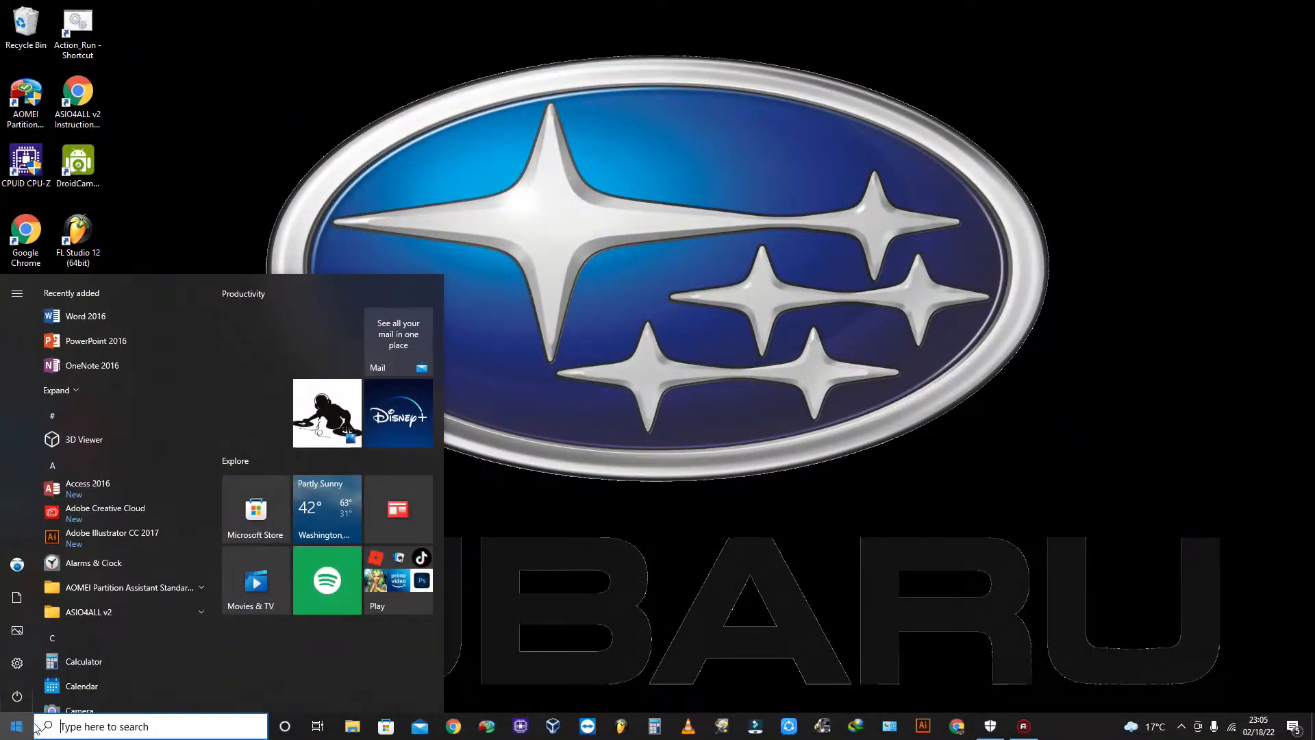
Find Excel 2016 through the Windows search, launch it and dismiss the first-run dialog without accepting.
click(78, 723)
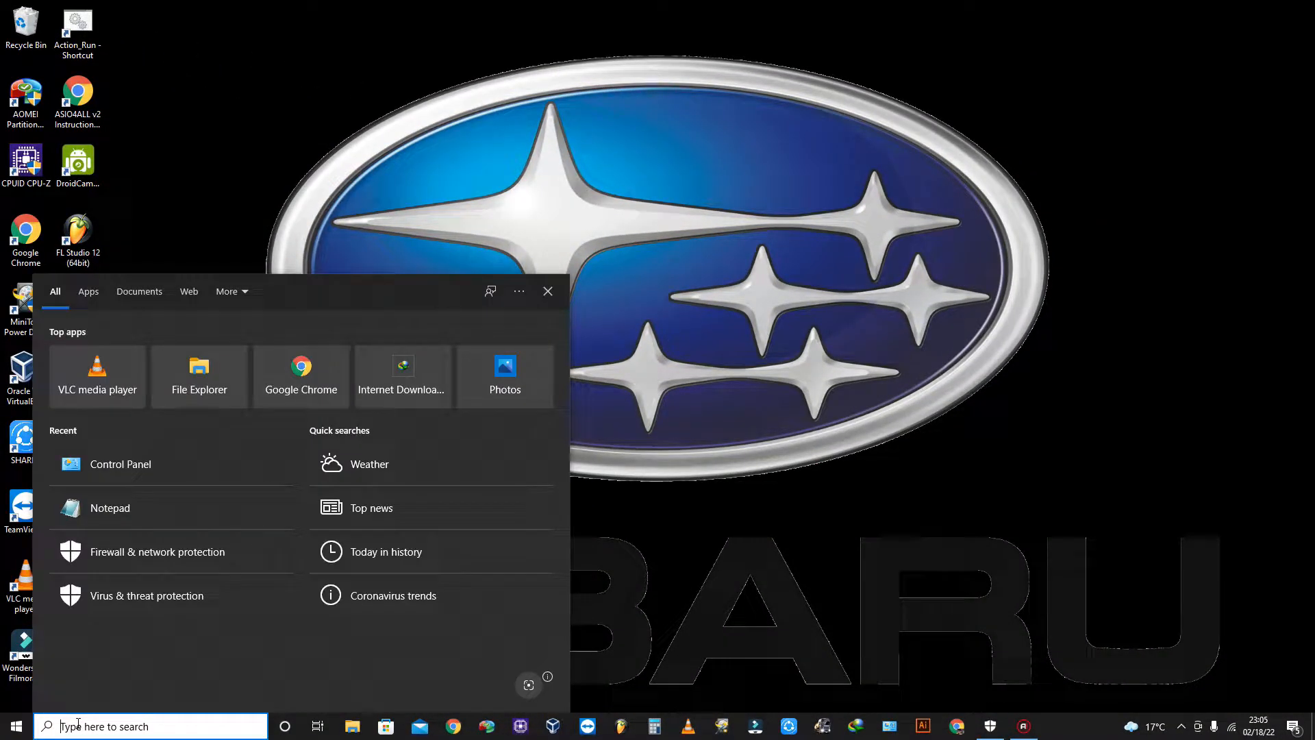
text(excel)
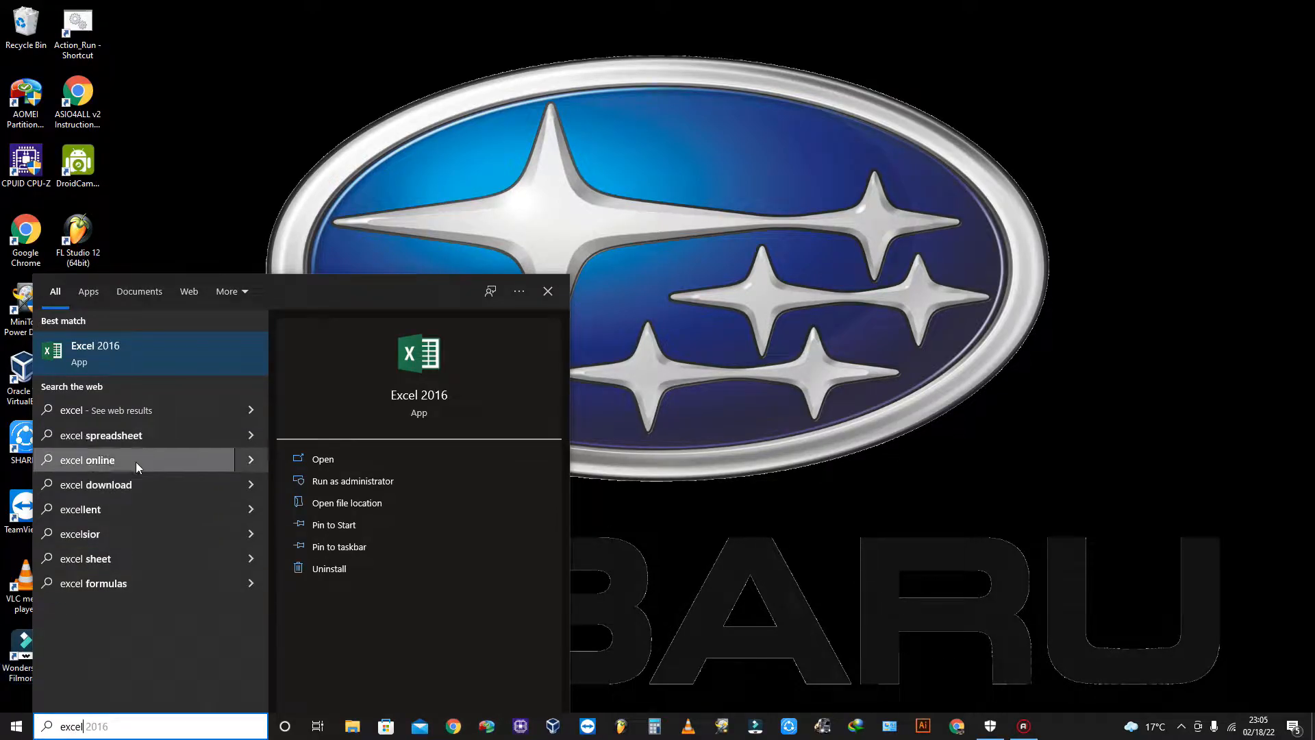
click(130, 364)
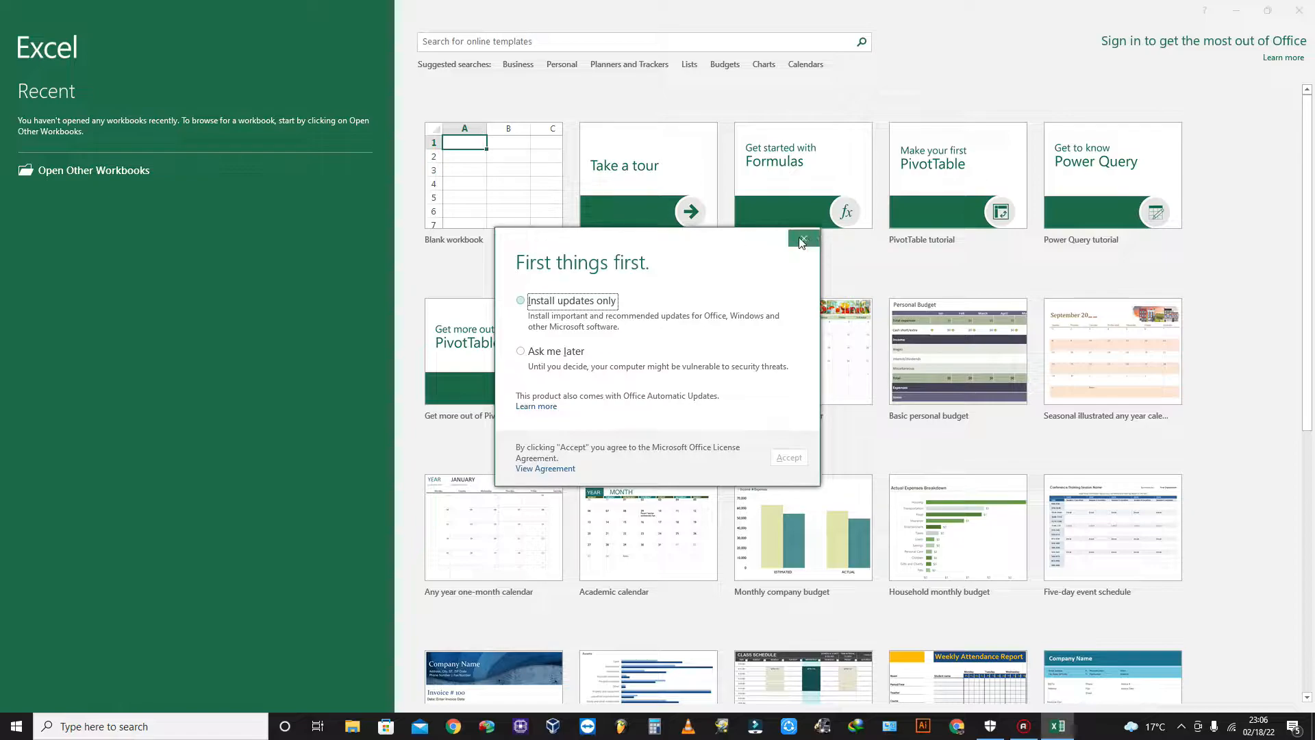
mouse_move(741, 241)
mouse_down()
mouse_move(744, 289)
mouse_move(757, 260)
mouse_up()
click(800, 264)
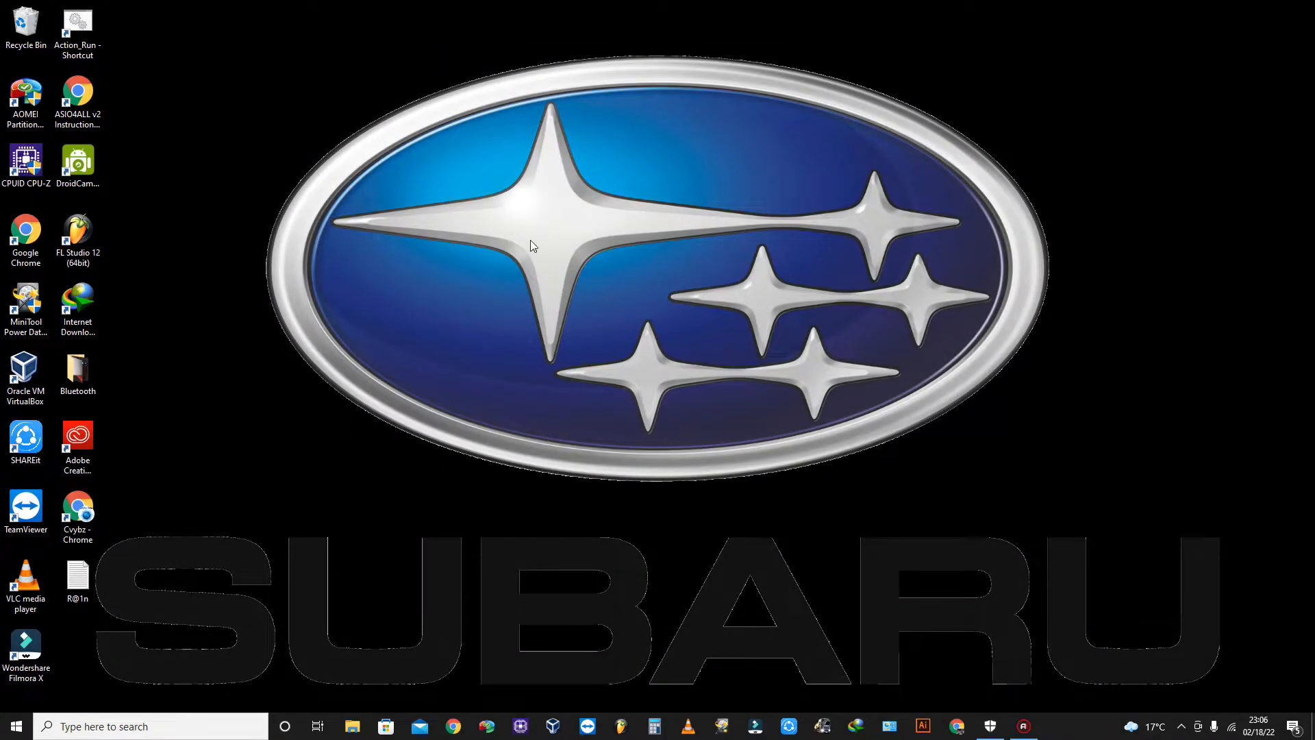
right_click(495, 133)
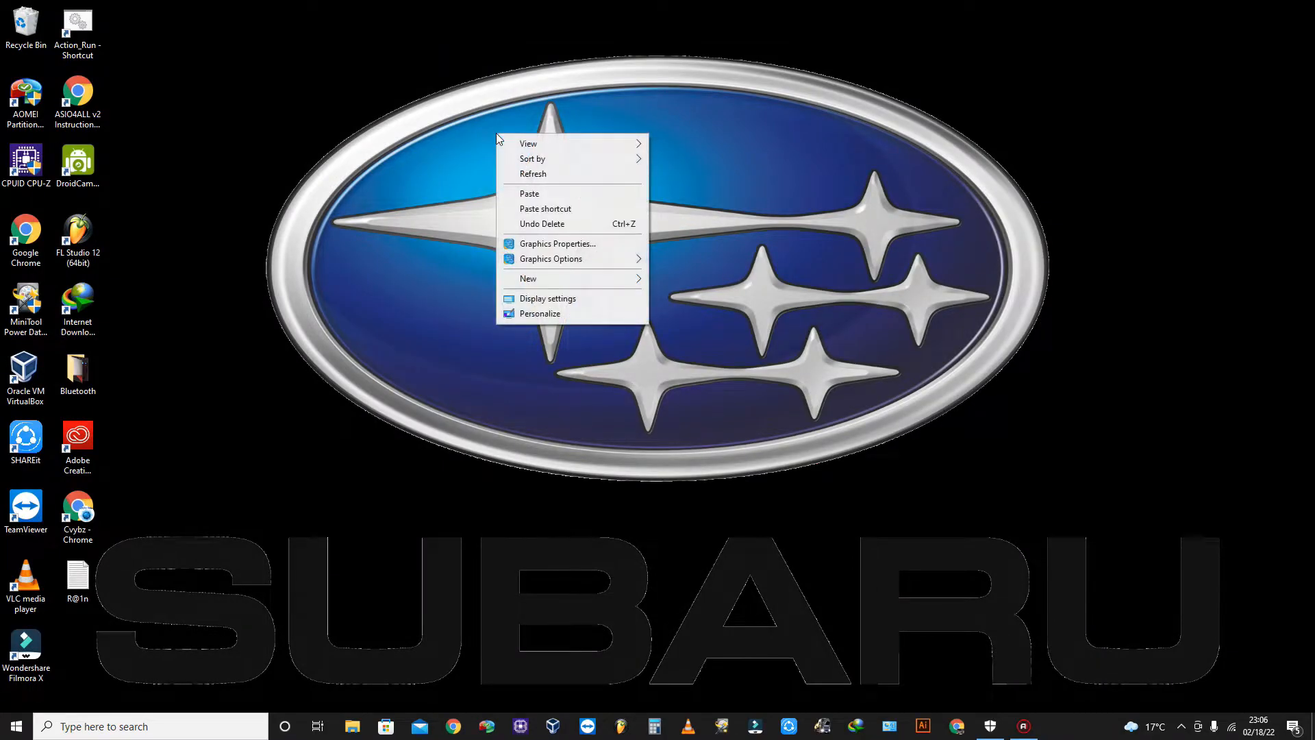
click(537, 178)
right_click(386, 149)
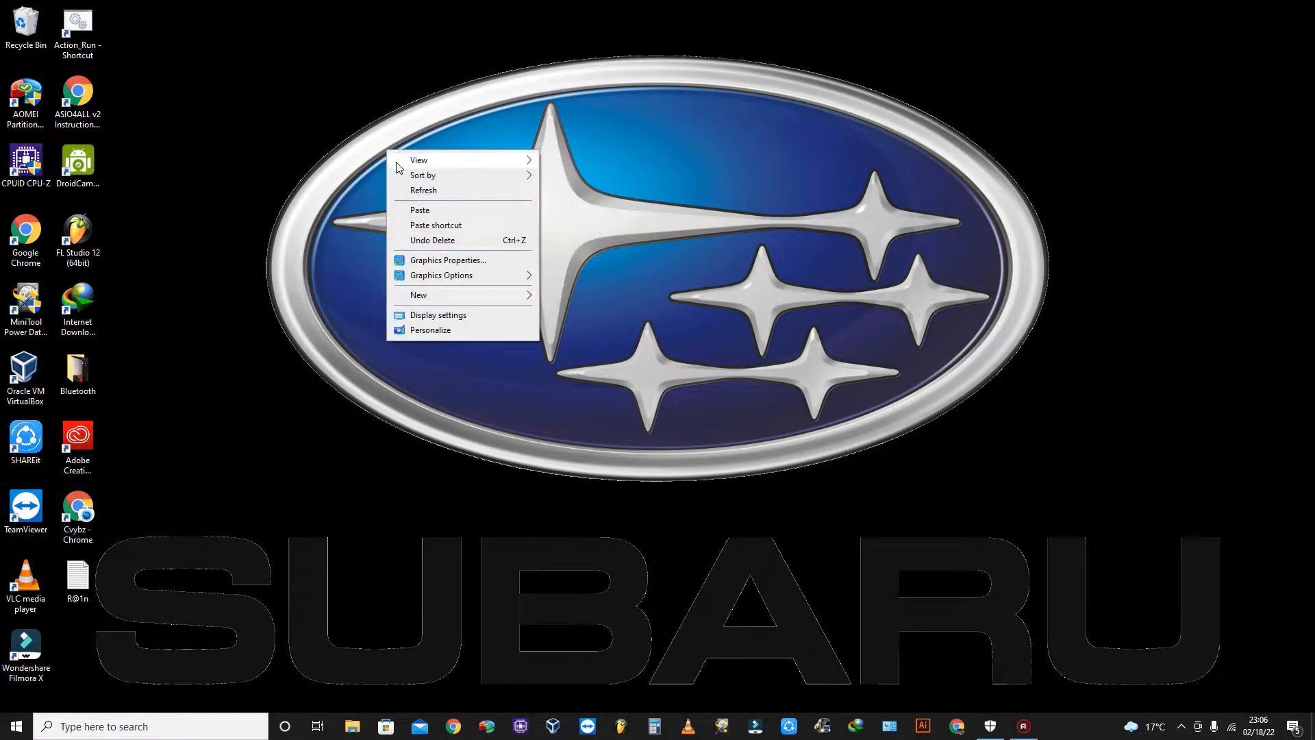
click(421, 189)
right_click(424, 194)
click(459, 237)
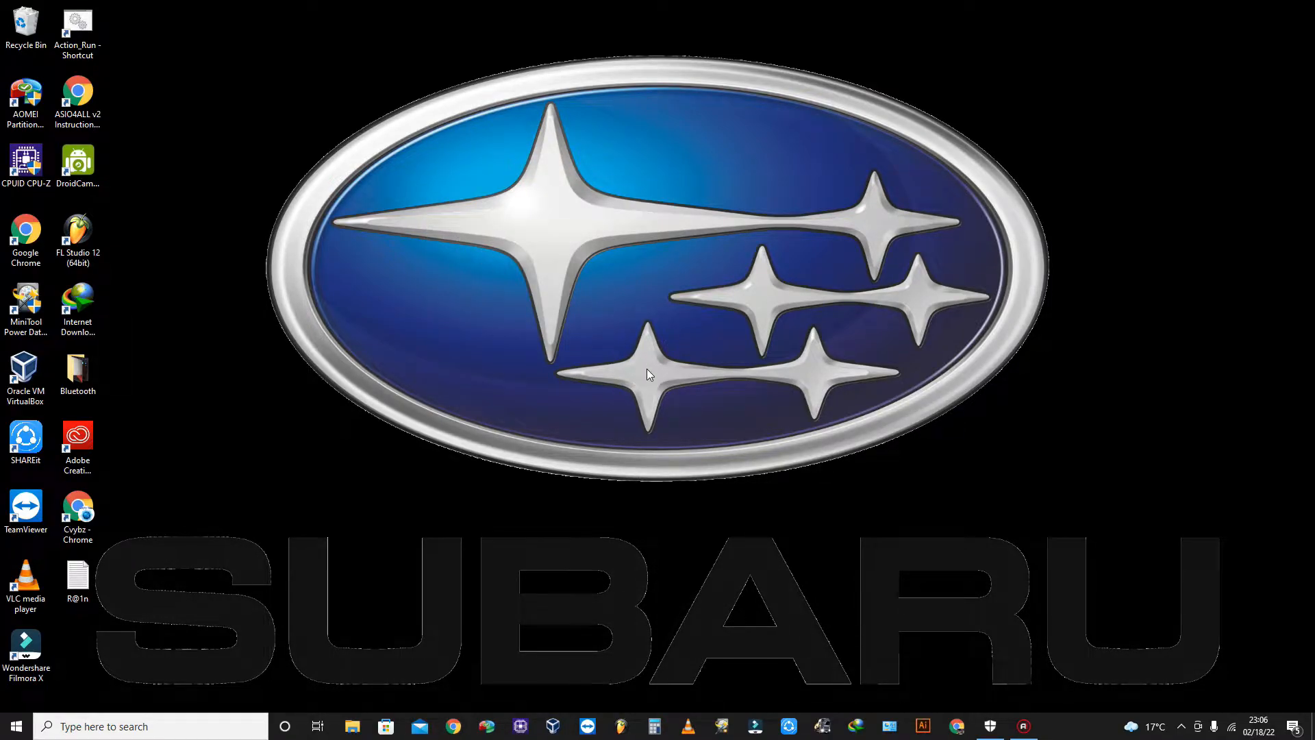
right_click(455, 212)
click(498, 256)
Launch Excel 2016 from the recently added apps and accept the first-run dialog with the "Ask me later" update option.
click(20, 730)
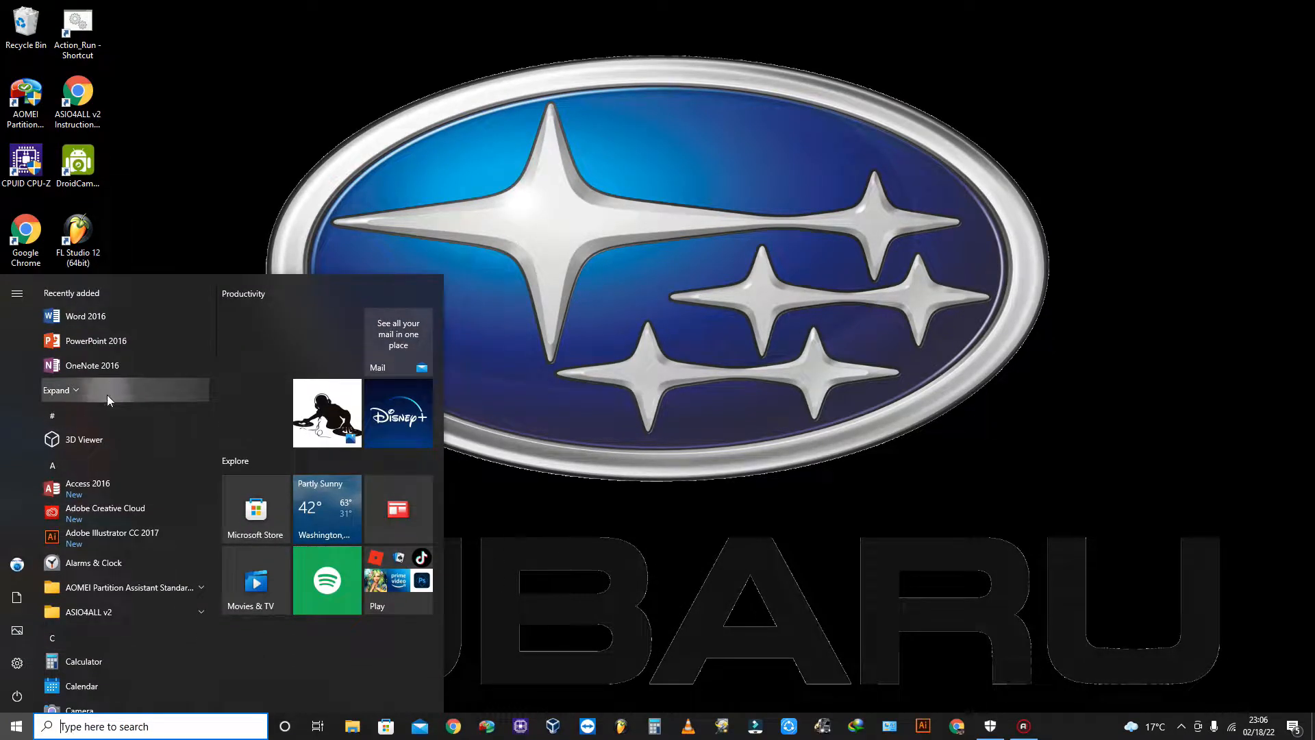
click(78, 387)
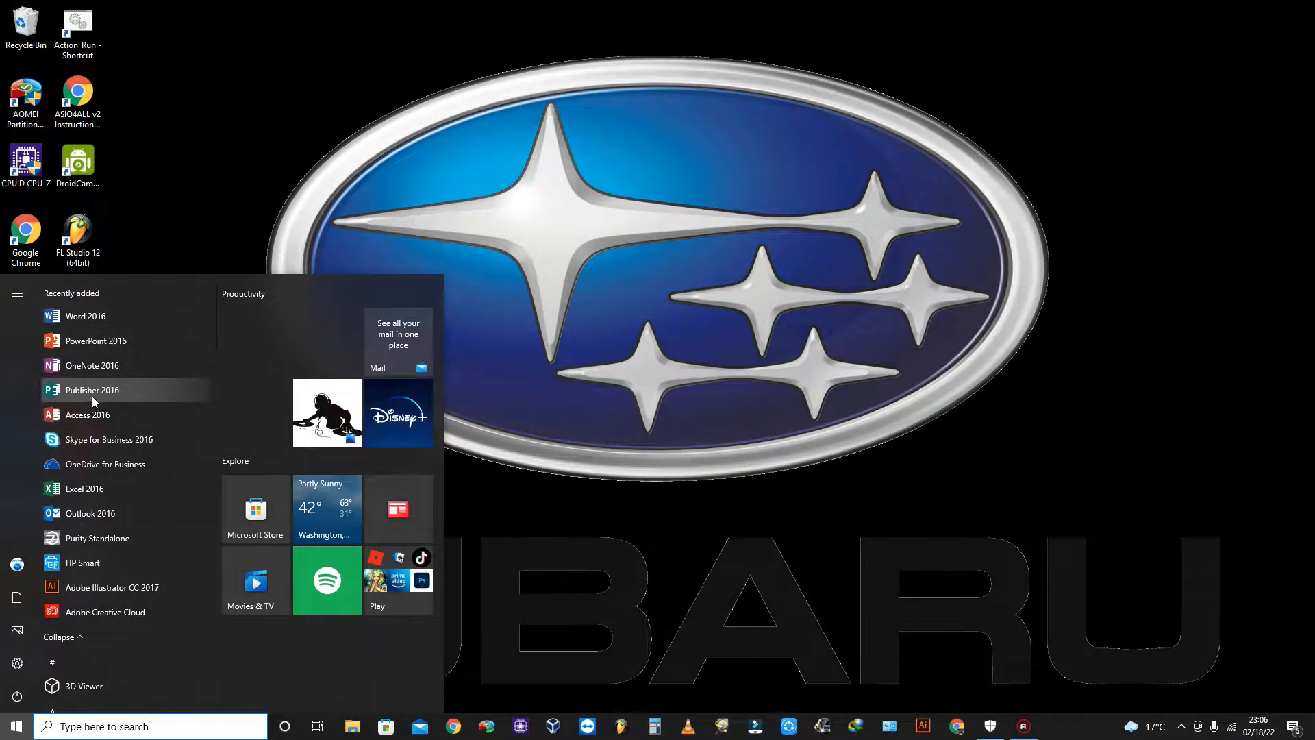
click(95, 491)
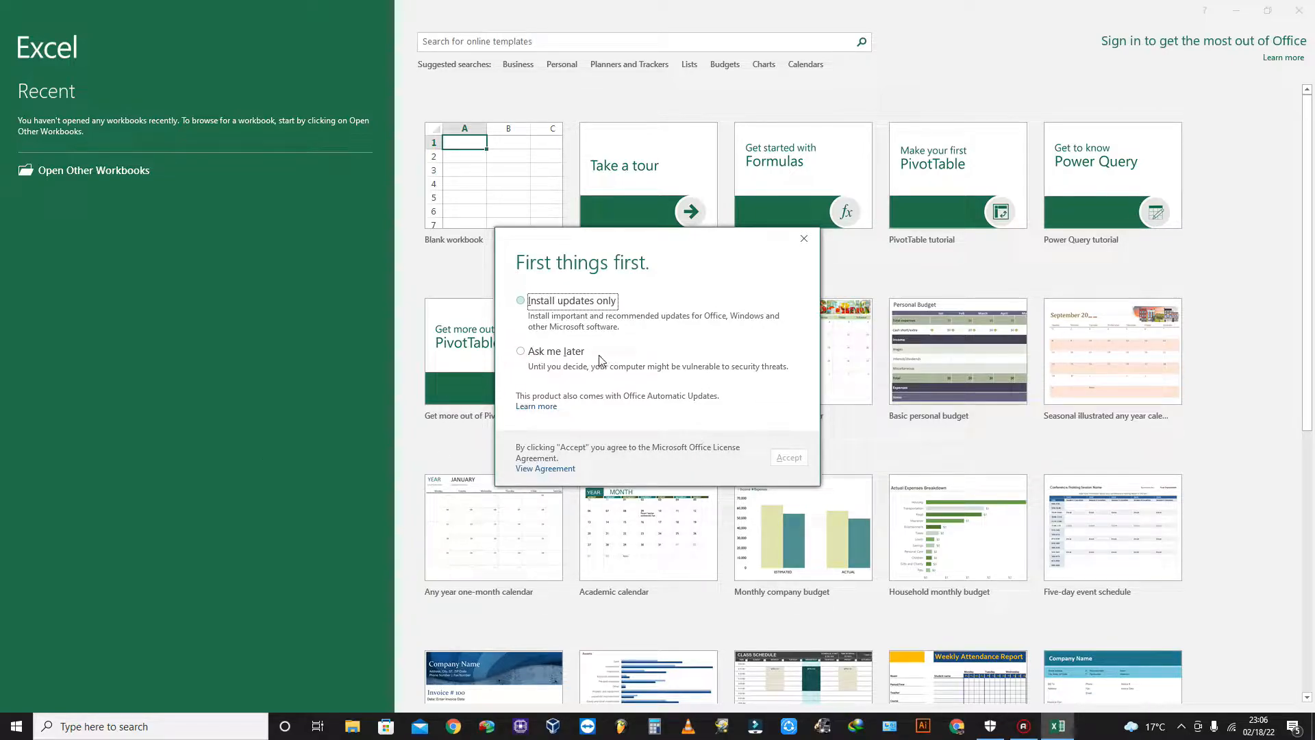
click(524, 353)
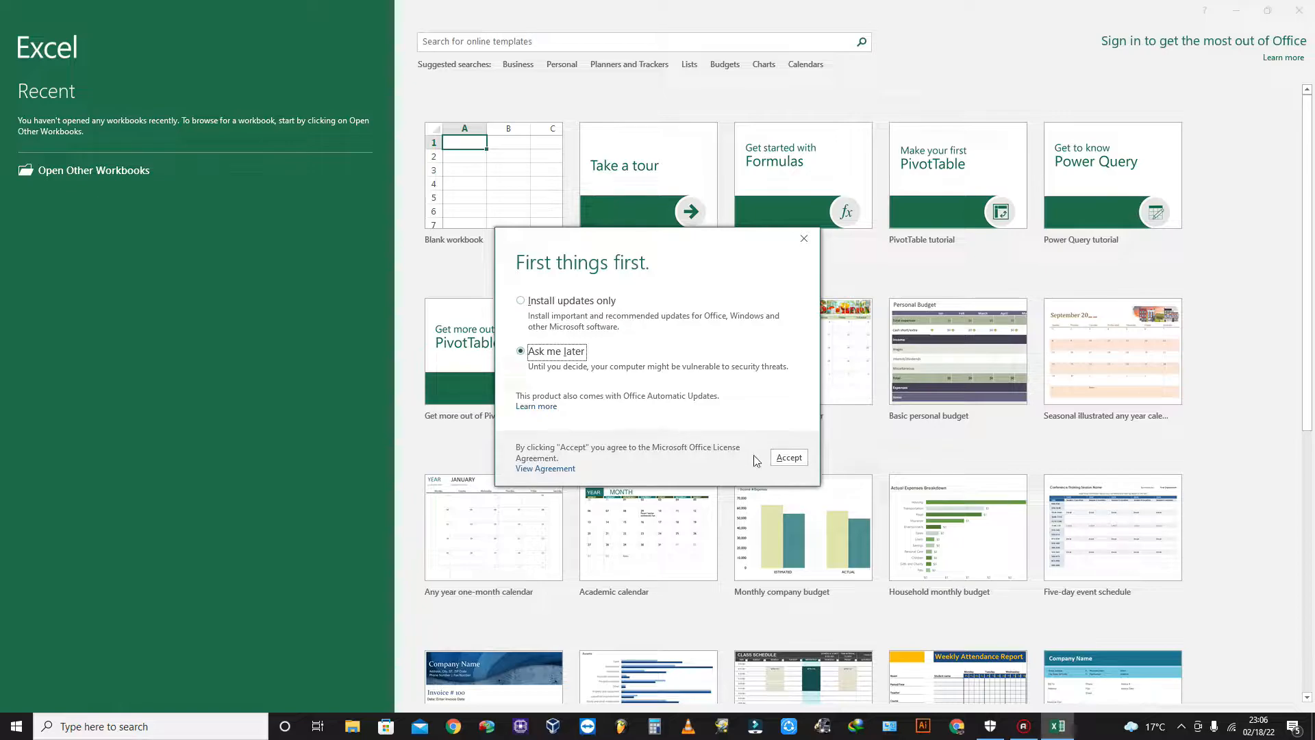
click(788, 457)
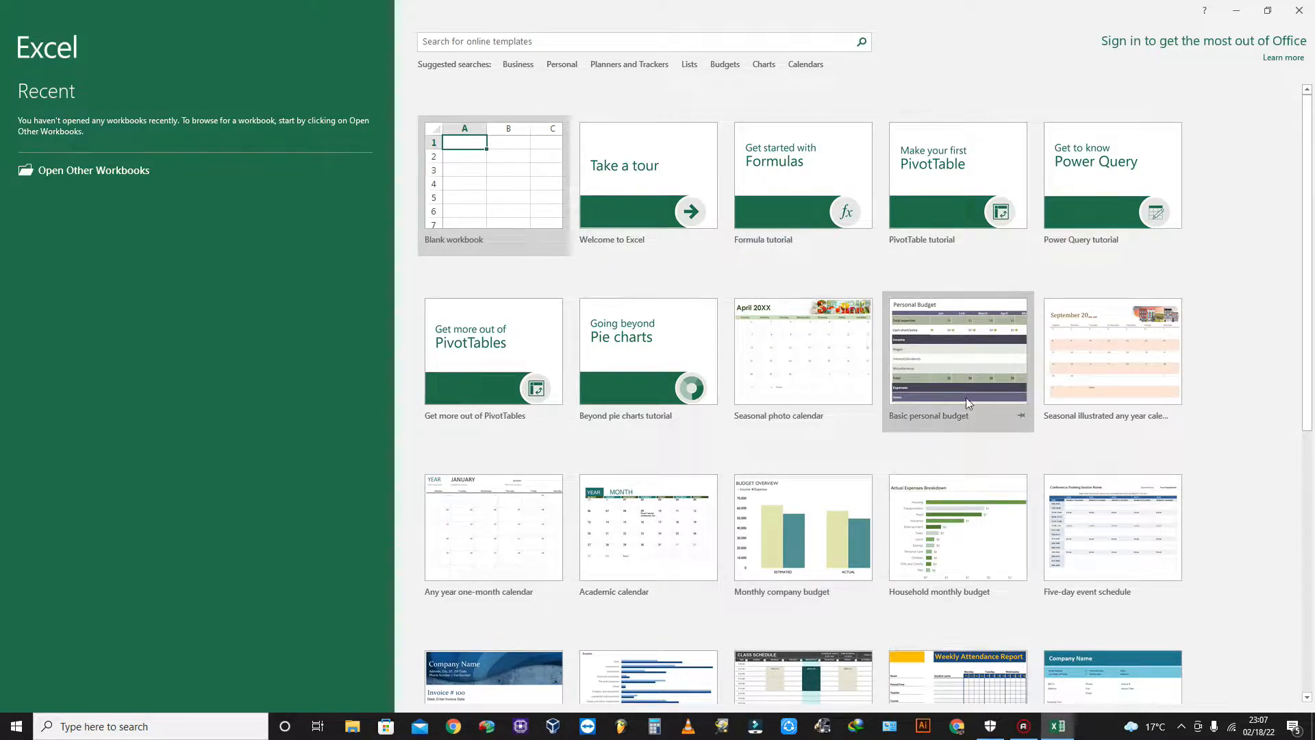
Look over the available templates and create a blank workbook.
scroll(966, 390, down, 2)
scroll(964, 377, down, 1)
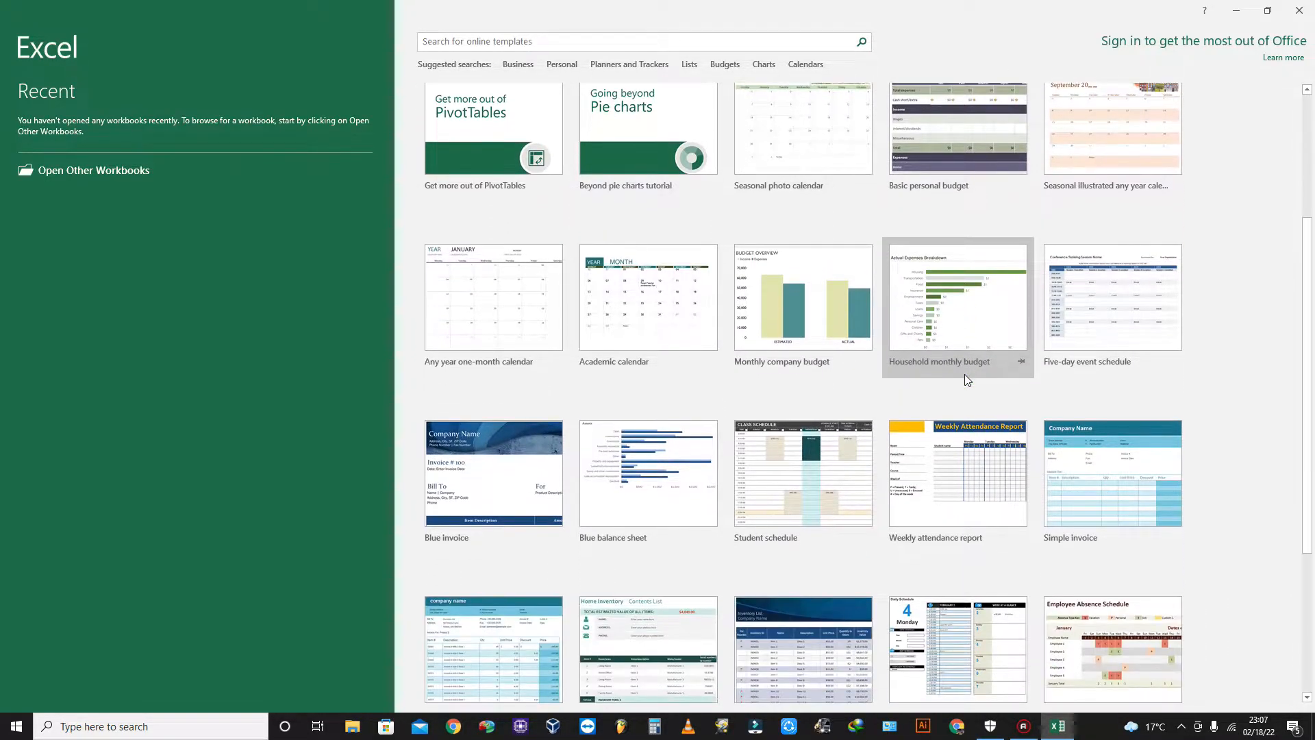
scroll(964, 377, up, 3)
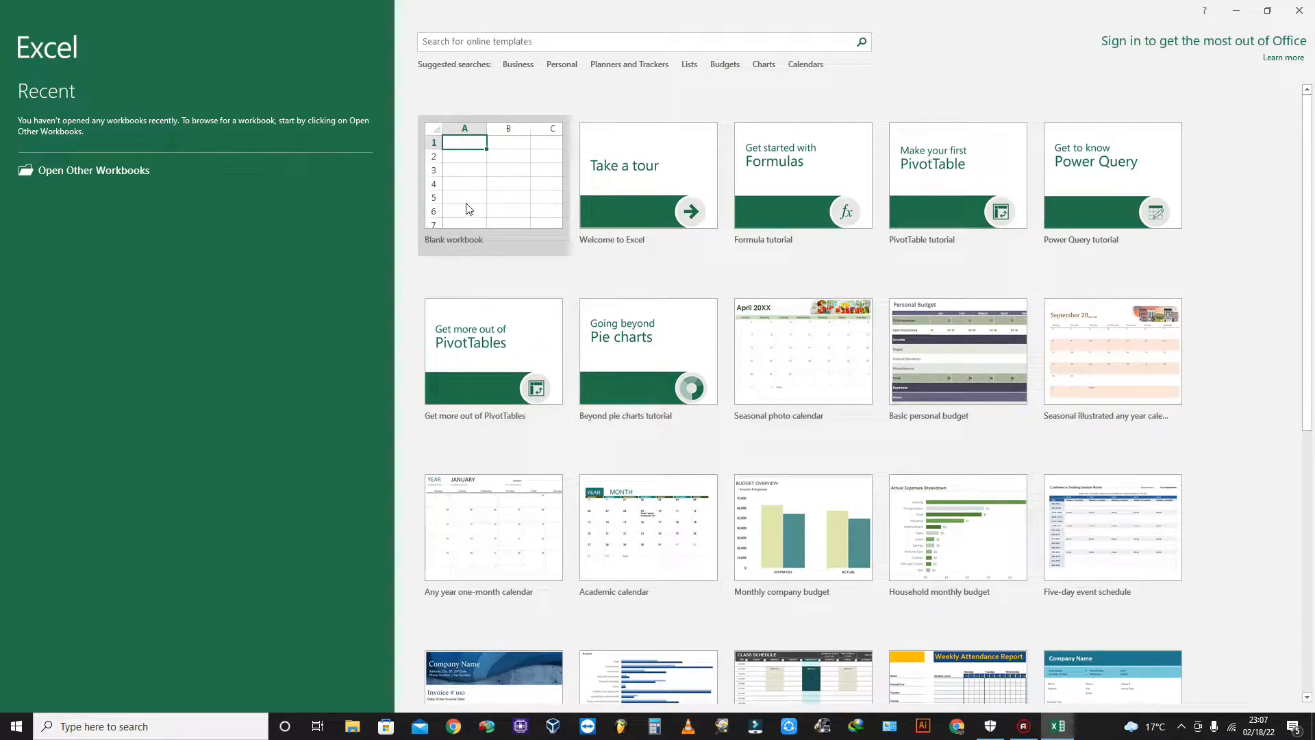
click(504, 181)
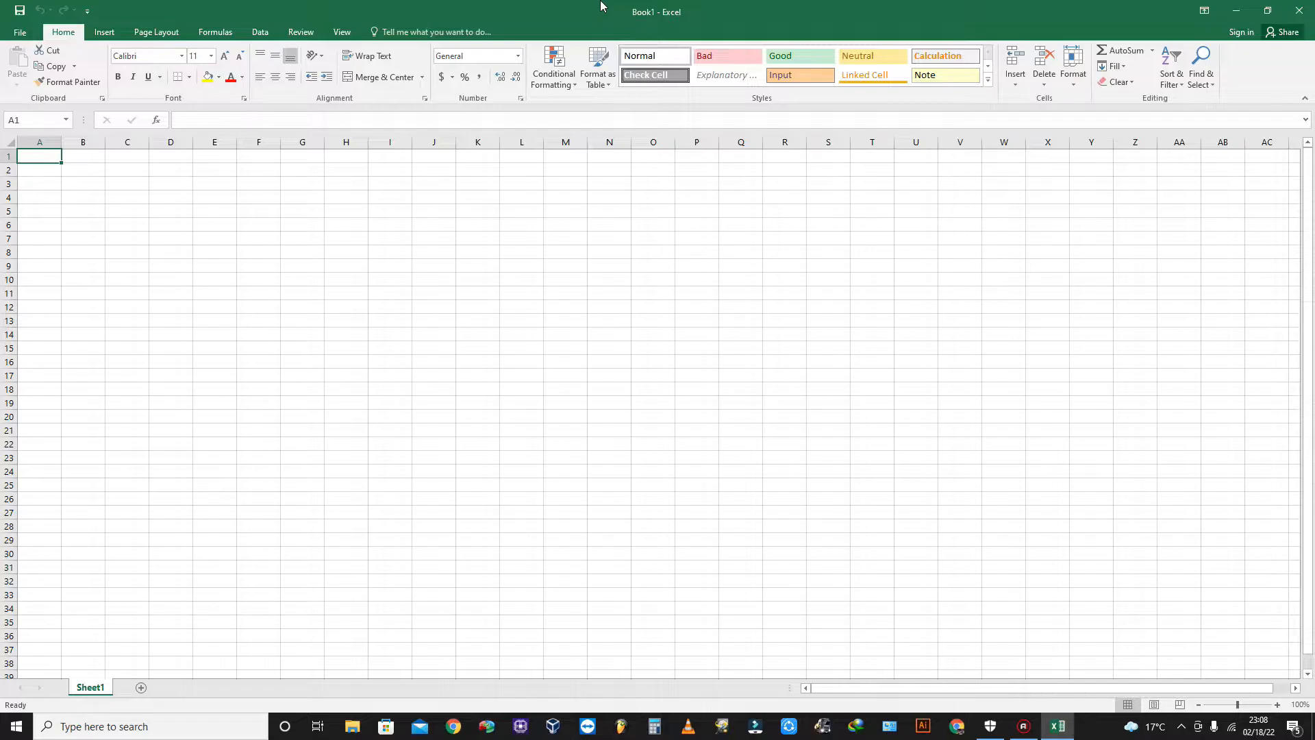
Examine the command sets for Insert, Page Layout, Formulas, Data, Review and View, and return to the Home commands.
click(22, 31)
click(26, 34)
click(98, 36)
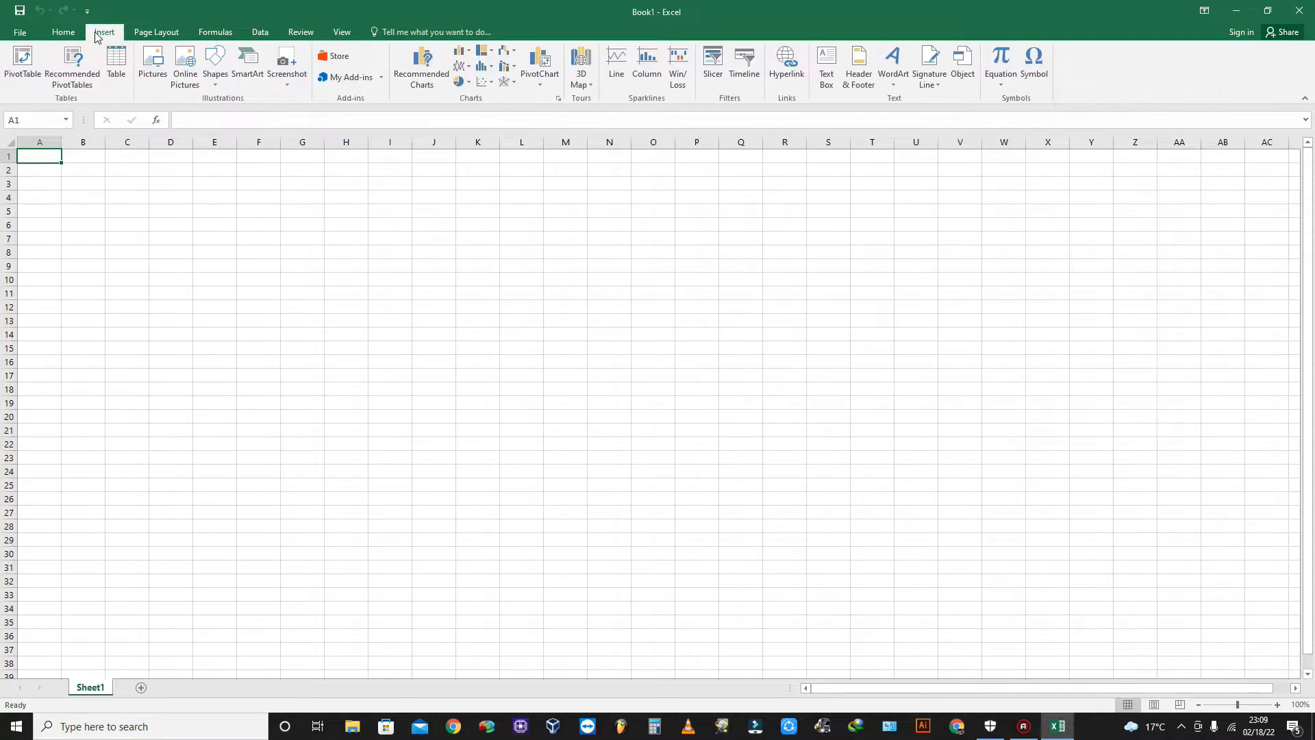
click(155, 34)
click(227, 34)
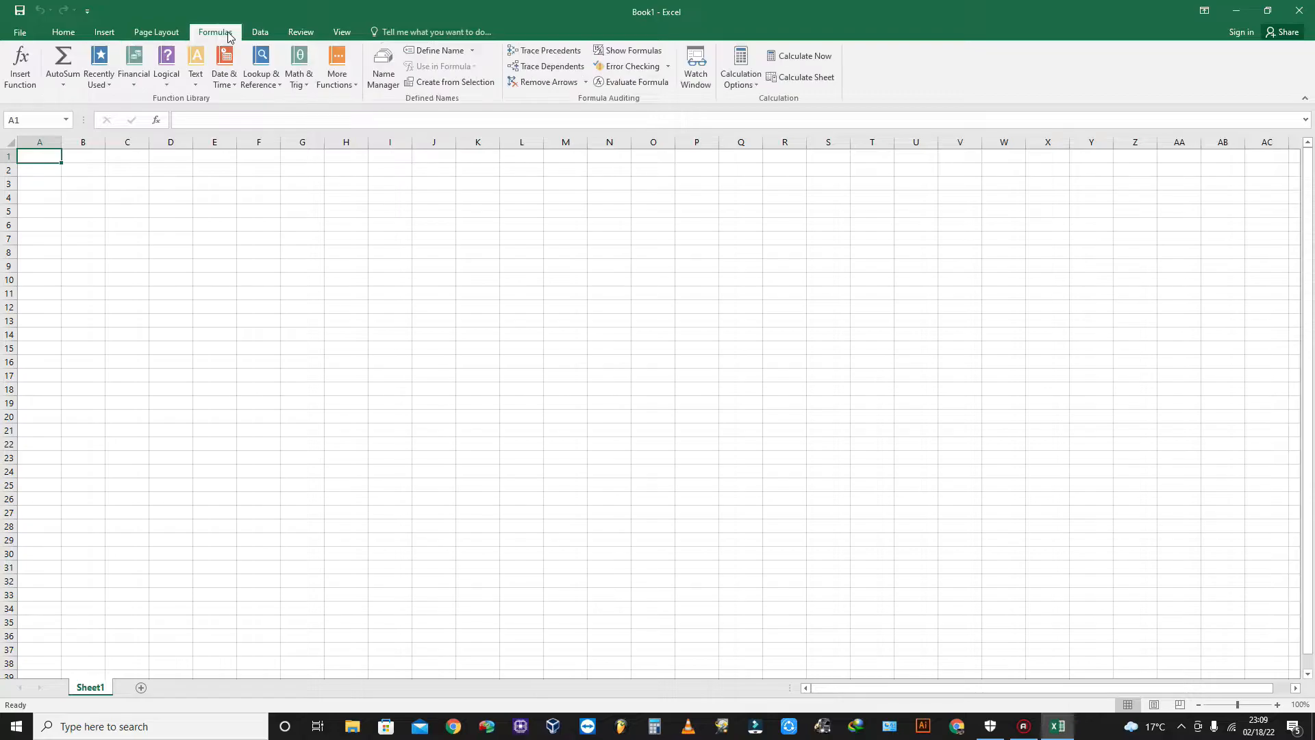
click(272, 36)
click(300, 33)
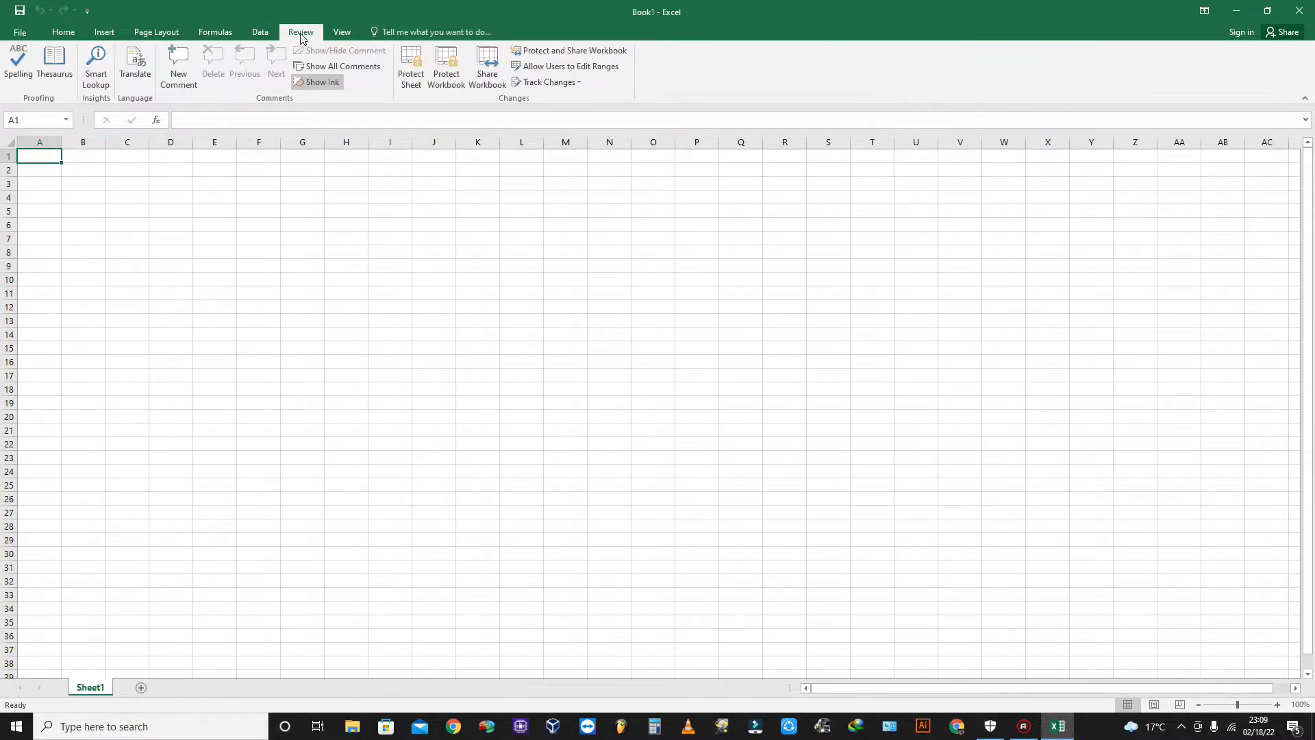
click(342, 32)
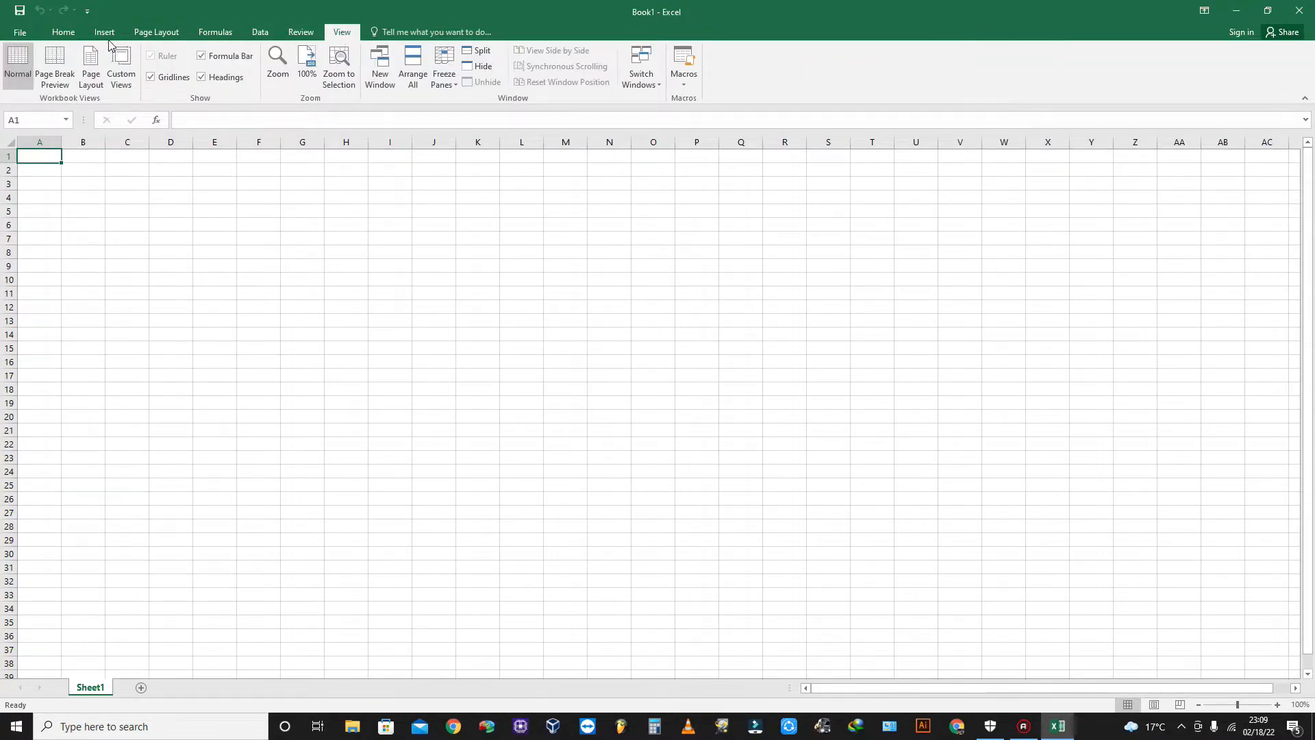
click(69, 33)
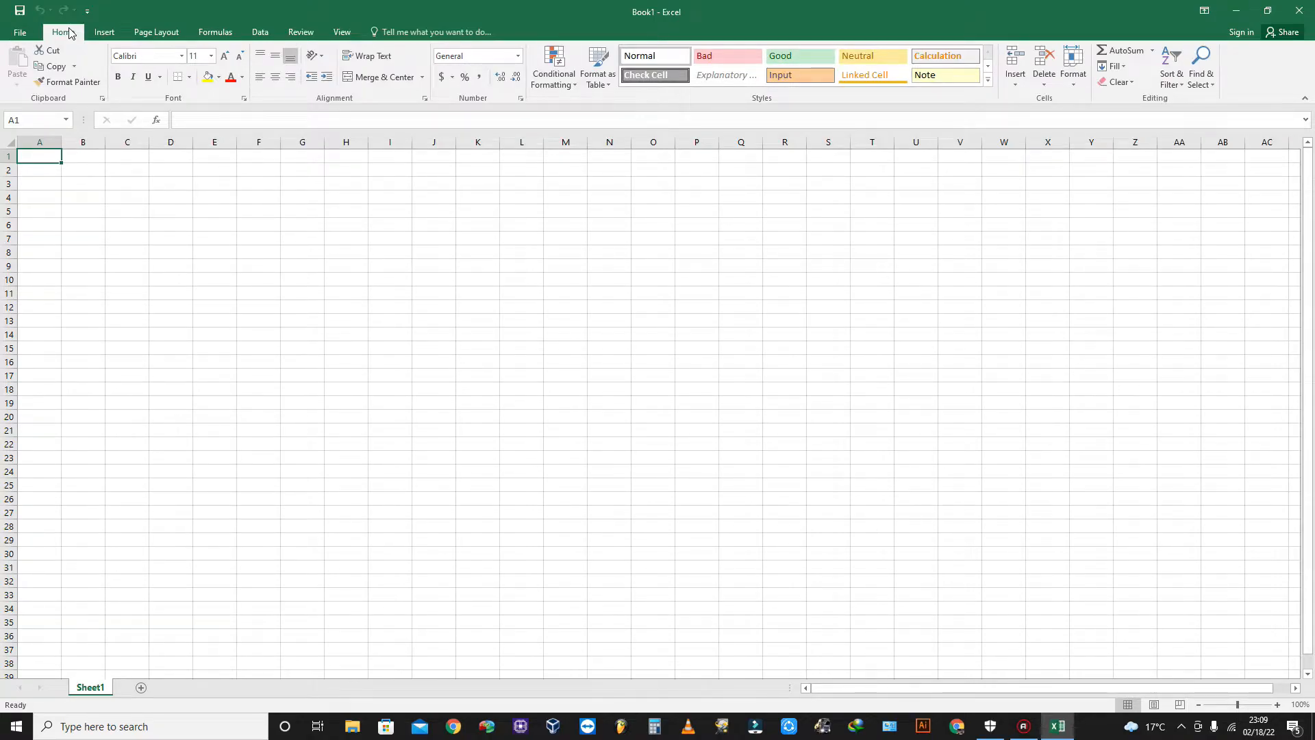
click(110, 35)
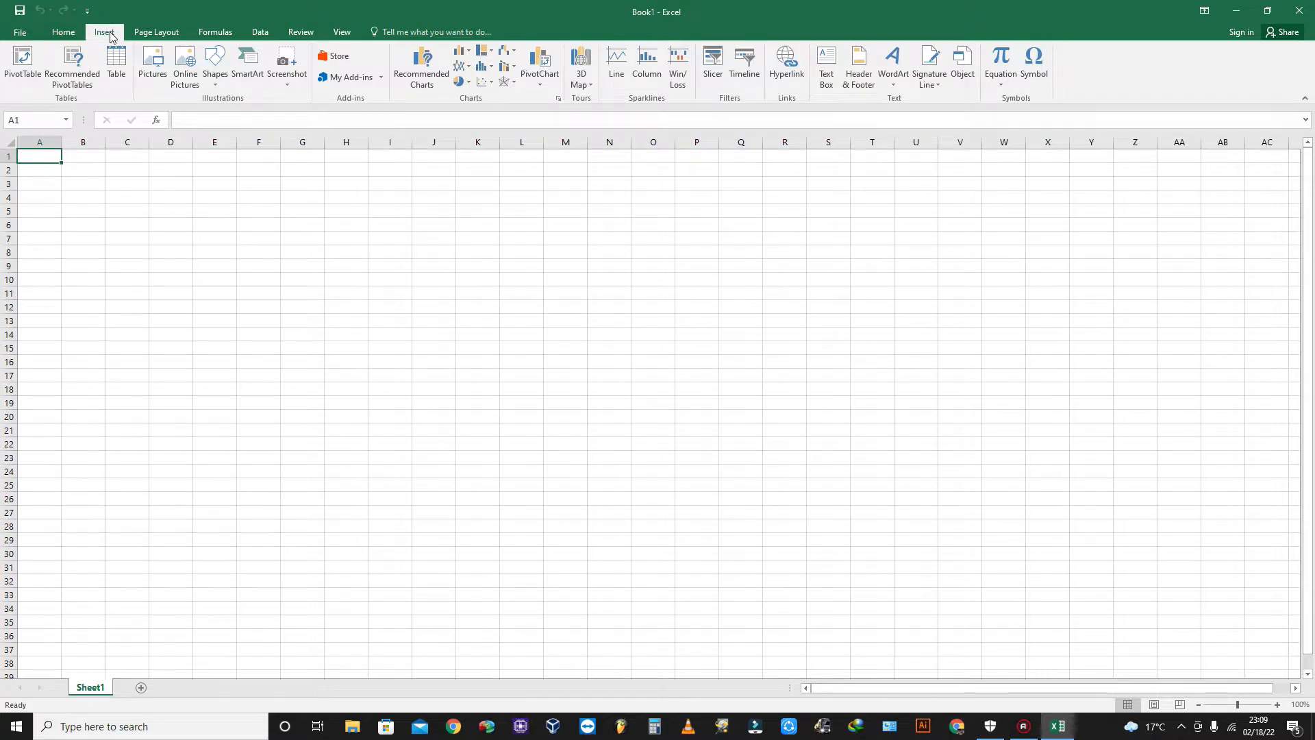
click(63, 32)
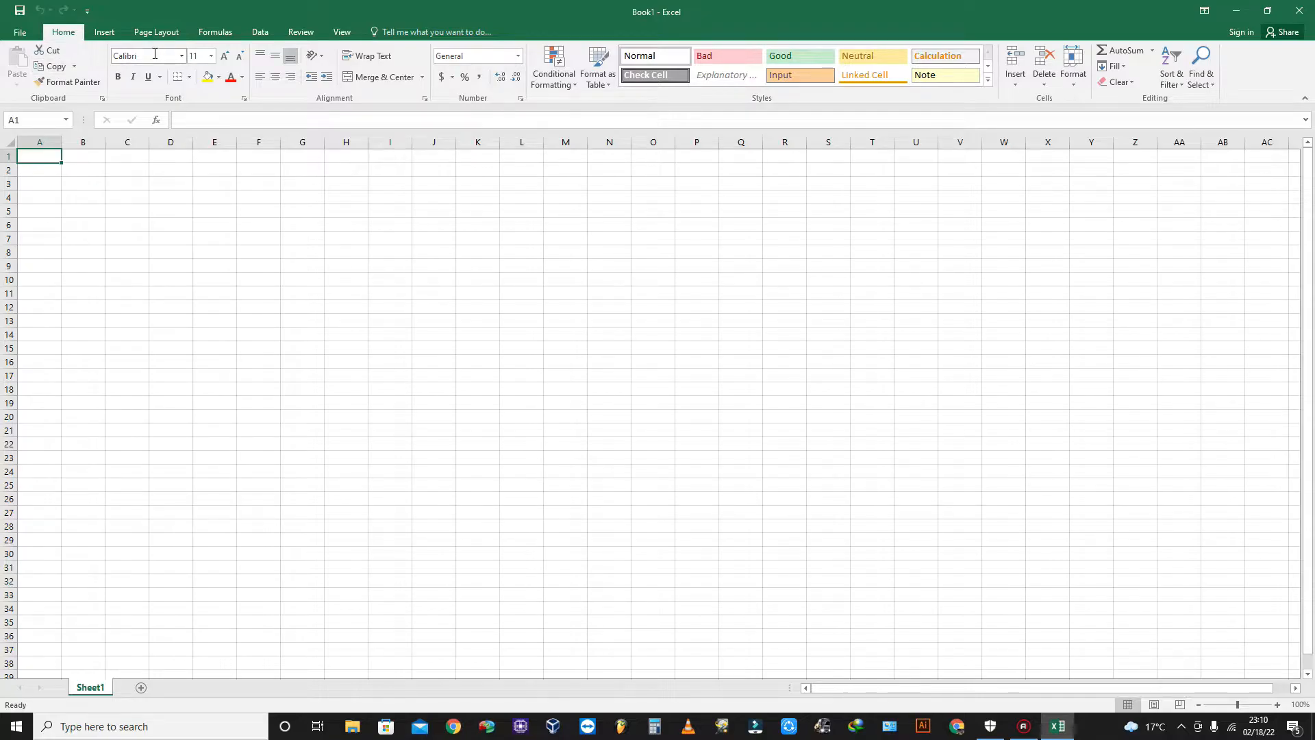
Inspect the cell font settings, the font color palette and the merge options without changing anything.
click(245, 99)
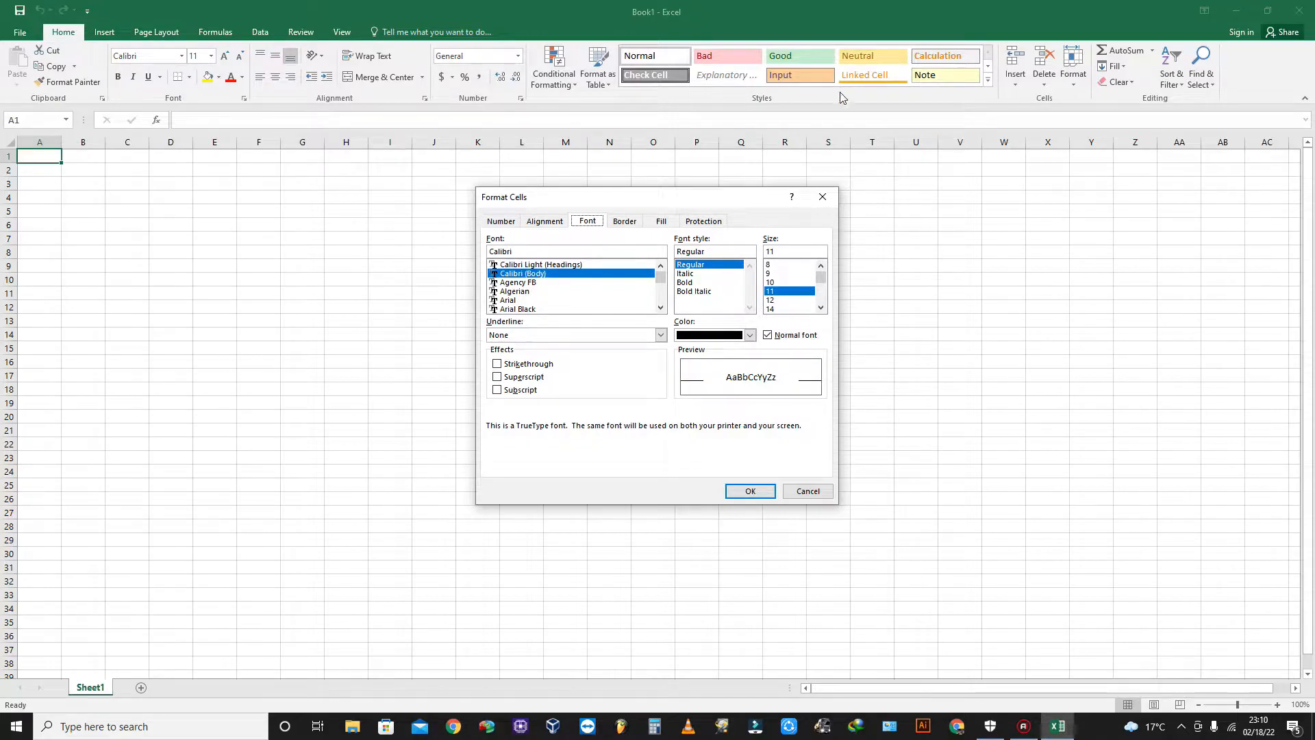
click(830, 198)
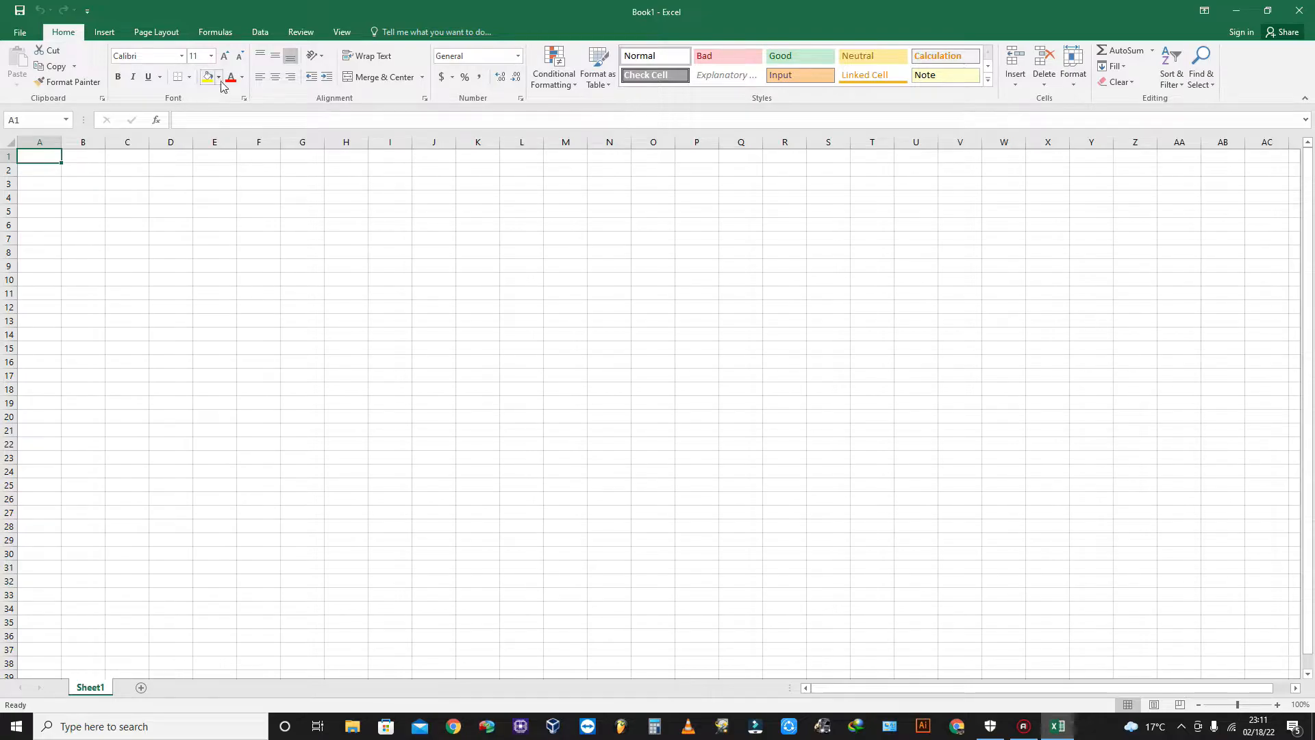
click(243, 78)
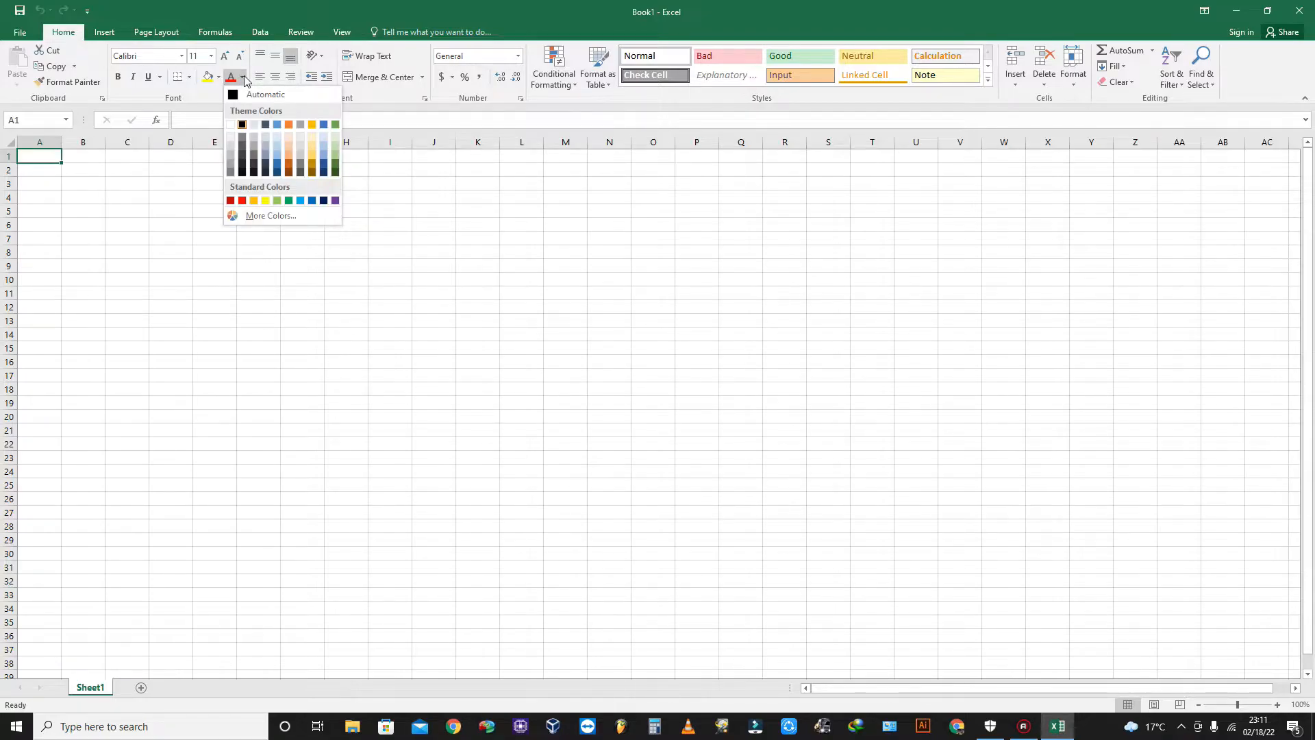
click(243, 78)
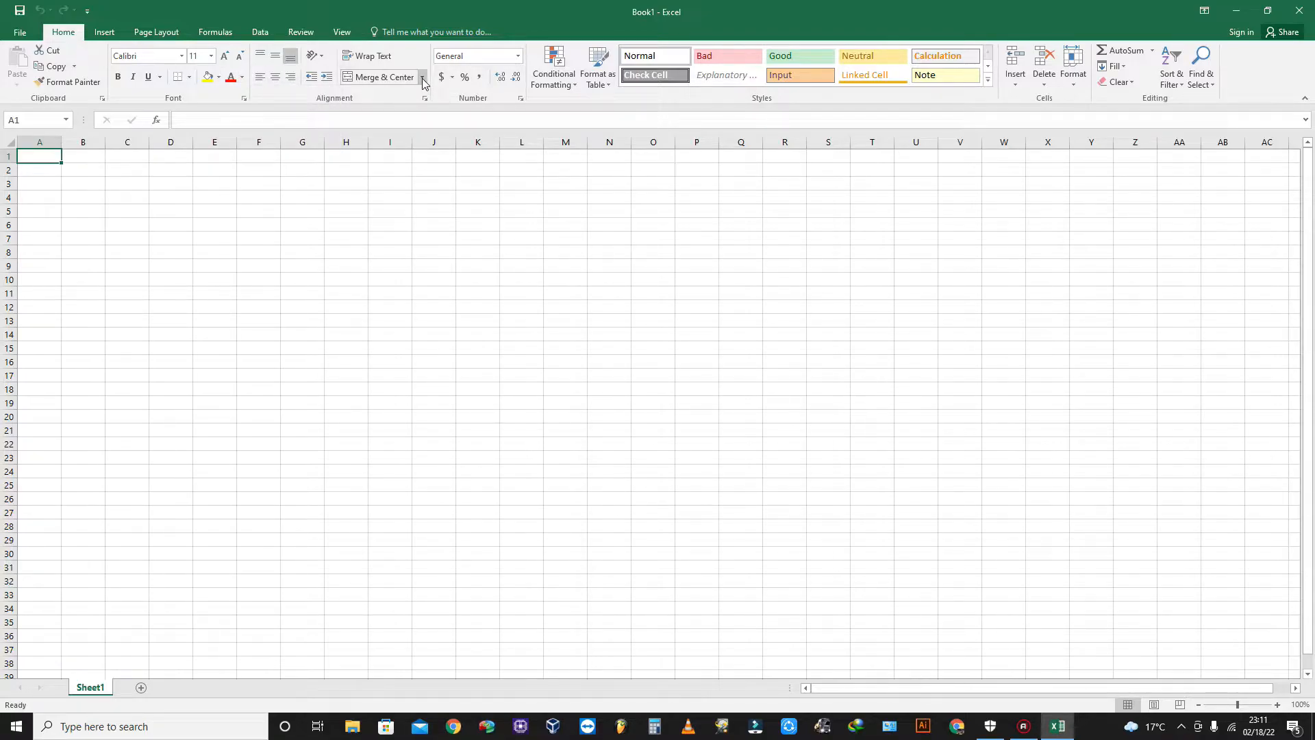
click(423, 81)
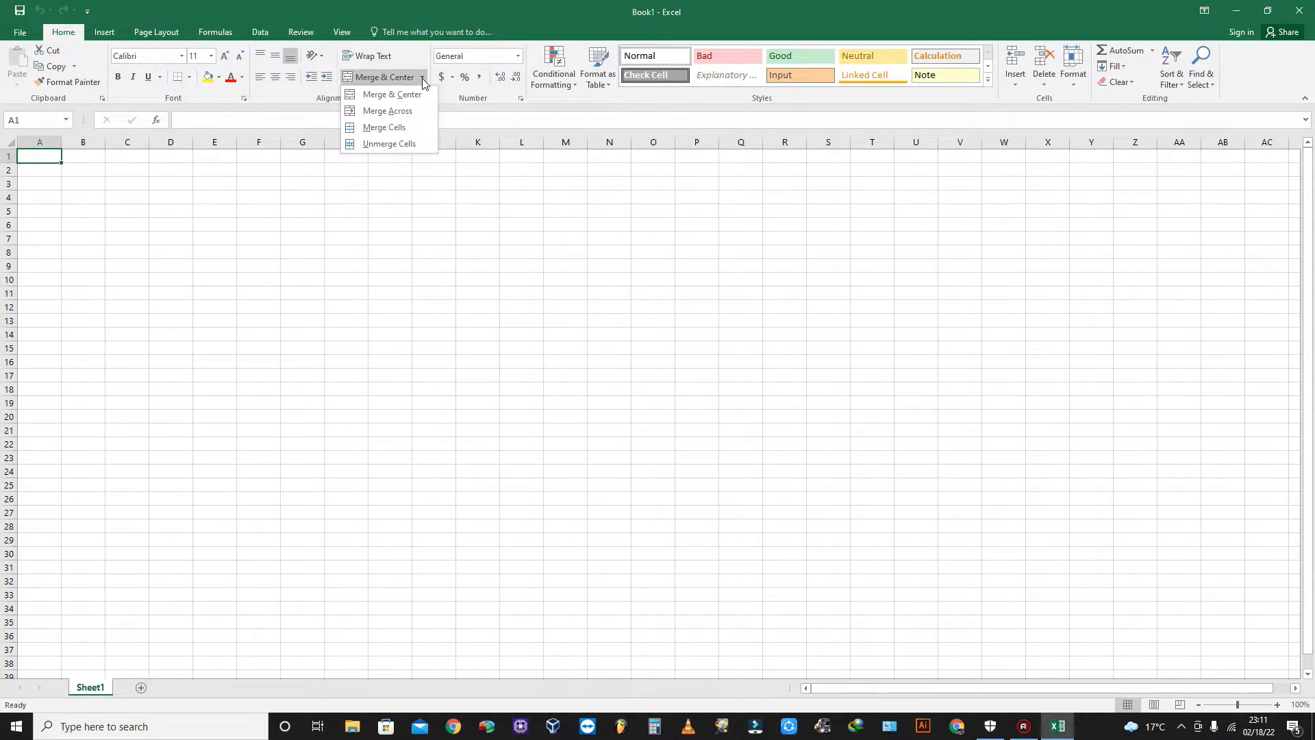
click(422, 81)
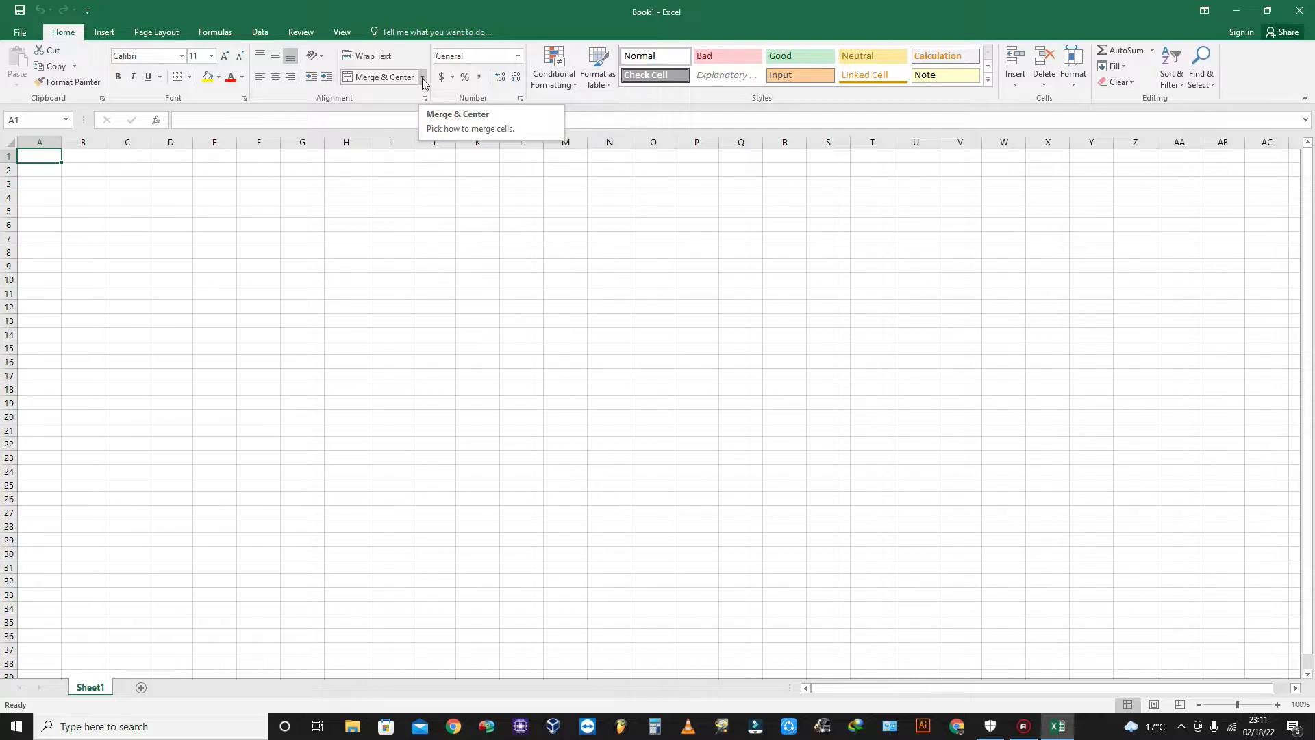
Highlight entire columns one at a time to show the column range: A, B, A again and Z.
click(41, 141)
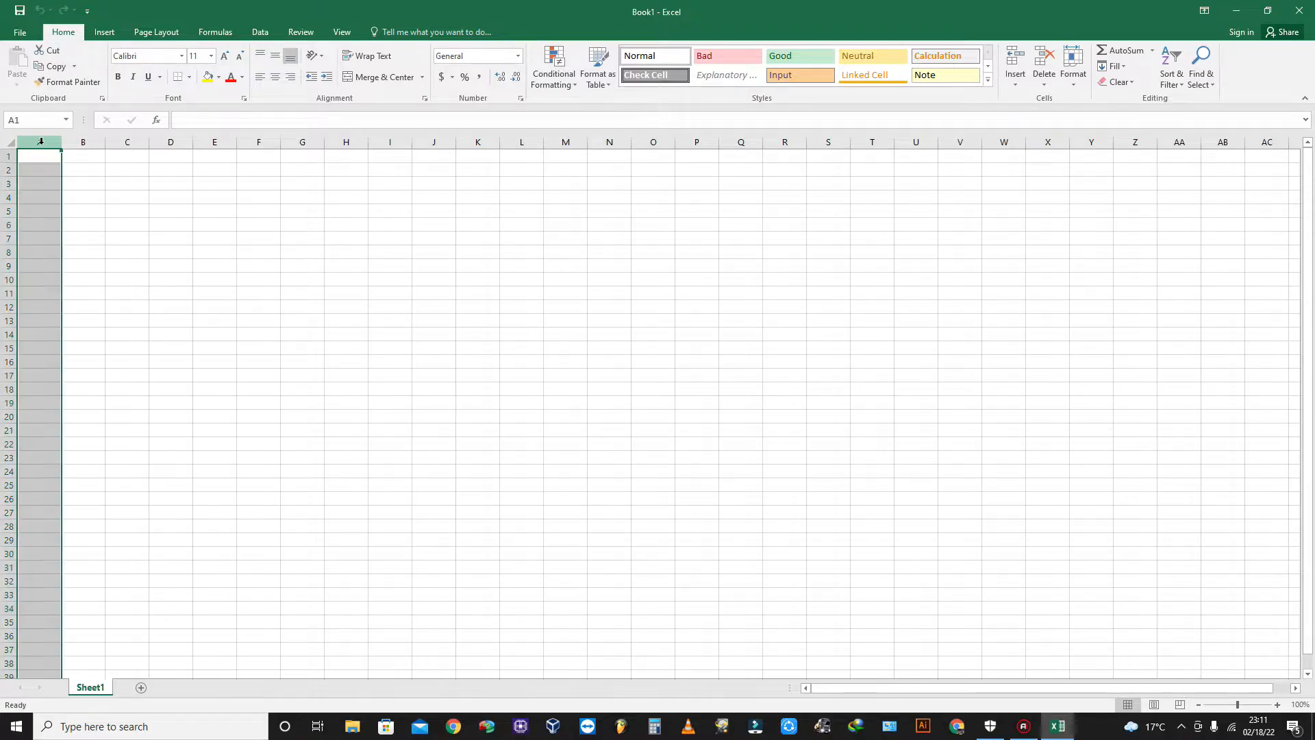
click(84, 140)
click(38, 140)
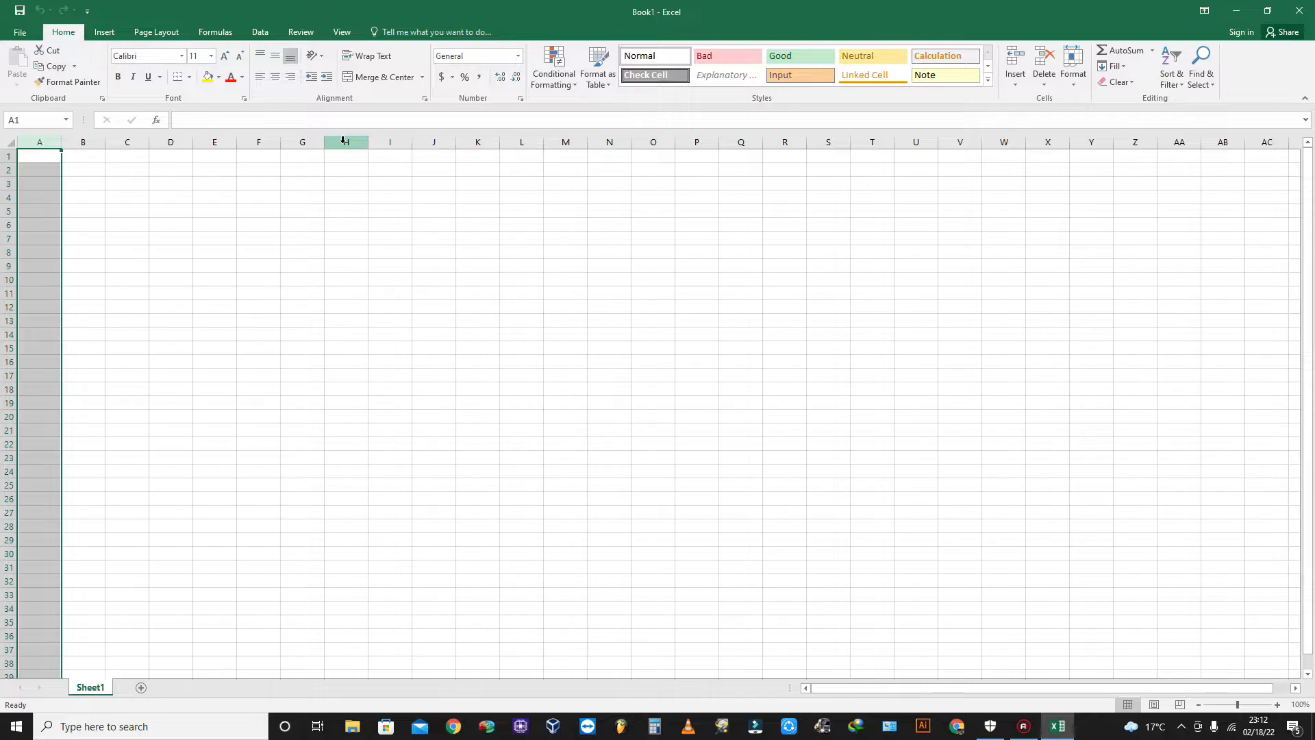
click(1140, 137)
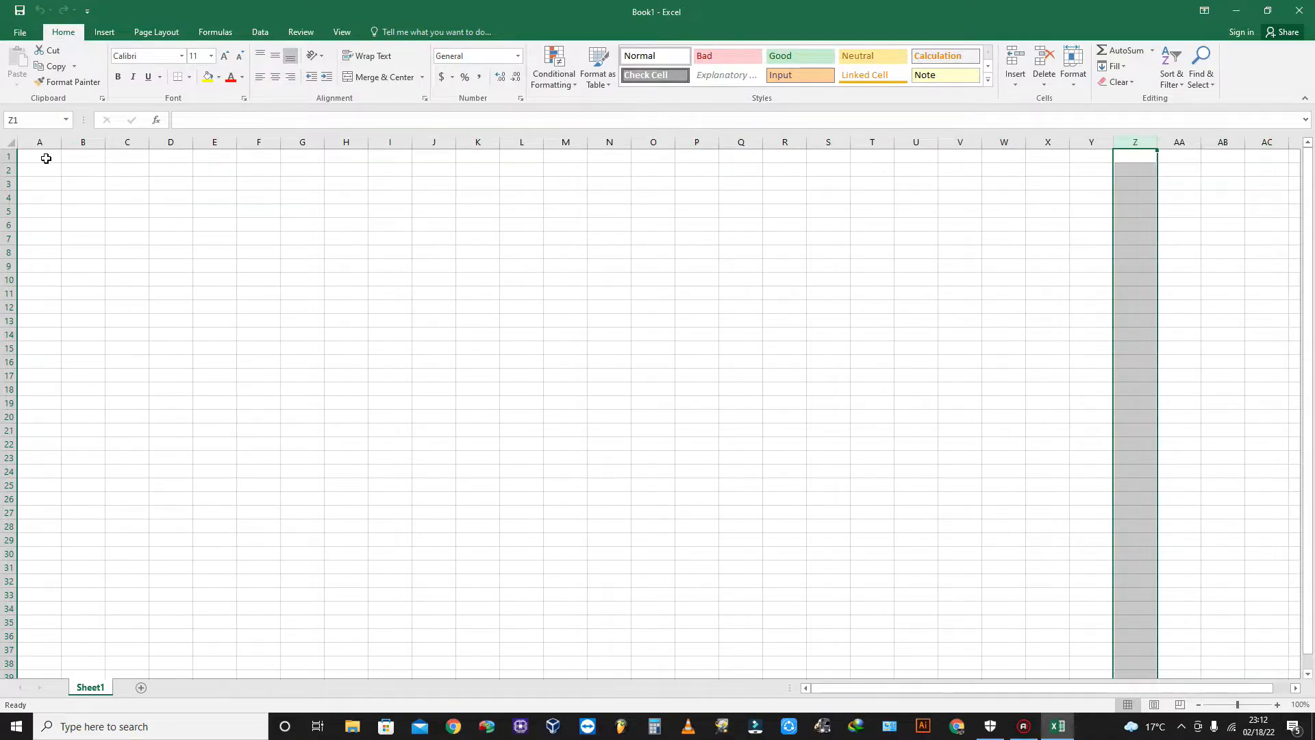
Highlight row 1, column B and row 3 one at a time, and select cell B3 at their intersection.
click(9, 158)
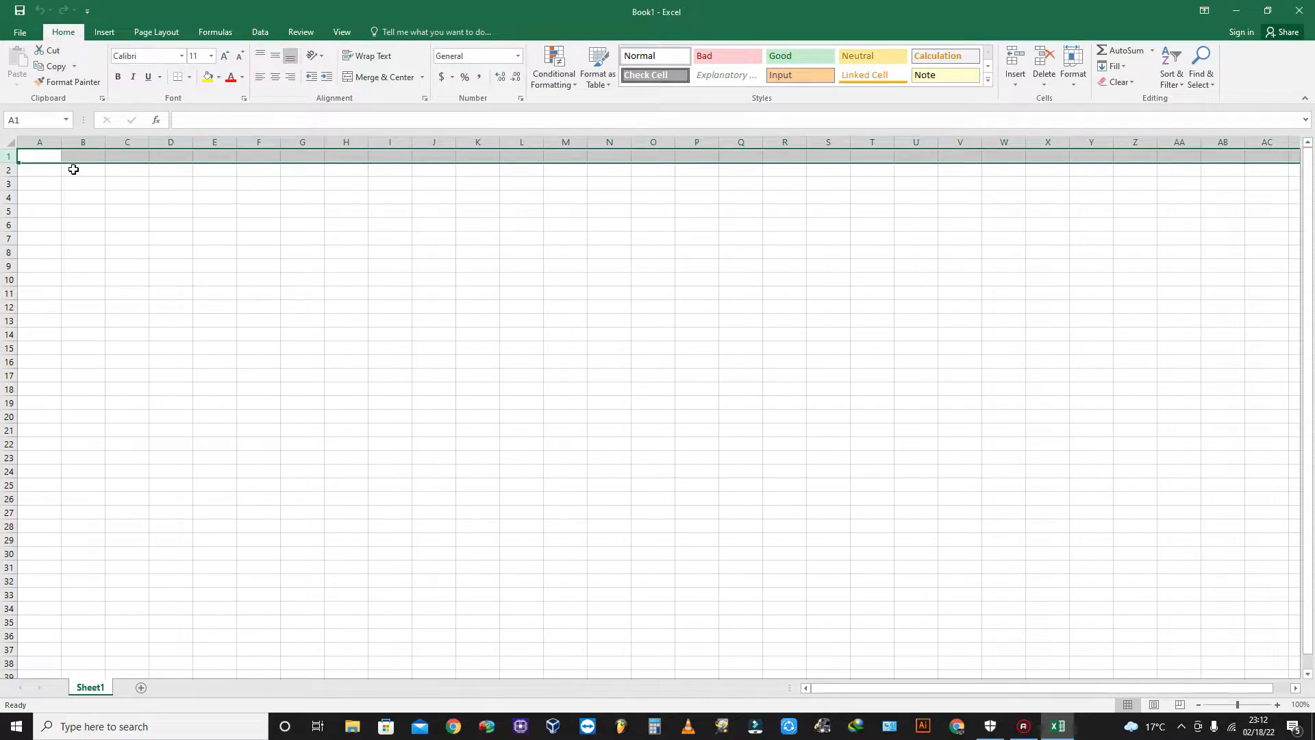
click(86, 137)
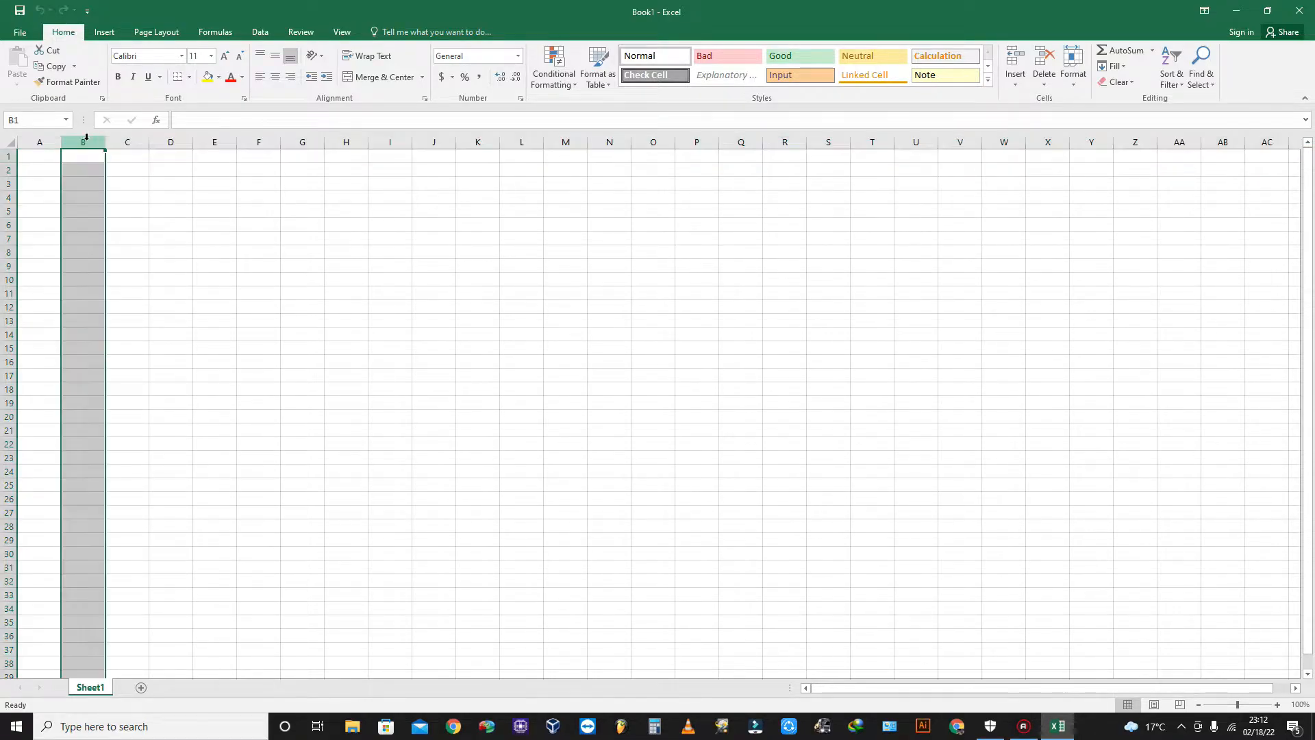
click(7, 183)
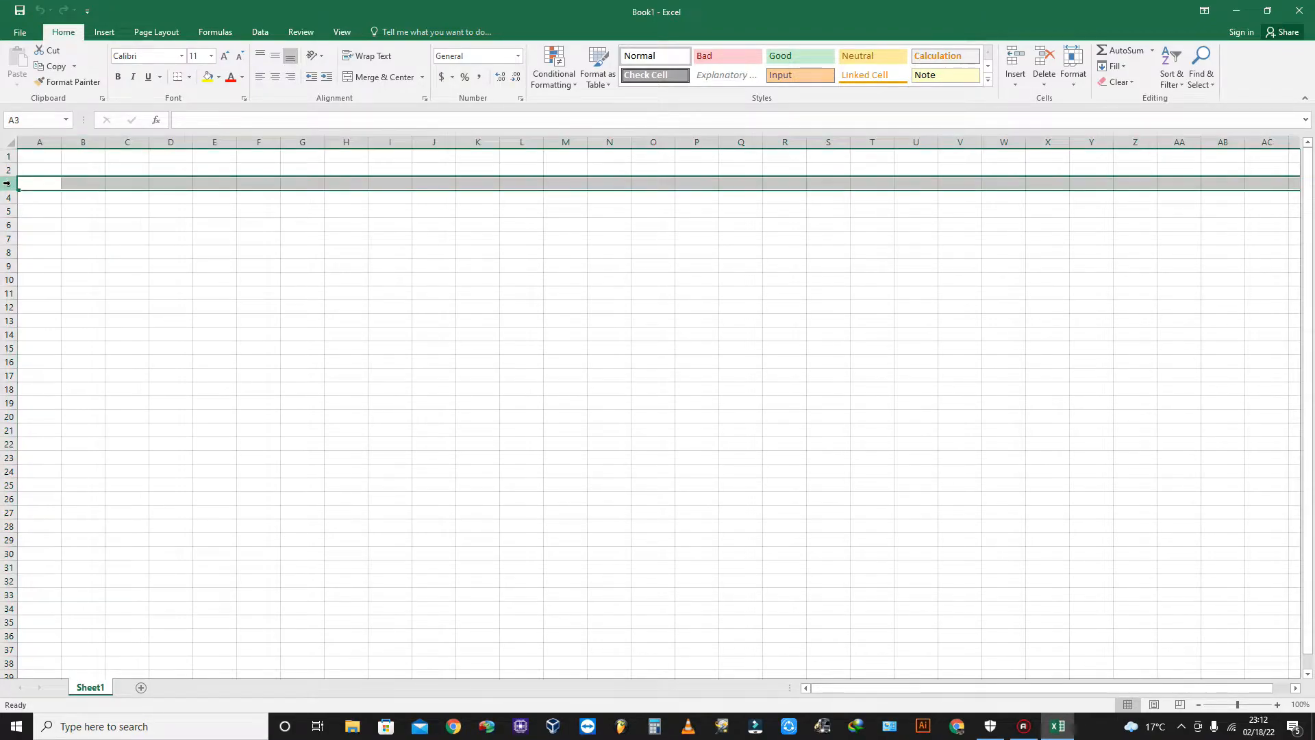
click(83, 180)
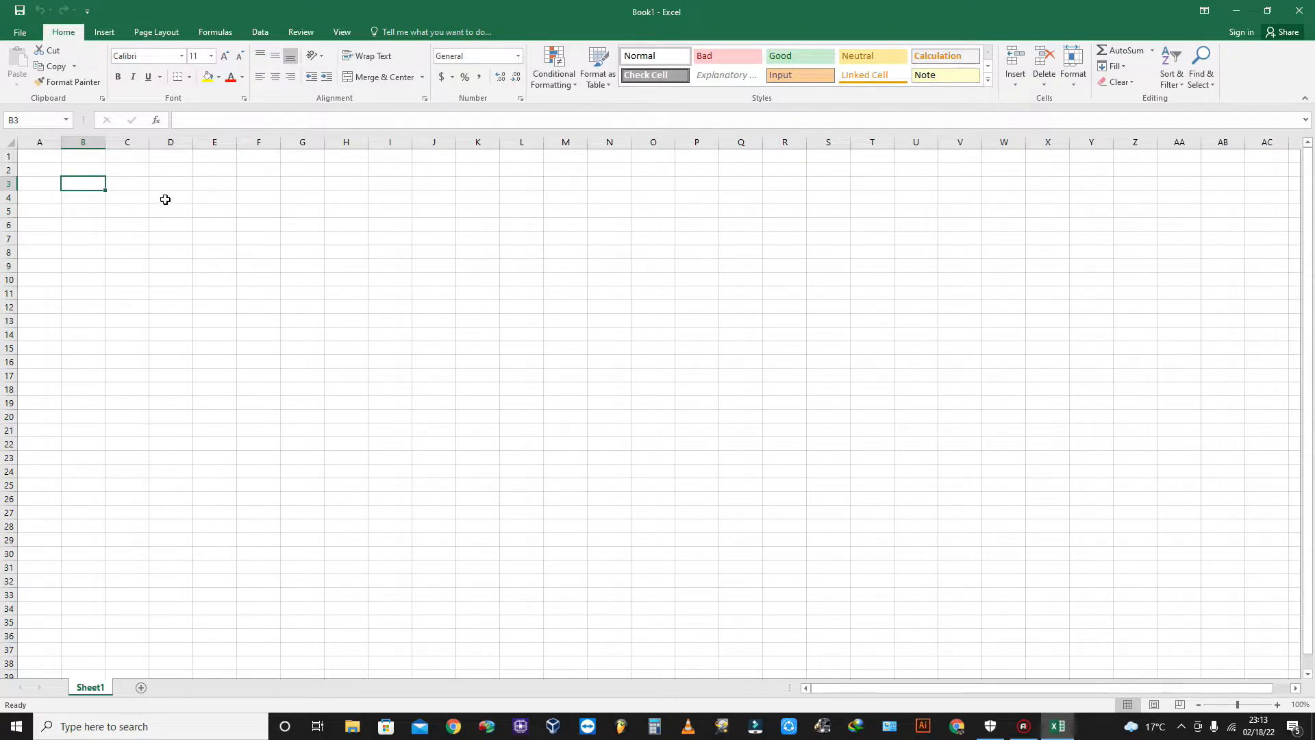
Select single cells one at a time to show cell references: C3, C4, C5, C4 and C5 again, and H5.
click(122, 185)
click(133, 199)
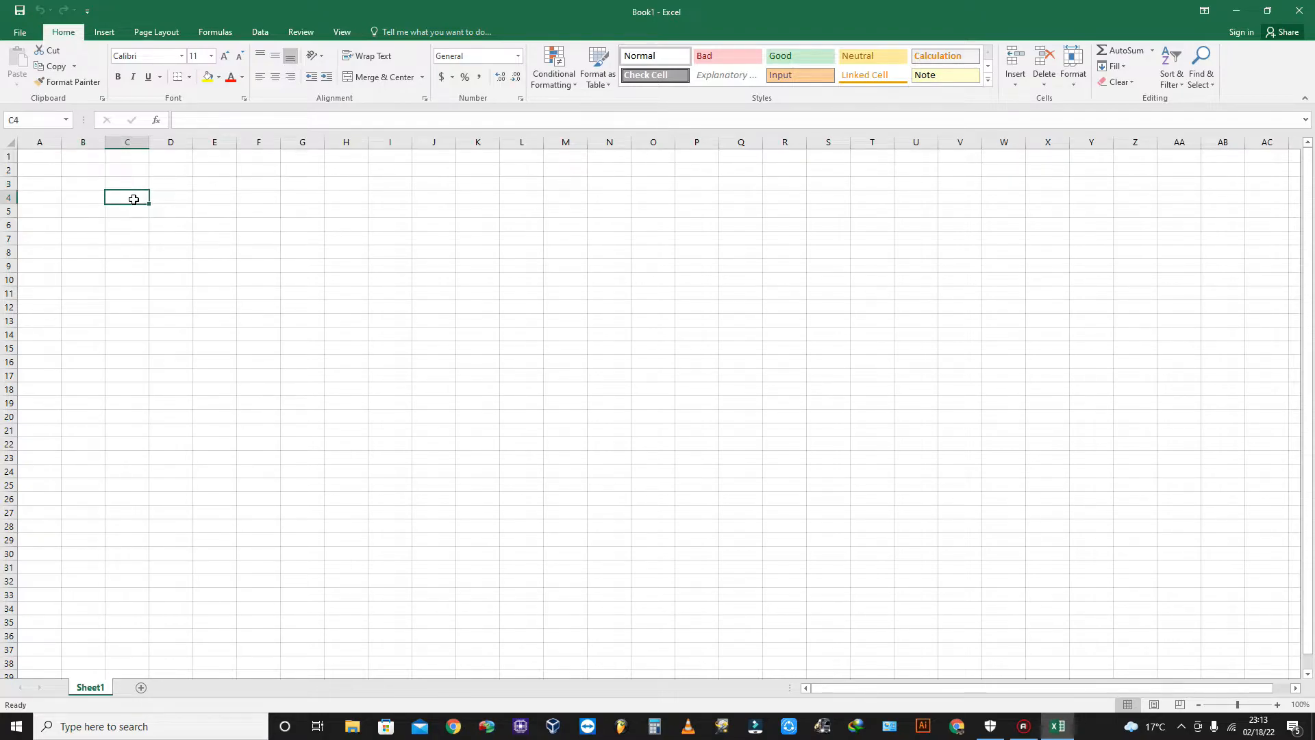
click(132, 211)
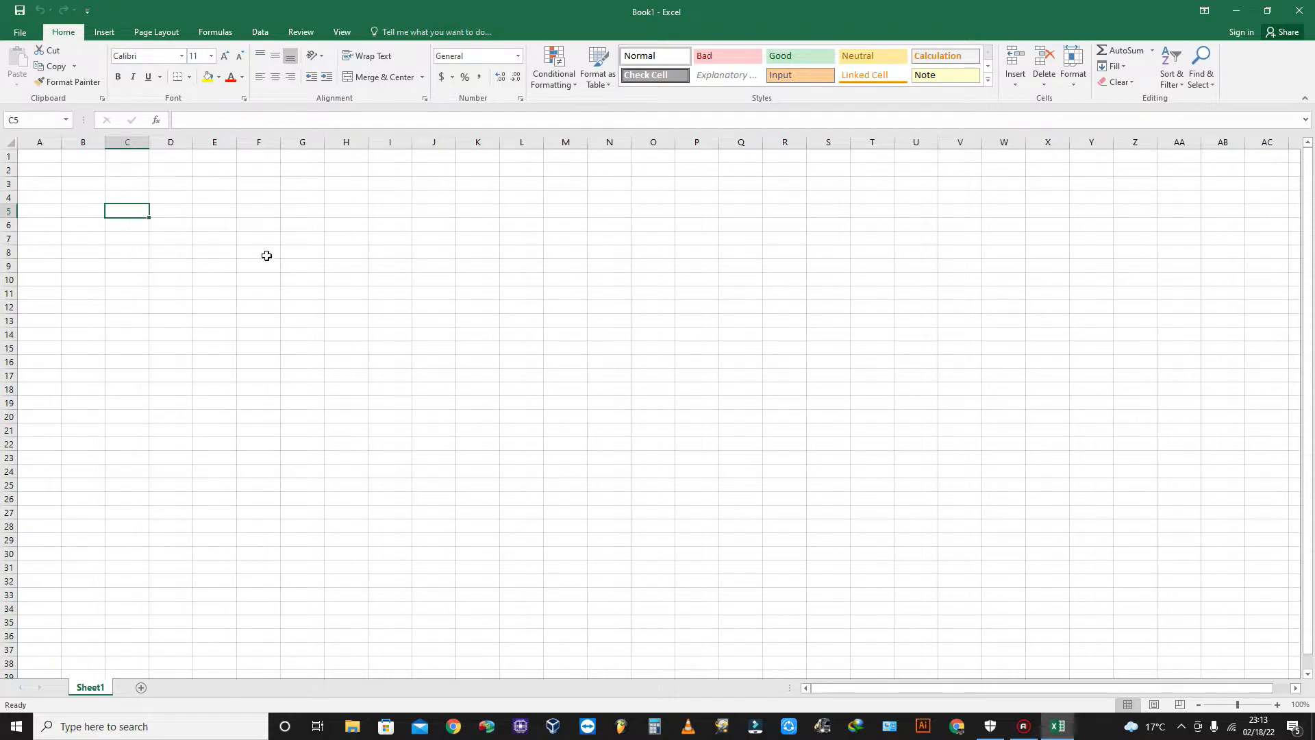
click(135, 197)
click(133, 212)
click(339, 212)
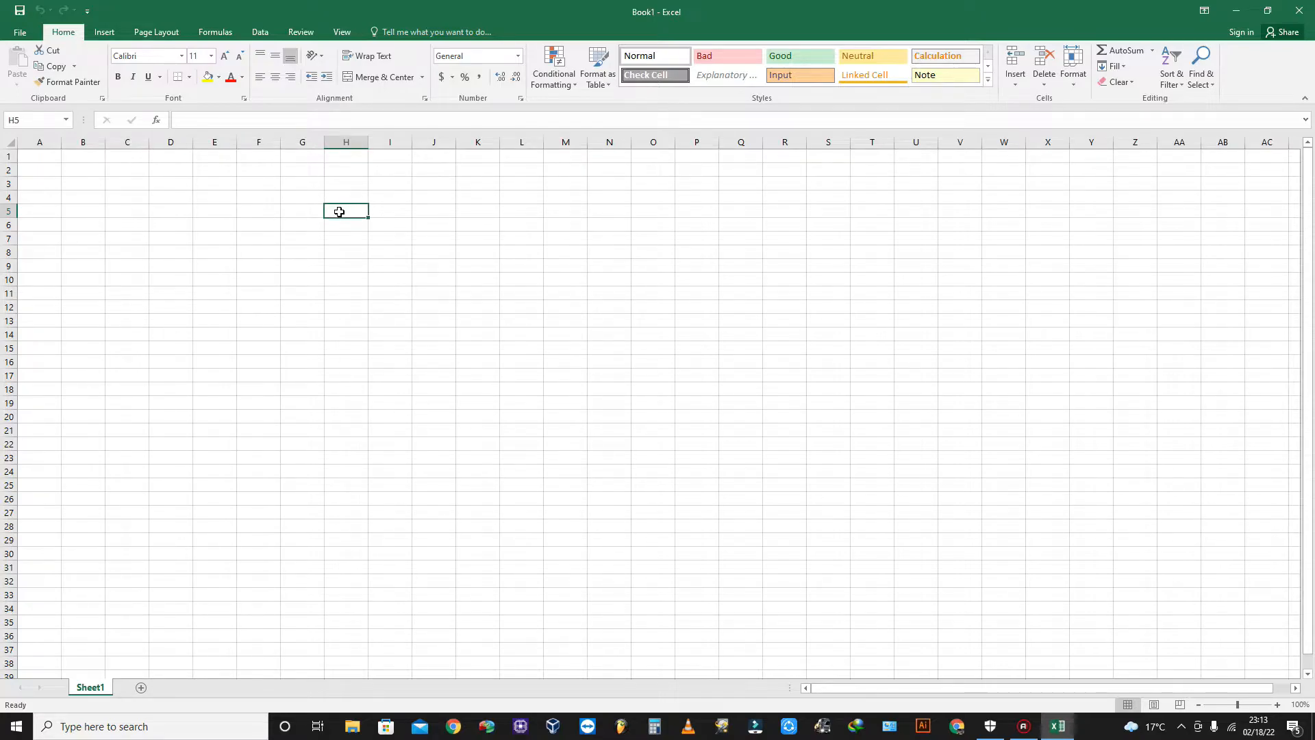
Select cells in column M one at a time (M2, M5, M3, M2, M8), and zoom the sheet to 190%.
click(577, 170)
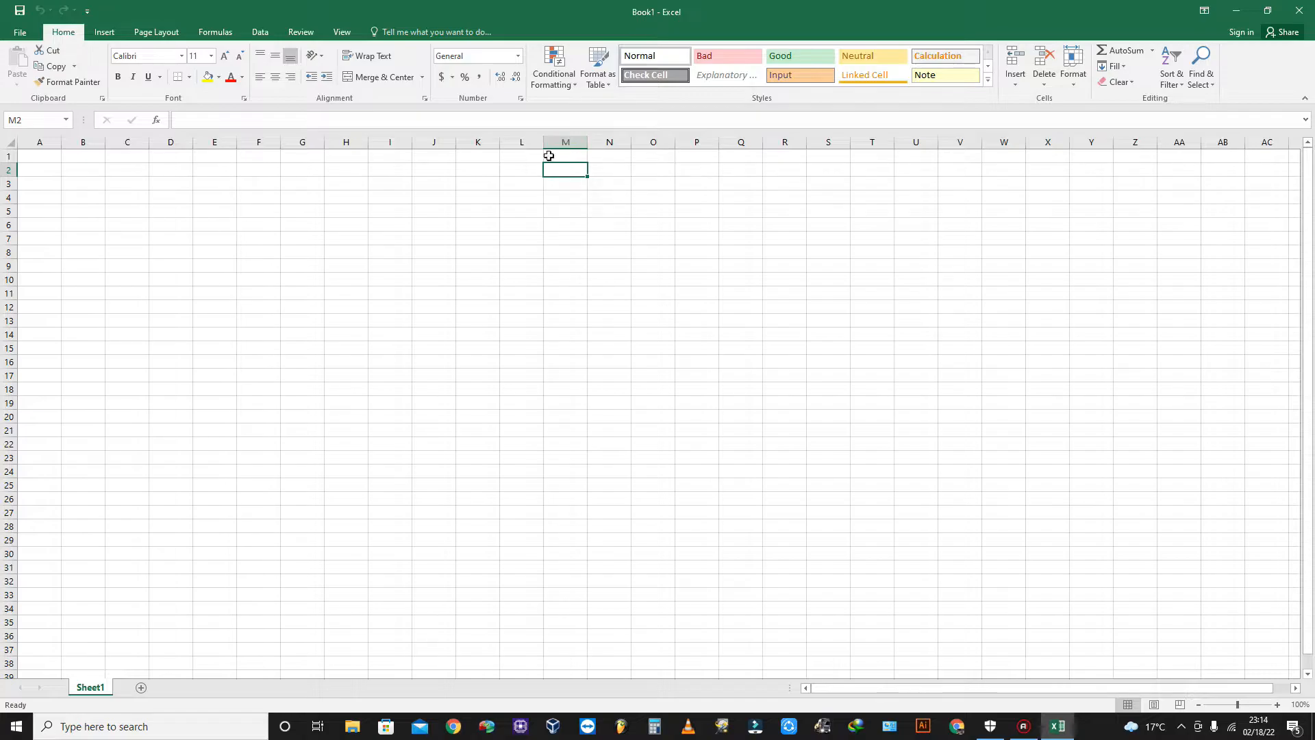
click(562, 208)
click(570, 182)
click(573, 170)
click(568, 247)
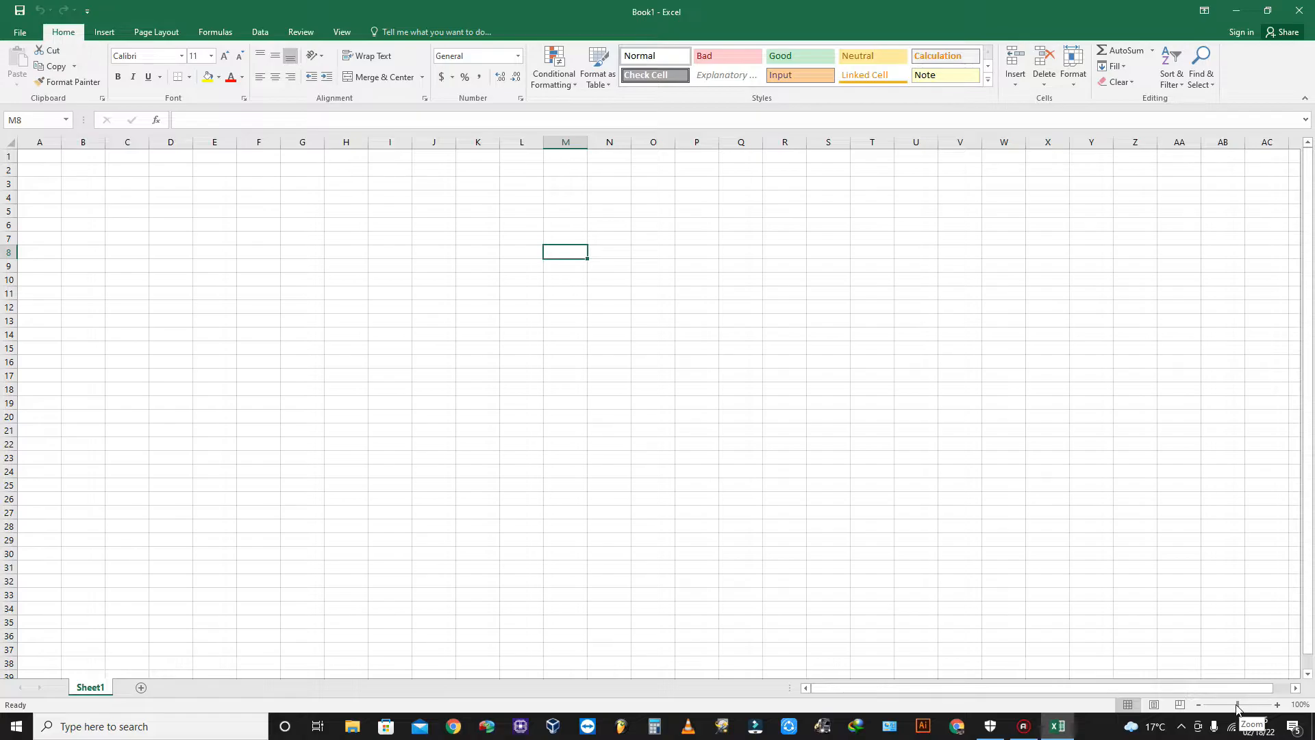
drag(1239, 707, 1248, 709)
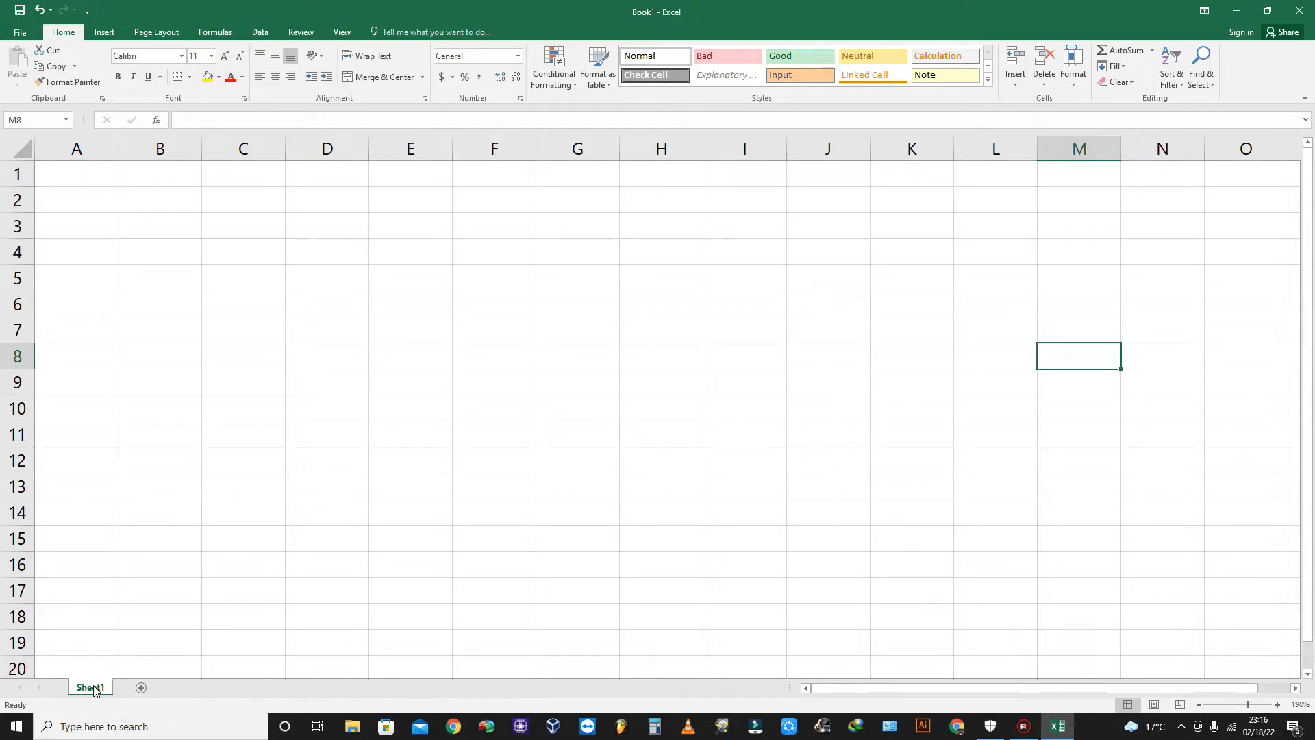
Add five new worksheets after Sheet1, up to Sheet6.
click(141, 688)
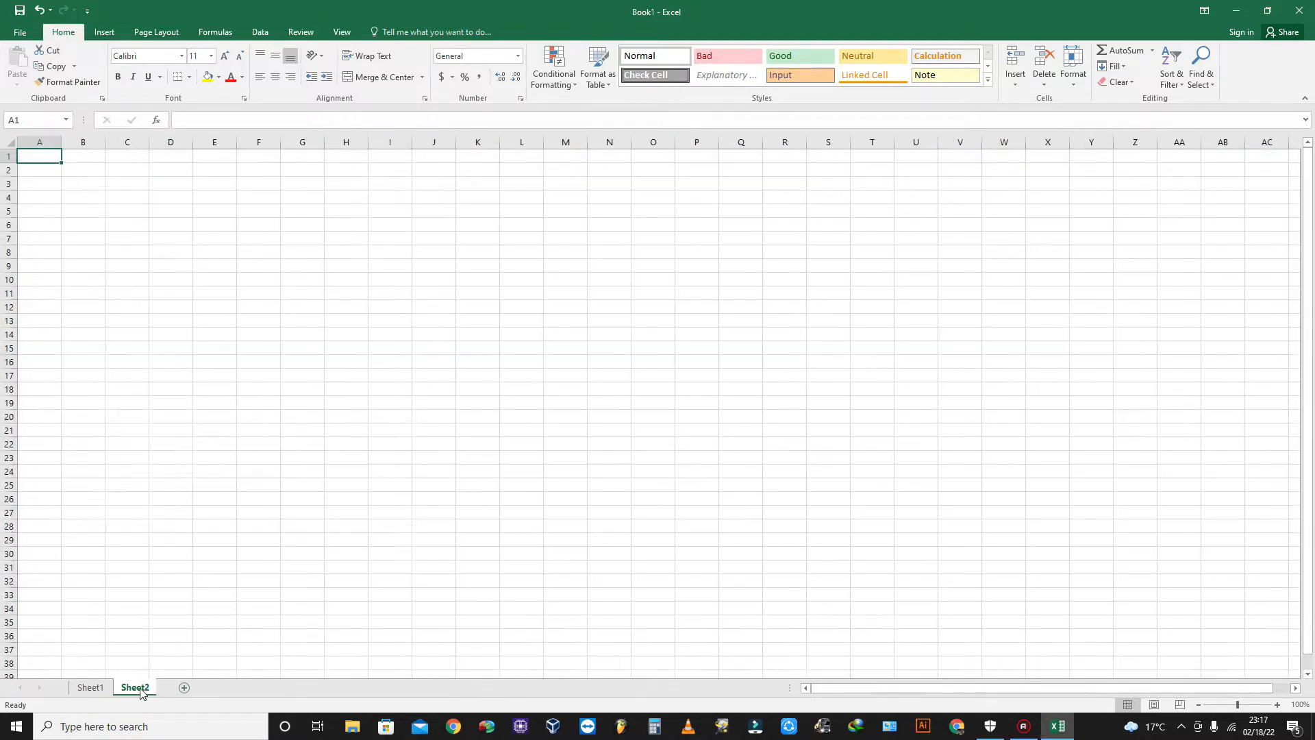
click(184, 688)
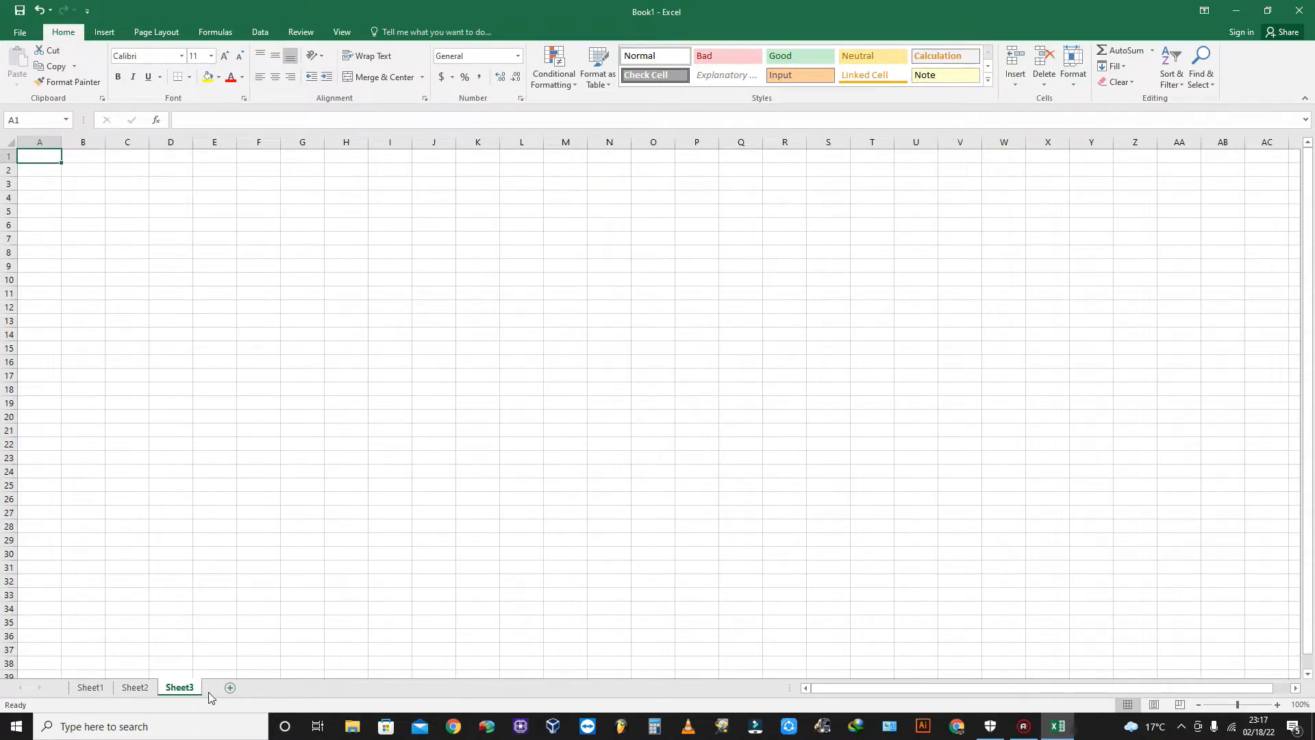
click(230, 687)
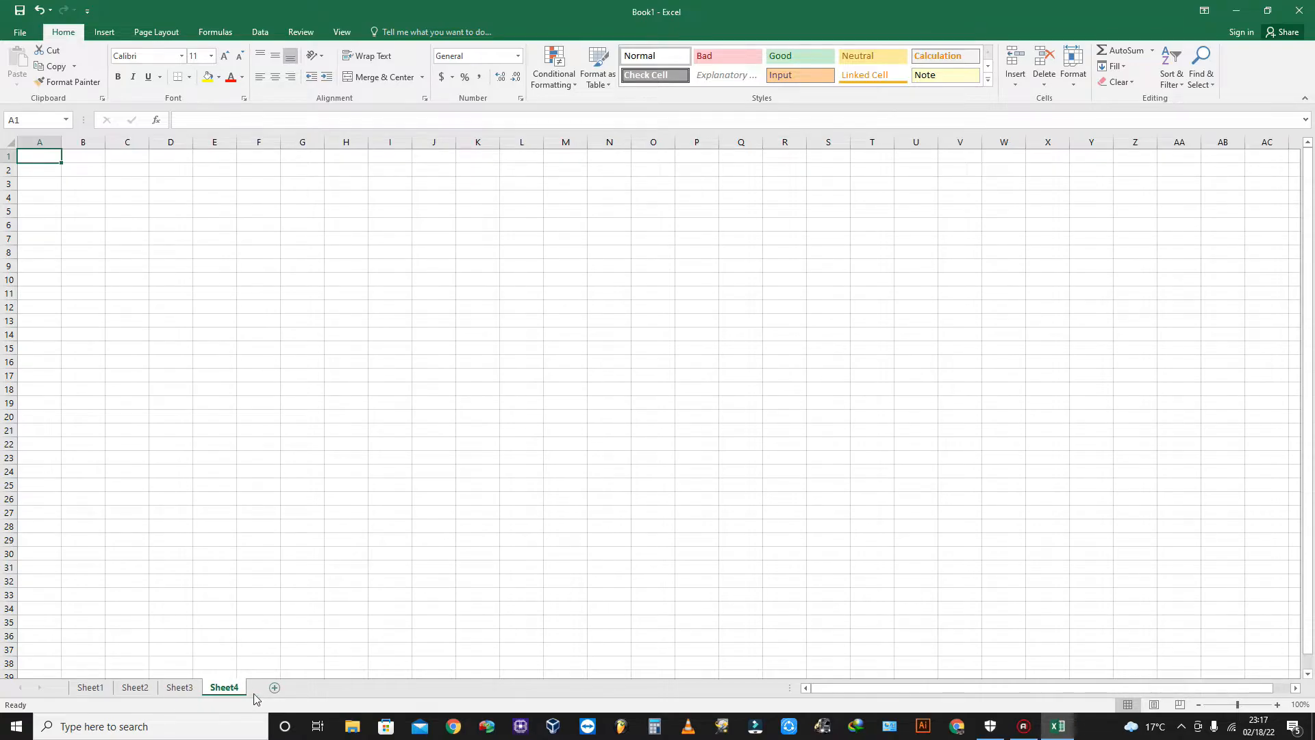
click(274, 688)
click(320, 688)
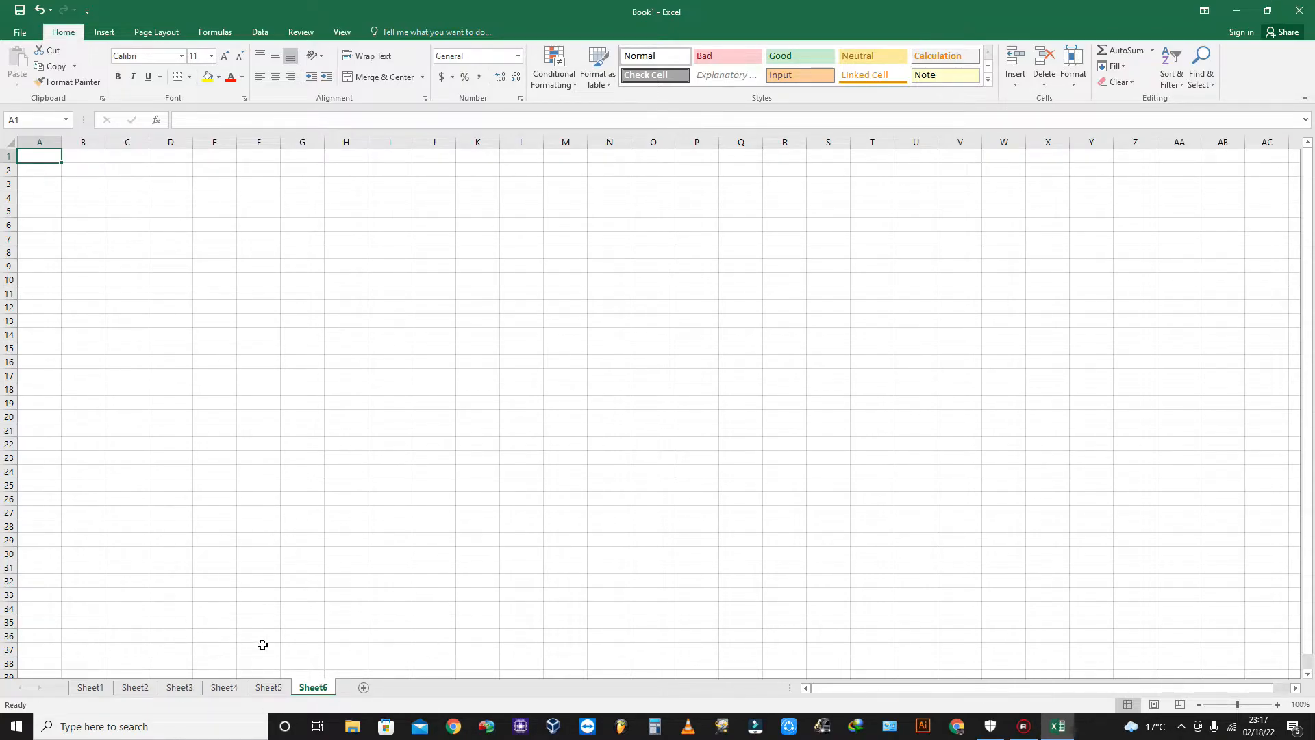
Switch back and forth between Sheet5 and Sheet6, and delete Sheet6.
click(273, 689)
click(314, 688)
click(264, 693)
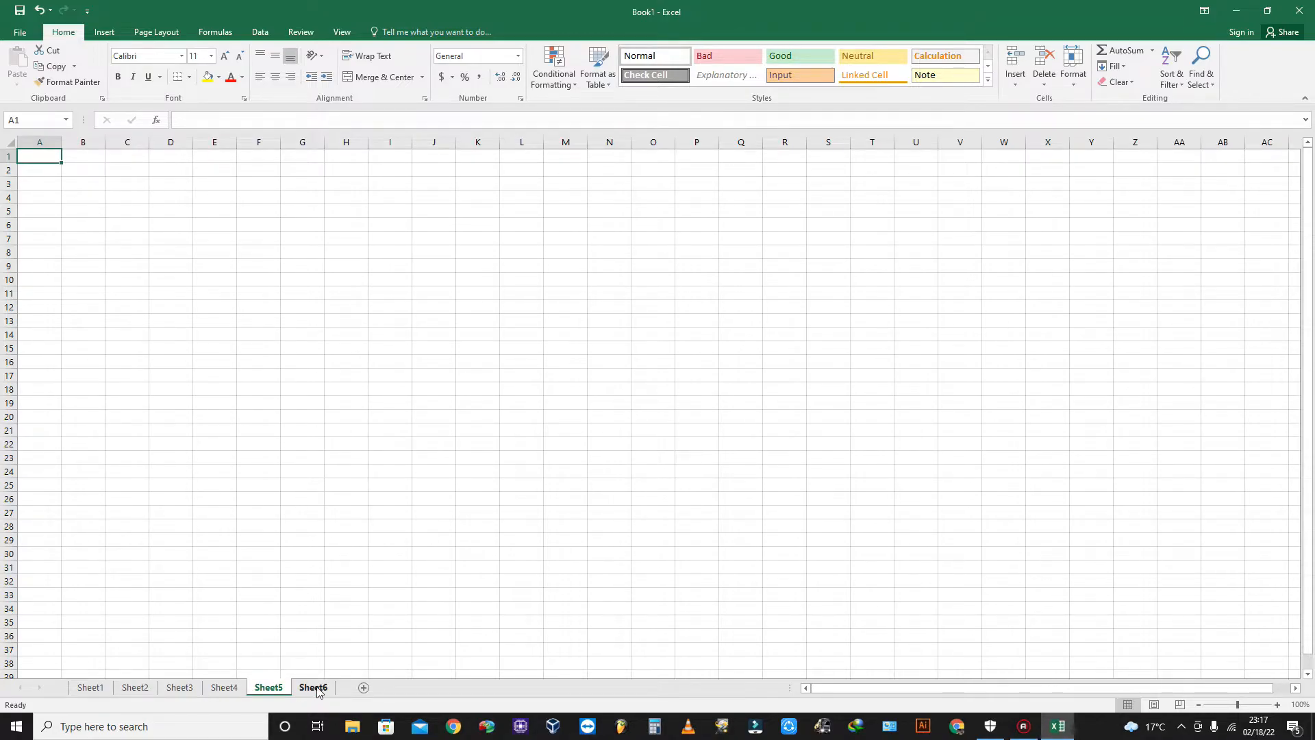
click(317, 689)
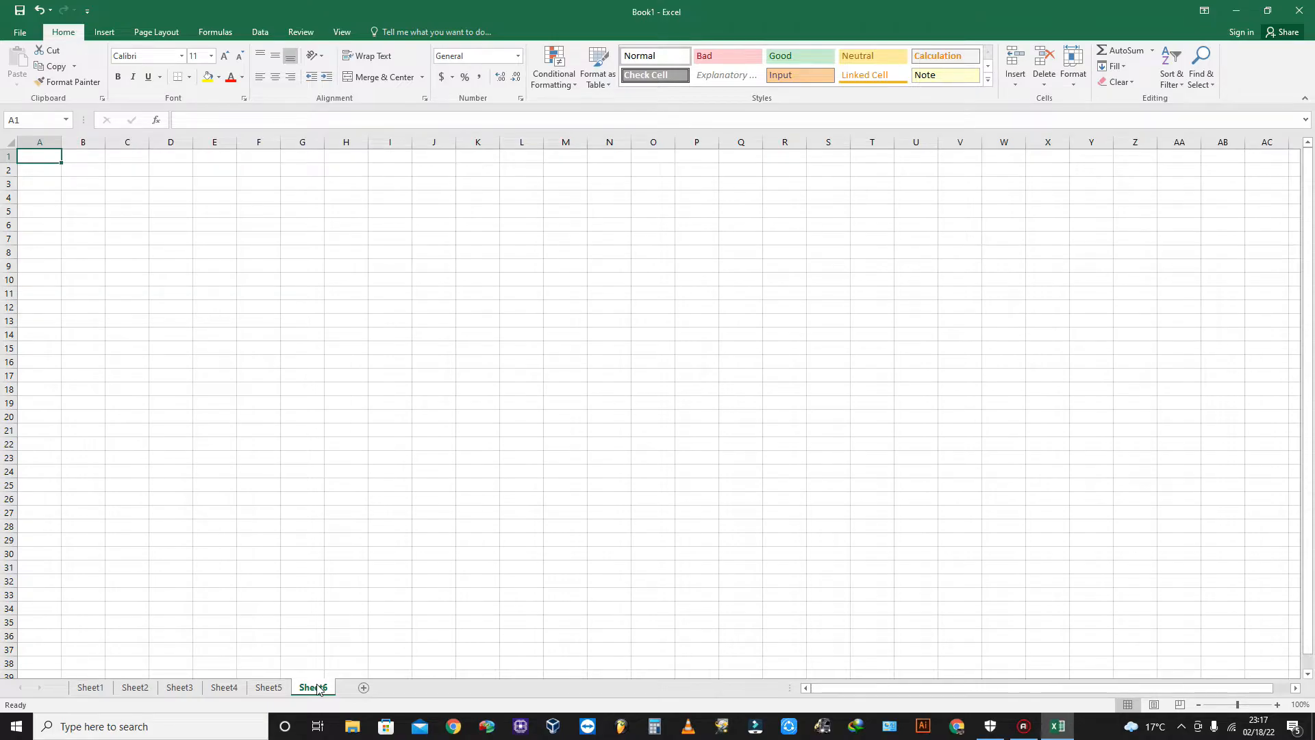
right_click(317, 689)
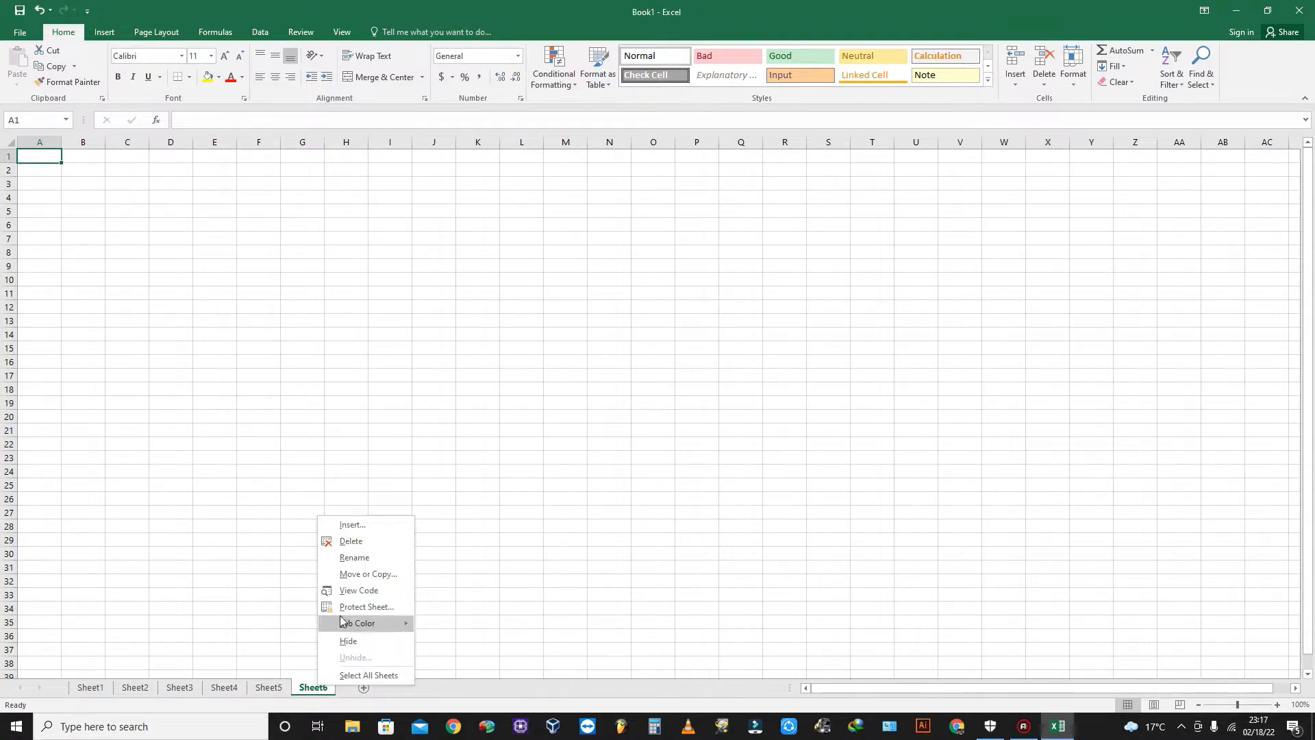
click(372, 544)
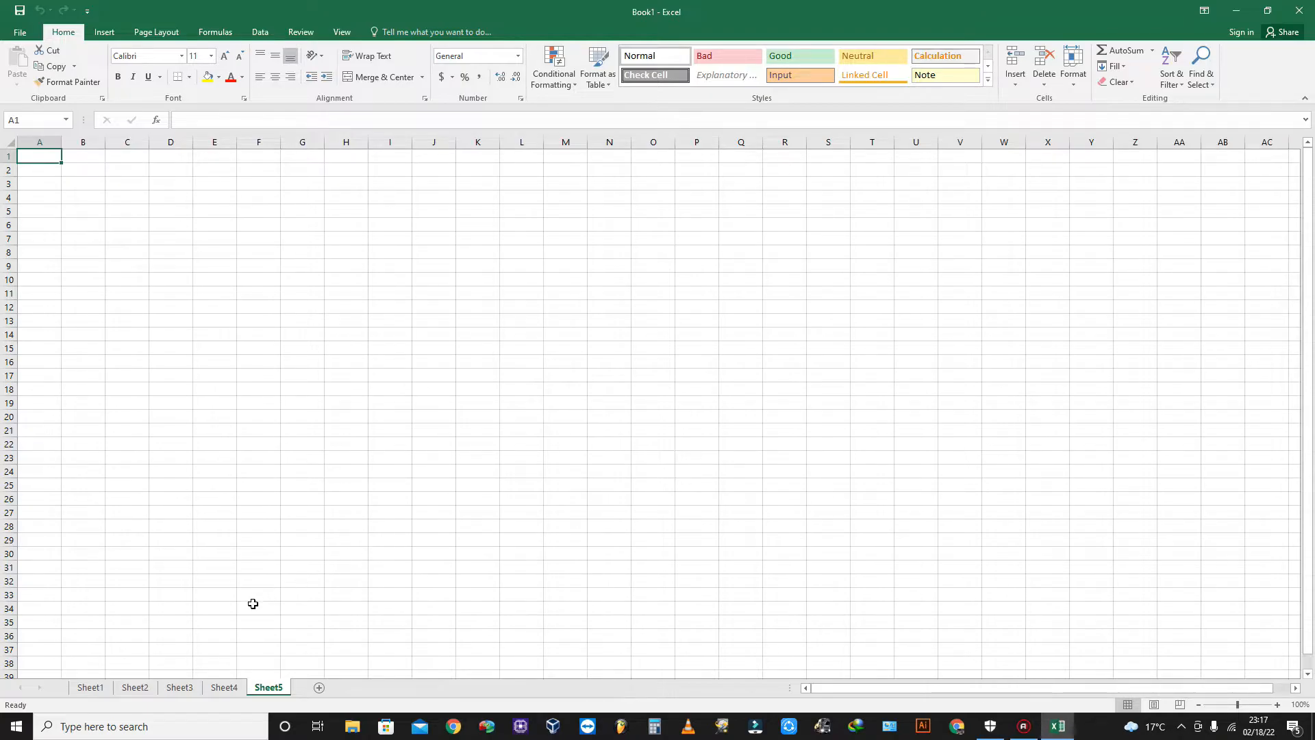
View the worksheets one after another from Sheet1 to Sheet5 and back, returning to Sheet1.
click(98, 689)
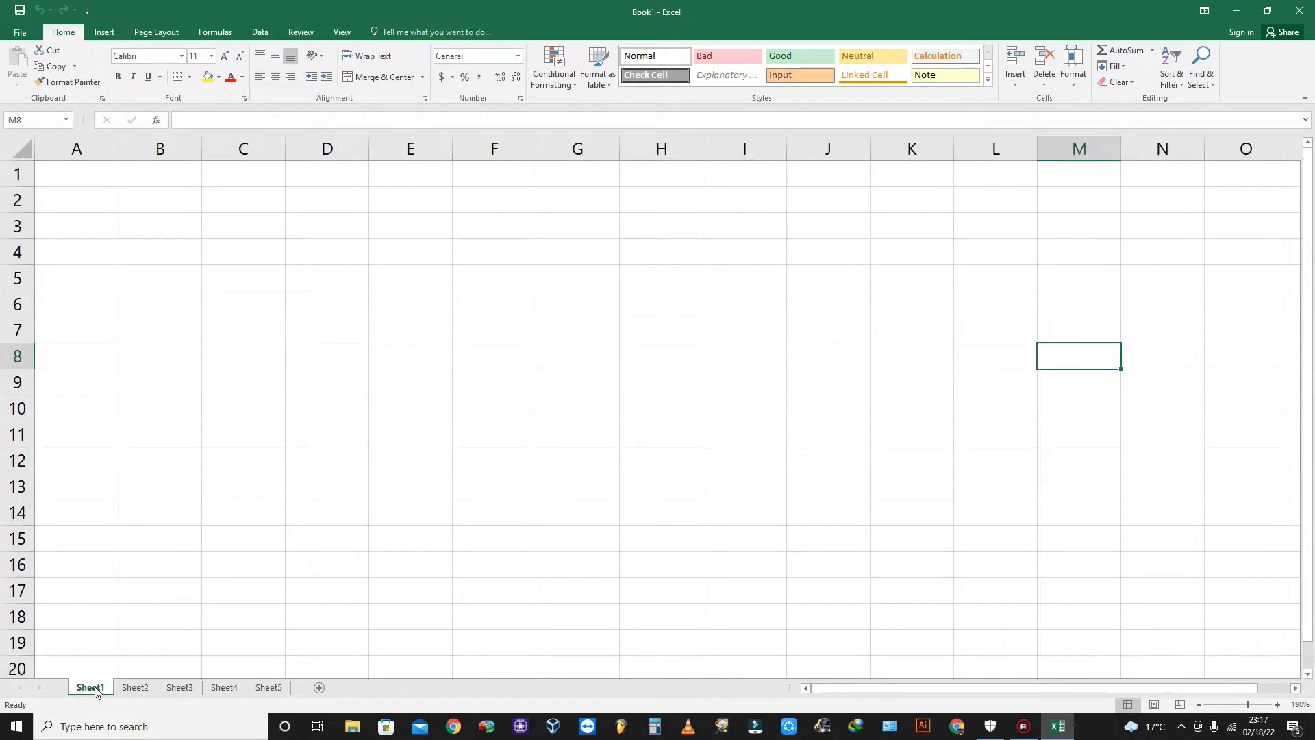
click(135, 687)
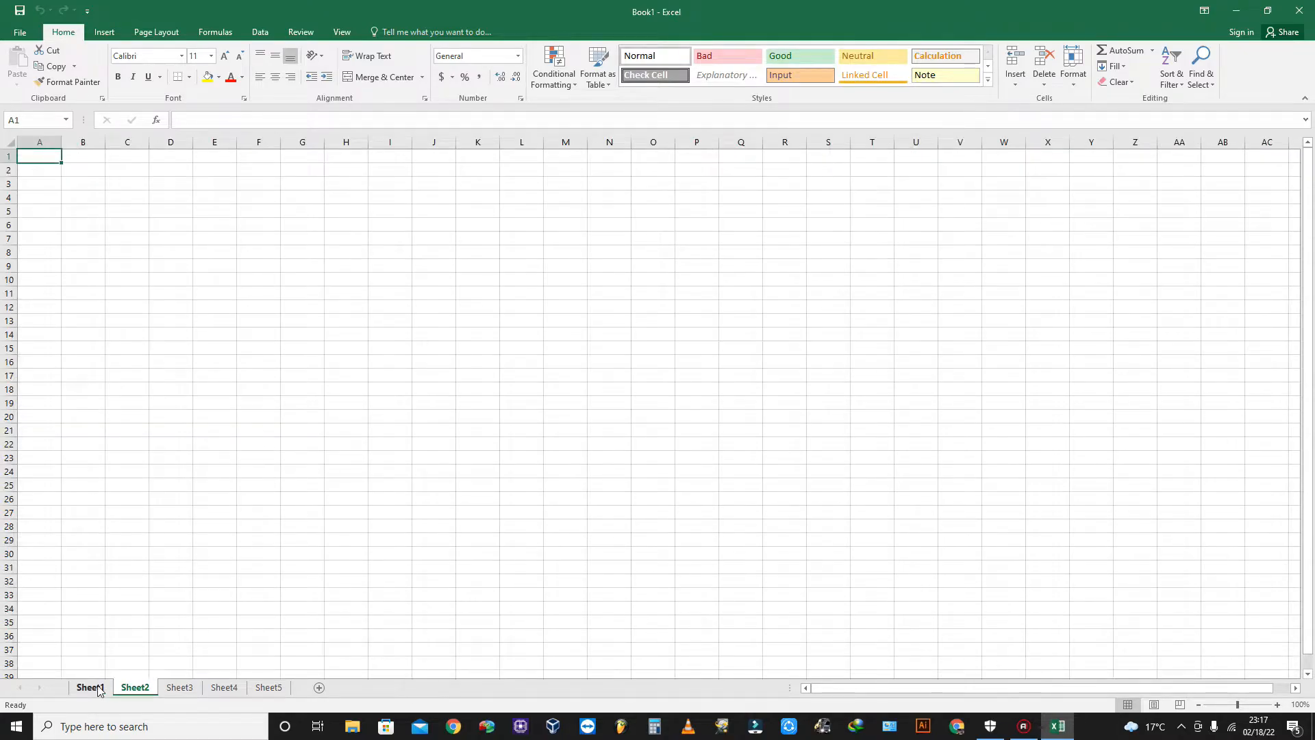
click(98, 689)
click(135, 688)
click(185, 692)
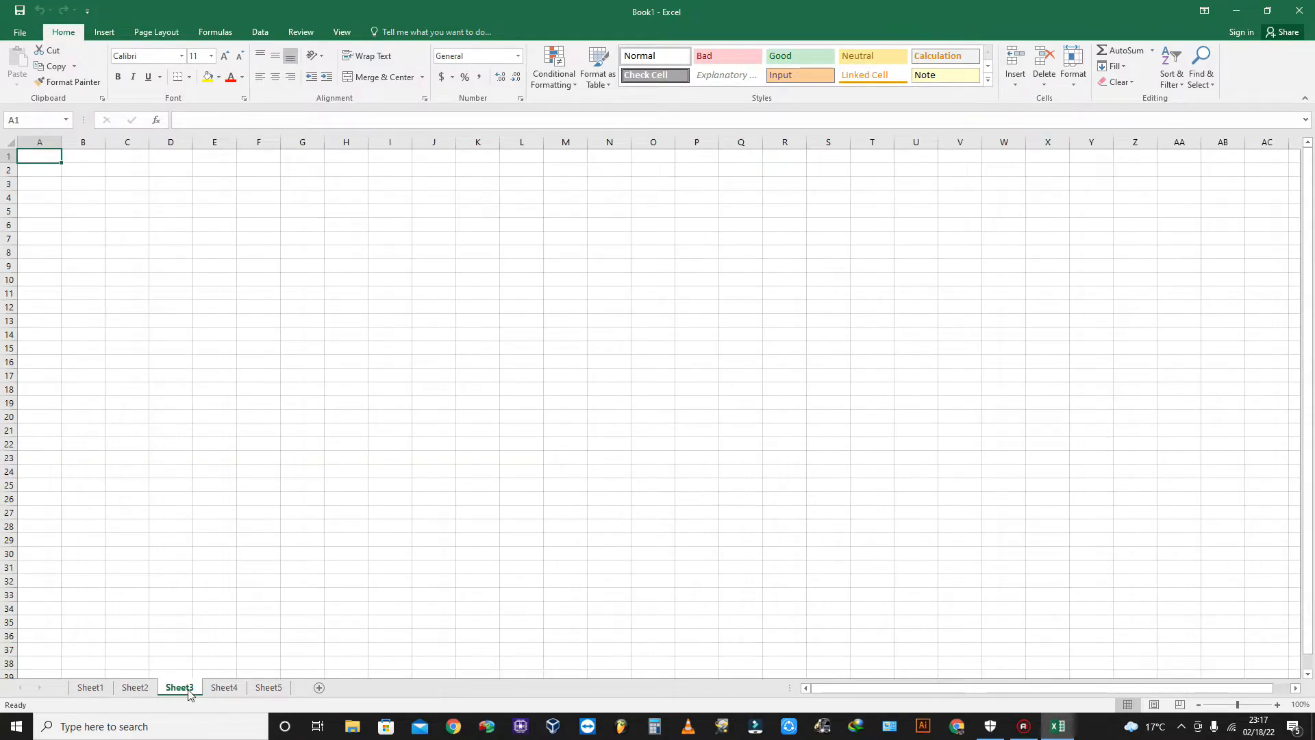
click(224, 688)
click(267, 689)
click(230, 689)
click(180, 688)
click(135, 688)
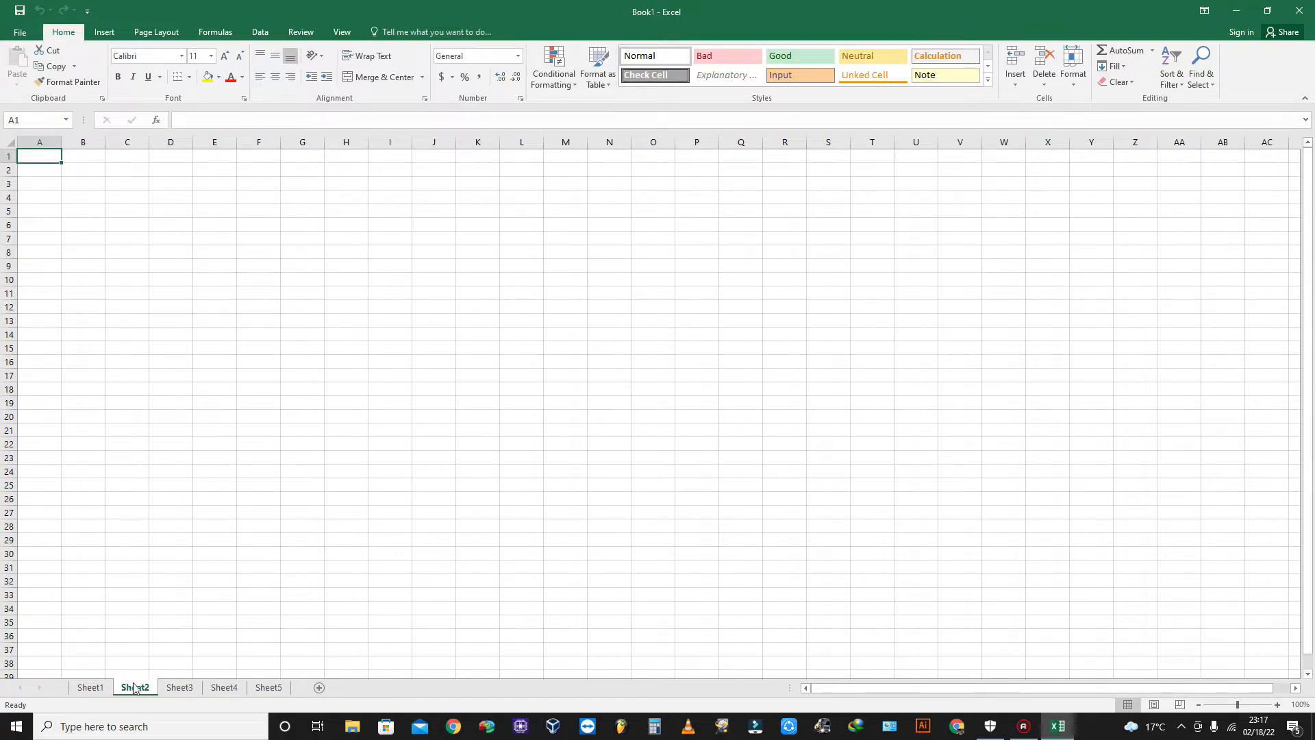
click(98, 687)
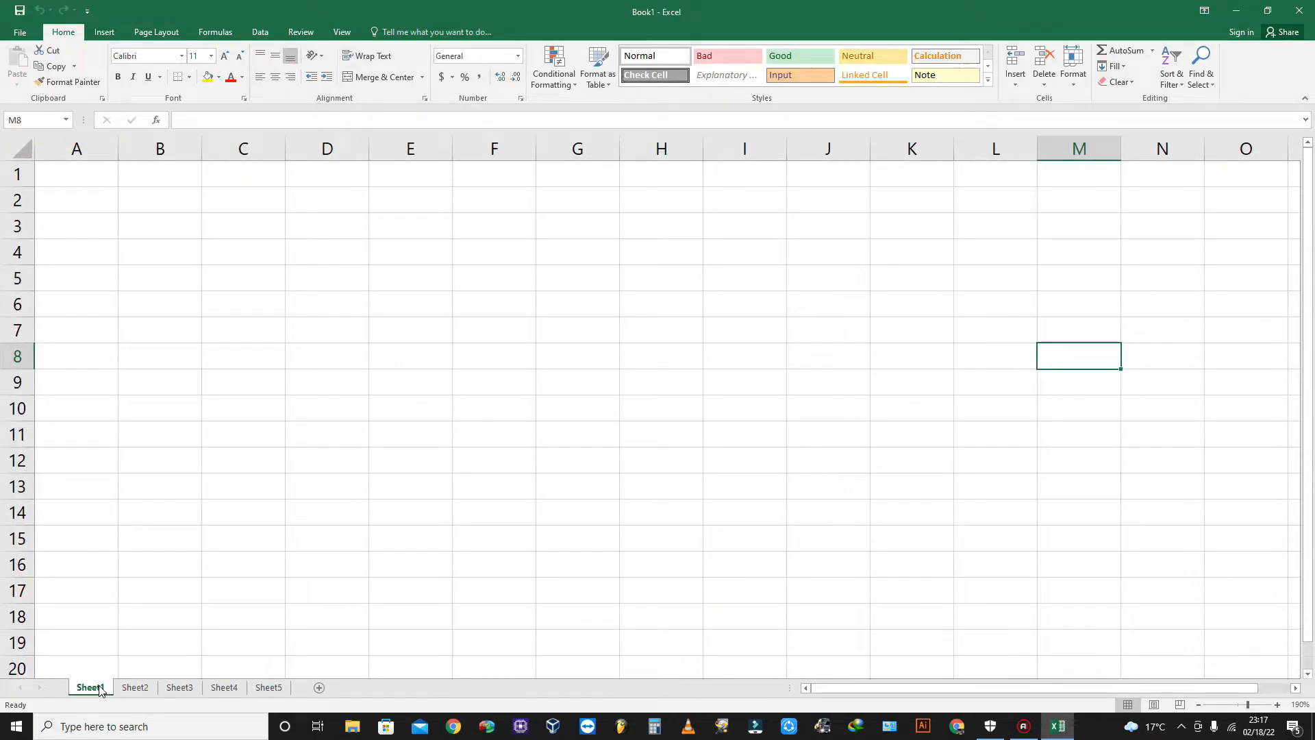
Rename Sheet1 as WEEK1 and Sheet2 as WEEK2.
ctrl+click(179, 687)
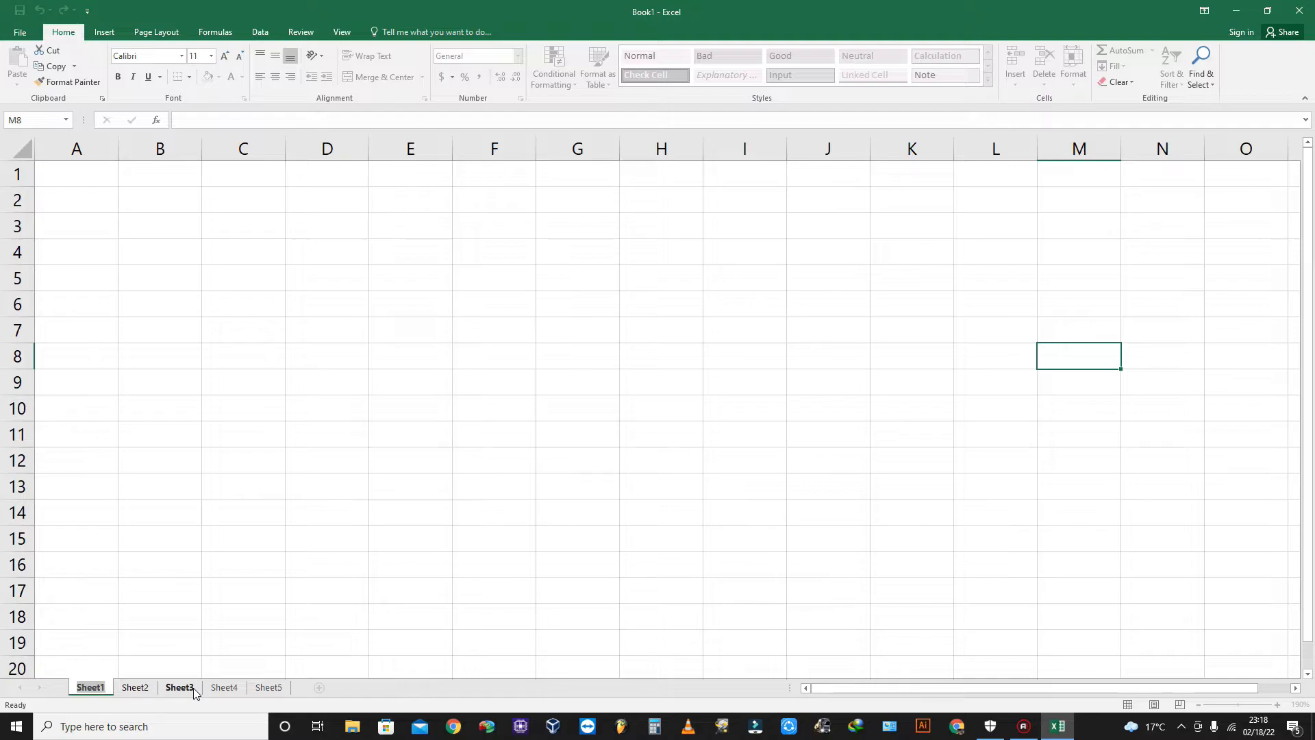
text(W)
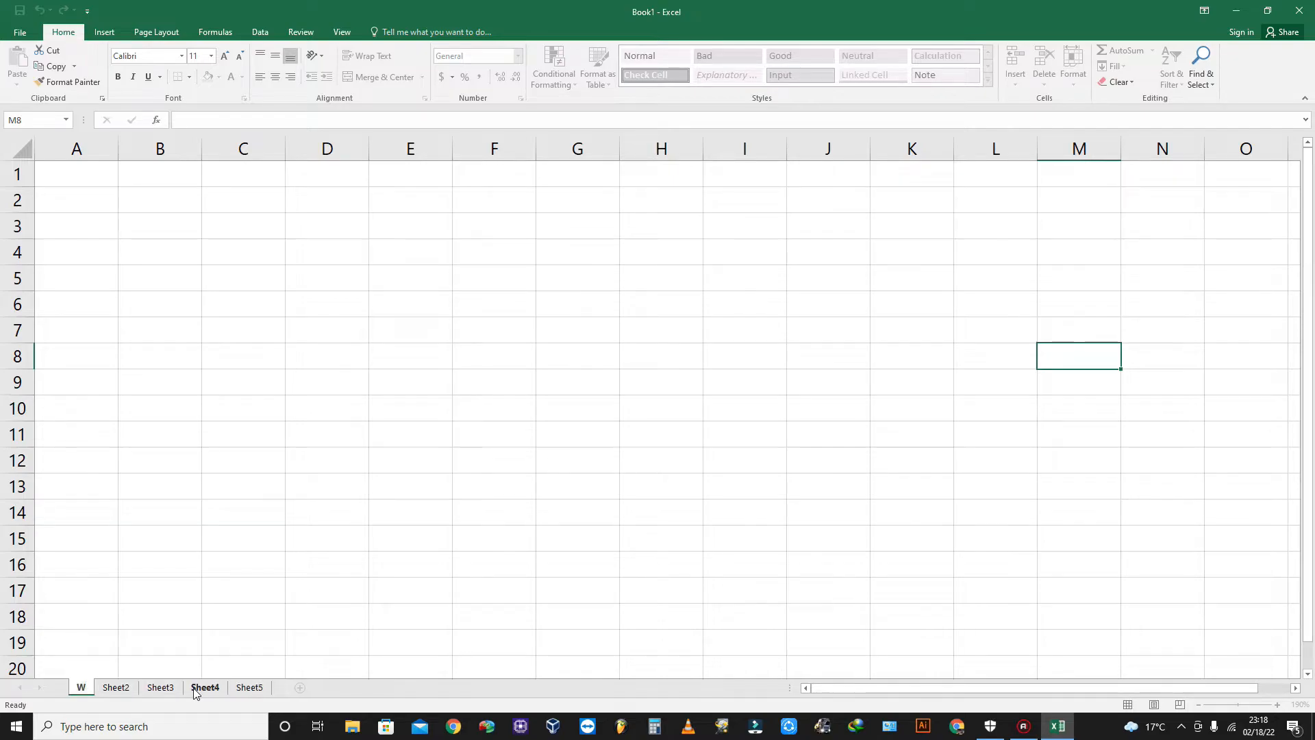
text(EEK)
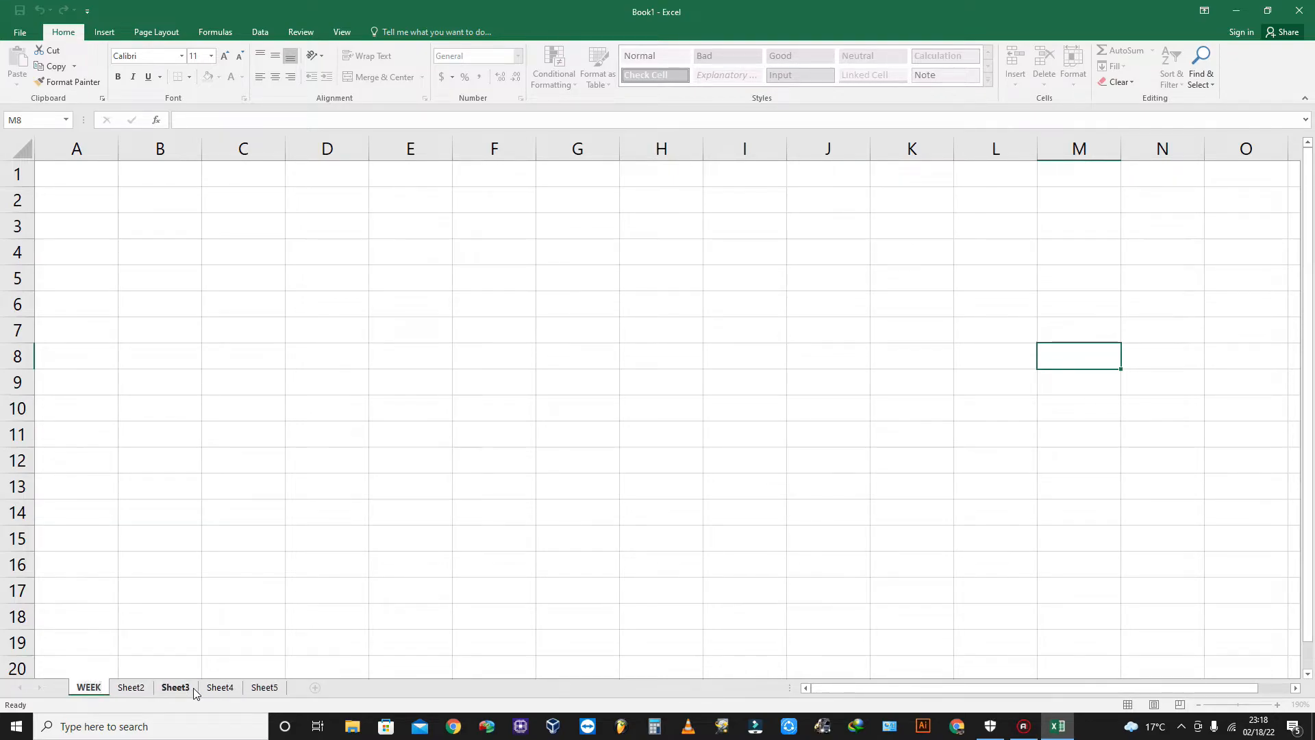
text(1)
click(142, 690)
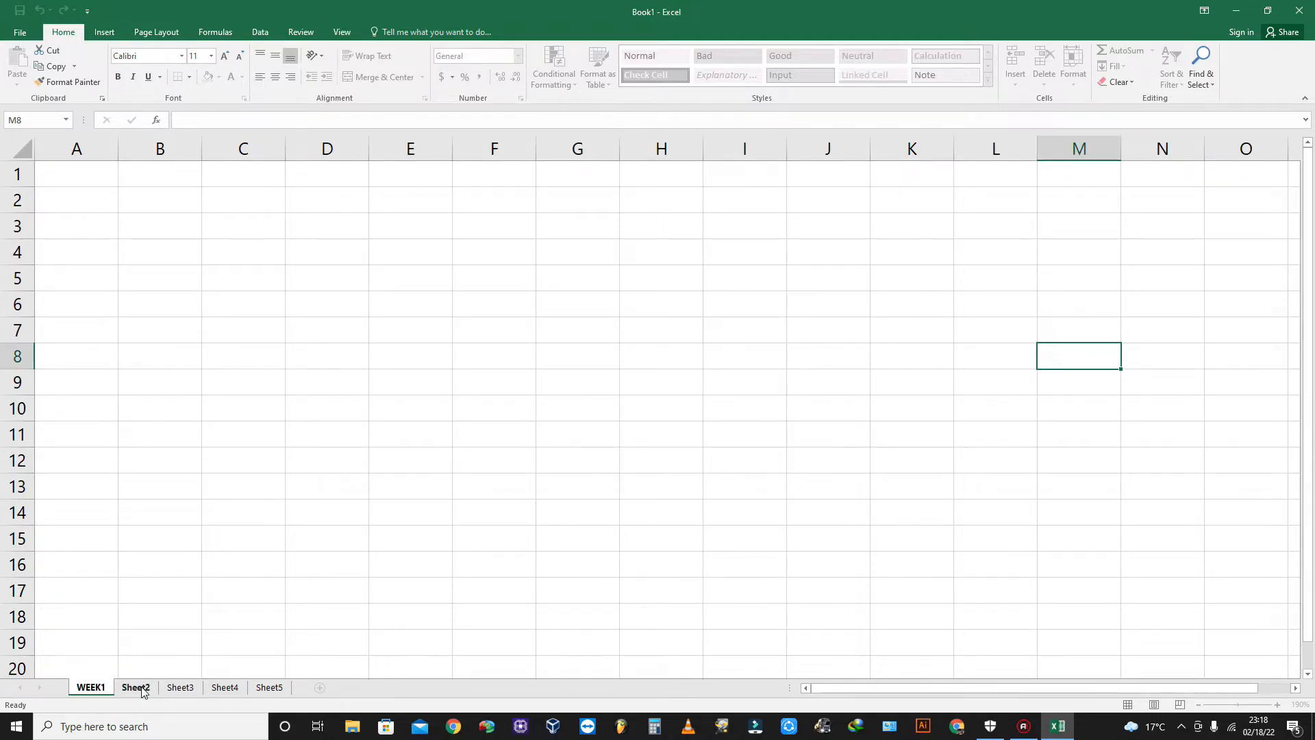
double_click(142, 688)
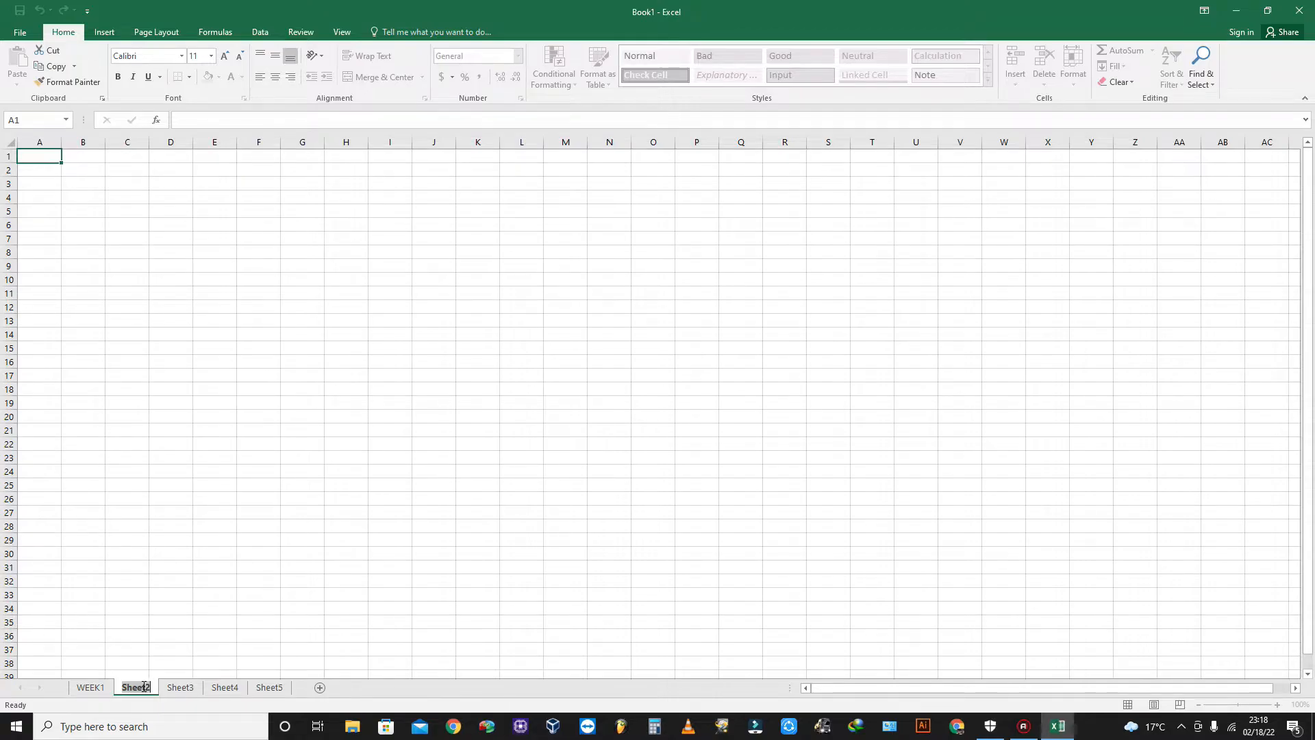
text(WE)
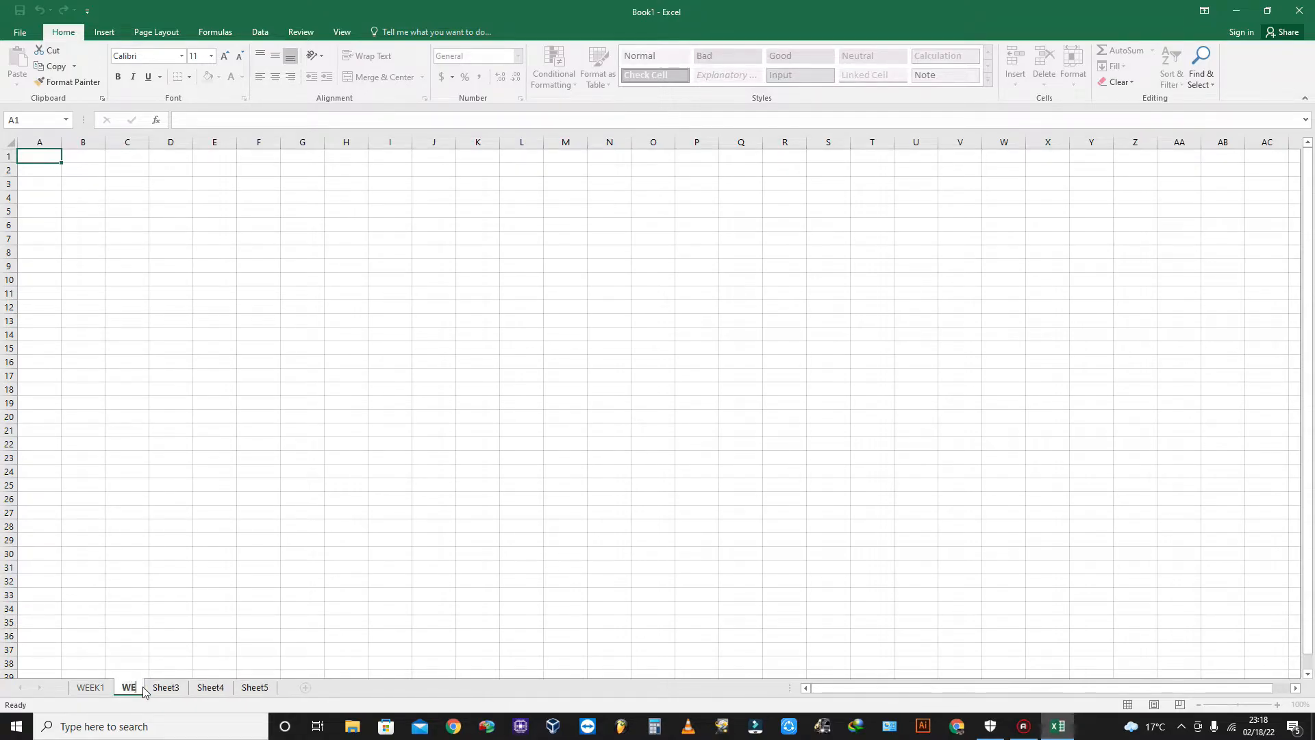
text(EK2)
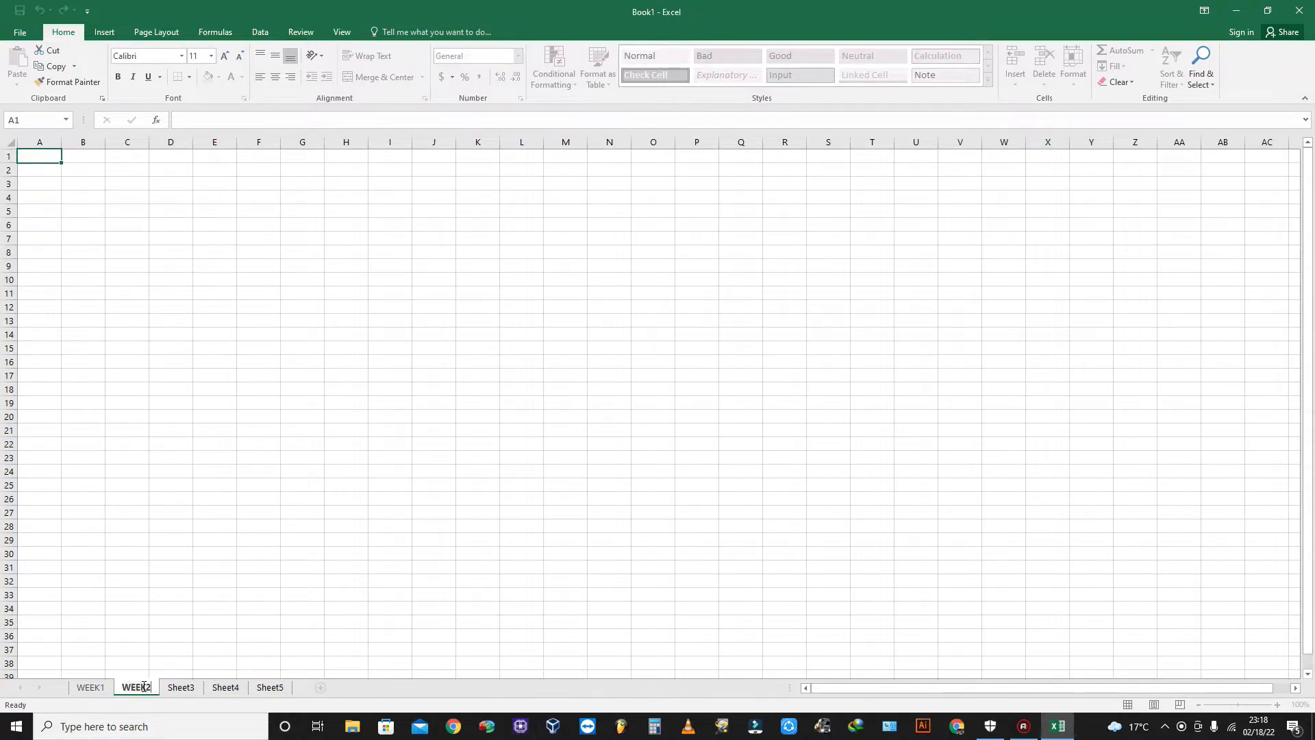
click(184, 688)
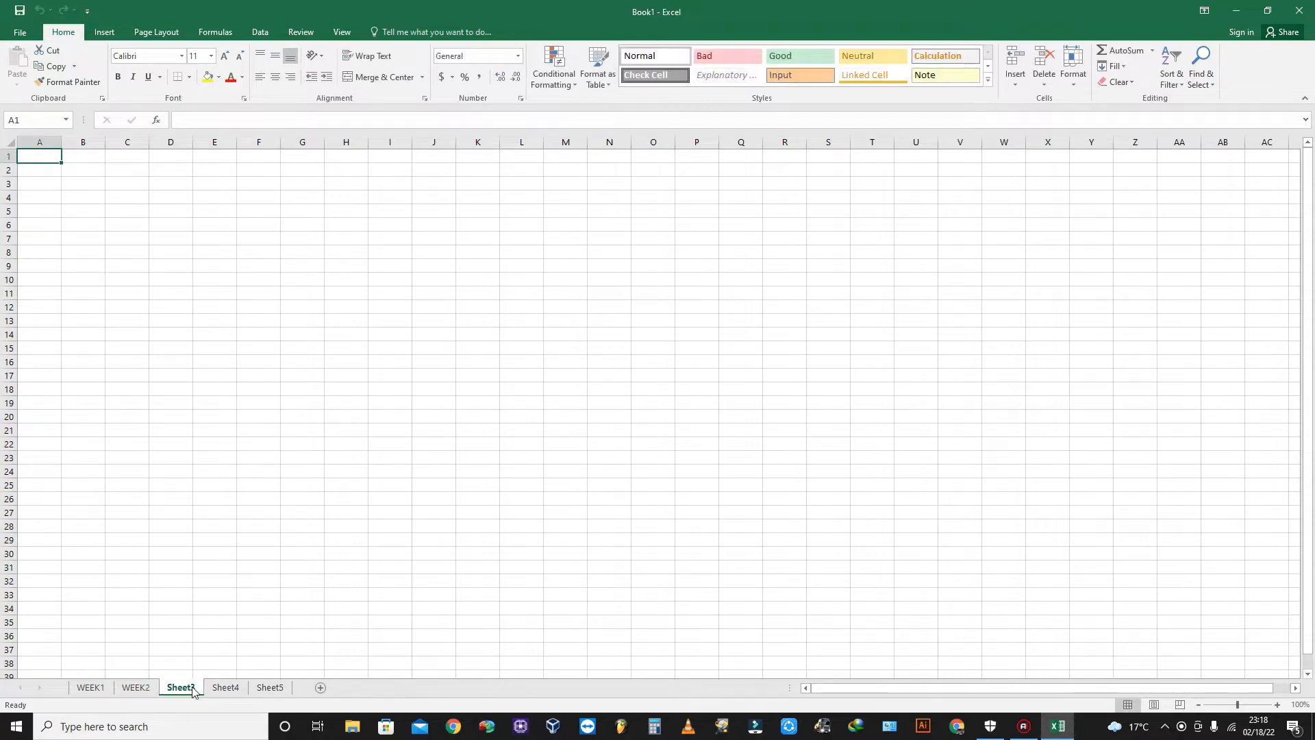
Rename Sheet3 as WEEK3 and Sheet4 as WEEK4.
double_click(185, 689)
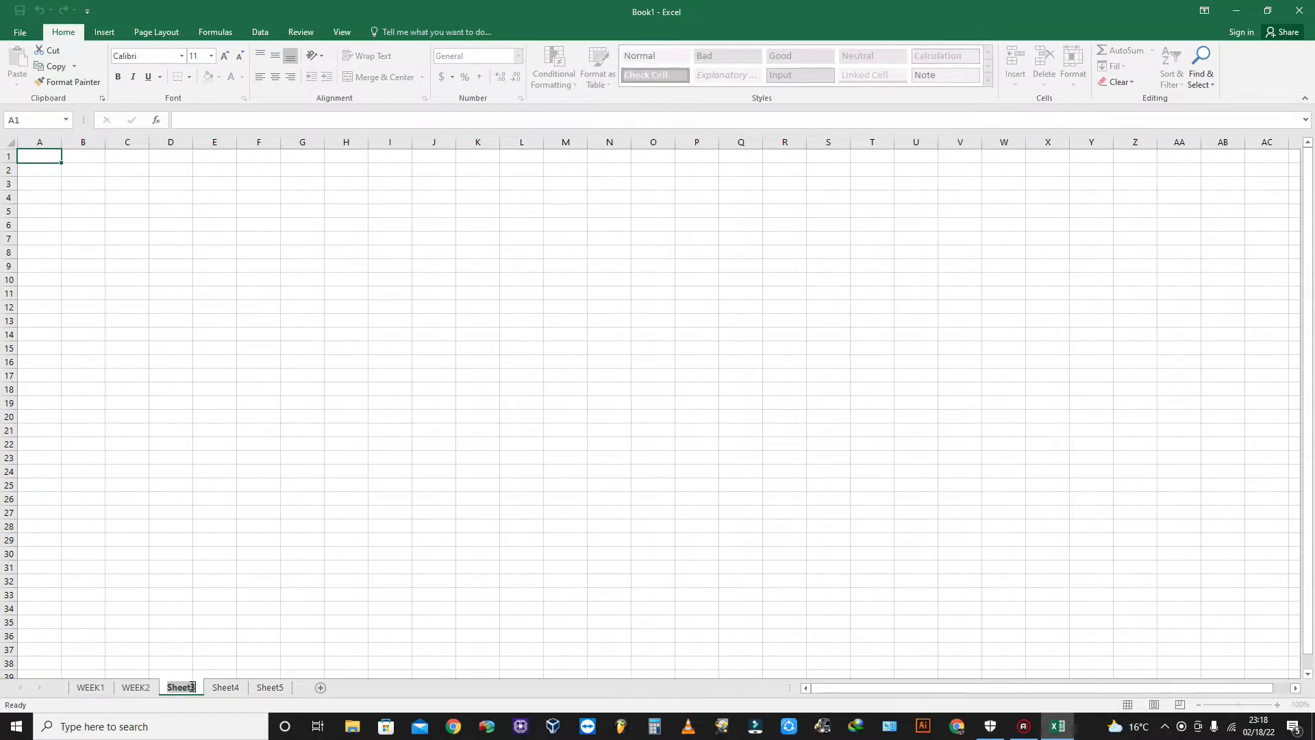
text(WEEK3)
click(227, 687)
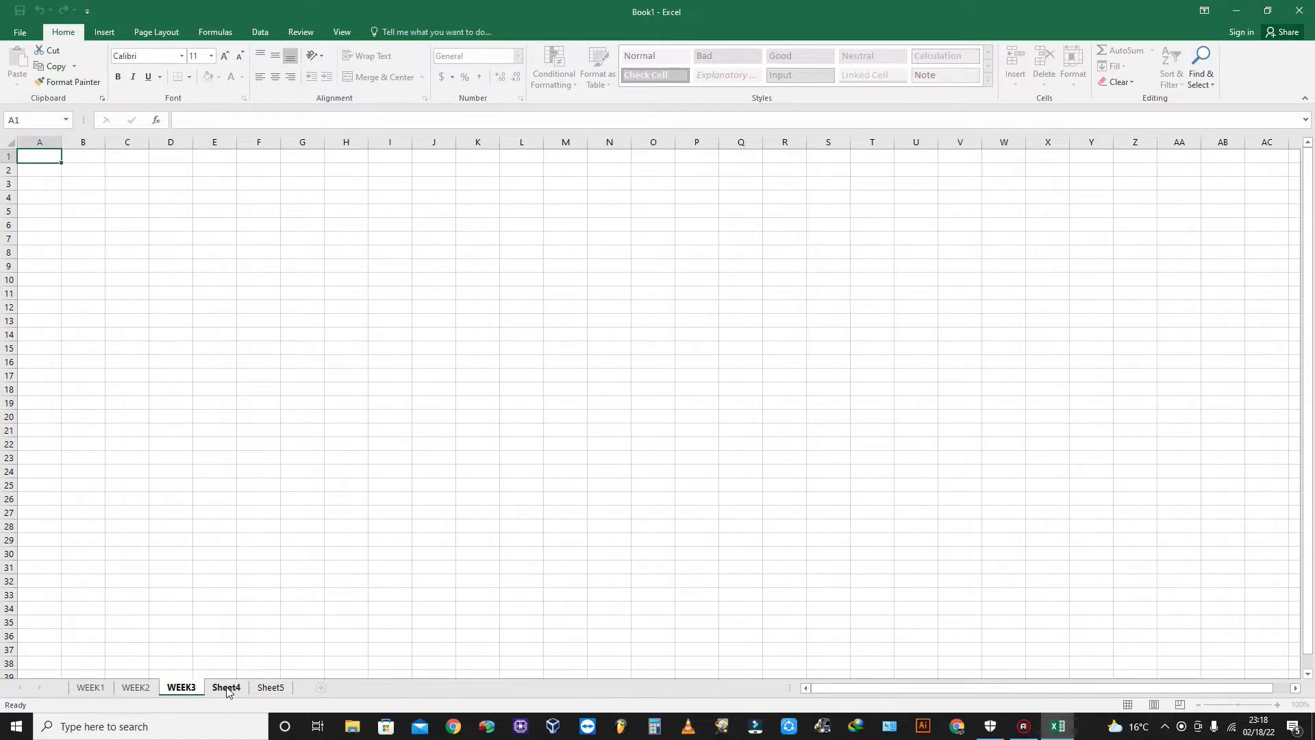
double_click(235, 688)
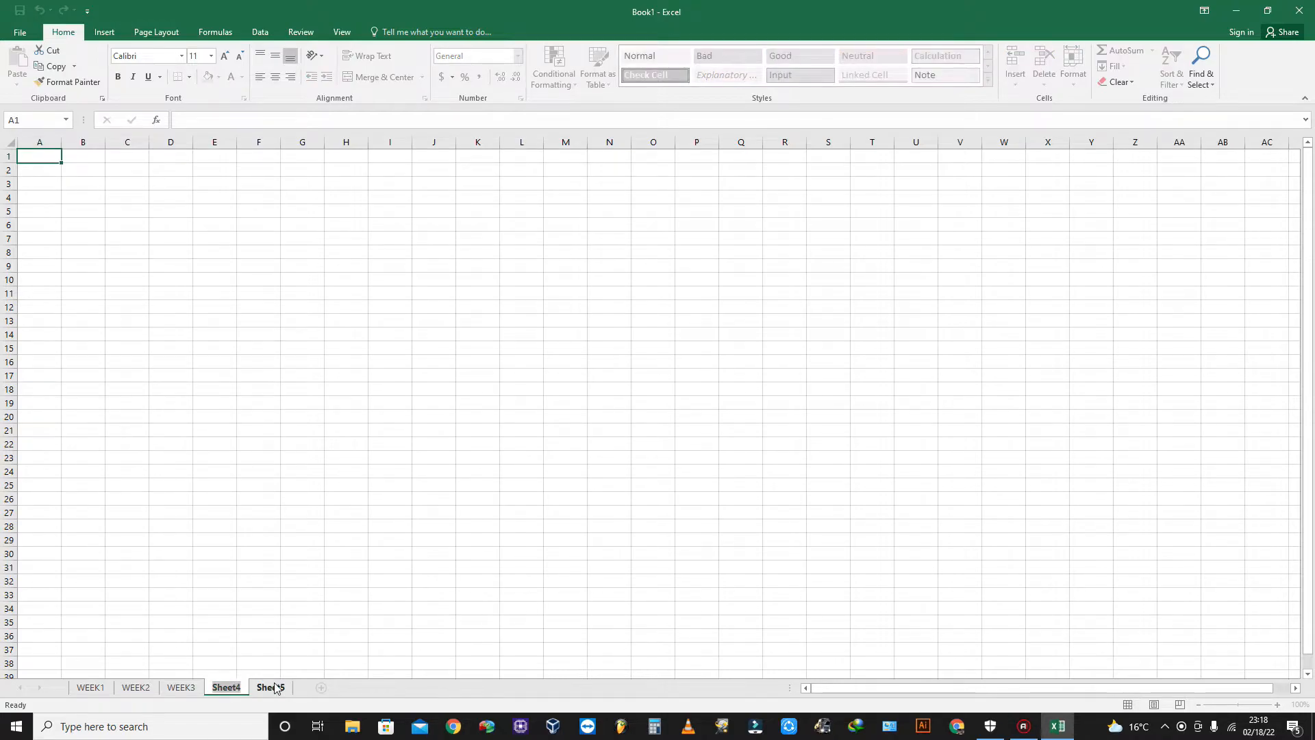
text(WEEK4)
click(353, 618)
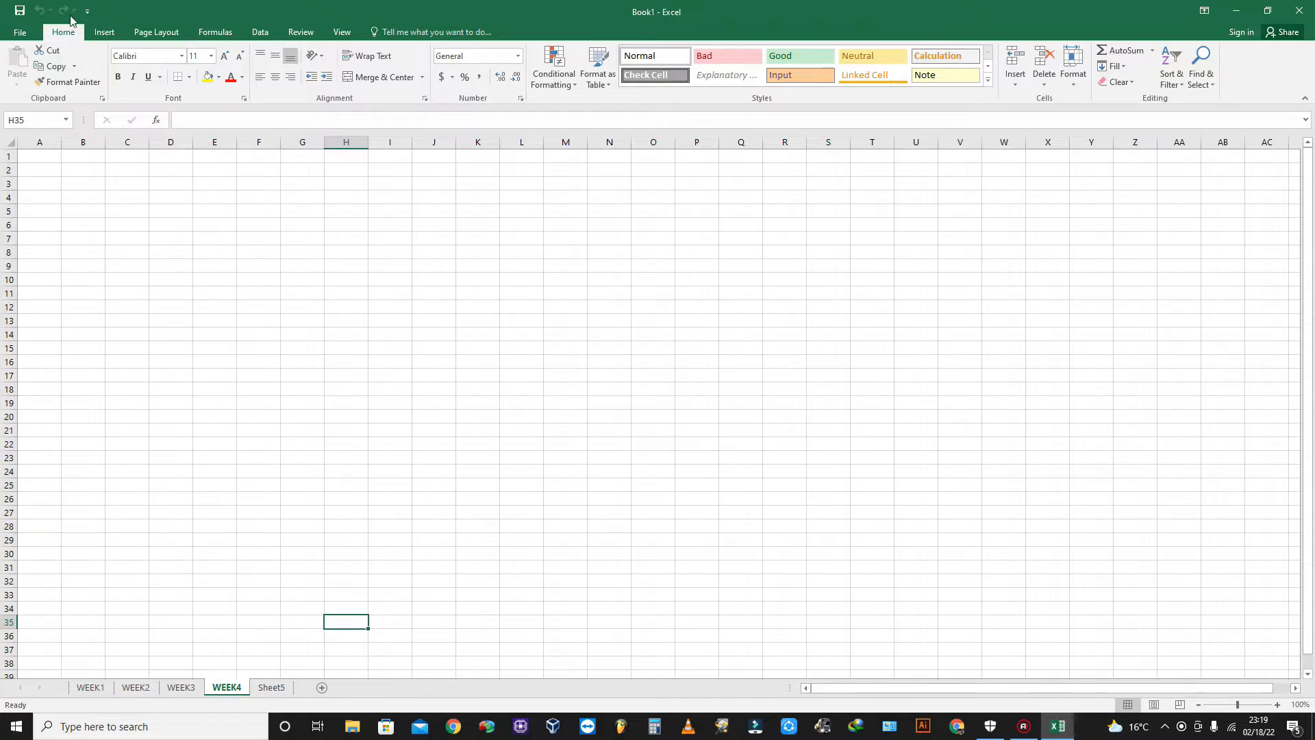
Open the Save As dialog for the workbook with the Documents folder as location.
click(19, 34)
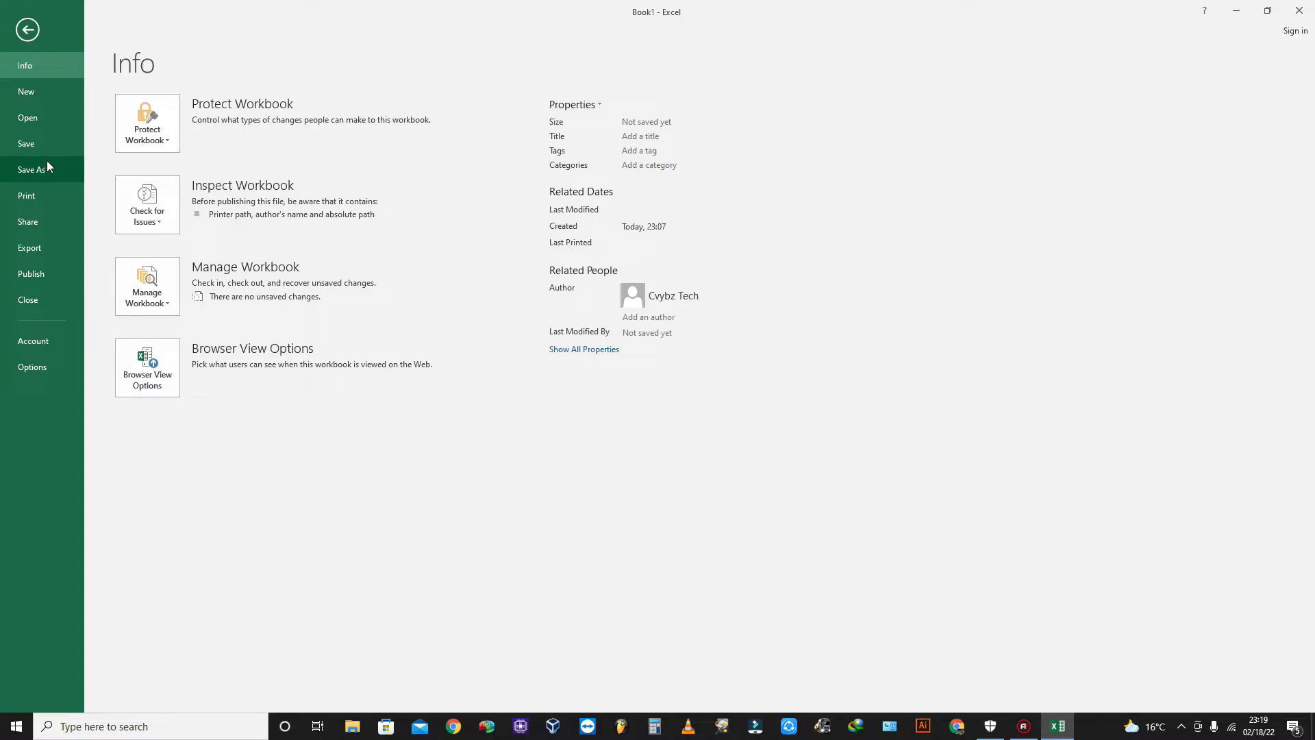
click(46, 147)
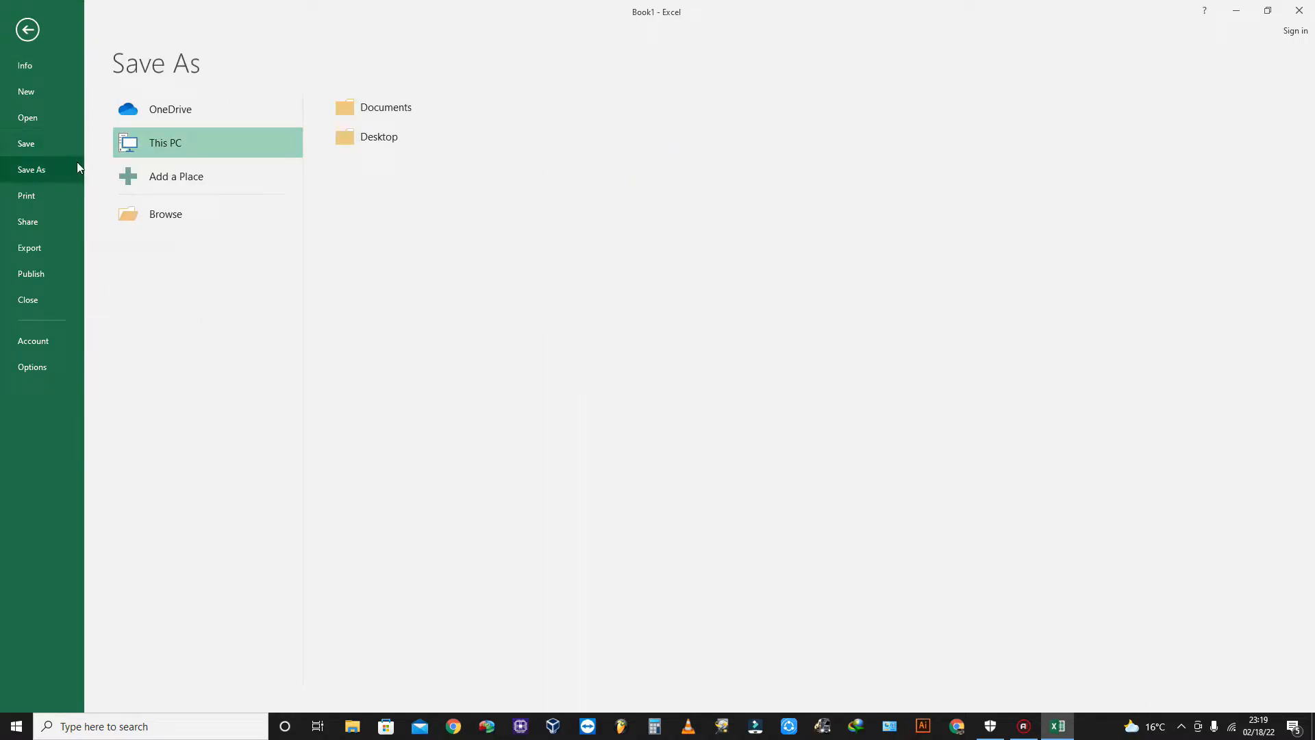
click(186, 215)
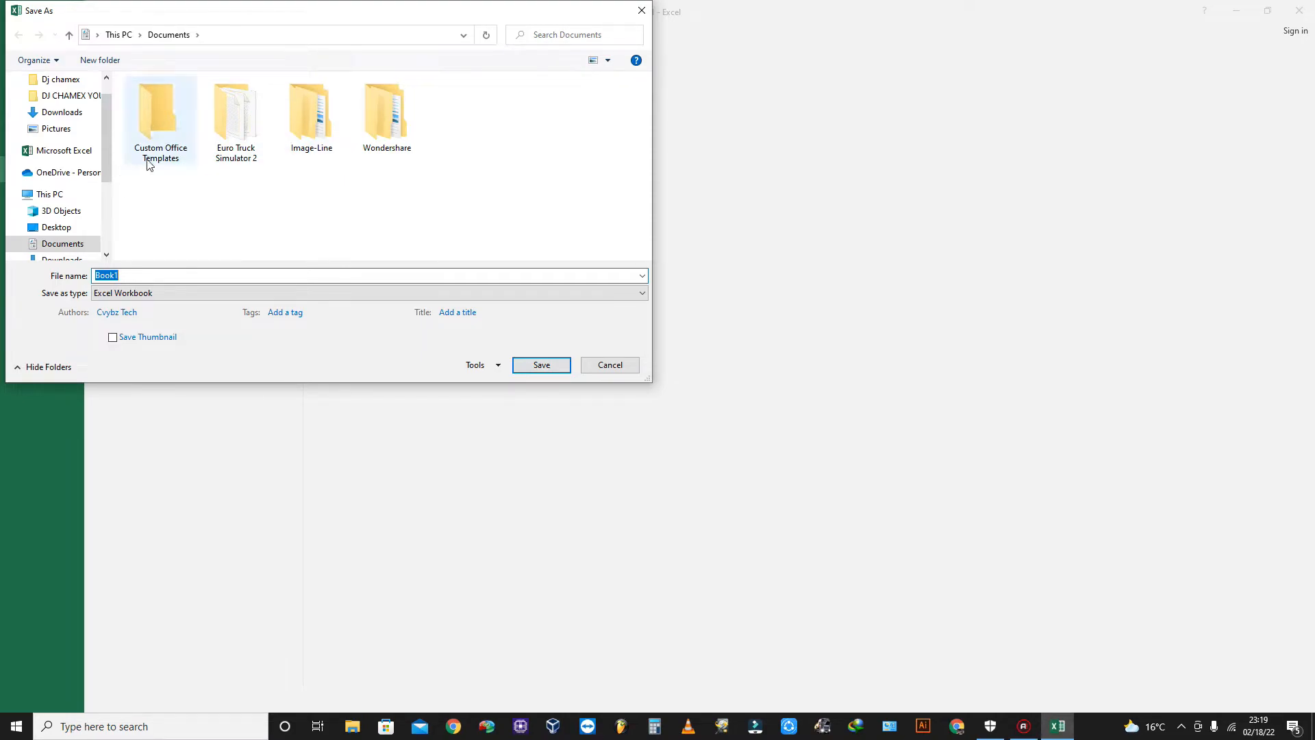
scroll(107, 163, up, 2)
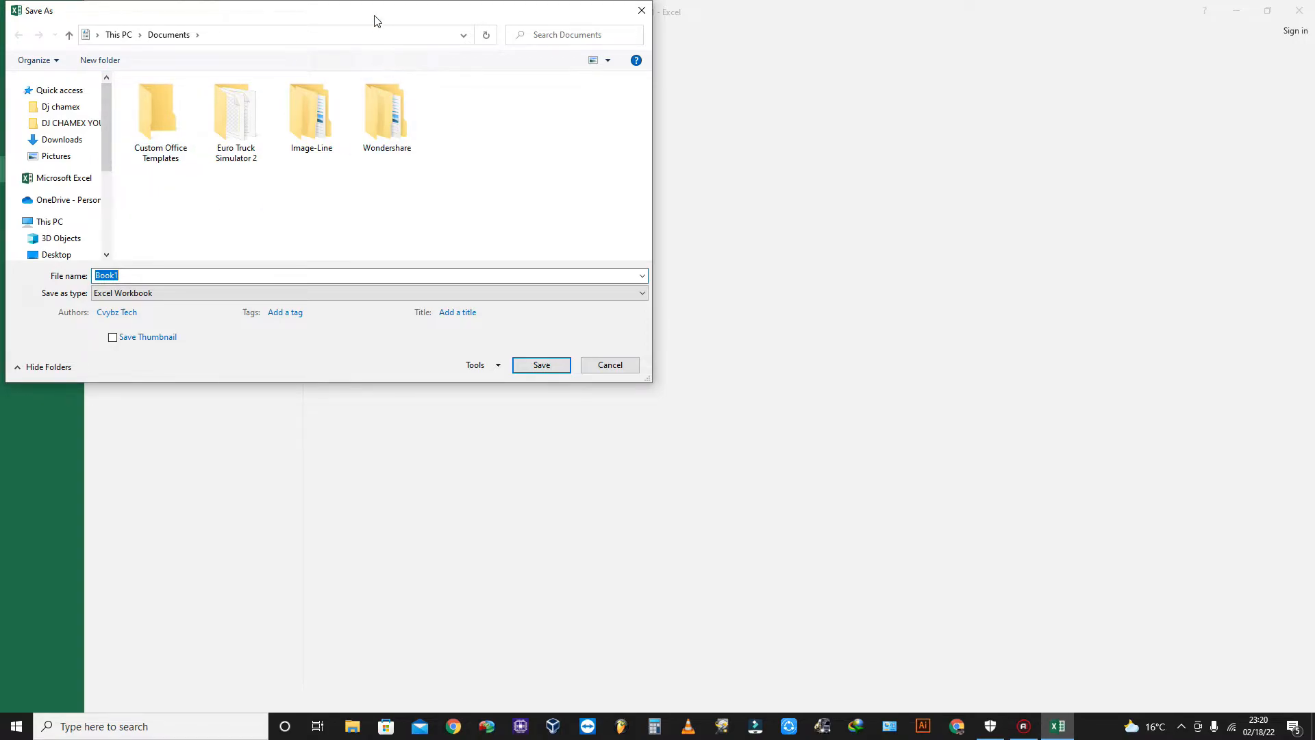
drag(373, 14, 599, 101)
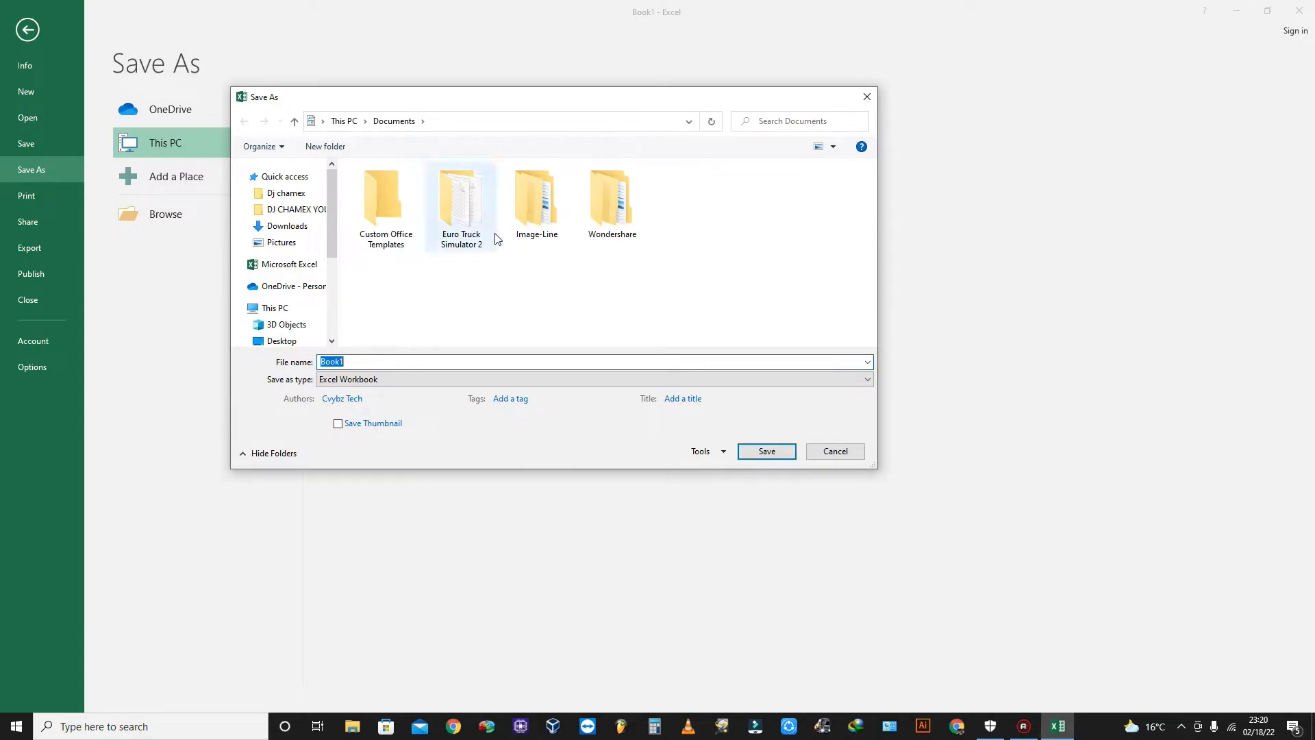
right_click(724, 202)
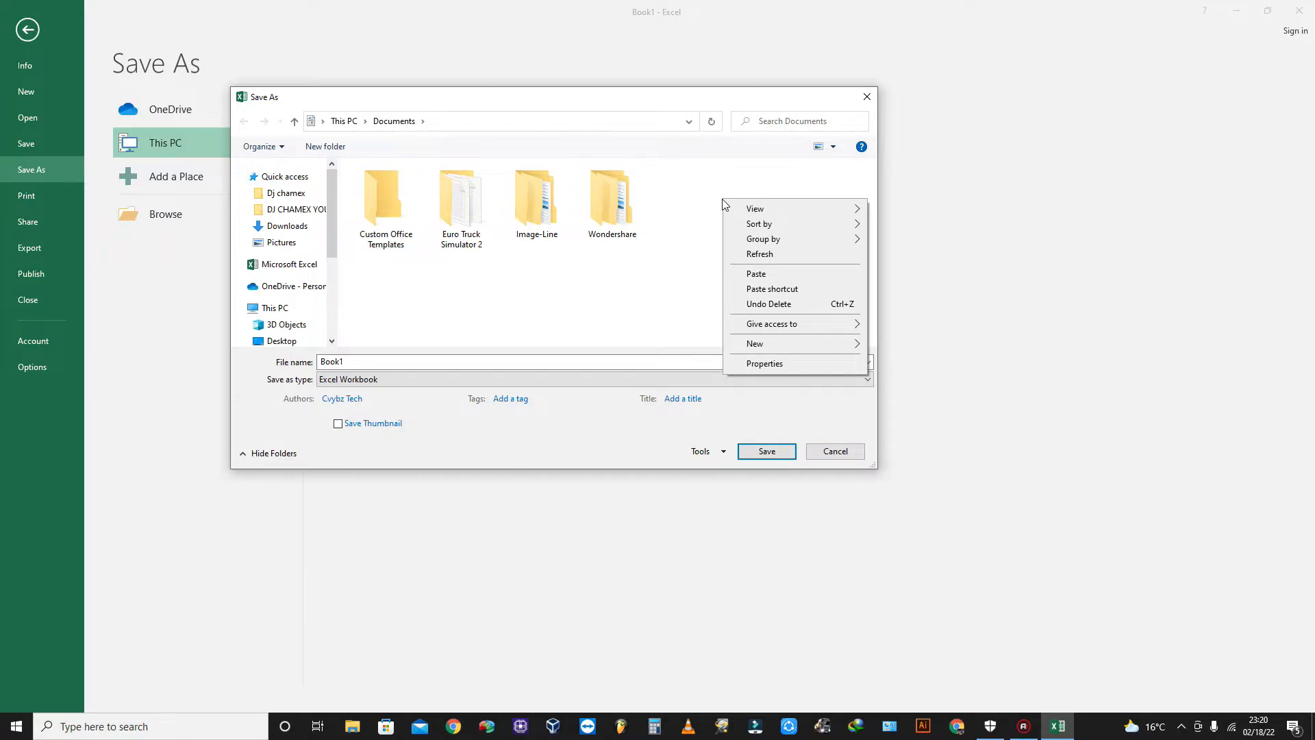
mouse_move(766, 344)
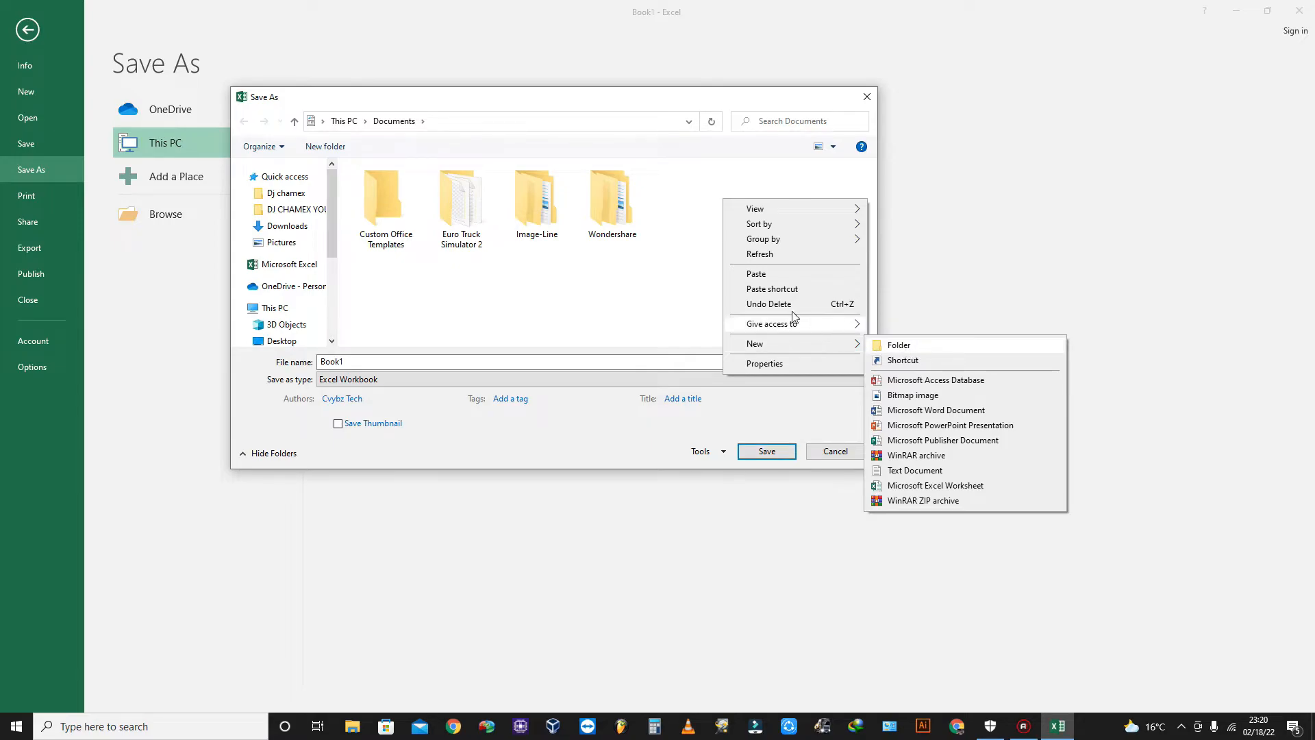
key(Escape)
key(Escape)
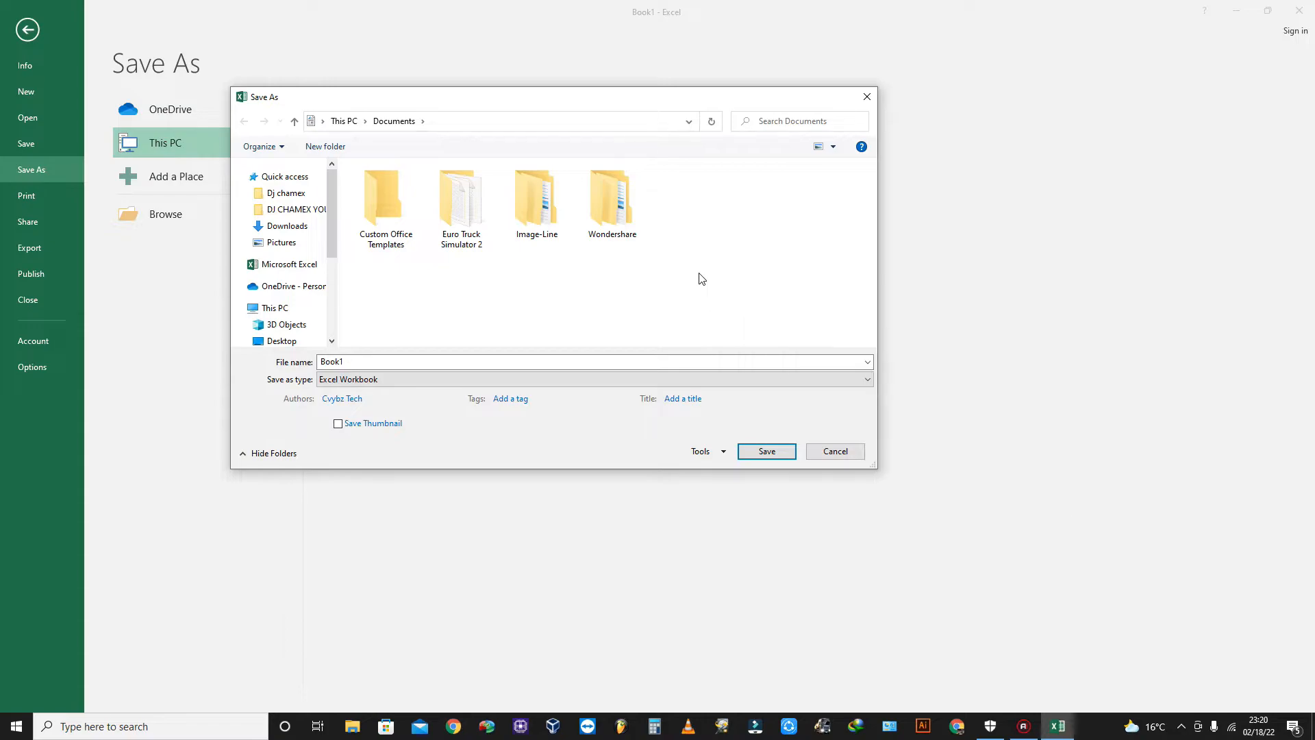
Create a folder named TEMP inside Documents and open it.
click(336, 147)
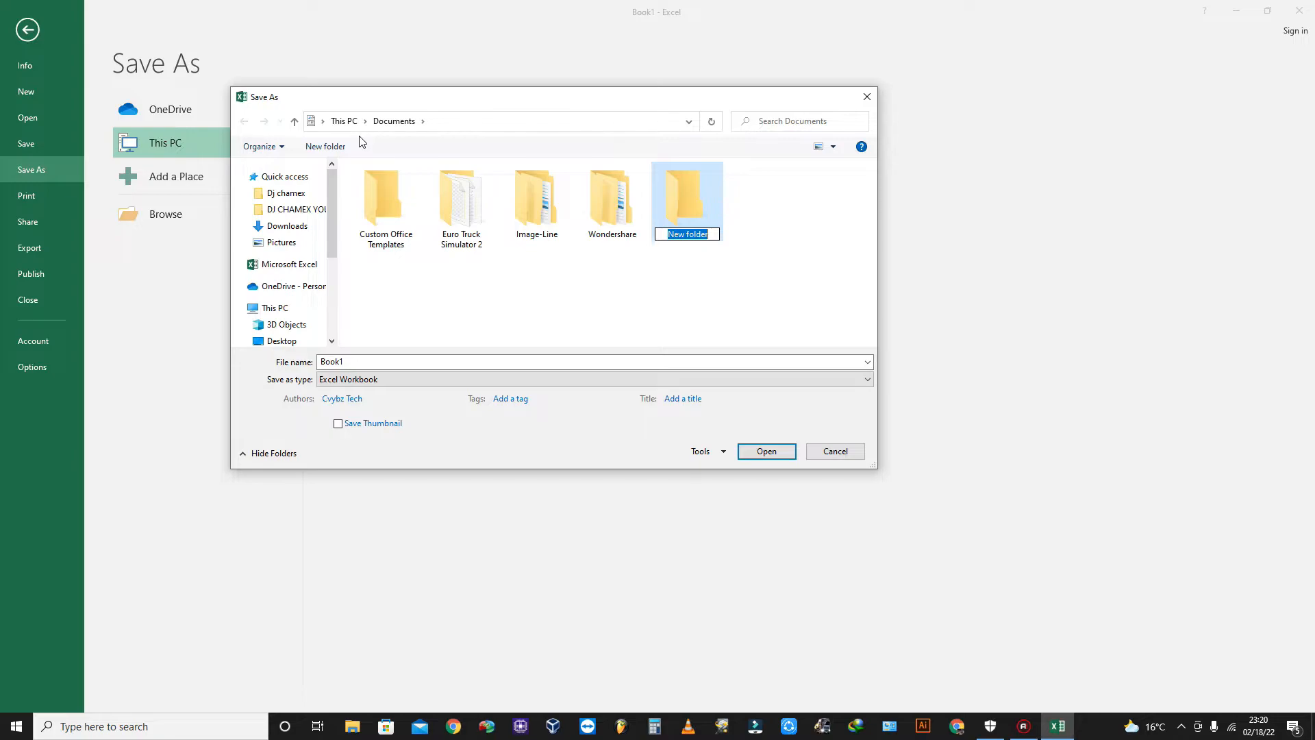
text(TEMPE)
key(BackSpace)
click(808, 248)
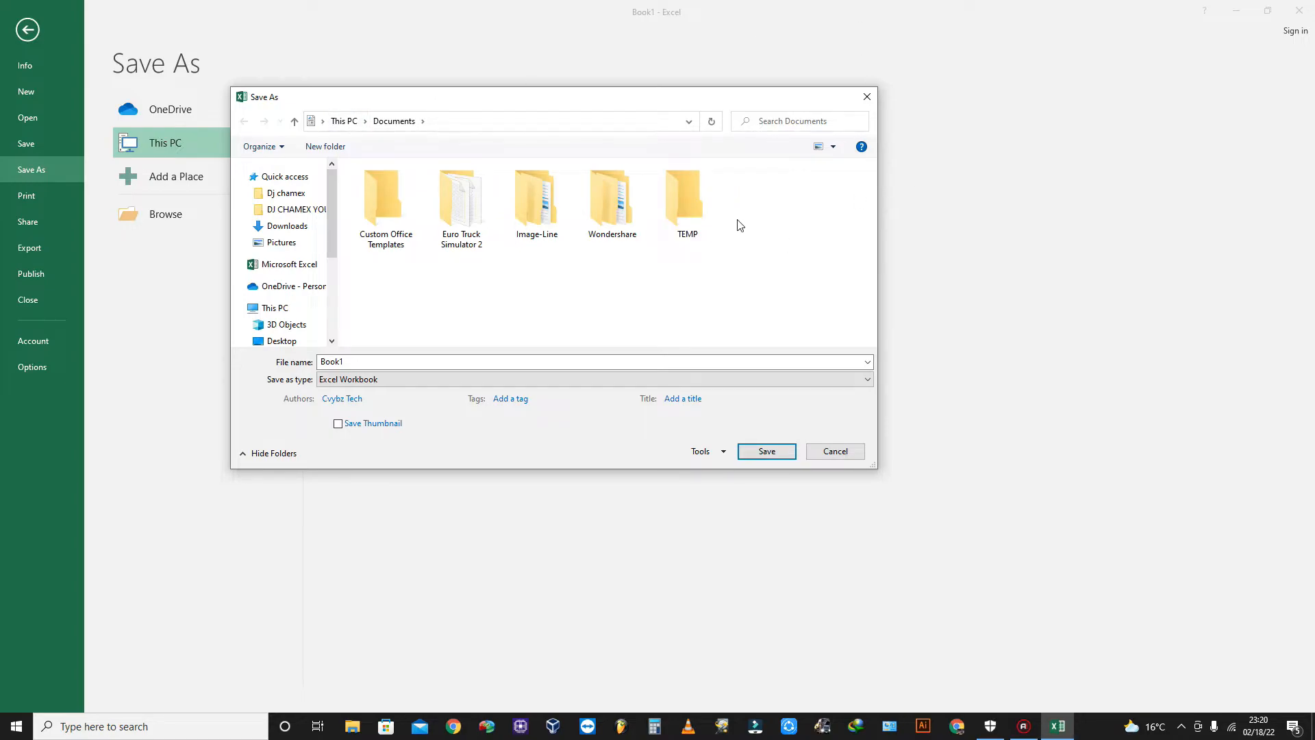
double_click(696, 214)
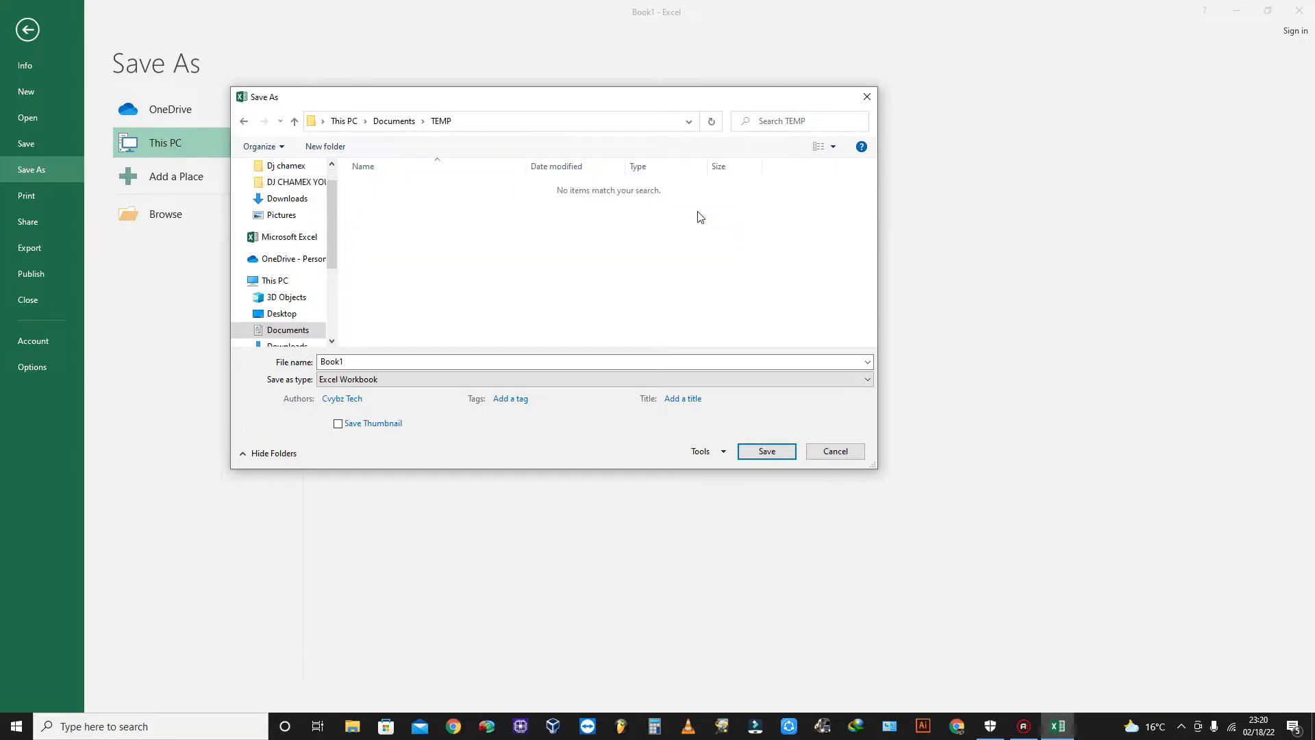
Name the workbook "daily temperature" and save it as an Excel Workbook in the TEMP folder.
double_click(343, 362)
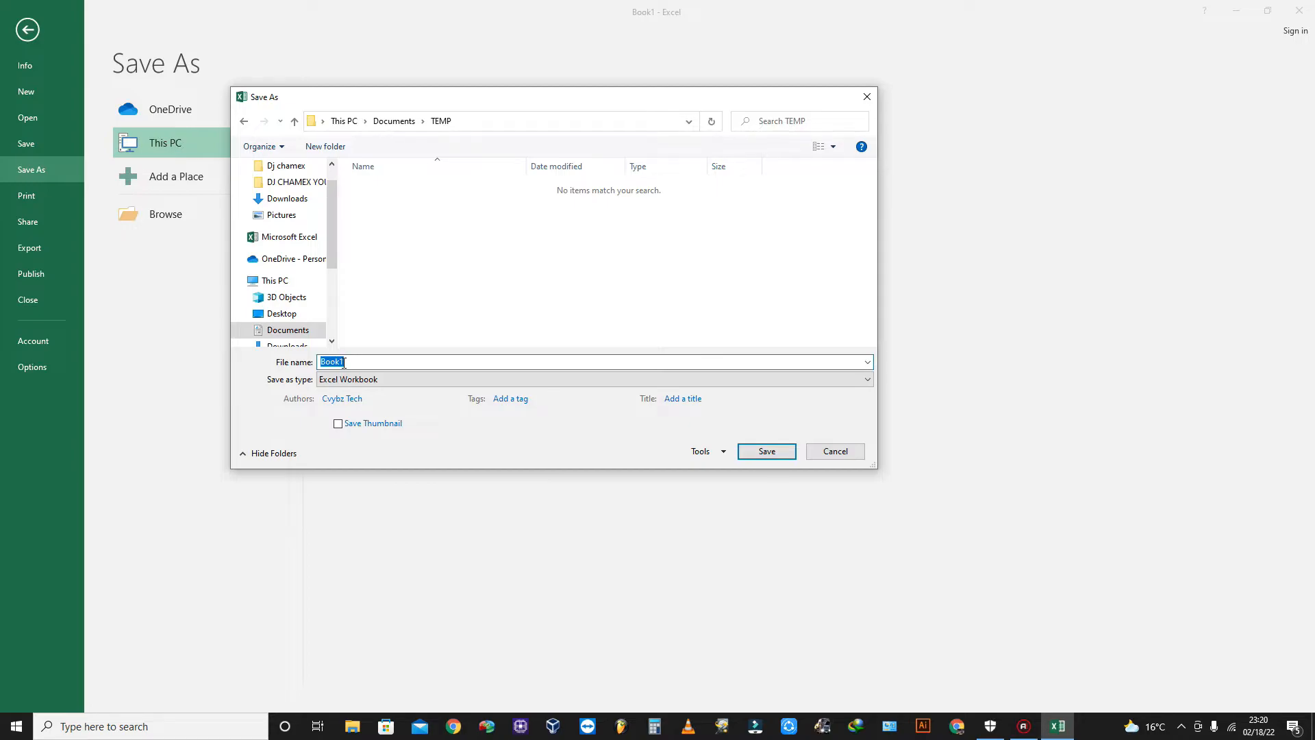
text(TEMP)
key(BackSpace)
key(BackSpace)
key(BackSpace)
key(BackSpace)
text(temp)
text(eratu)
text(re)
text(dail)
key(BackSpace)
text(y)
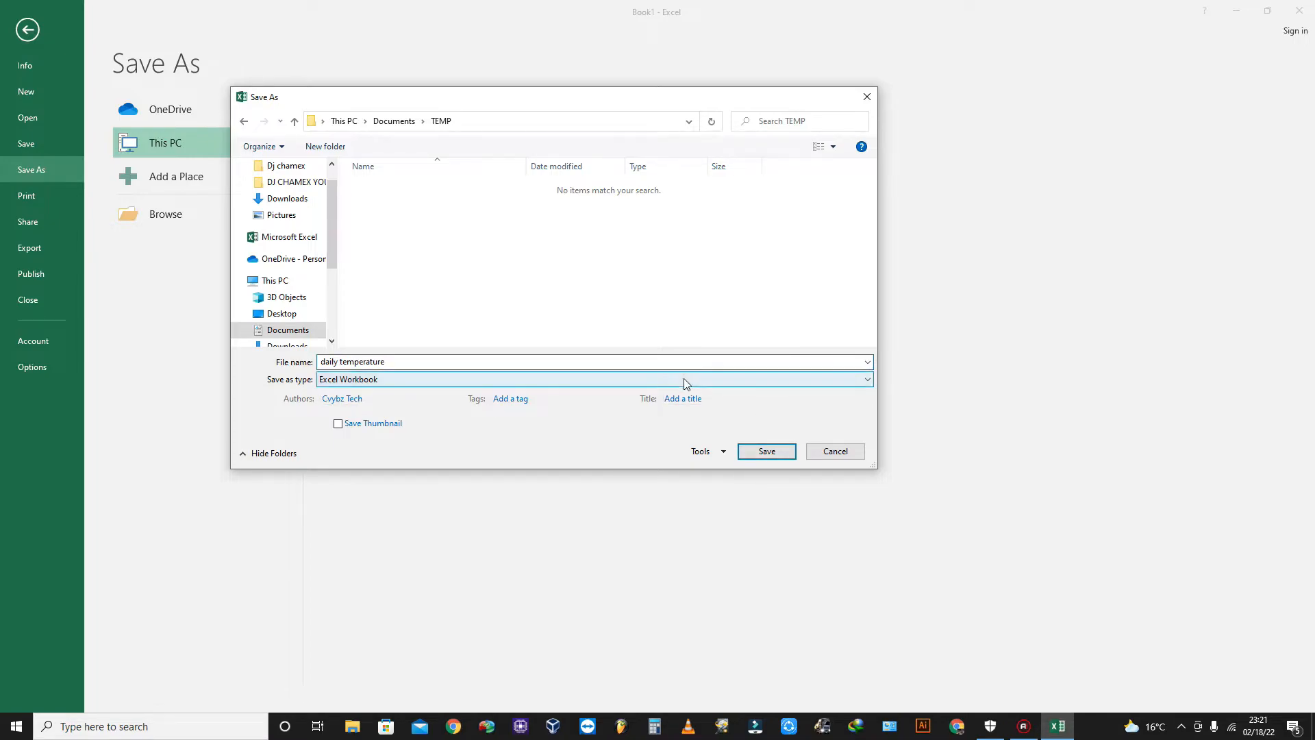
click(768, 452)
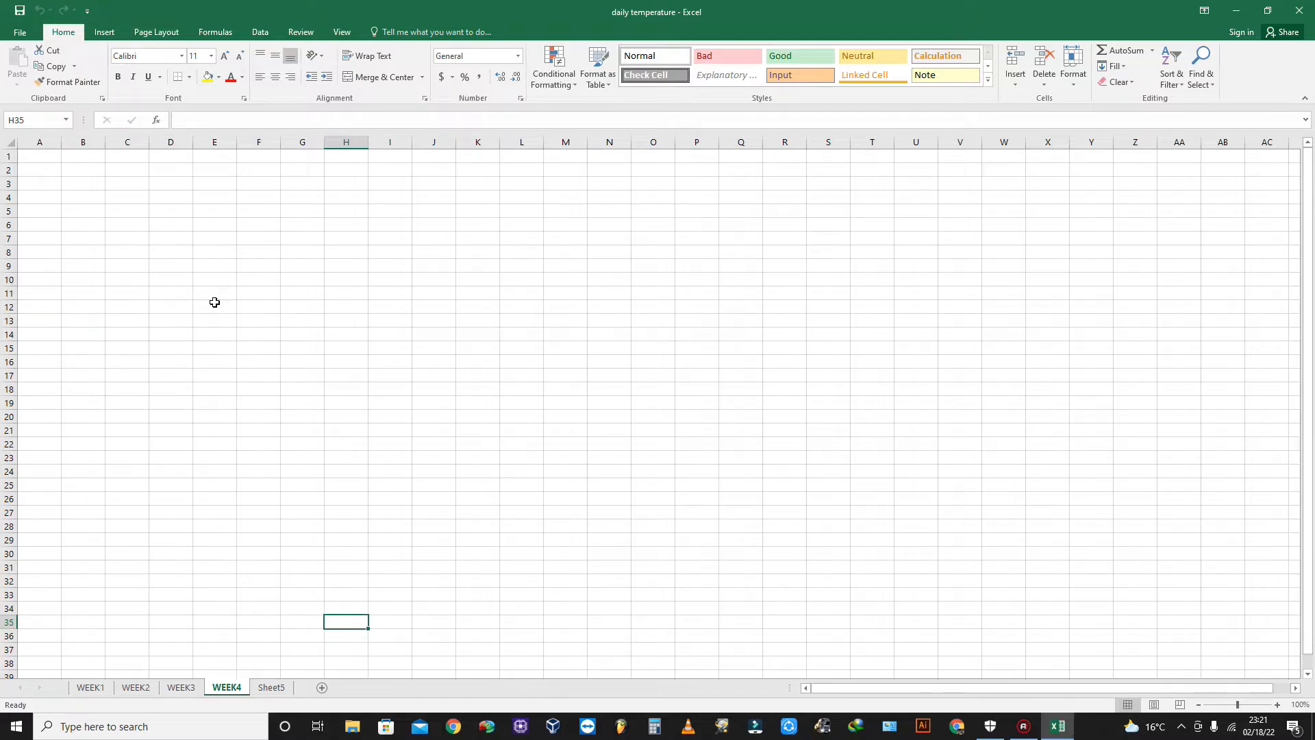
click(513, 334)
click(655, 348)
click(864, 396)
click(1045, 270)
click(330, 269)
click(175, 334)
click(206, 444)
click(390, 472)
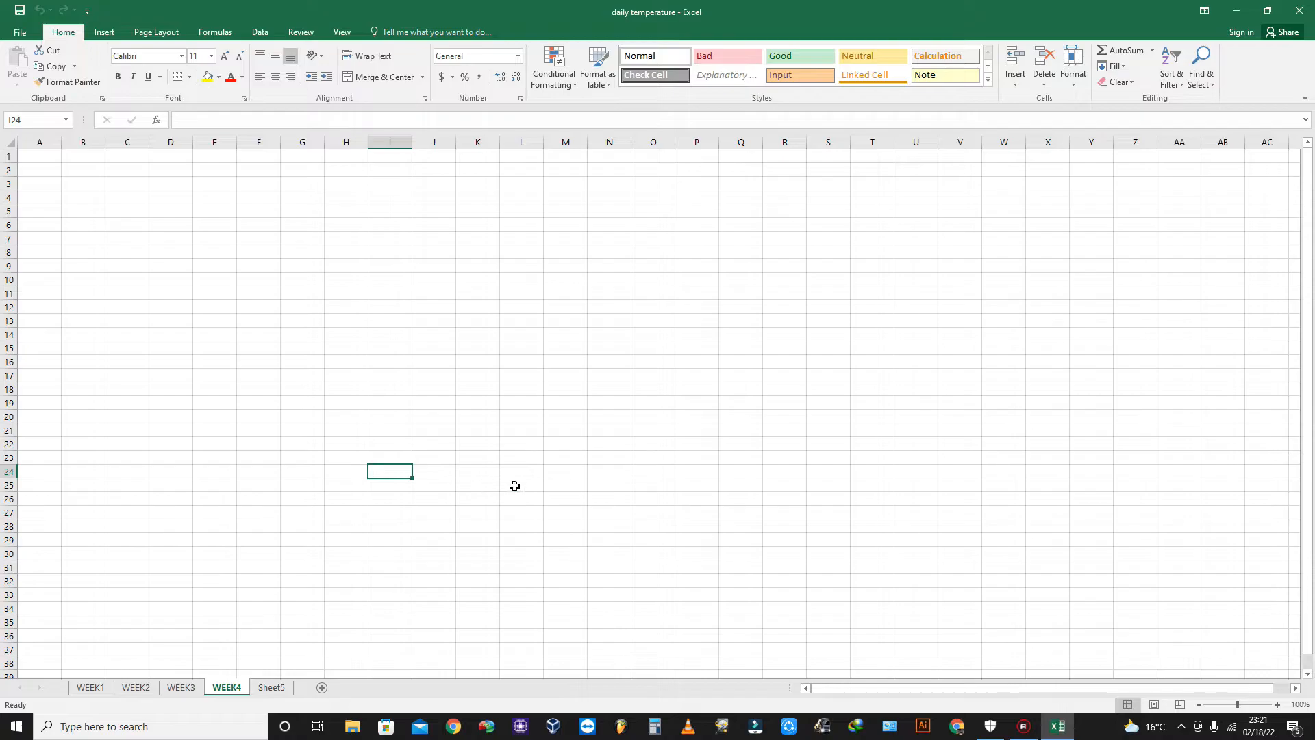
Save the workbook again, select cell H17 and dismiss the Windows Security notification.
click(20, 11)
click(339, 370)
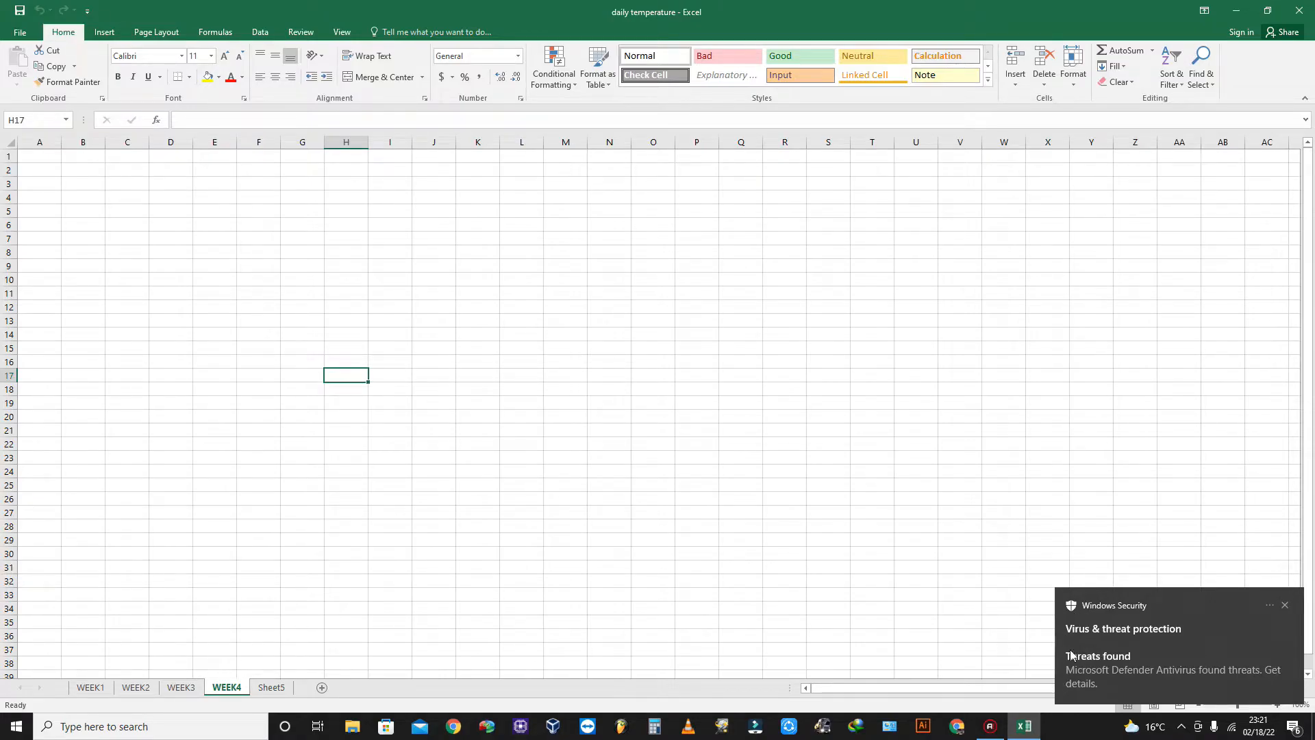
click(1285, 605)
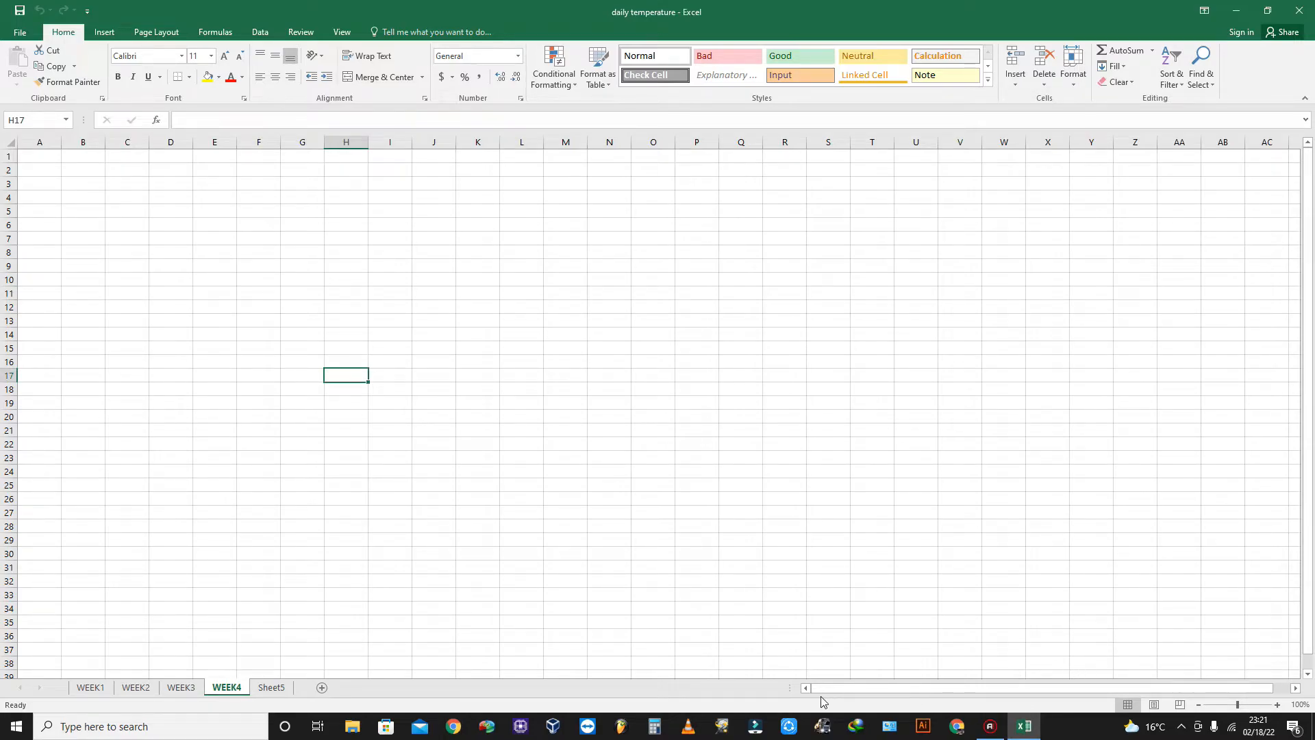
Select the cells of row 1 one after another from A1 to E1.
click(50, 159)
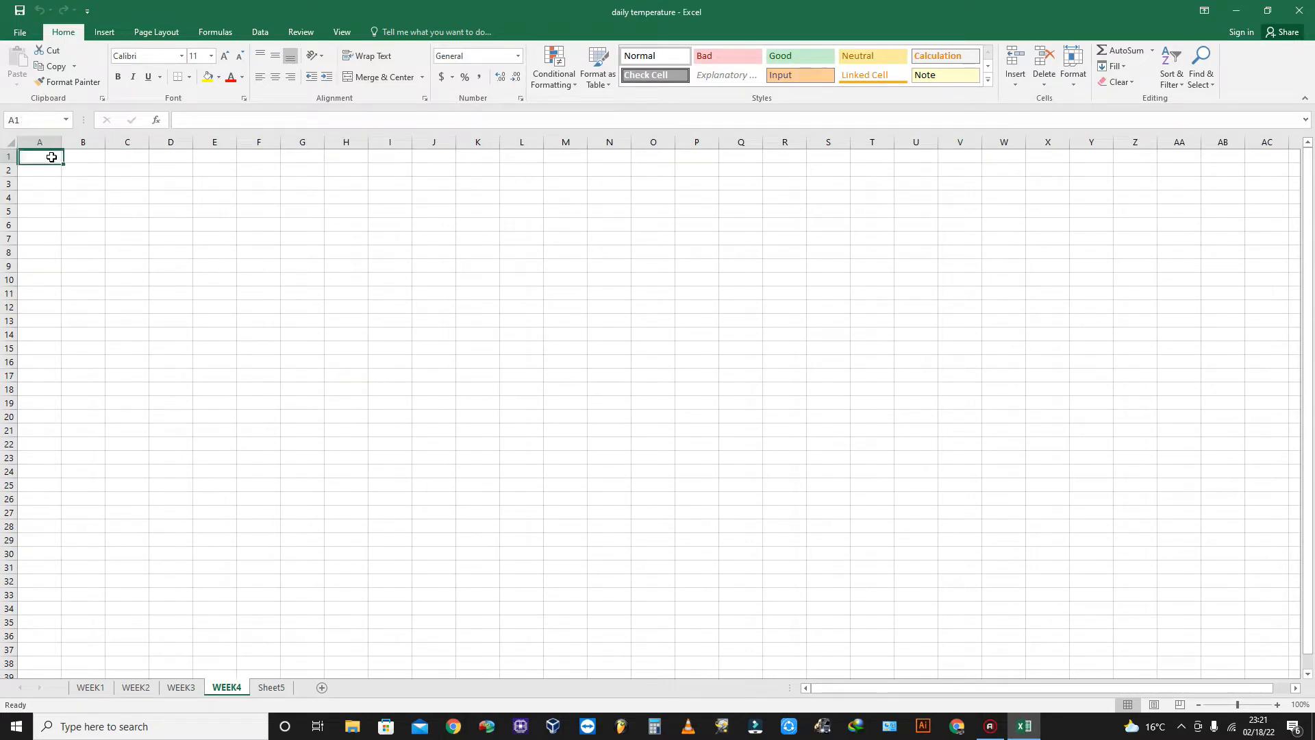
click(86, 160)
click(124, 161)
click(159, 159)
click(216, 158)
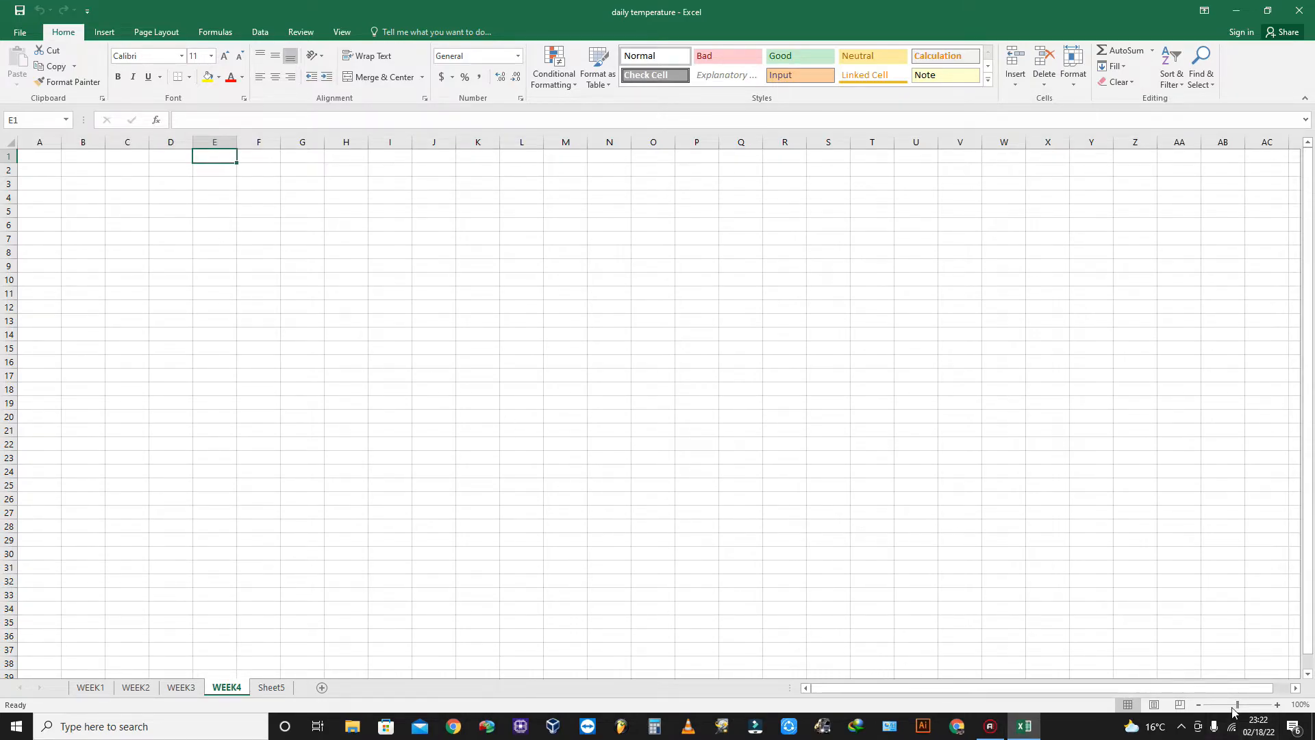
Zoom the WEEK4 sheet in to 202% and select cells A1, B1 and C1 in turn.
drag(1237, 705, 1248, 705)
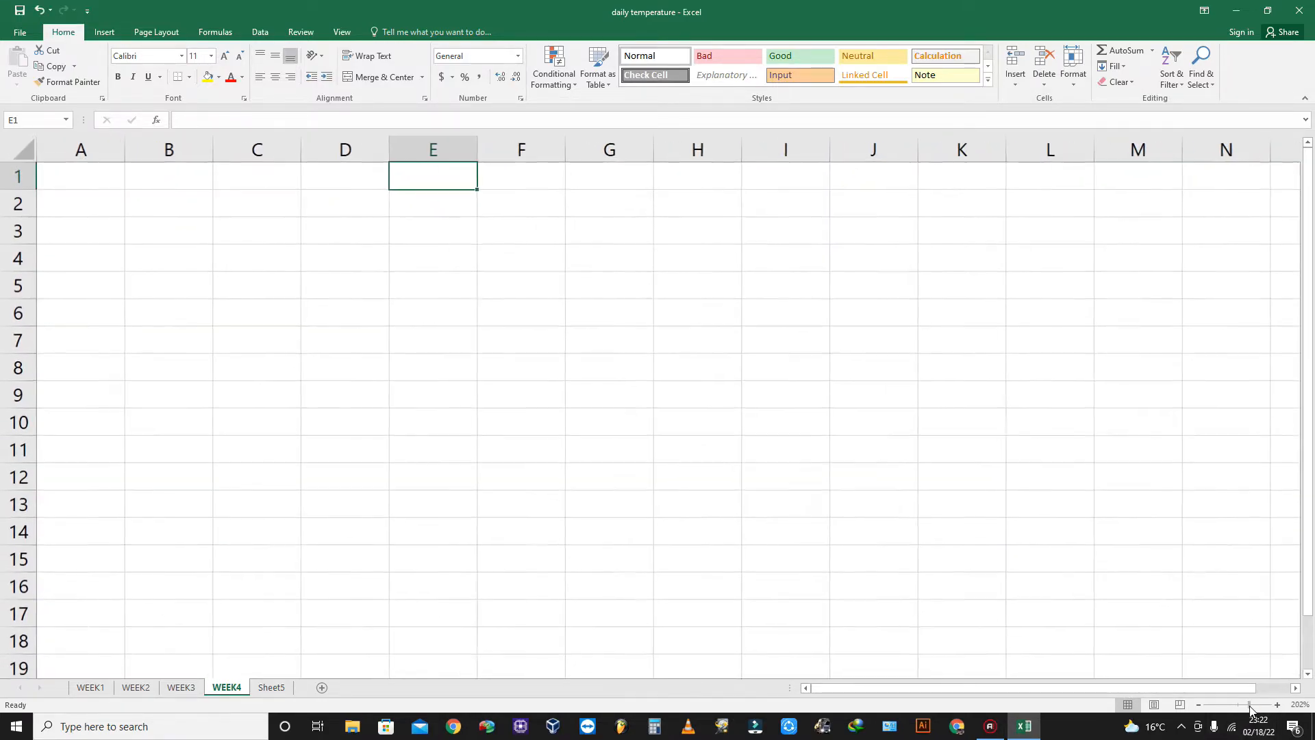
click(253, 181)
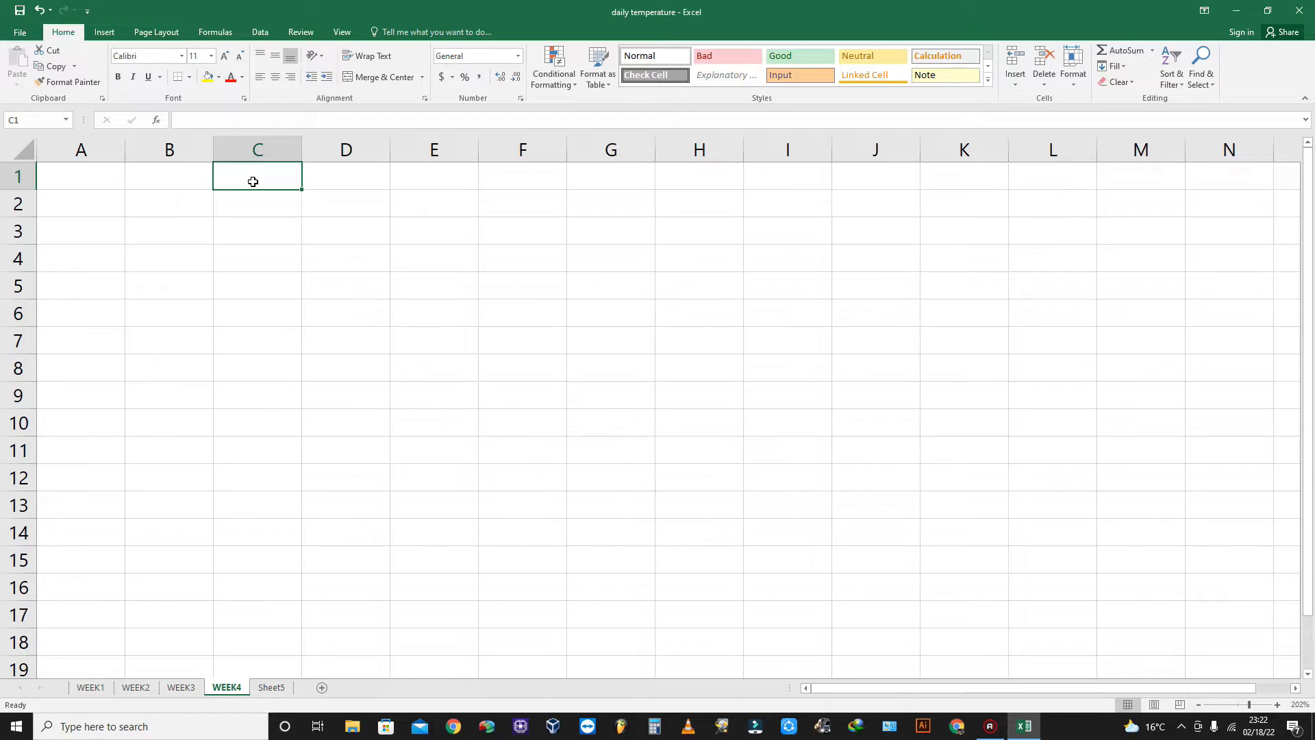
click(112, 185)
click(168, 186)
click(250, 187)
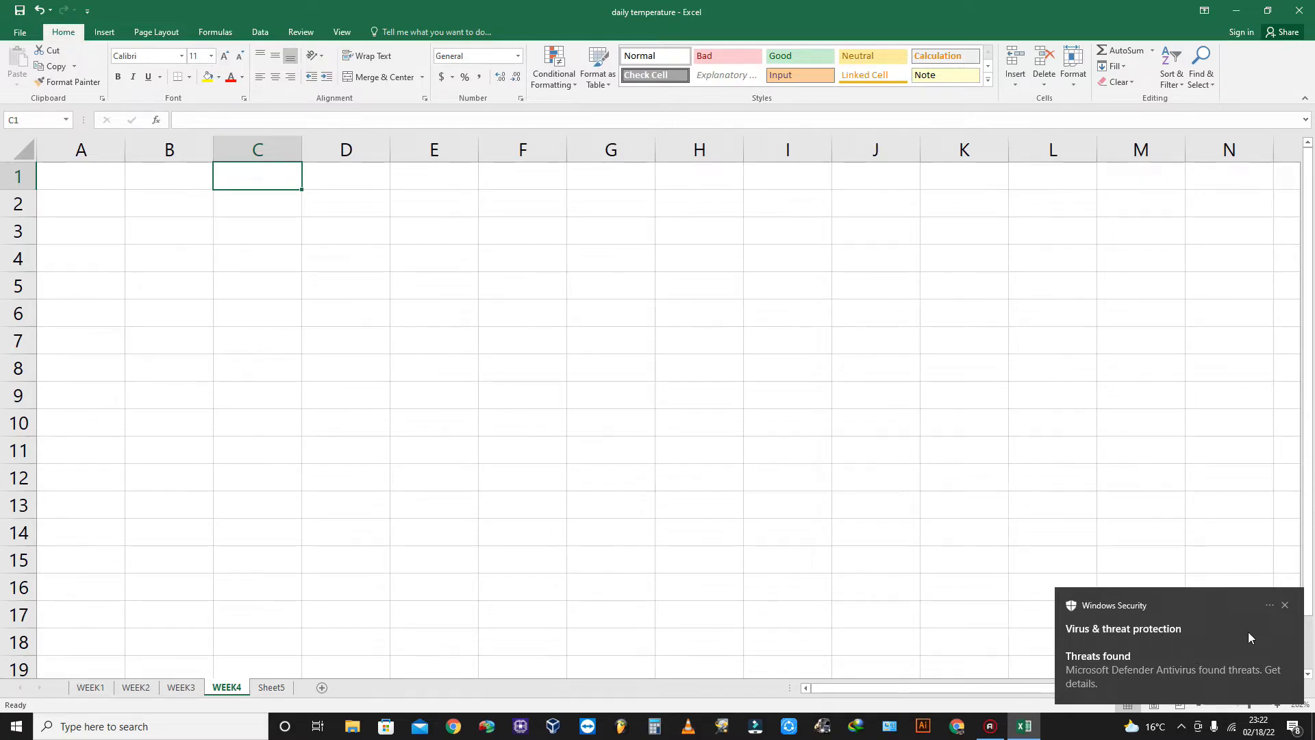
click(1285, 604)
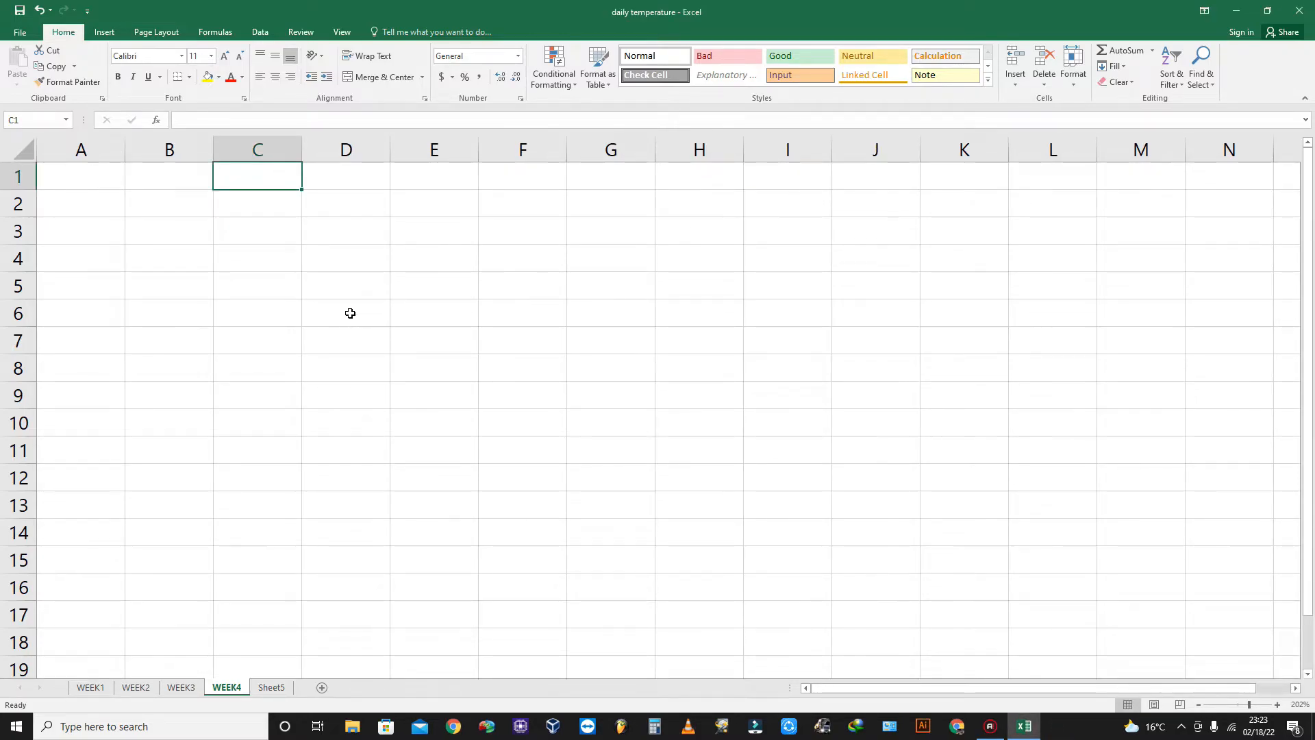
Demonstrate range selection by selecting cells down column B, cells across from A2, and the block A2:G11.
click(293, 307)
click(87, 192)
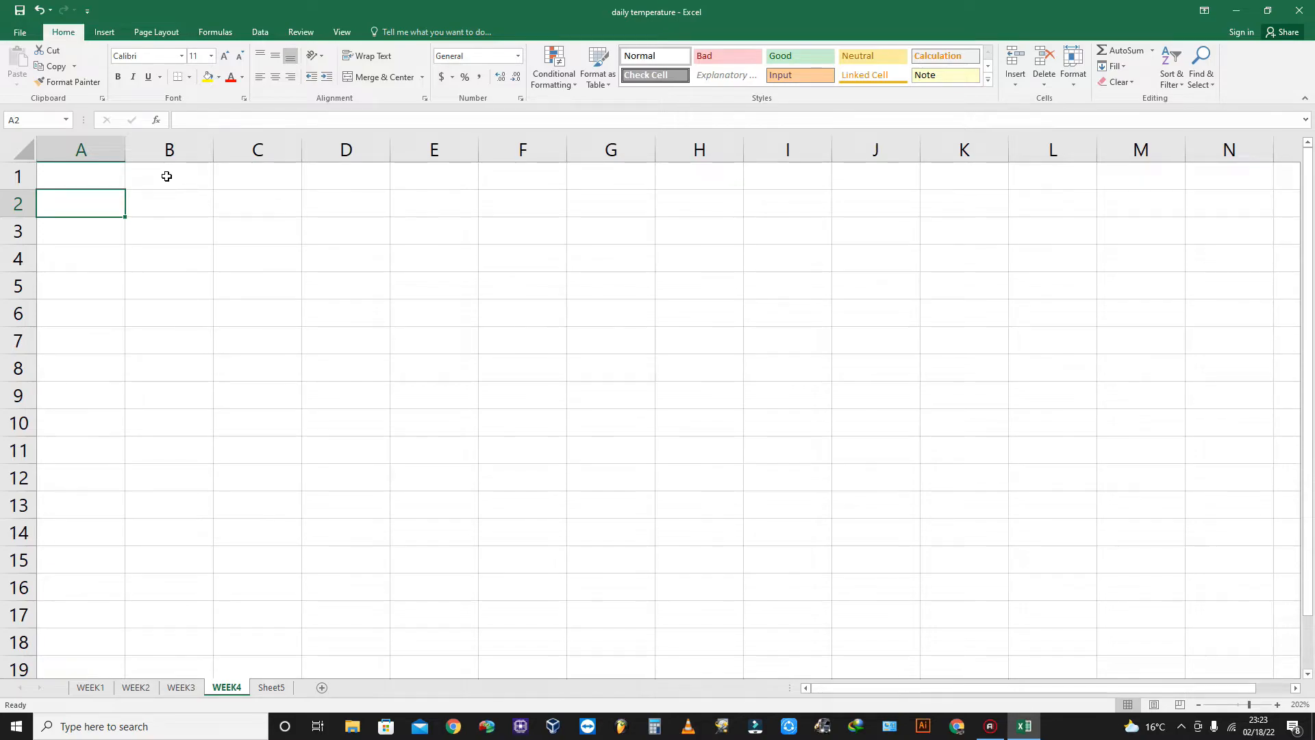
drag(166, 169, 179, 549)
drag(91, 205, 481, 223)
drag(68, 200, 591, 439)
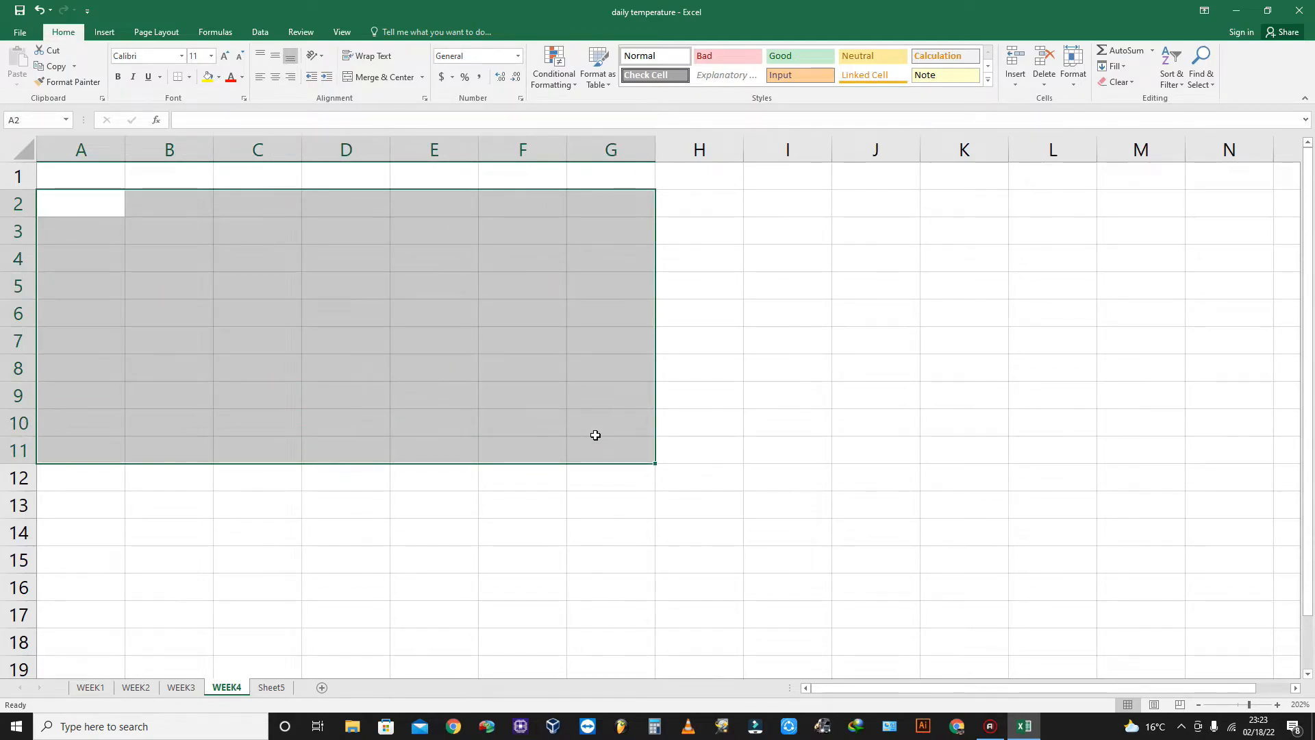
click(337, 312)
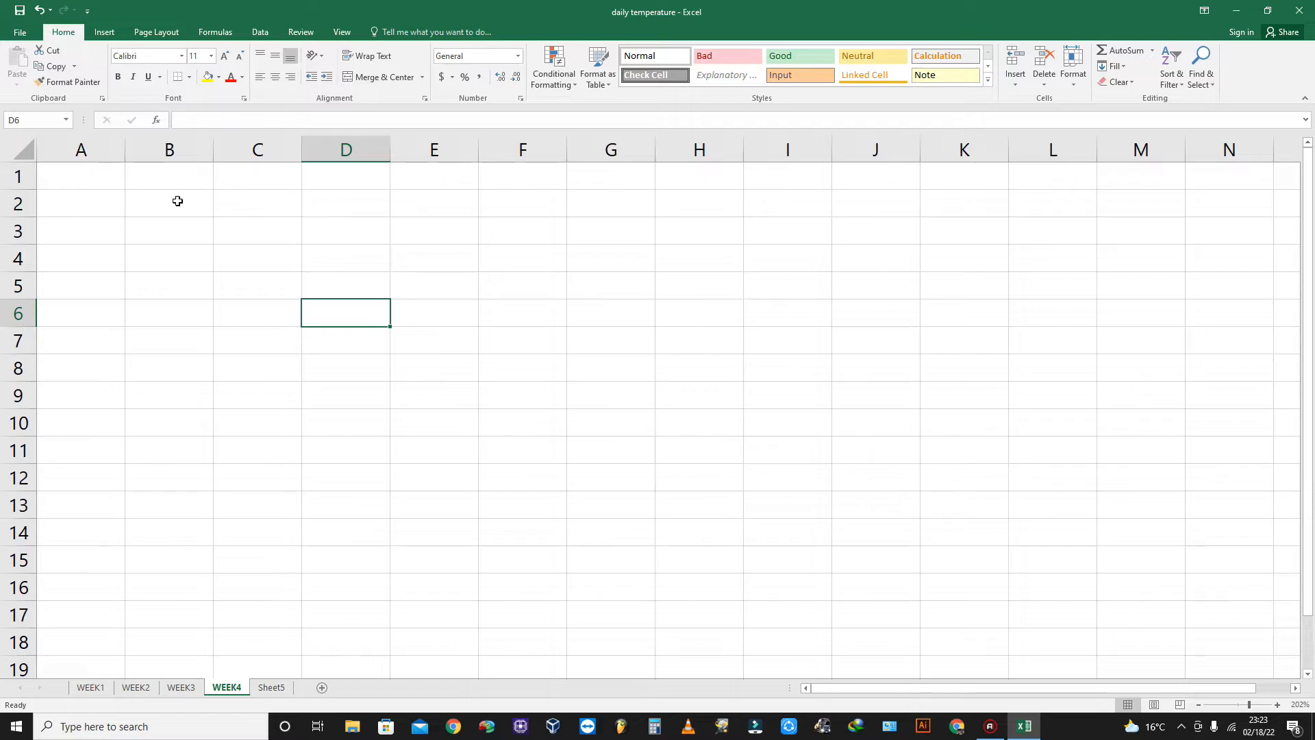
Select the range B2:D5 and write "B2 THROUGH D5" in cell B2.
drag(177, 201, 351, 282)
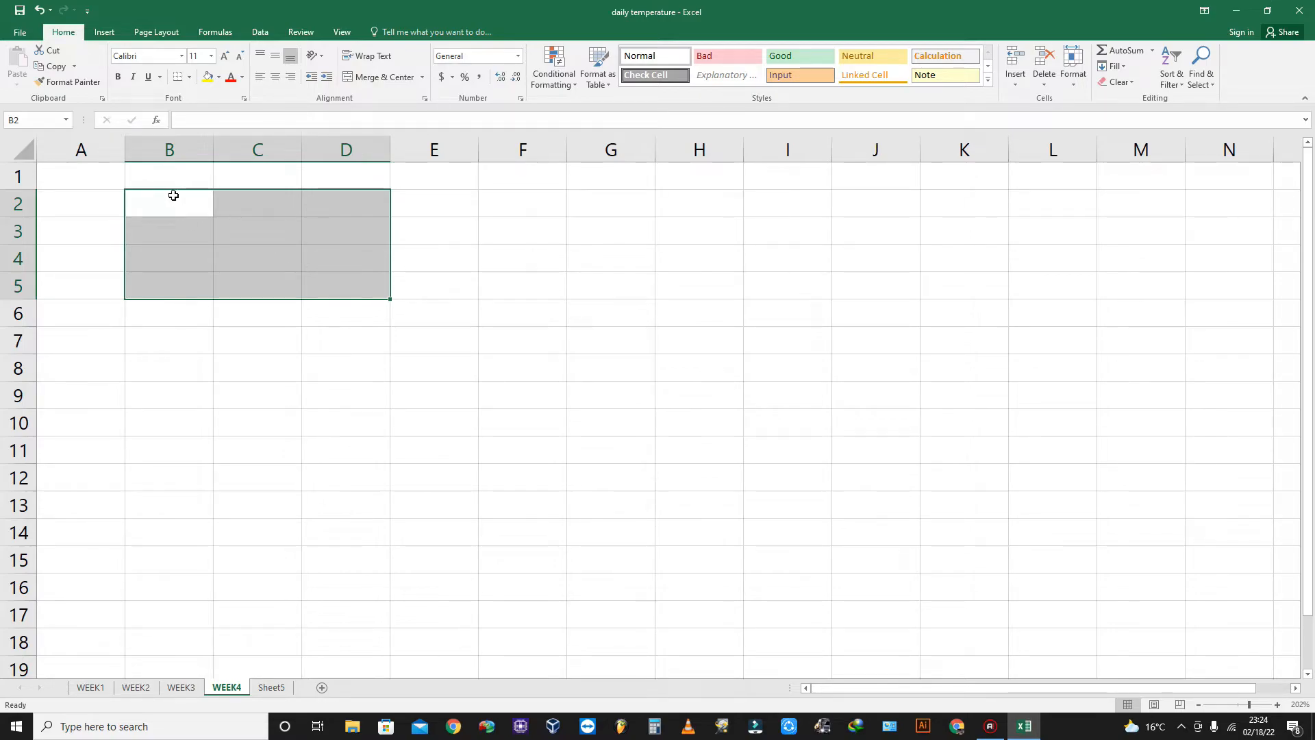
key(F2)
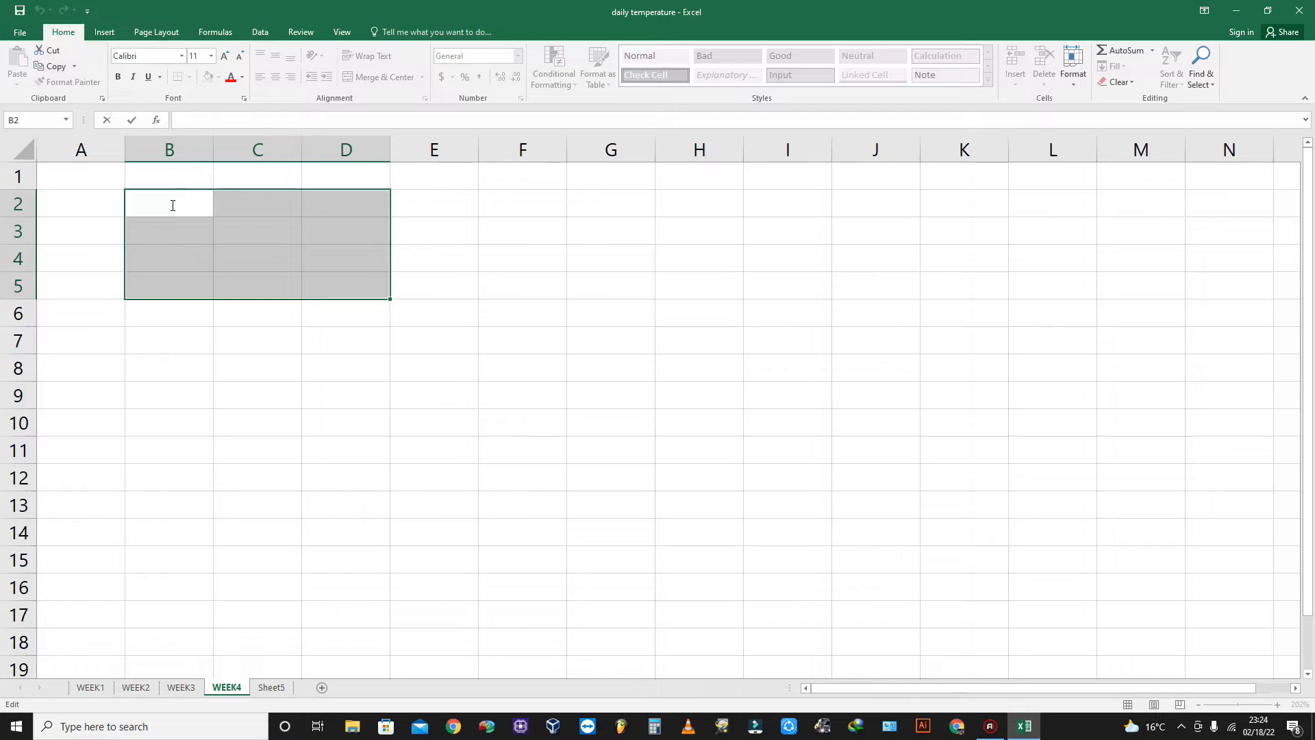
text(b)
key(BackSpace)
text(B2)
text(THROUGH)
text(D5)
Replace the word THROUGH in cell B2 with a colon to write the range as B2:D5.
drag(235, 121, 192, 121)
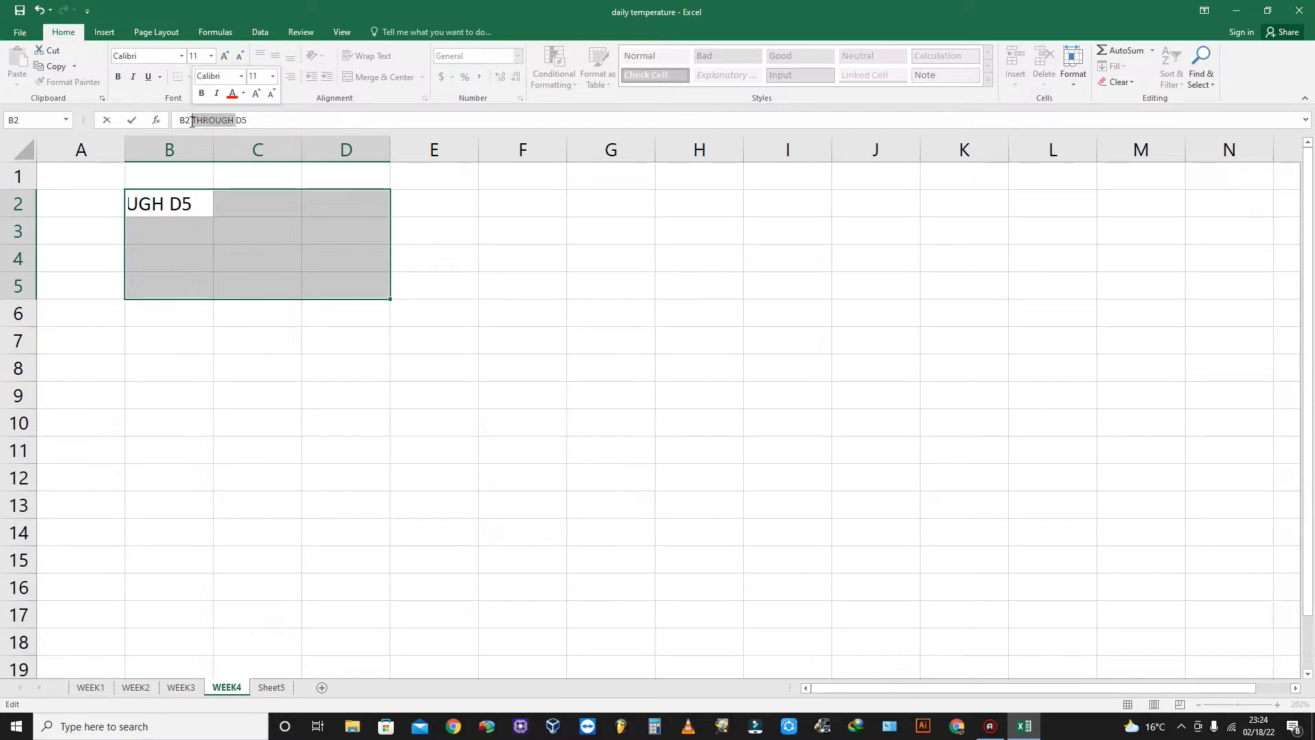
key(BackSpace)
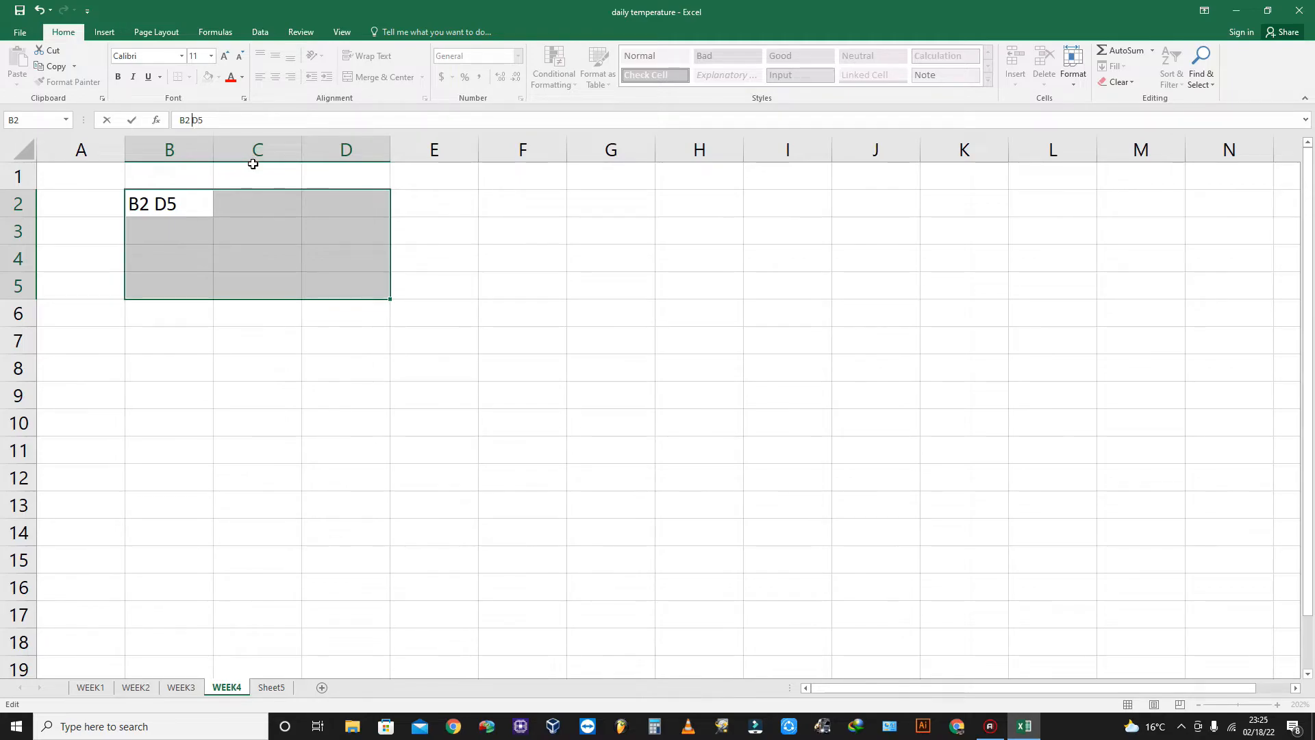
key(BackSpace)
text(:)
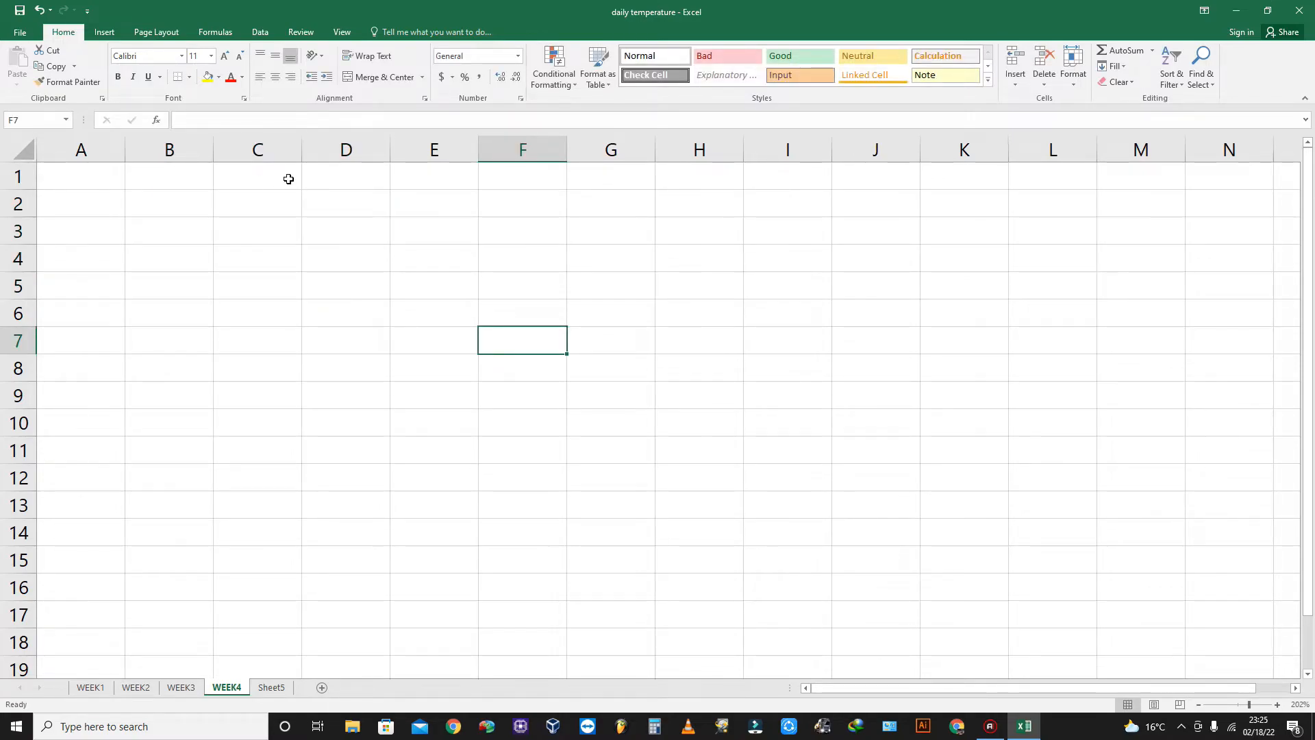
Enter the title "DAILY TEMPERATURE" in cell C1 of the WEEK4 sheet.
click(269, 175)
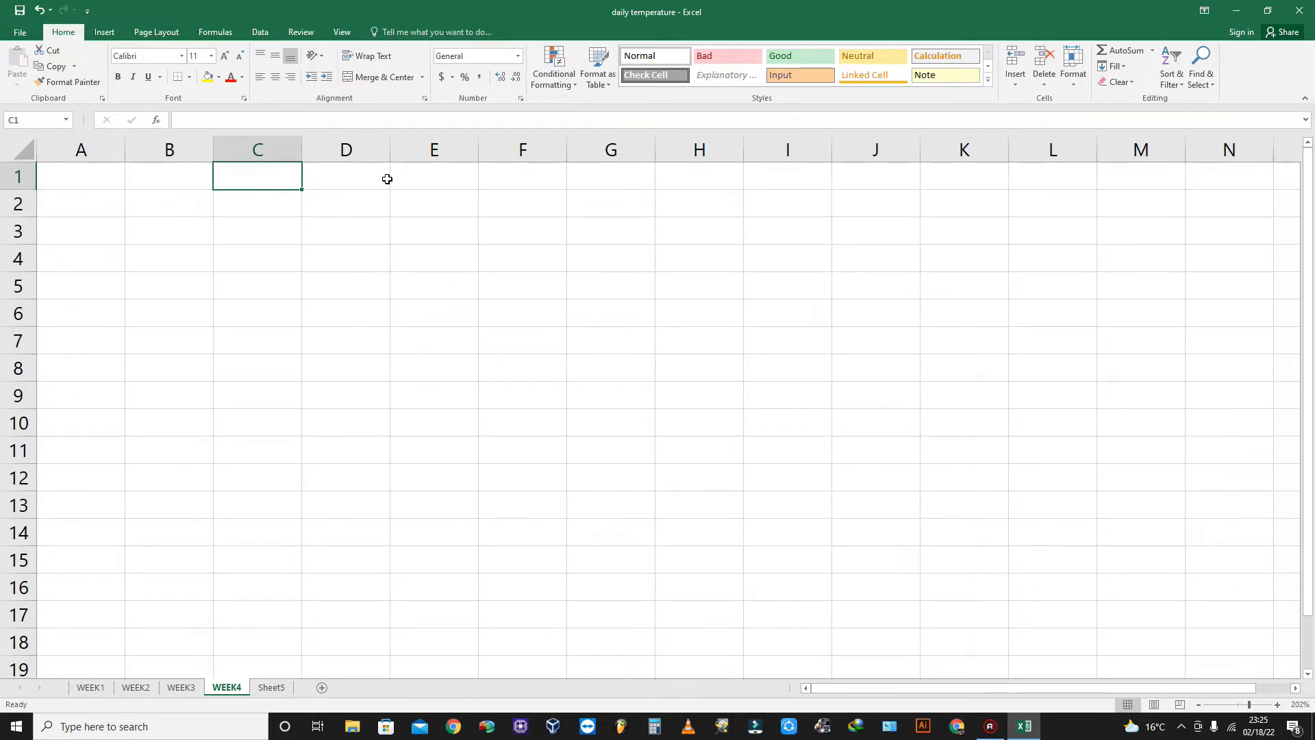
text(DAILY )
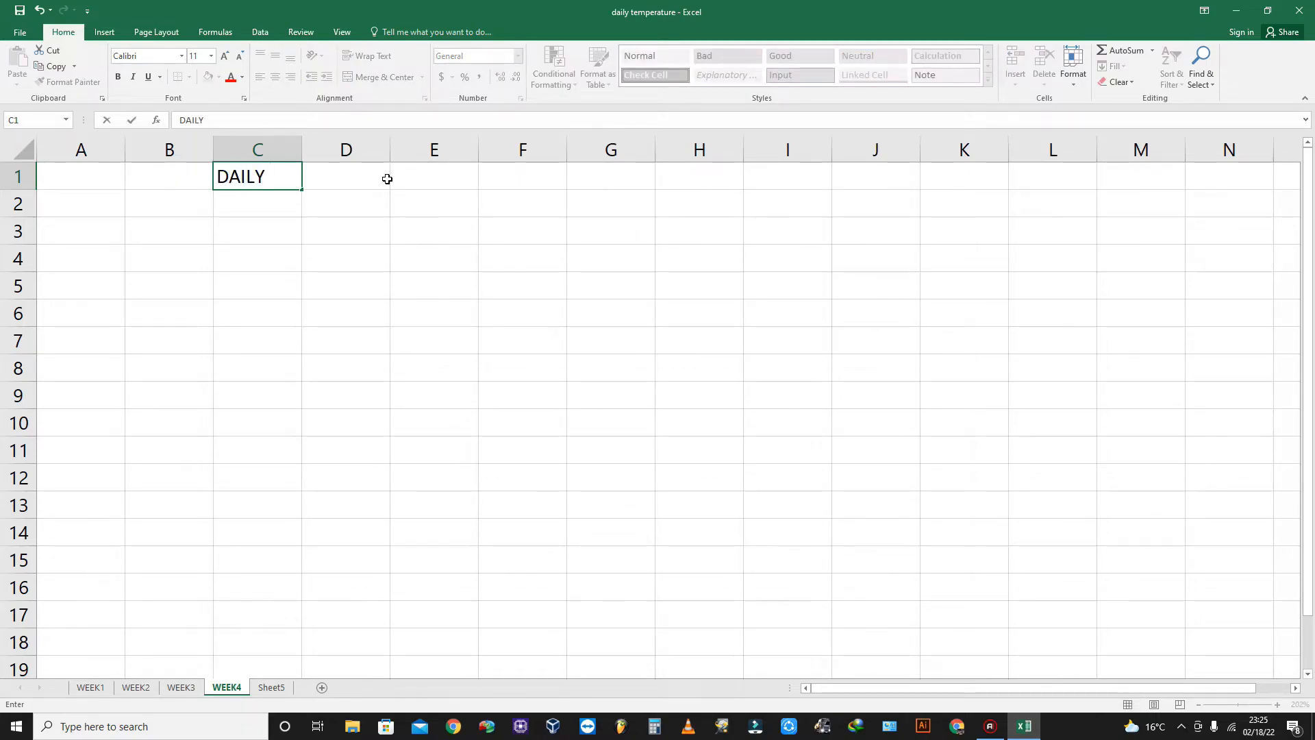
text(TEMPERATURE)
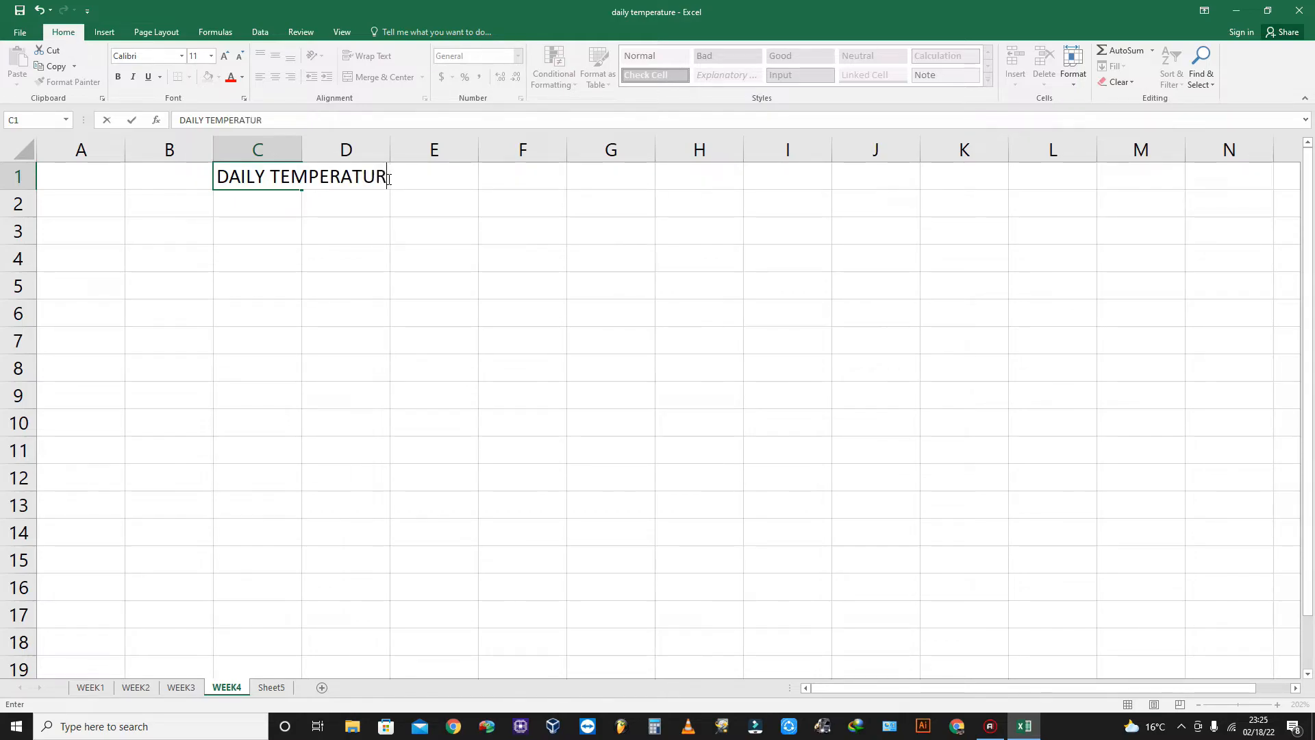
key(ctrl+Return)
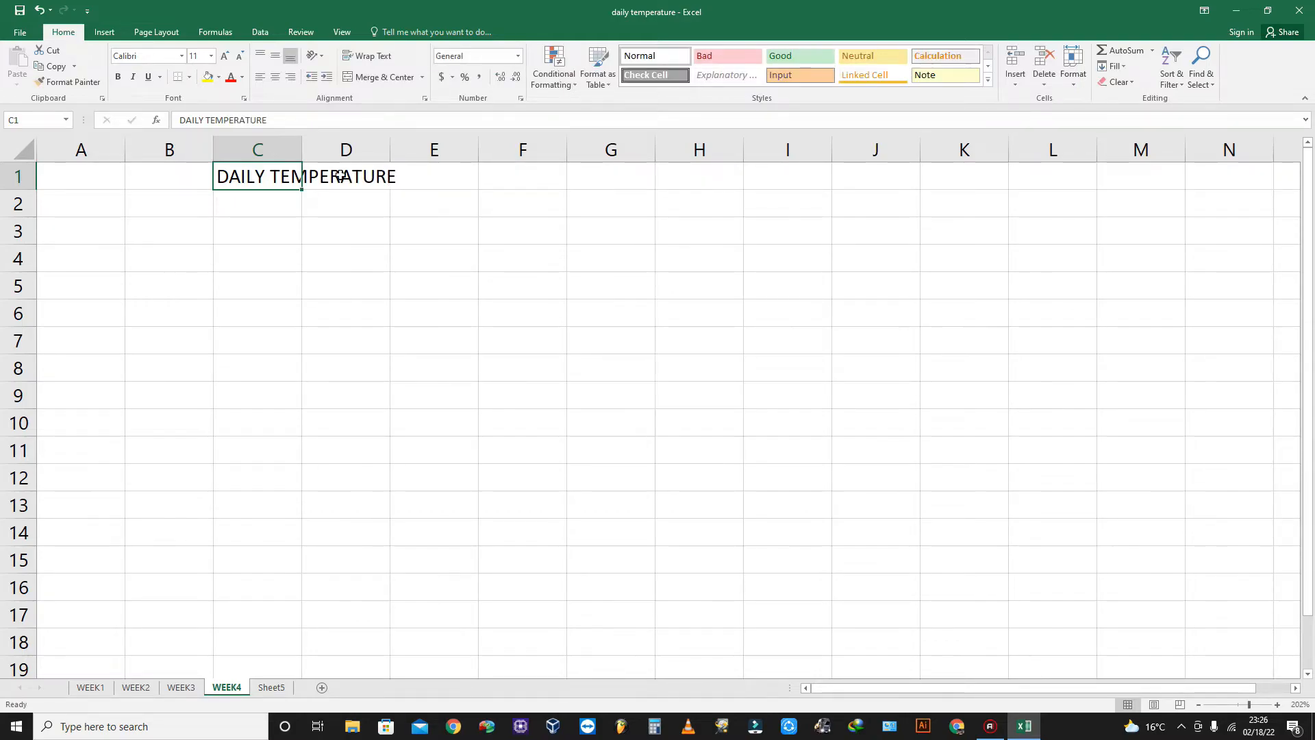
Try widening column C to fit the DAILY TEMPERATURE title, and undo the column width changes.
click(381, 236)
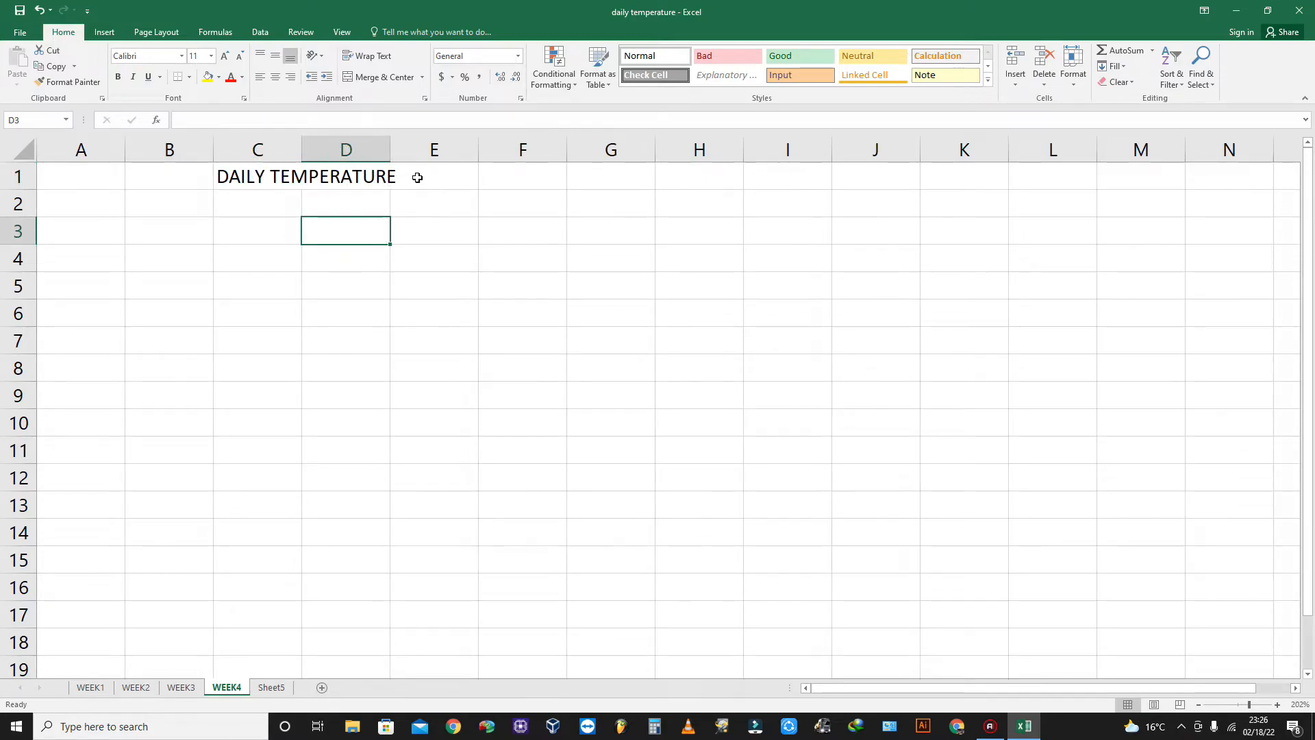
click(290, 176)
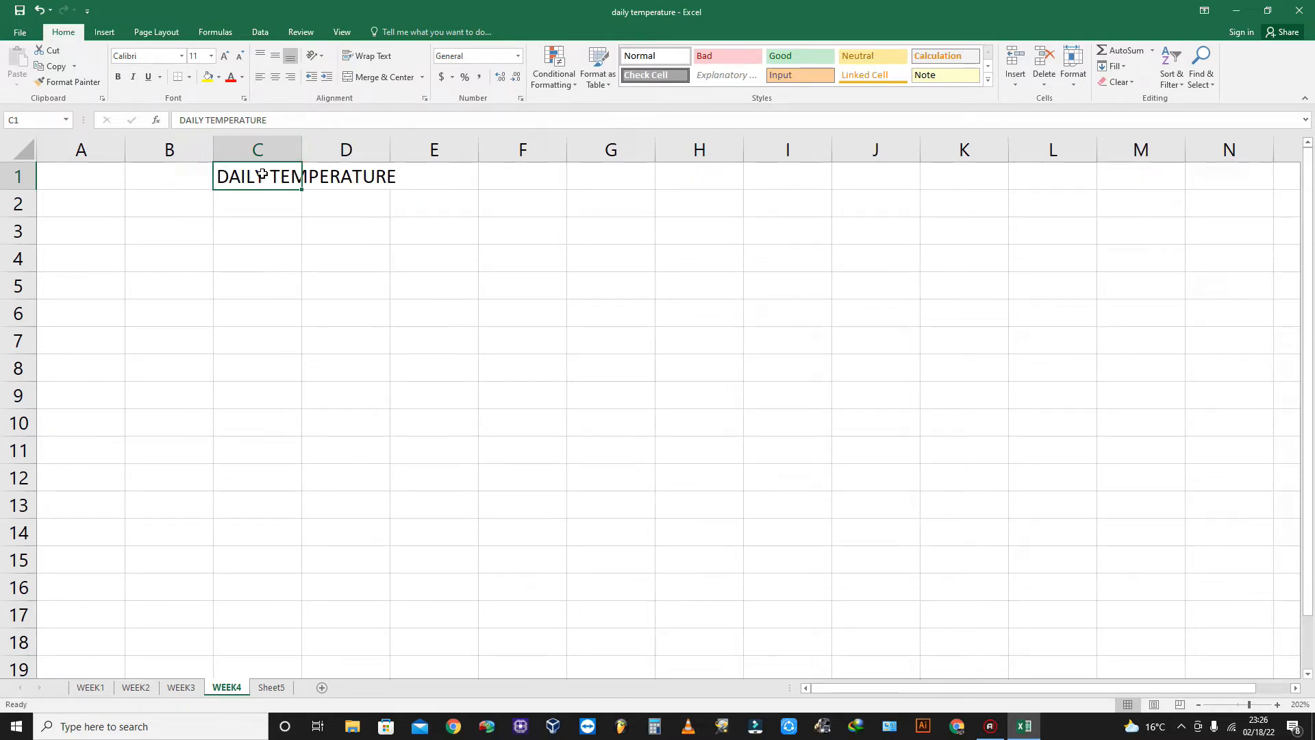
click(302, 144)
drag(301, 146, 406, 146)
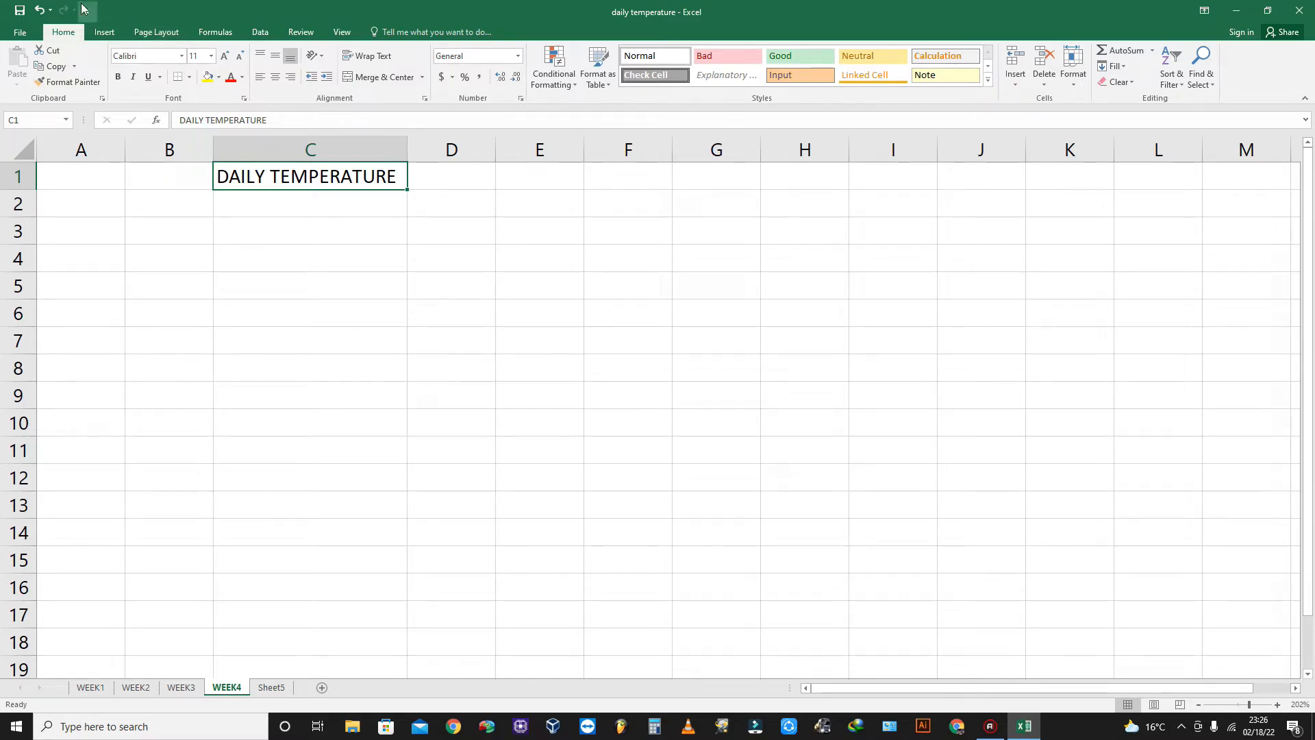
click(41, 10)
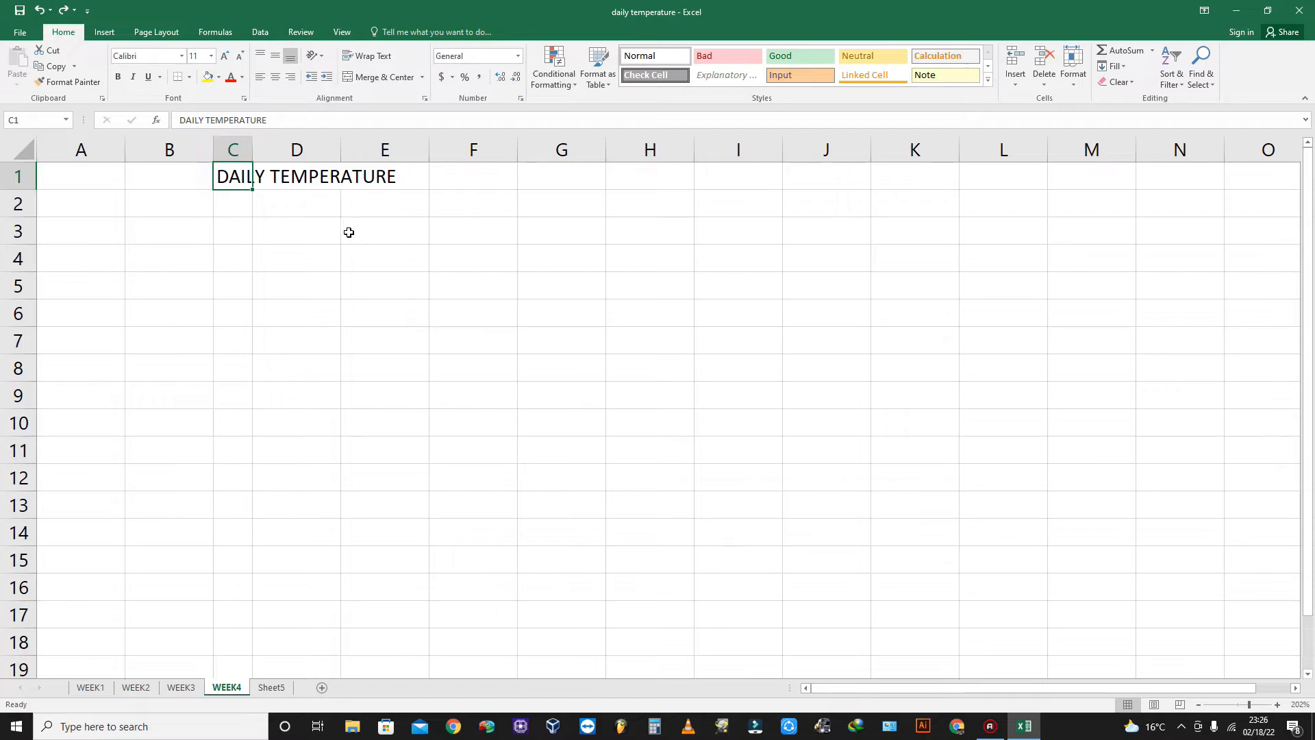
key(ctrl+y)
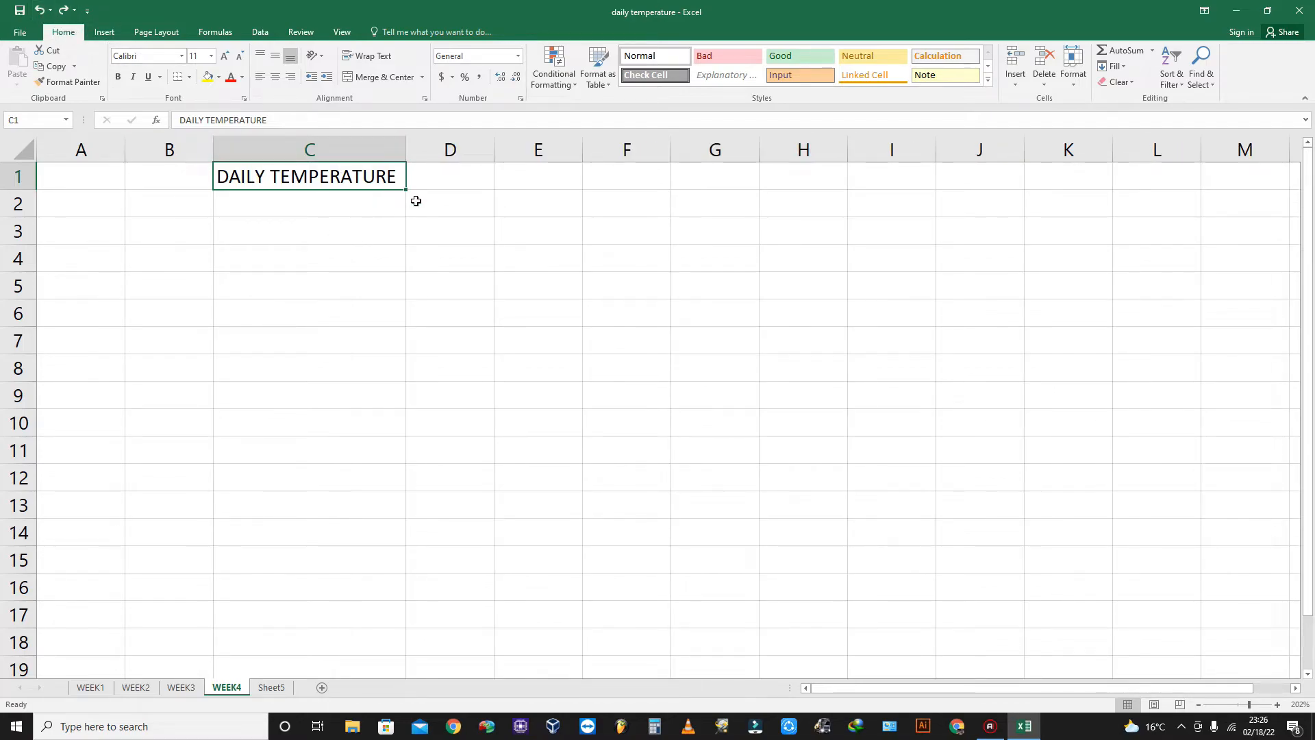
click(40, 10)
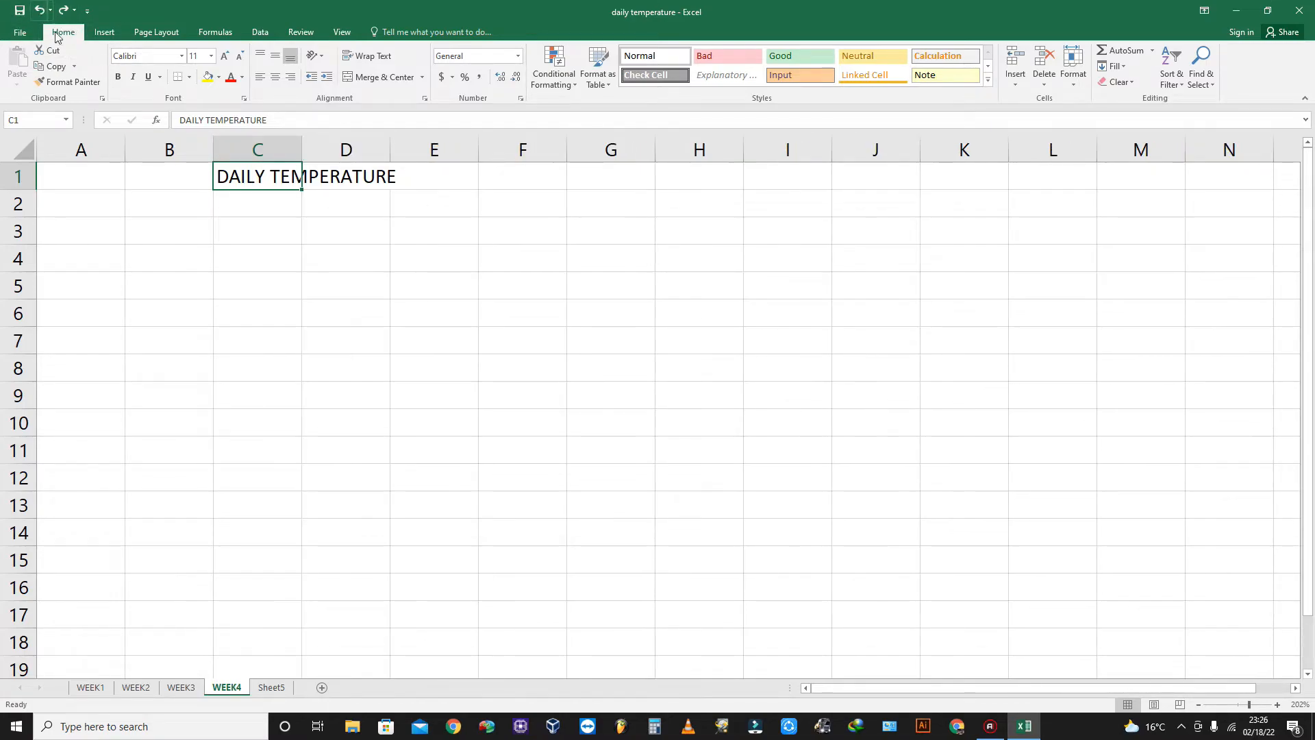
click(354, 222)
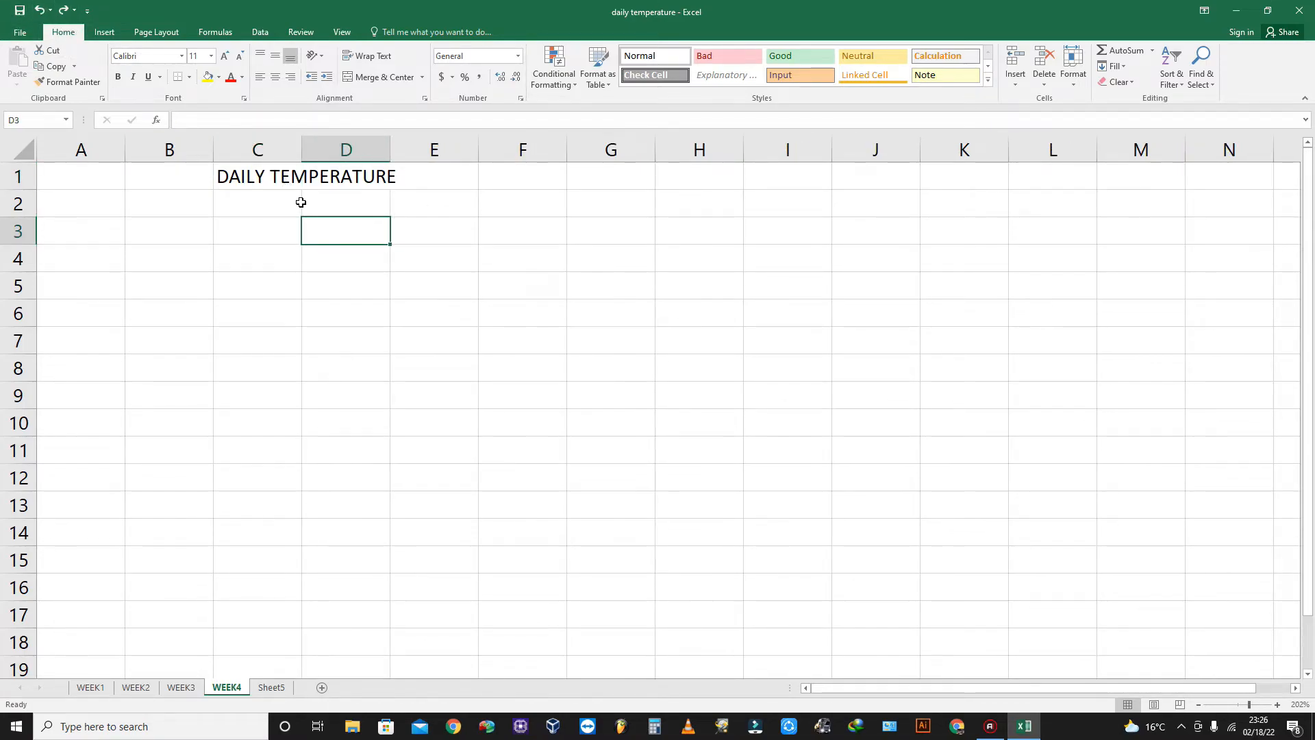
Try Merge & Center on title cell C1 alone, and undo it.
click(230, 177)
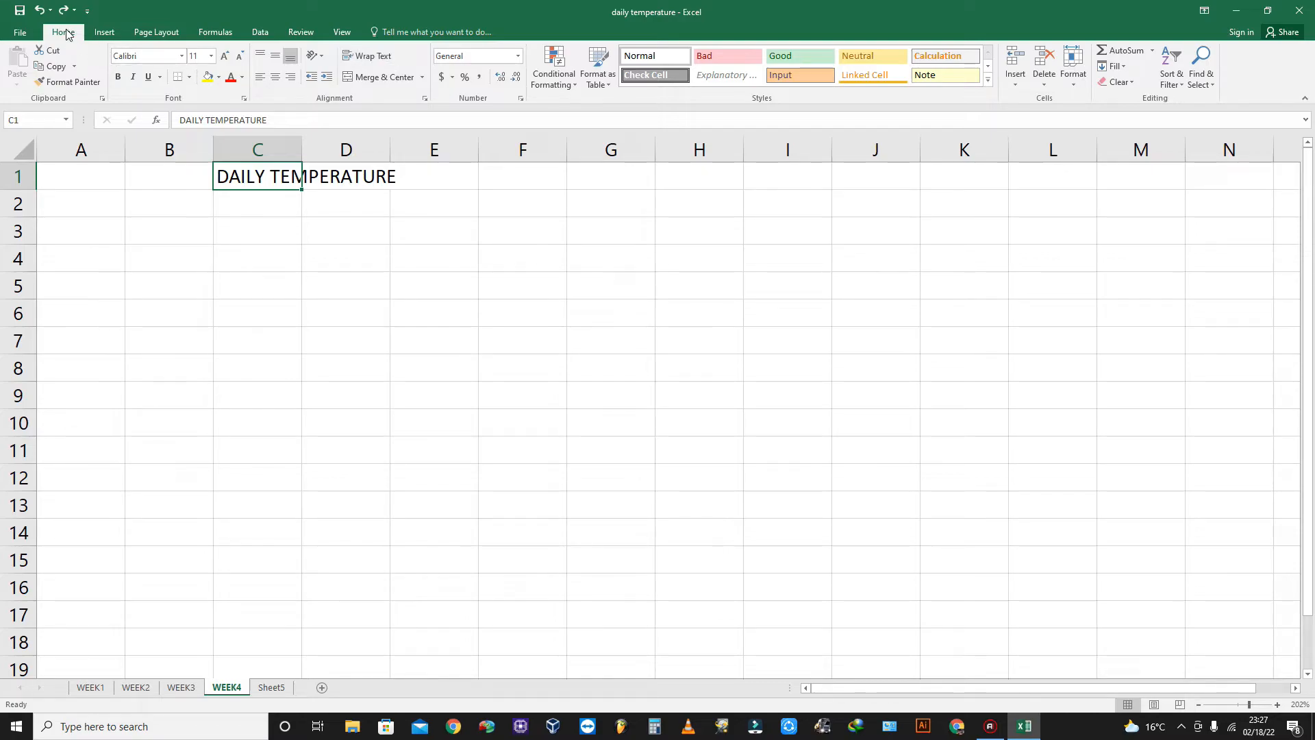
click(260, 32)
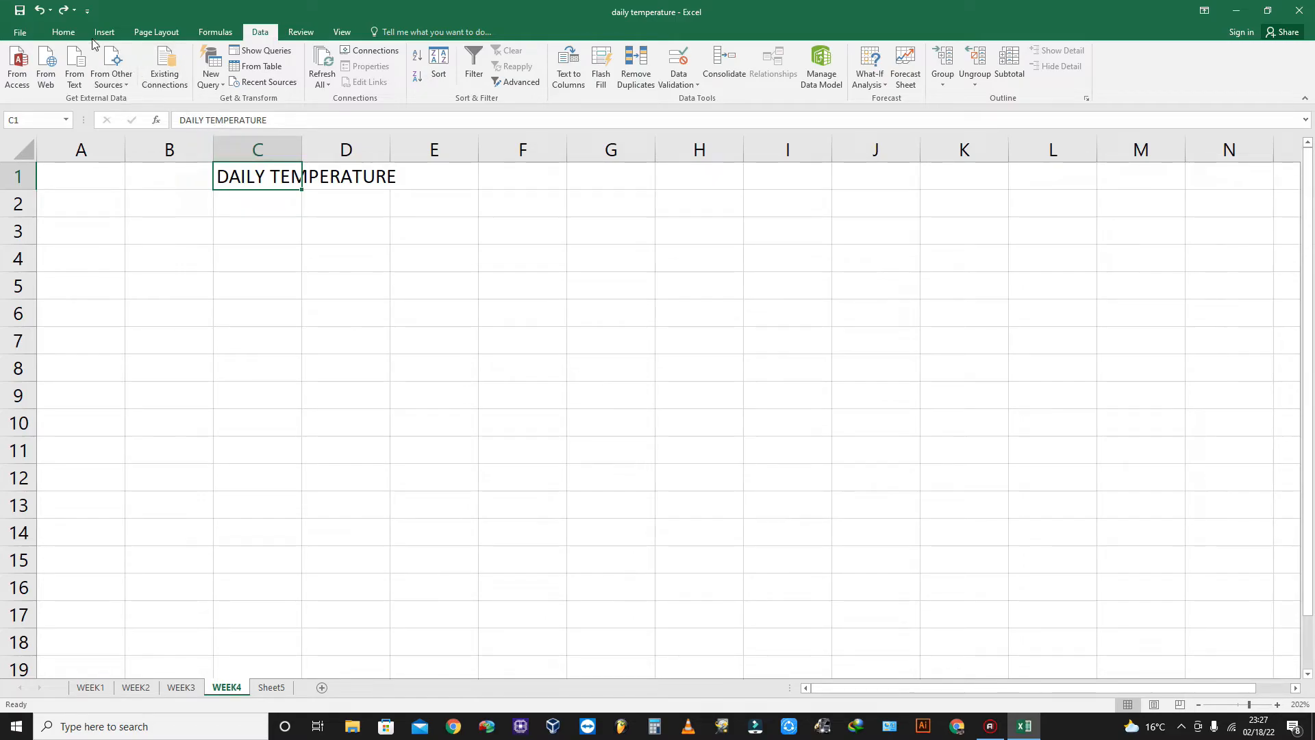
click(63, 33)
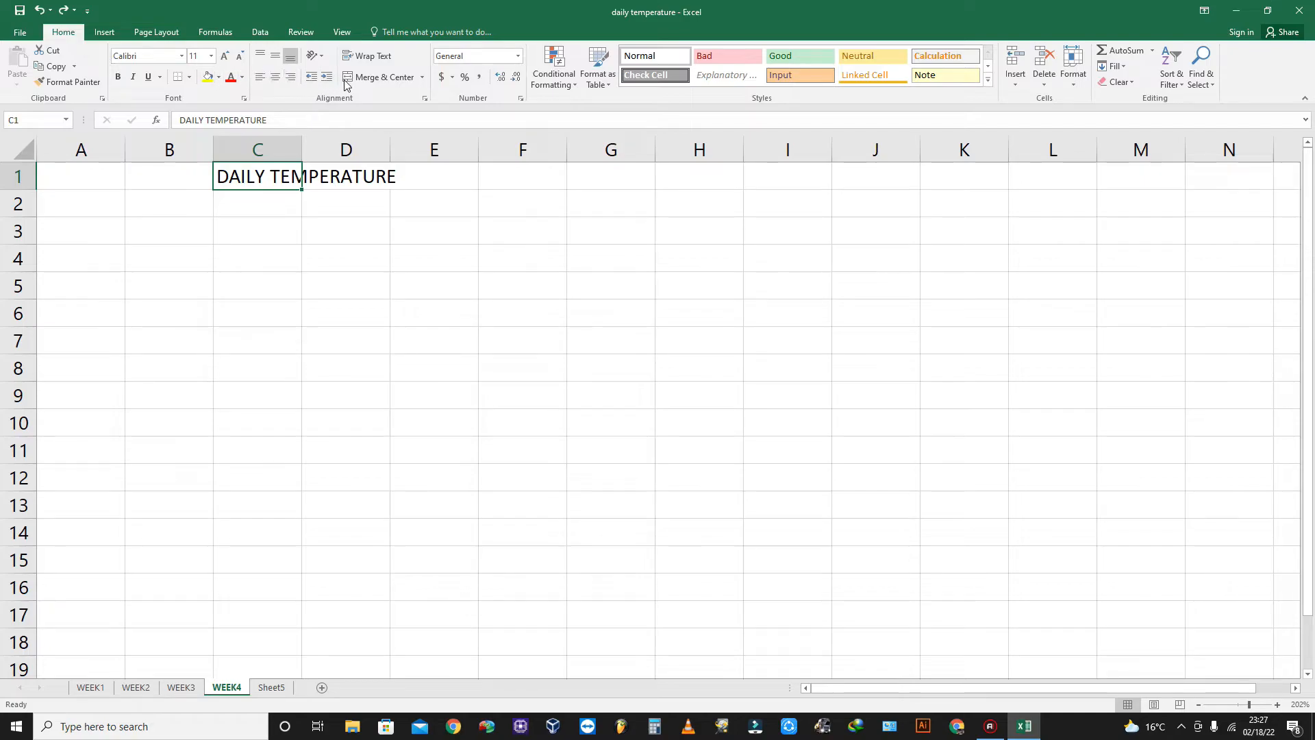
click(422, 77)
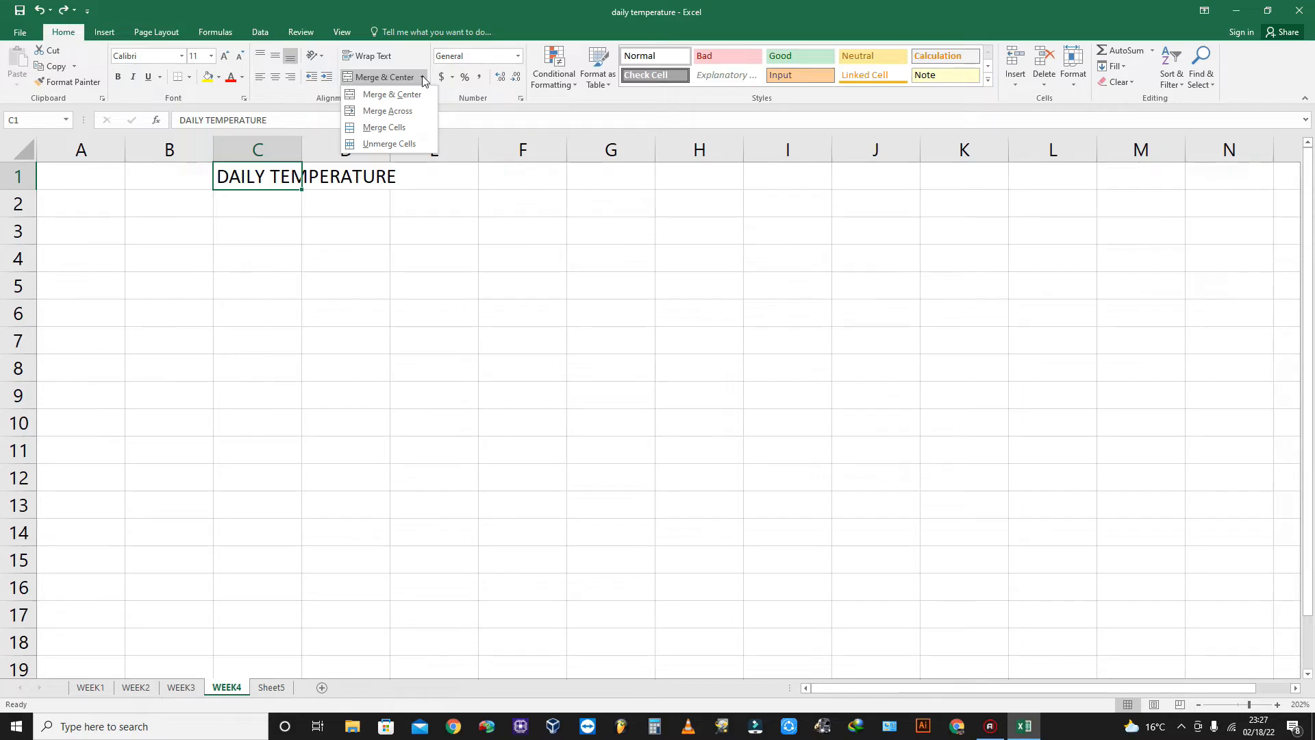
click(413, 93)
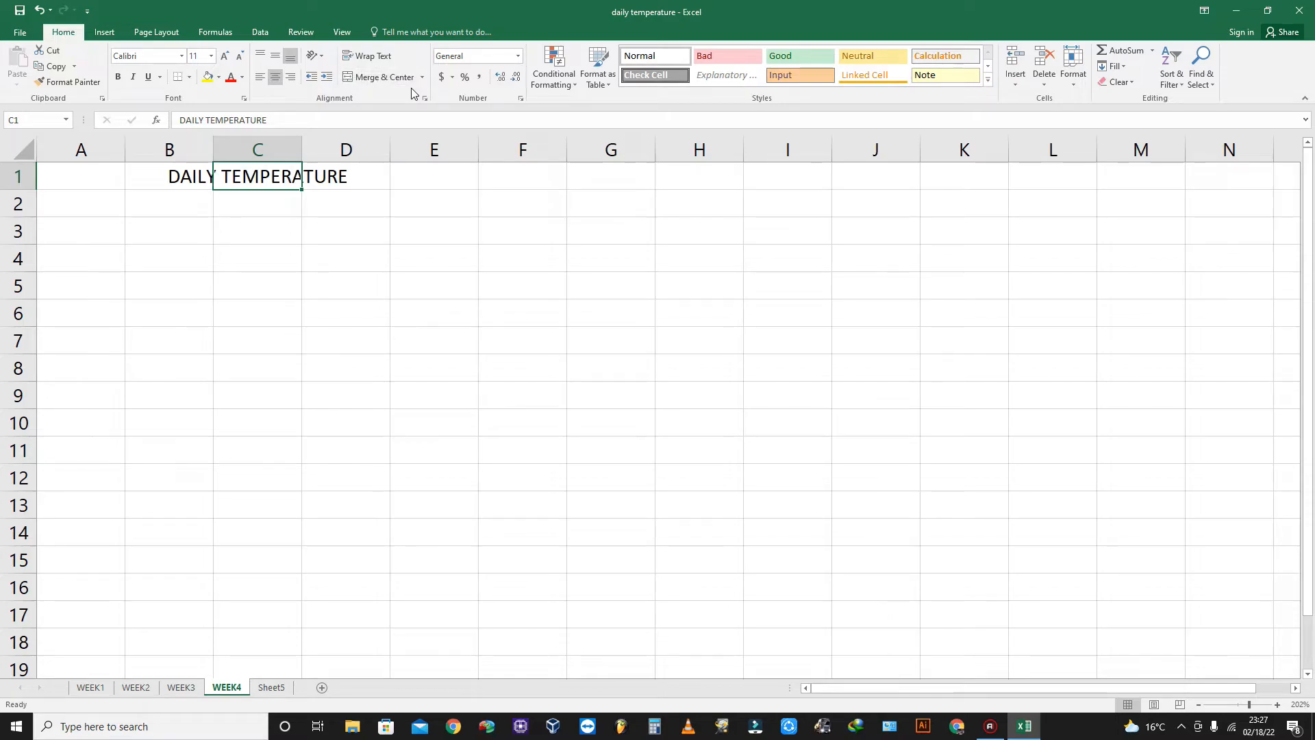
click(388, 248)
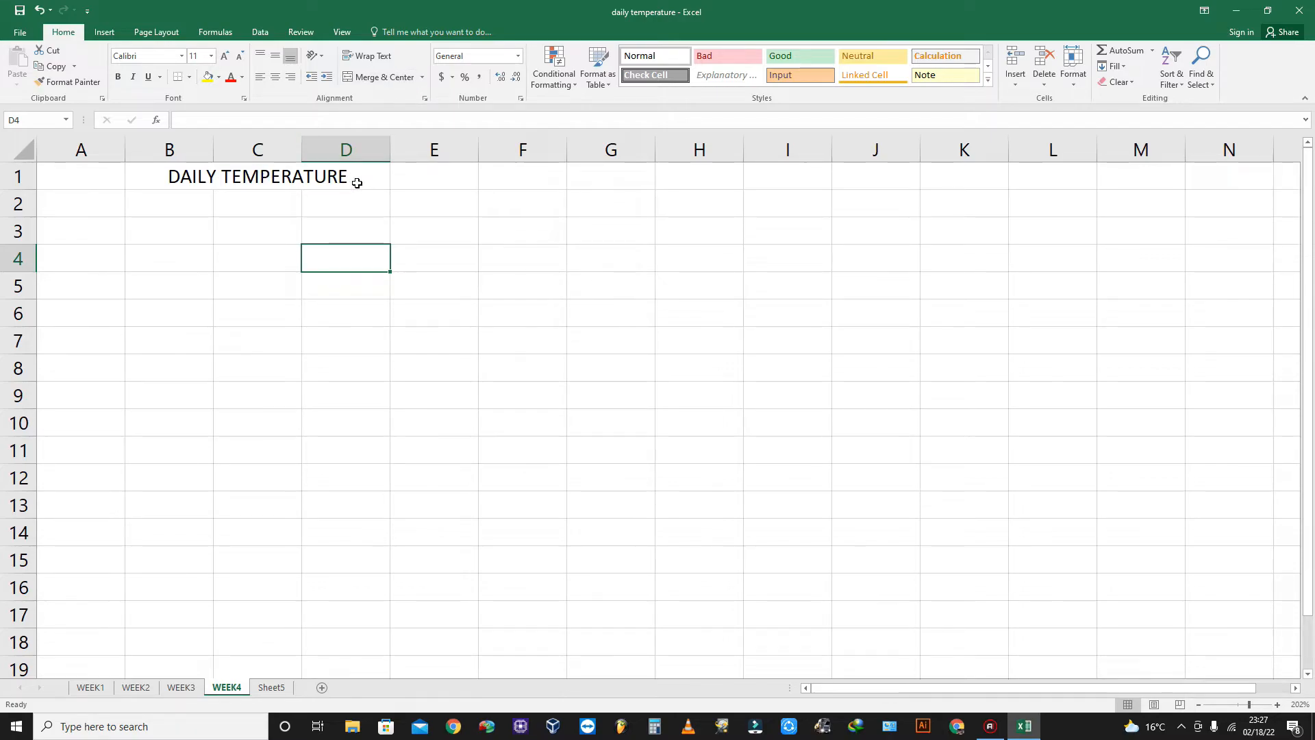
key(ctrl+z)
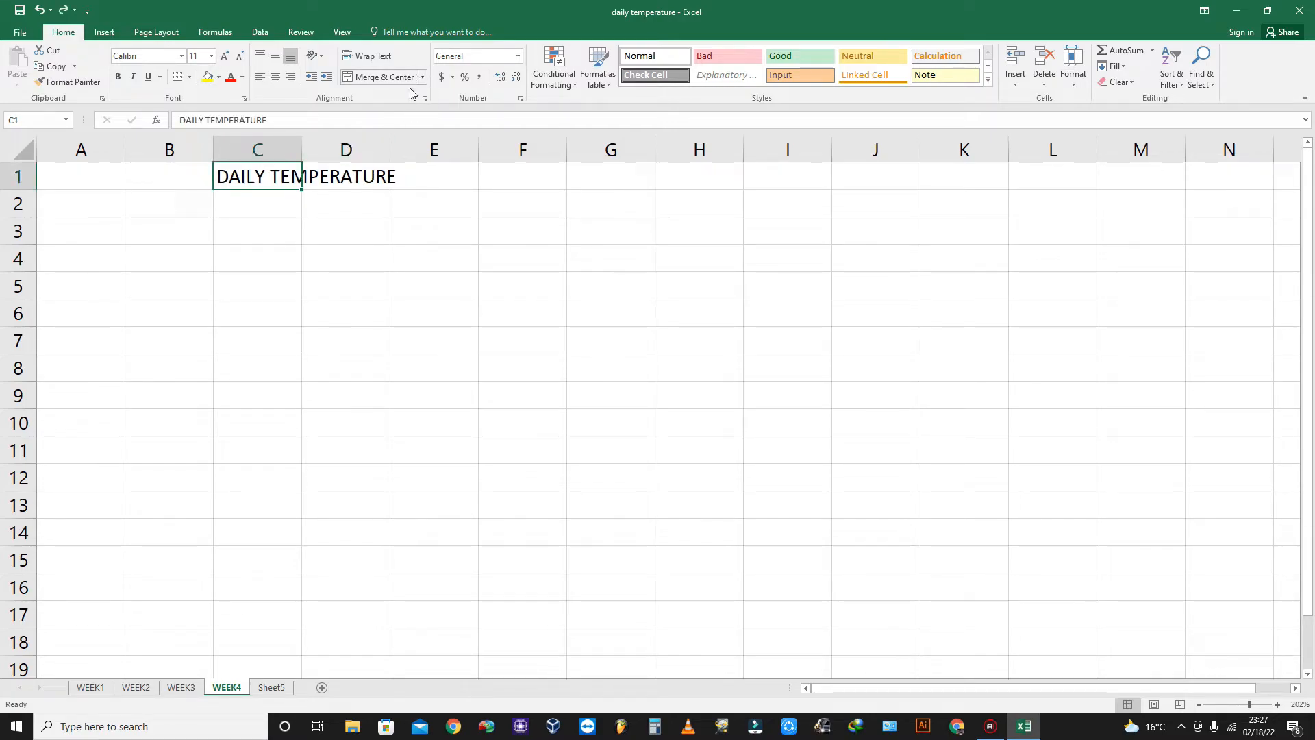
click(335, 230)
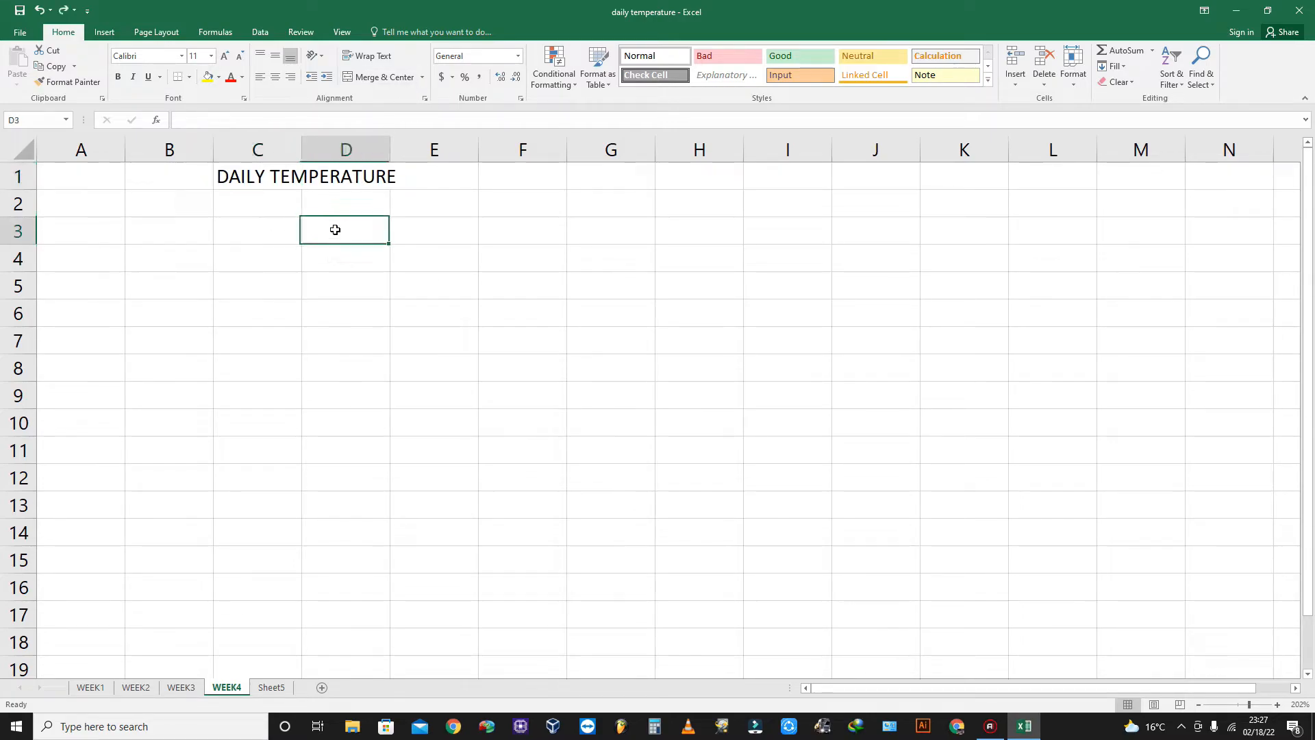
Try Merge & Center across the whole of row 1, and remove the merge again.
click(17, 177)
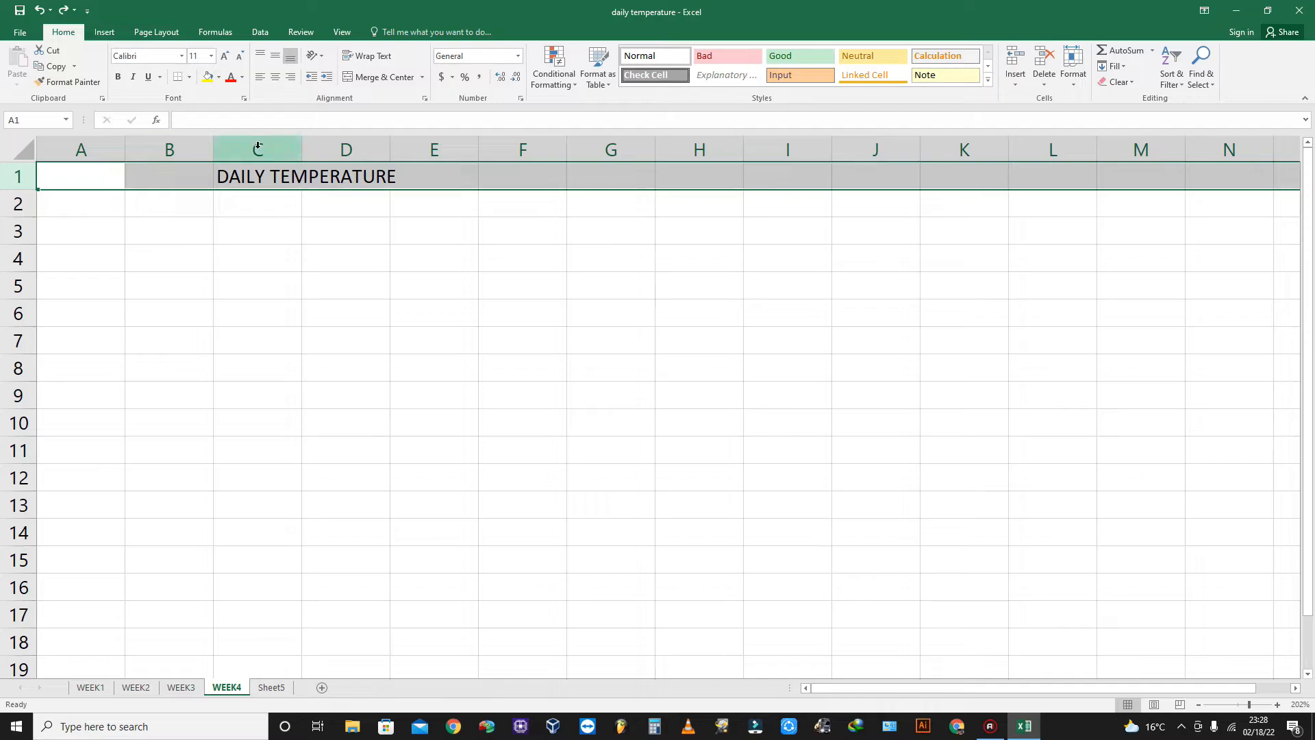
click(382, 78)
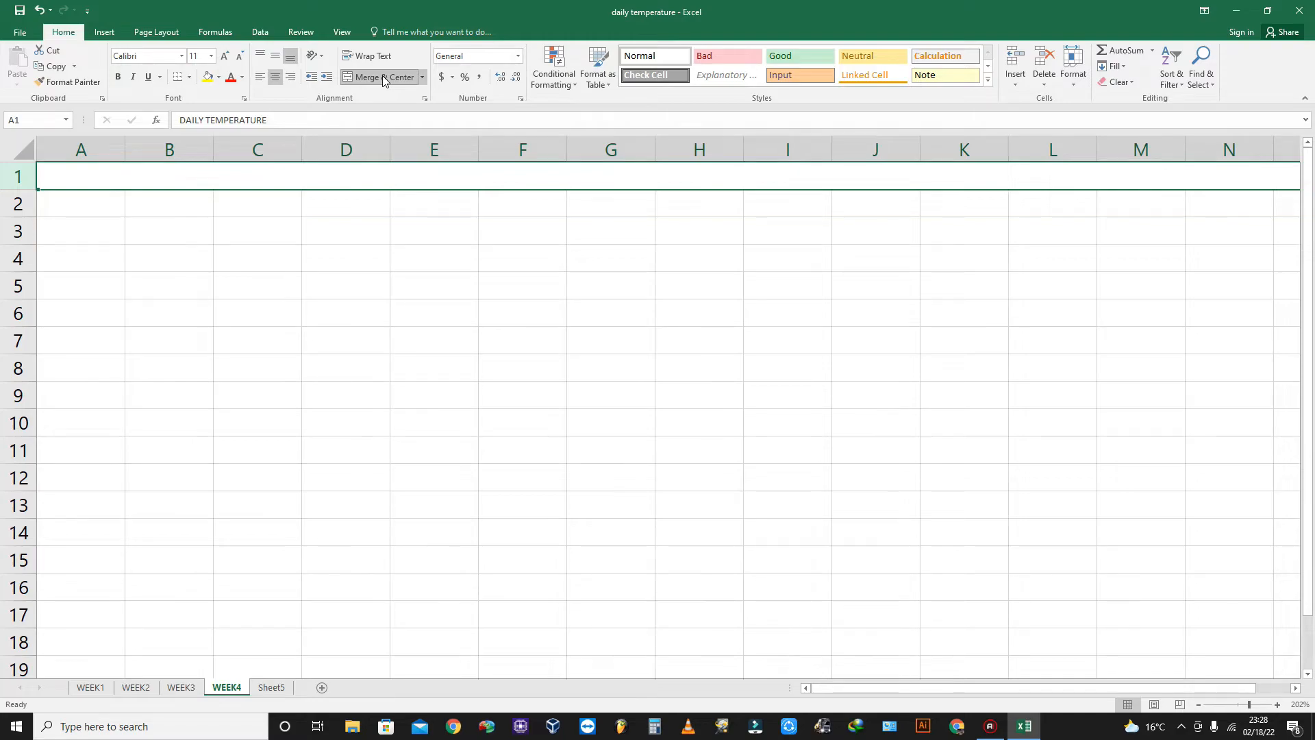
click(384, 77)
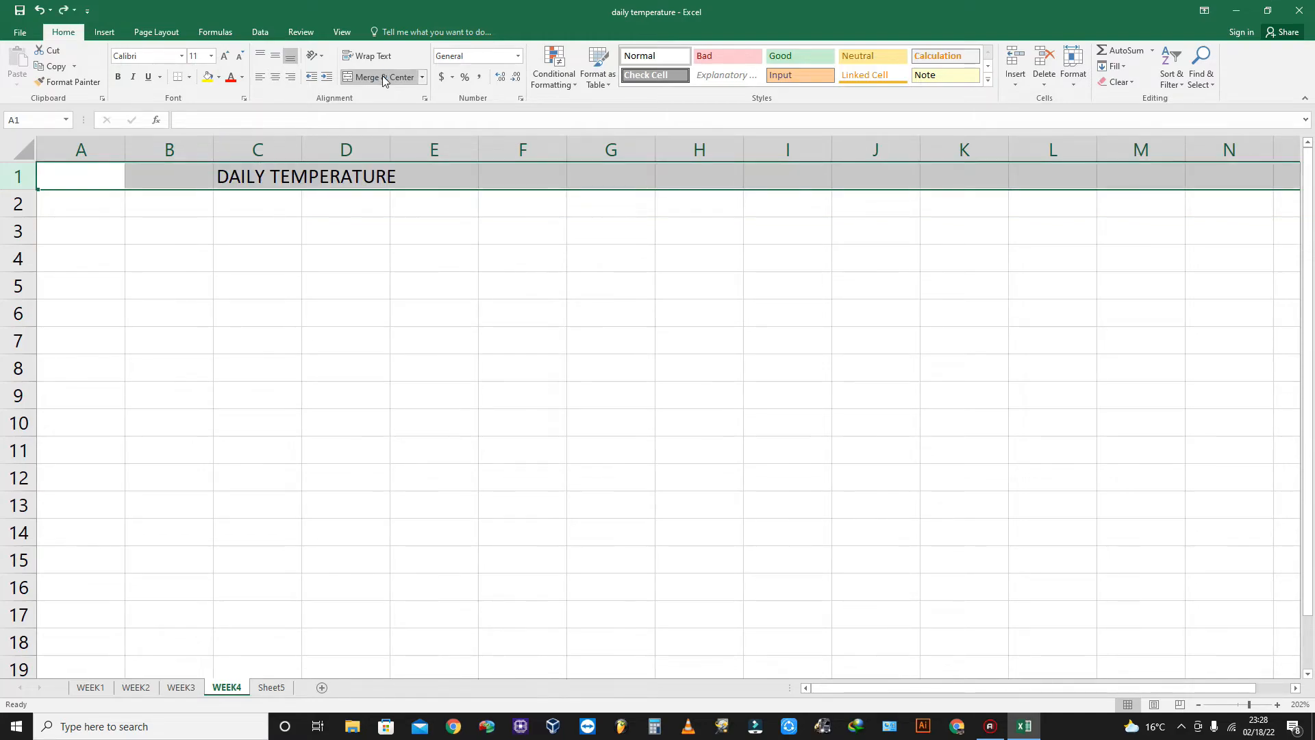
click(425, 307)
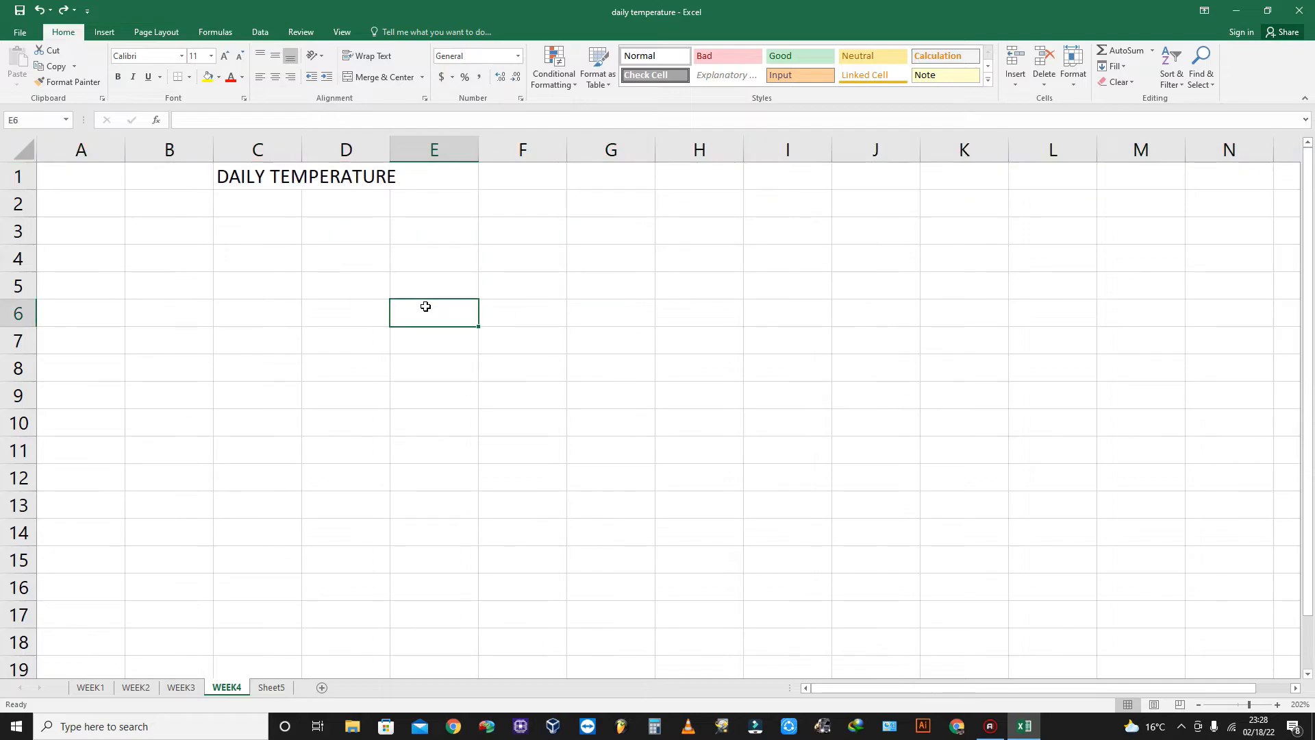
Merge and center the DAILY TEMPERATURE title across cells A1 to H1.
click(97, 177)
drag(97, 177, 677, 179)
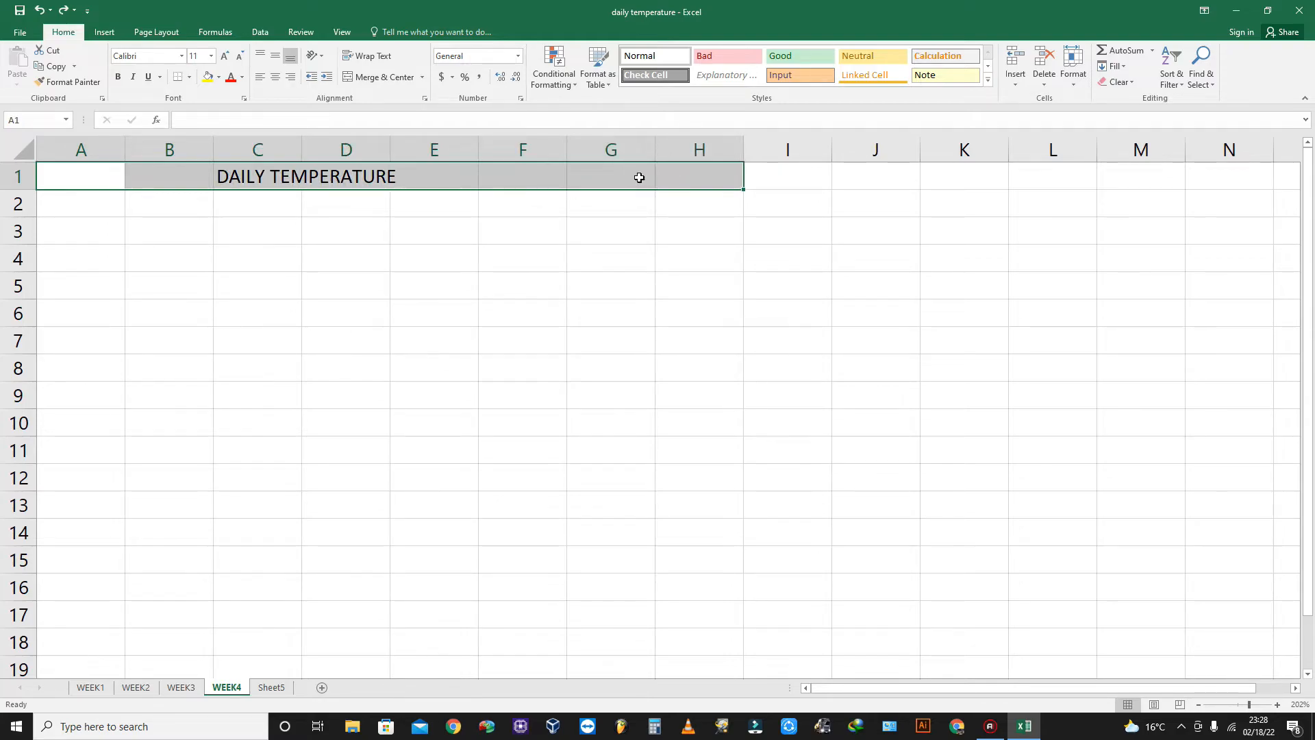
click(398, 77)
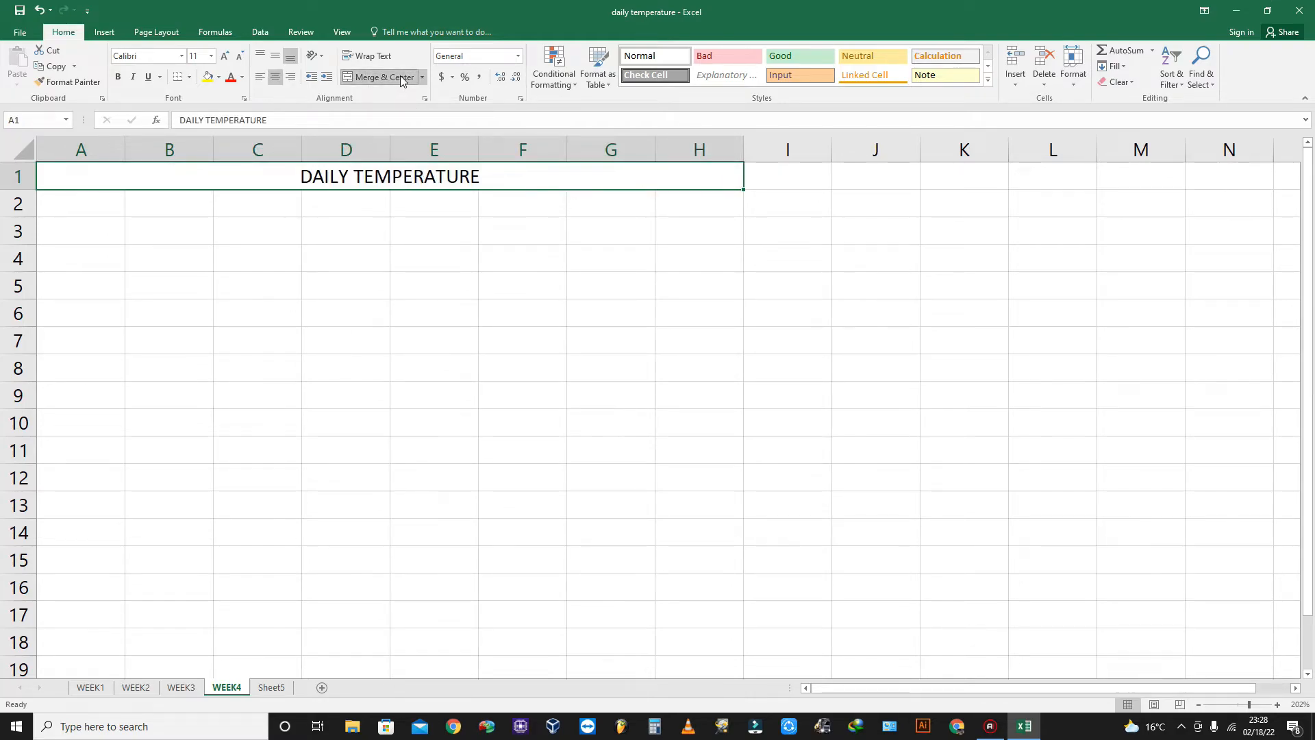
click(531, 267)
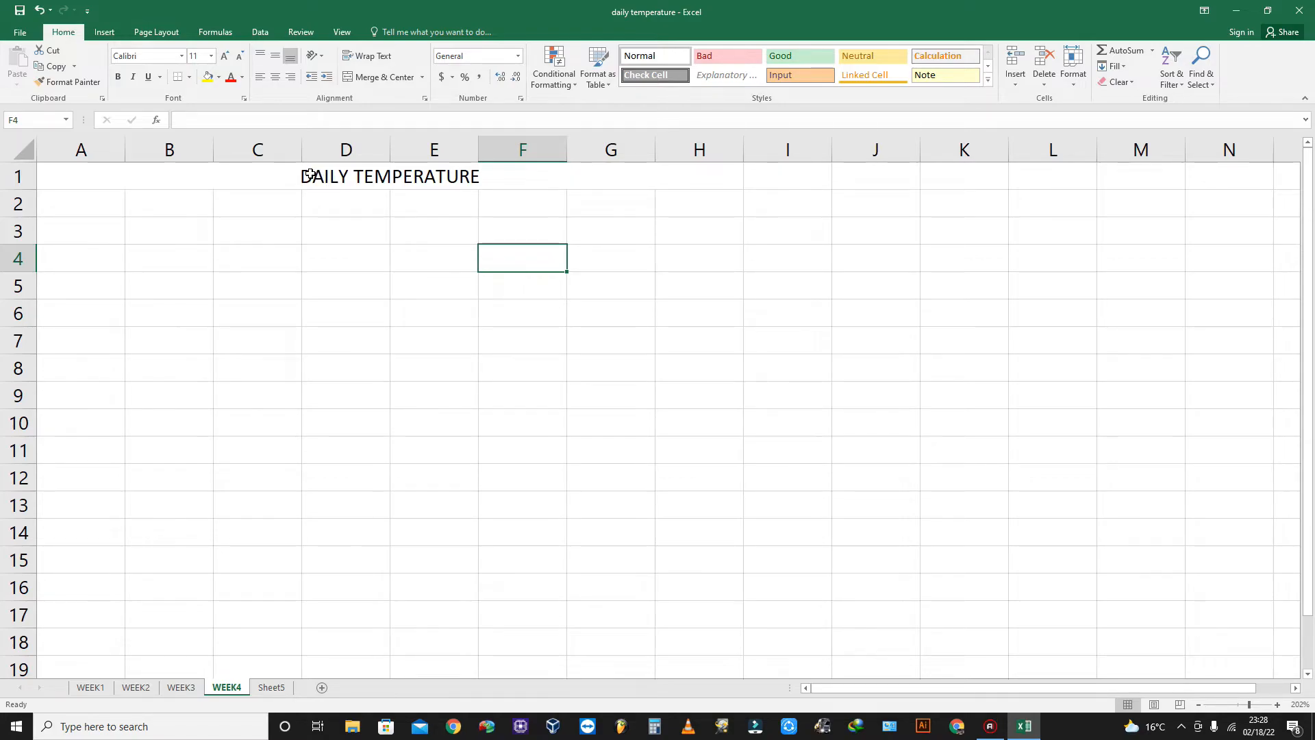
Make the DAILY TEMPERATURE title in the merged cell A1:H1 bold and underlined.
click(309, 174)
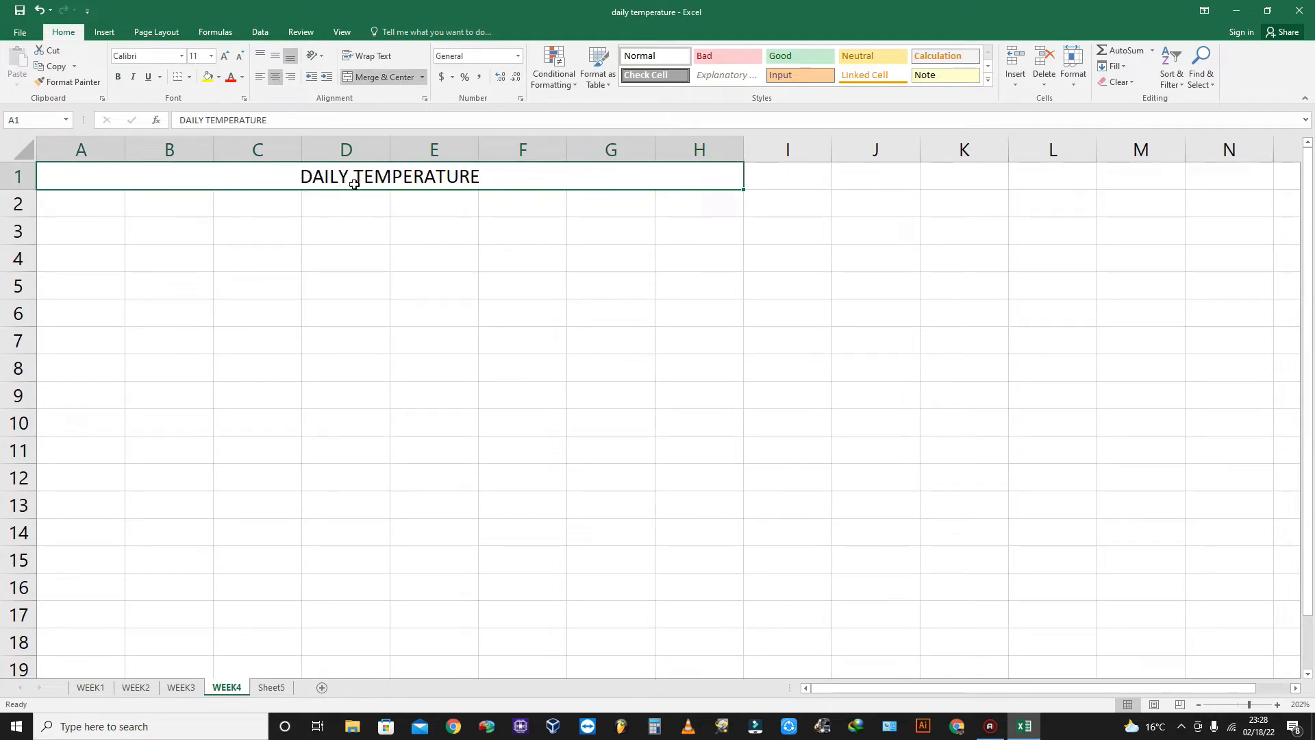
click(285, 119)
drag(278, 121, 87, 115)
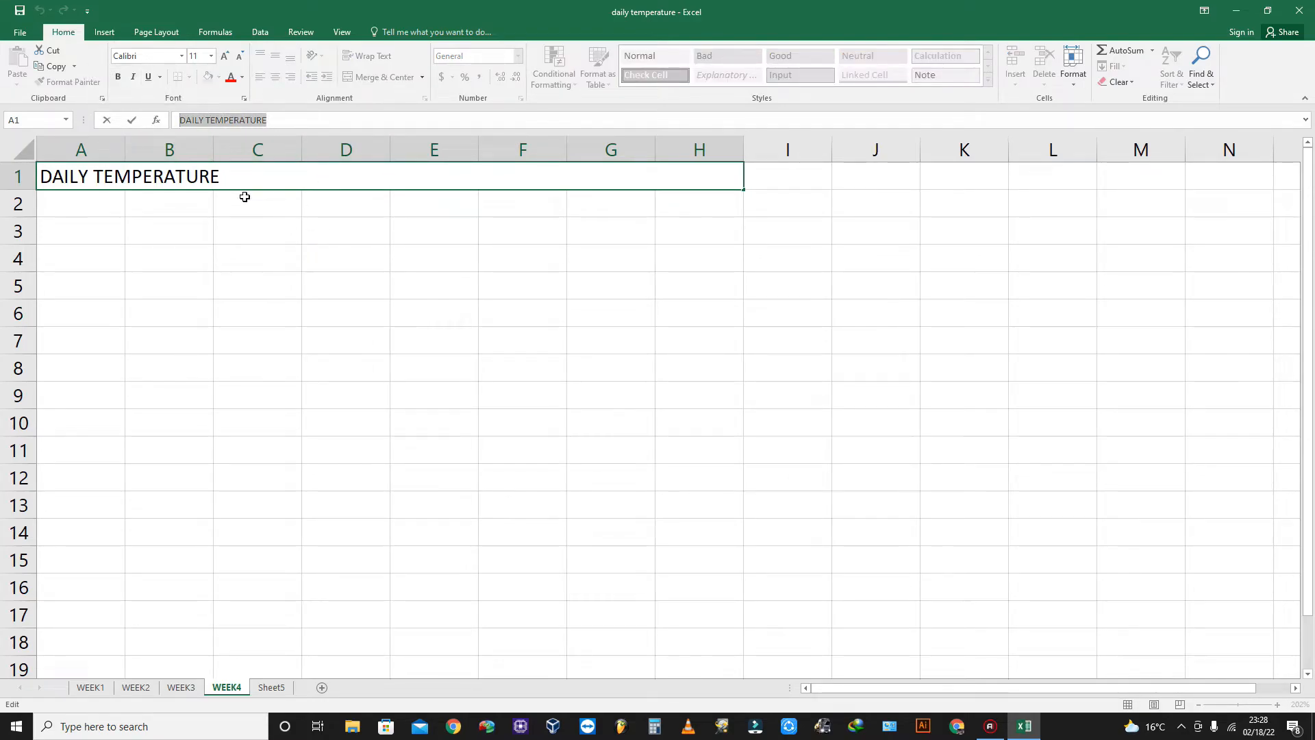
click(118, 76)
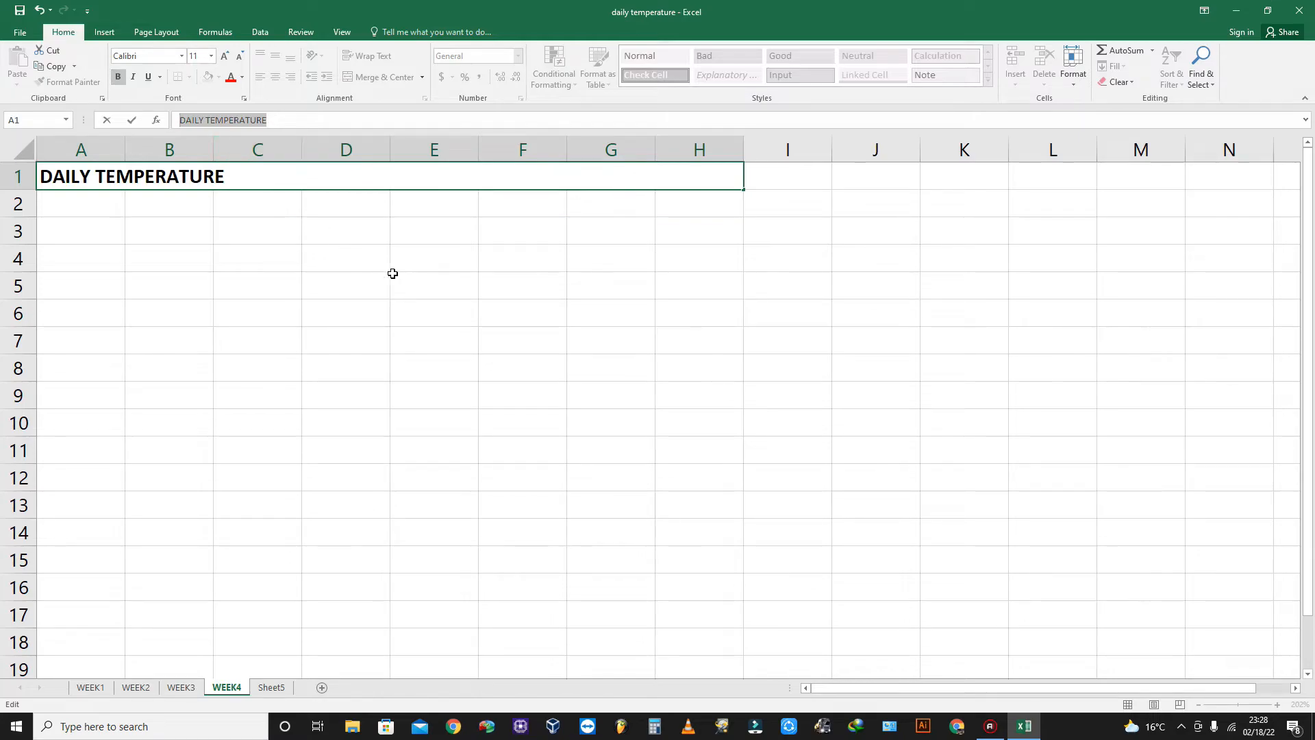
click(432, 281)
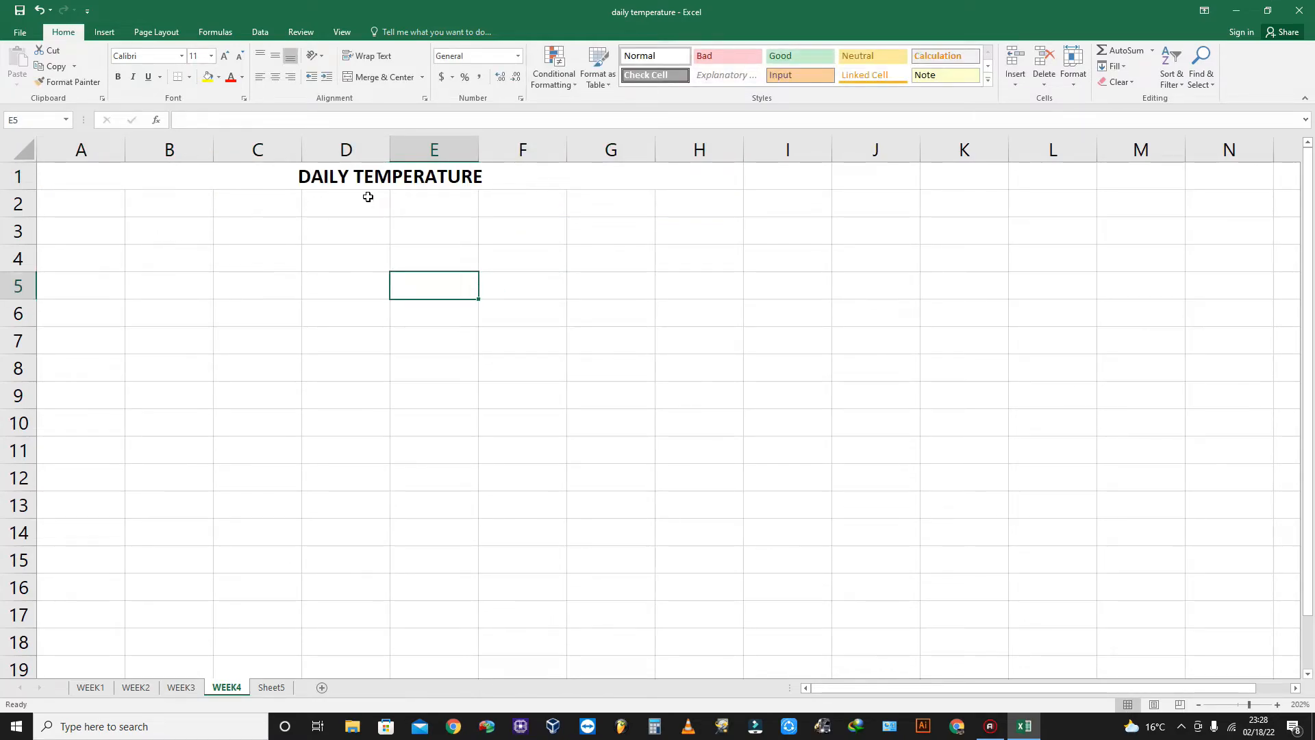
click(388, 180)
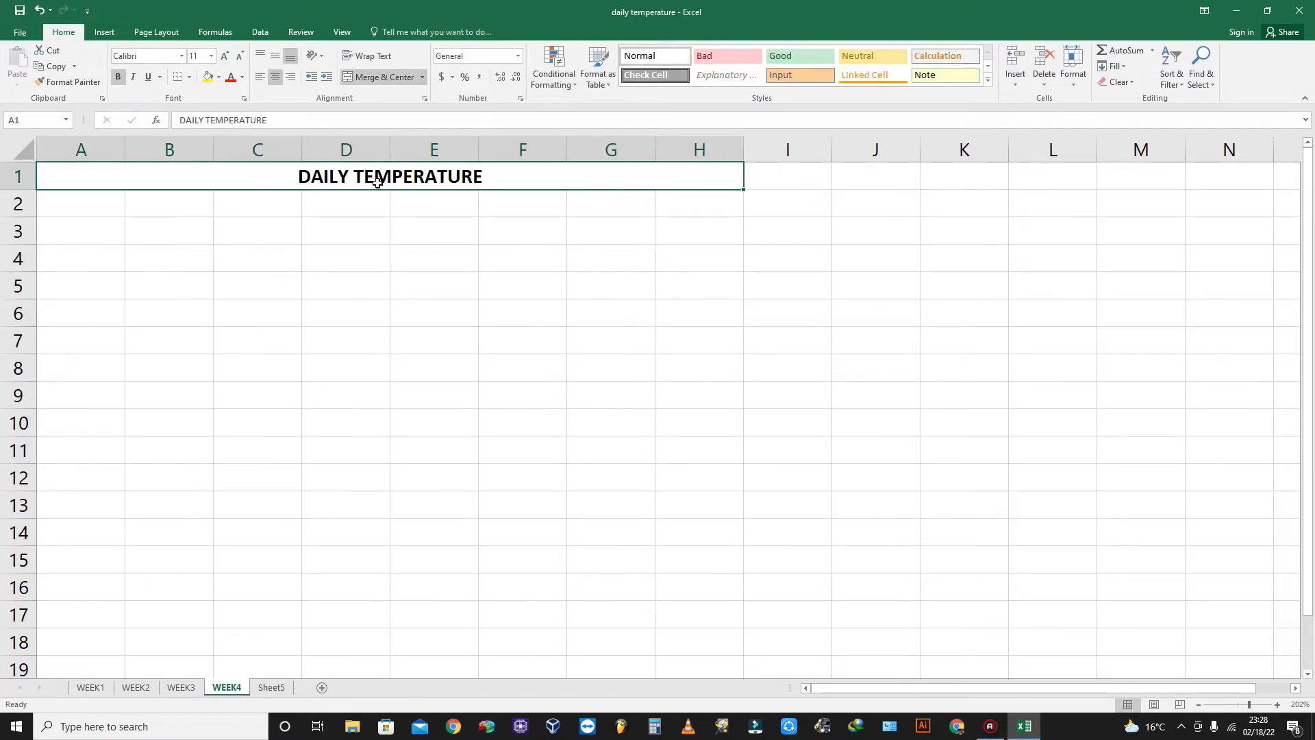
click(148, 76)
click(541, 295)
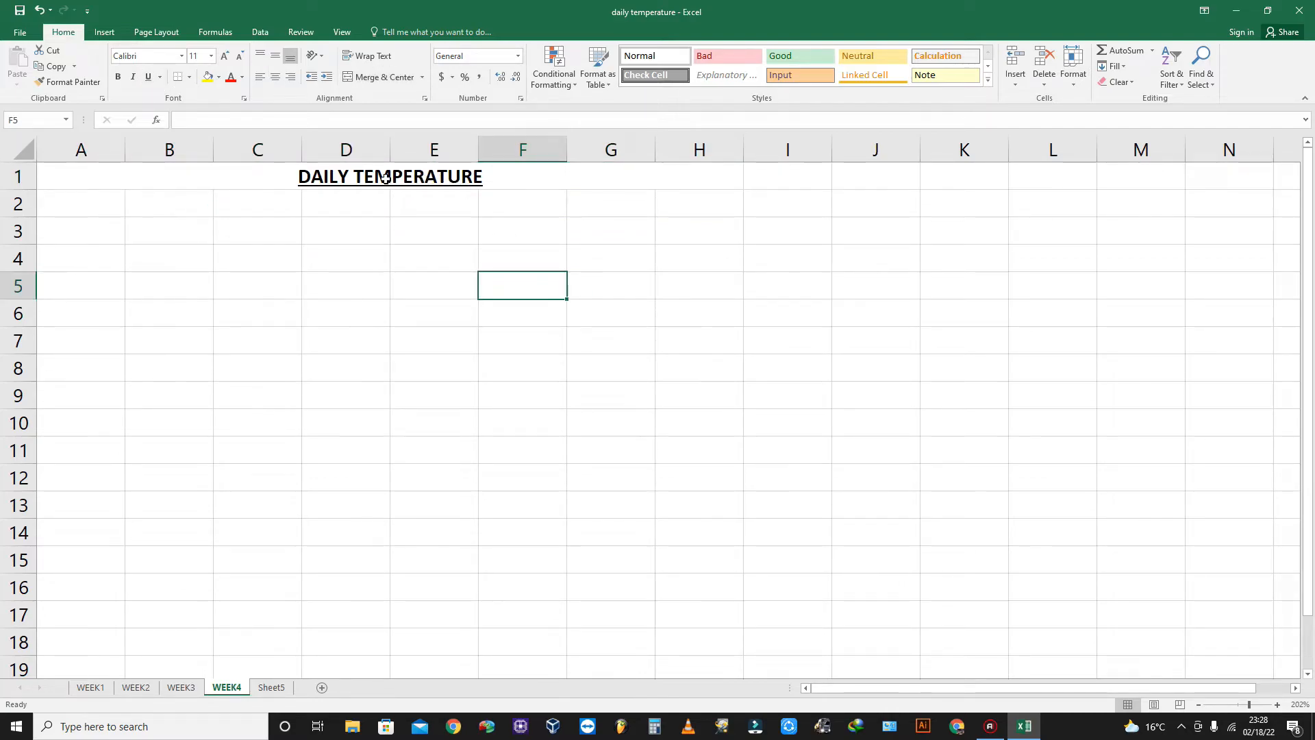
Fill the merged title cell A1:H1 with a dark gold theme color and save the workbook.
click(385, 178)
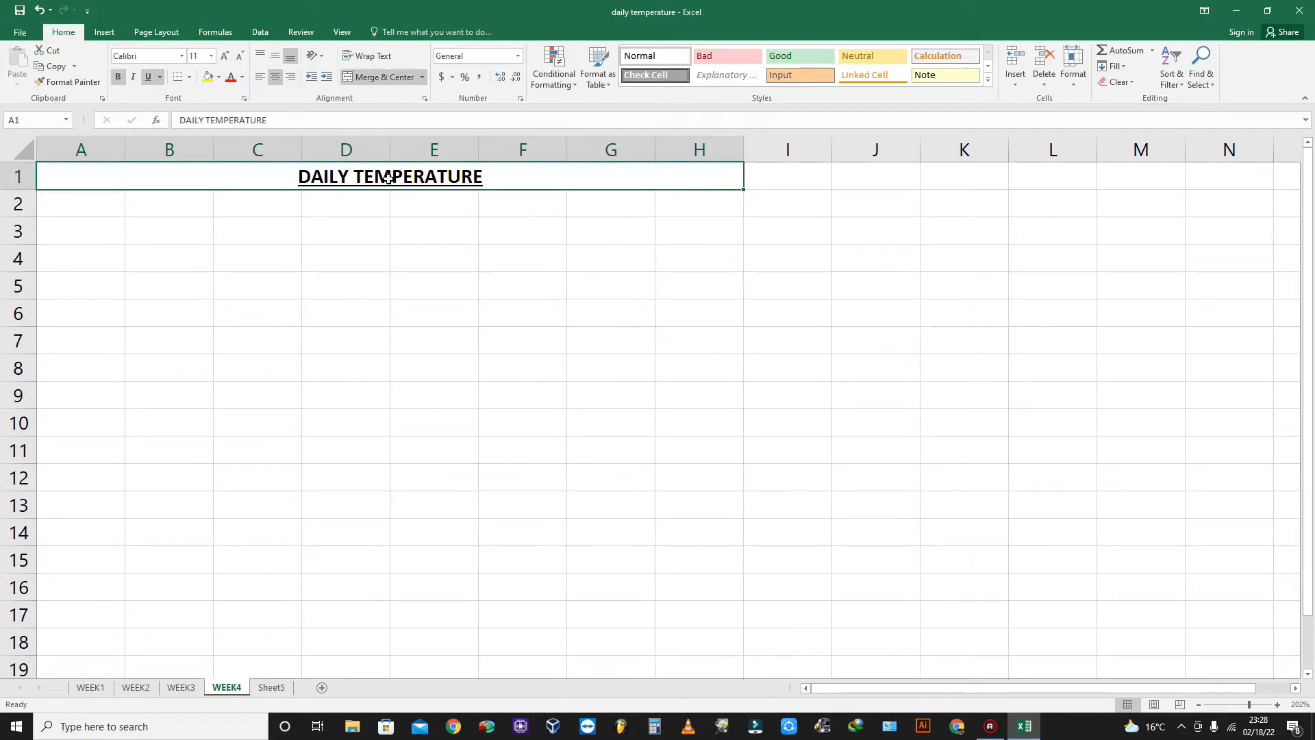
click(219, 78)
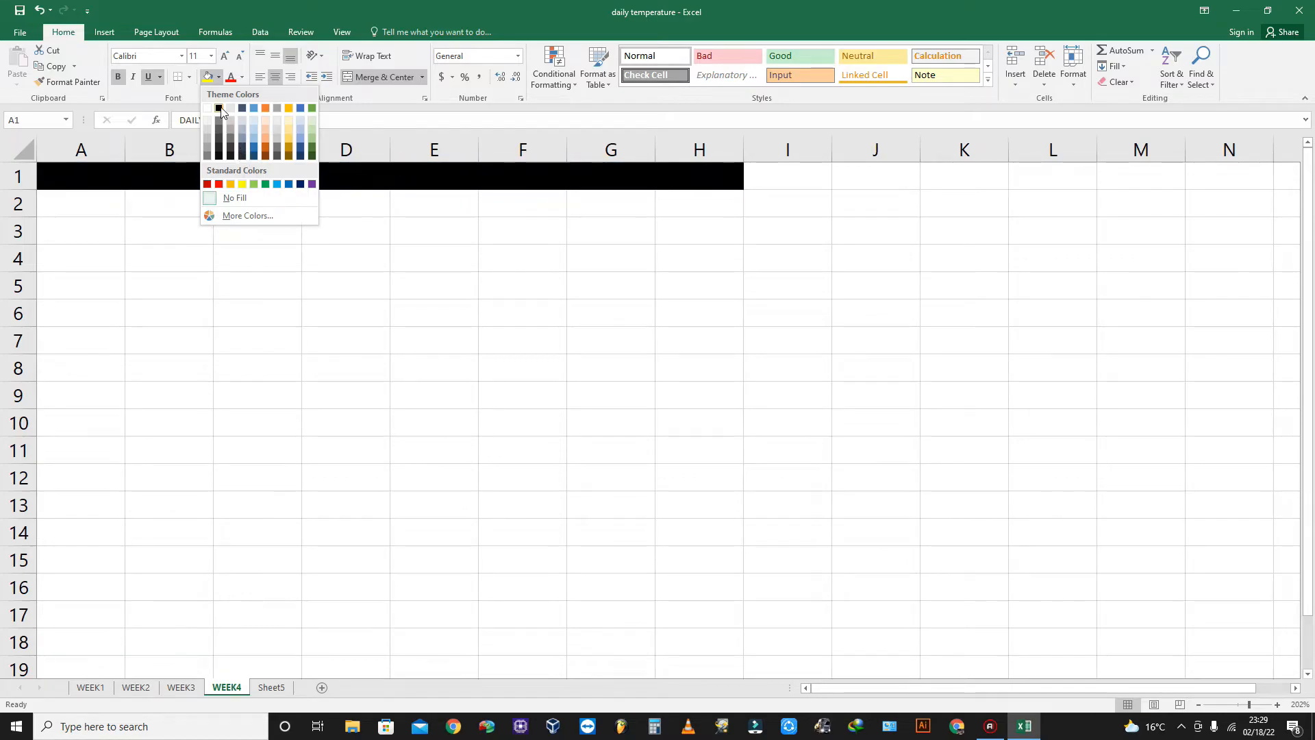
click(286, 155)
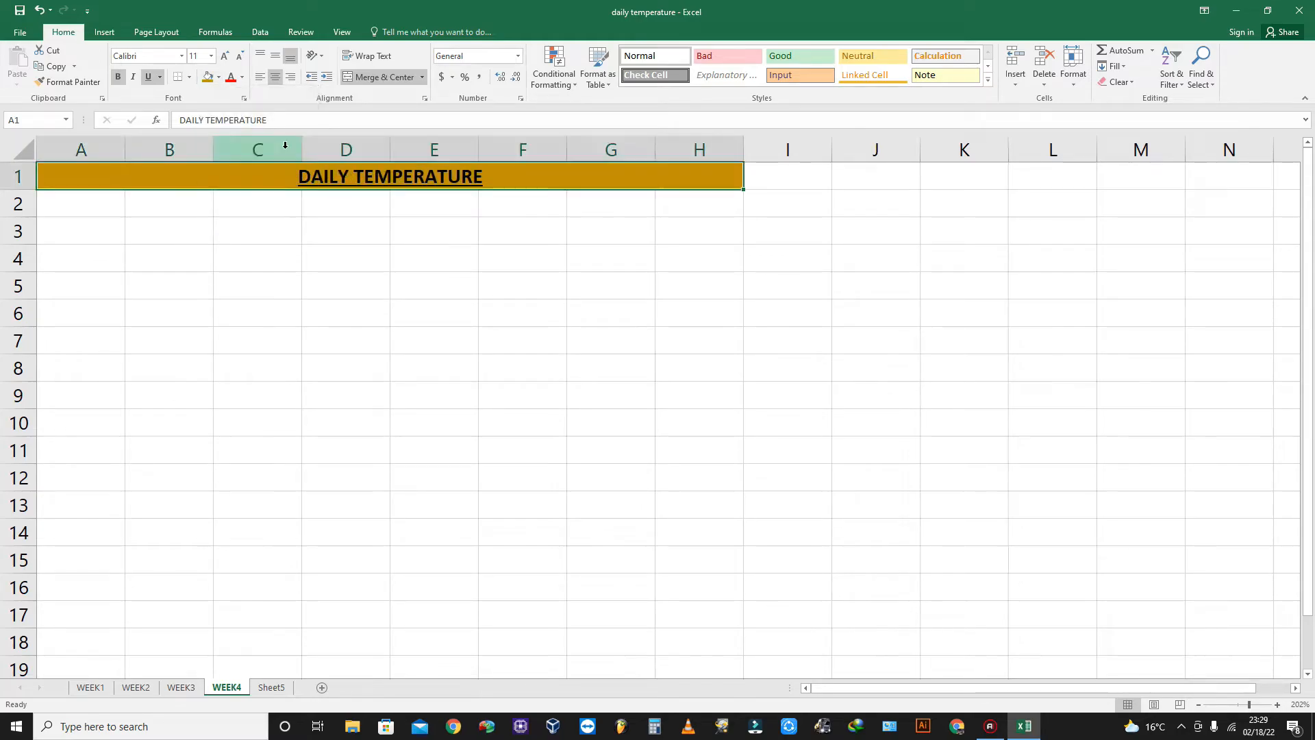
click(547, 247)
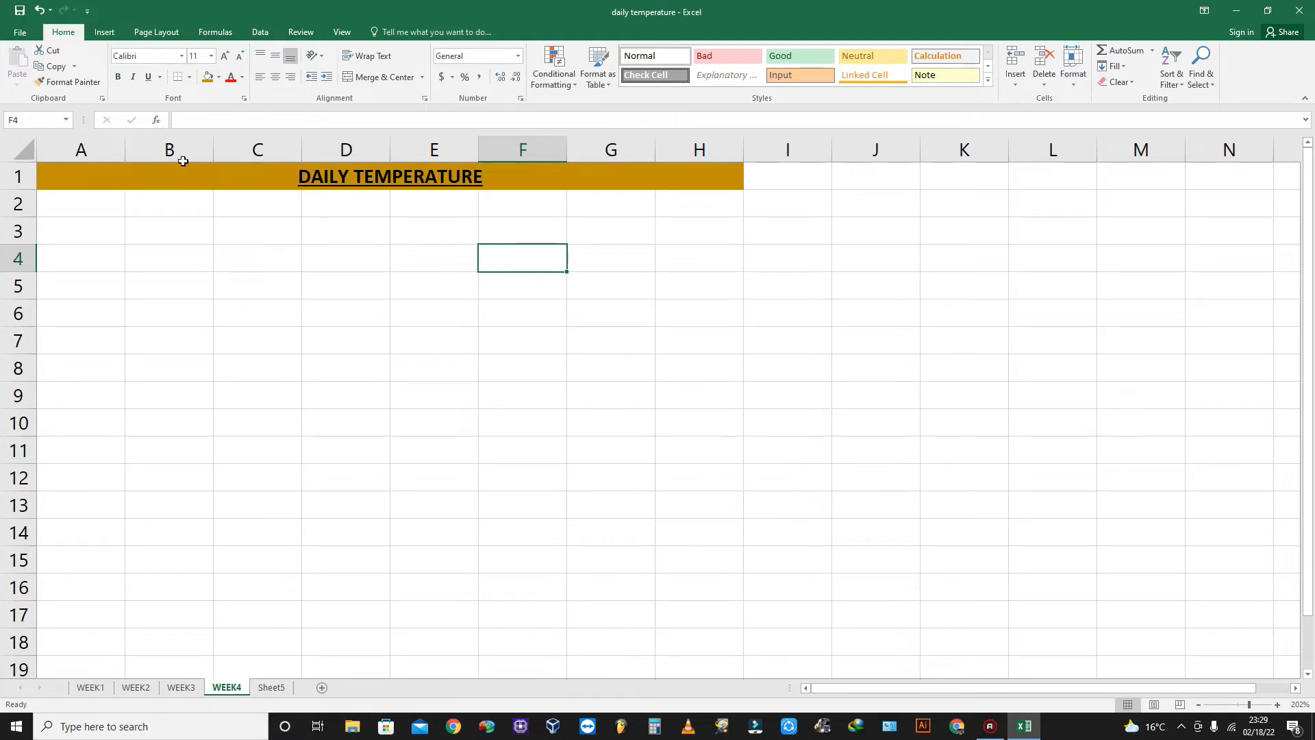
click(20, 11)
Enter the label MONTH:JANUARY 2022 in cell A2 below the title.
click(65, 204)
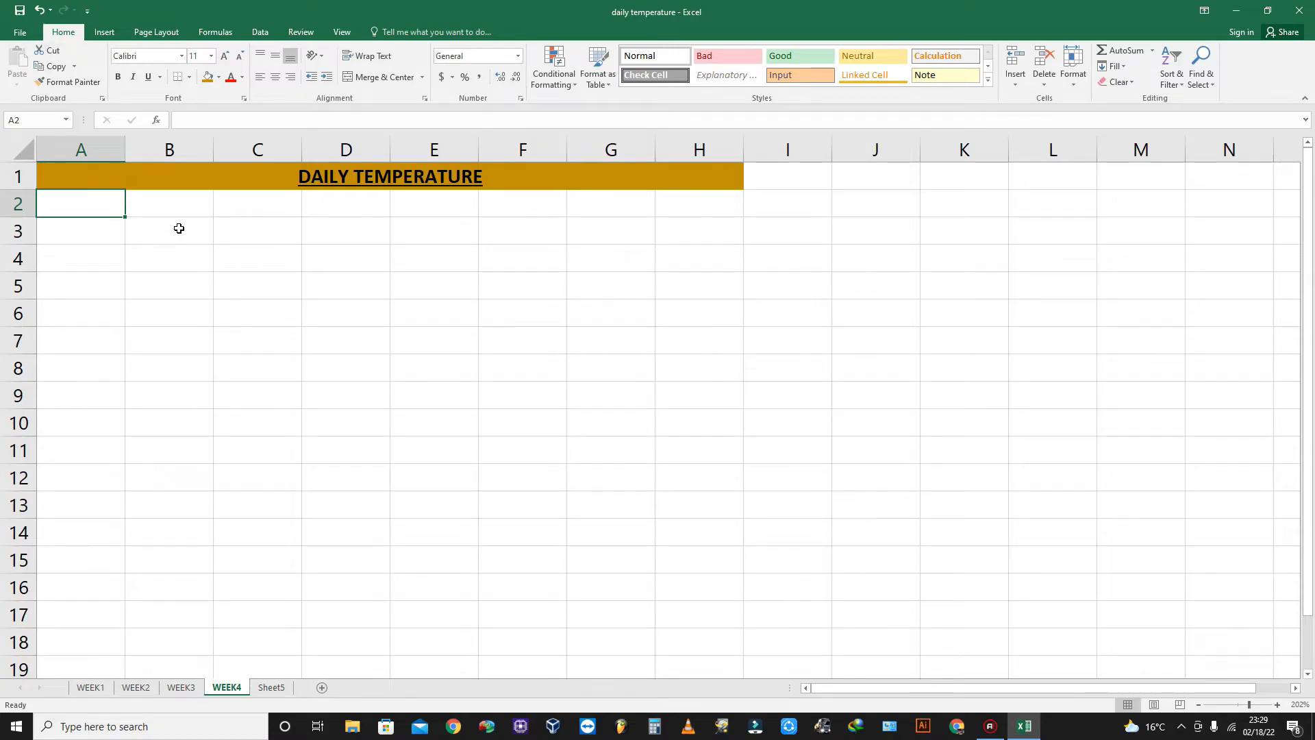
text(MONTH)
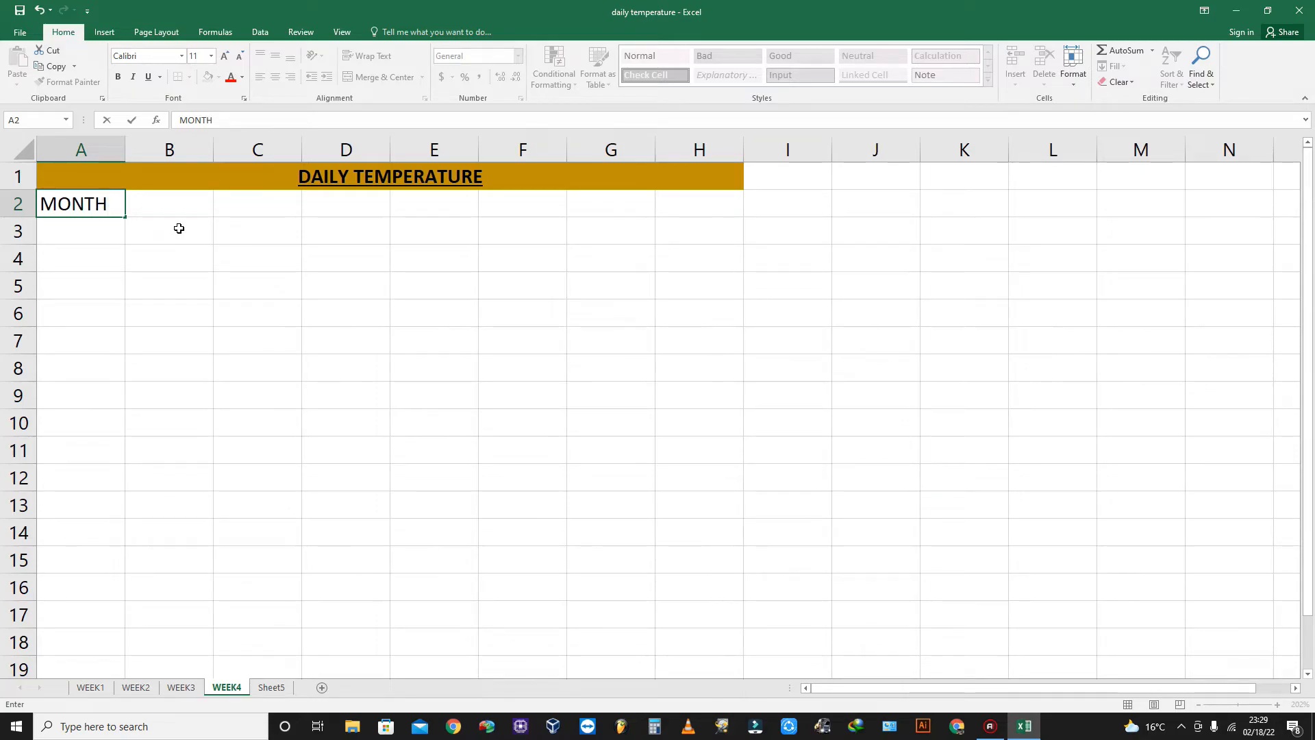
text(:JANUAR)
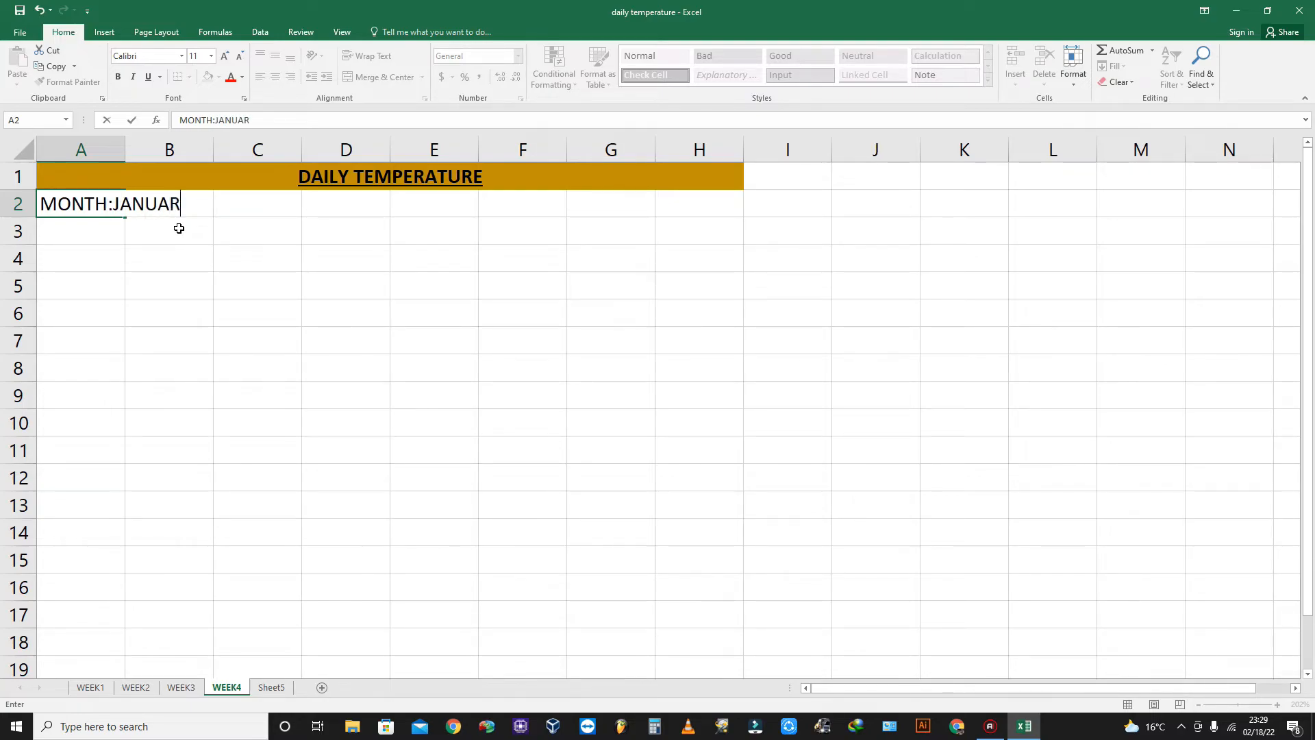
text(Y 2022)
click(314, 326)
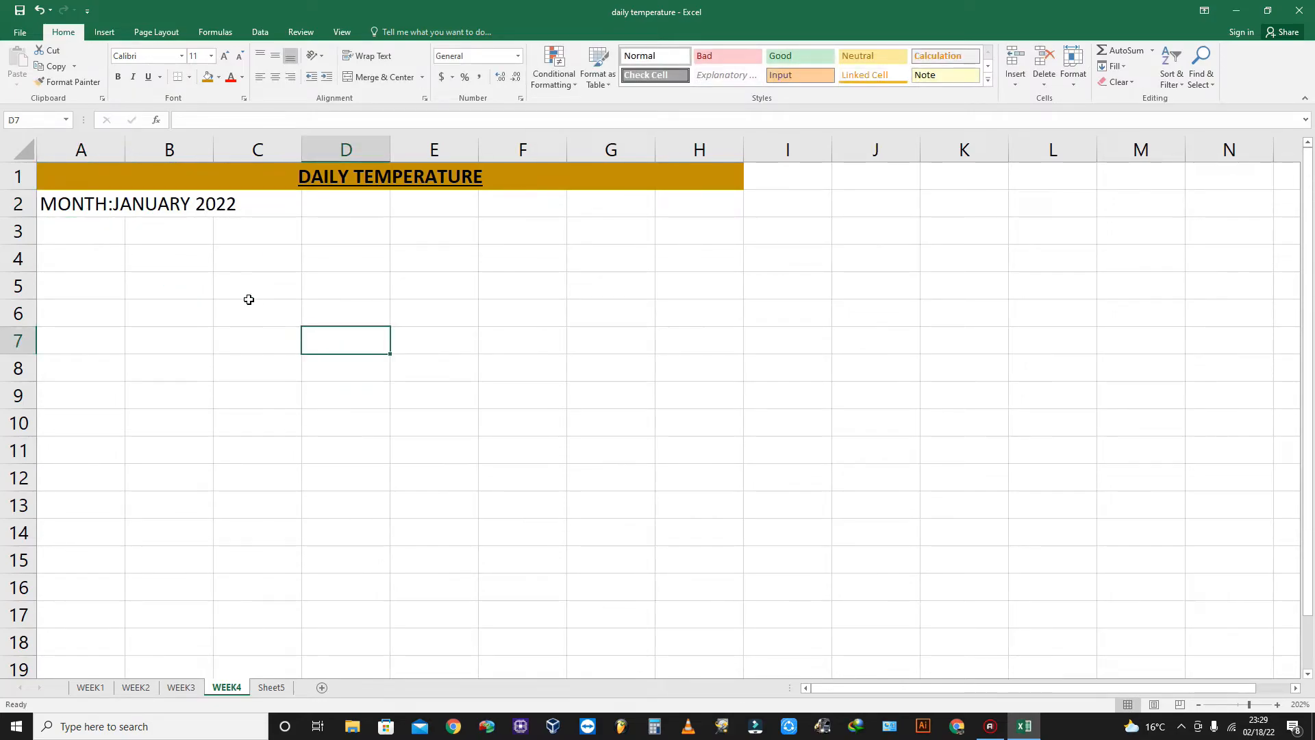
Merge and center the MONTH:JANUARY 2022 label across cells A2 to C2.
drag(70, 204, 249, 206)
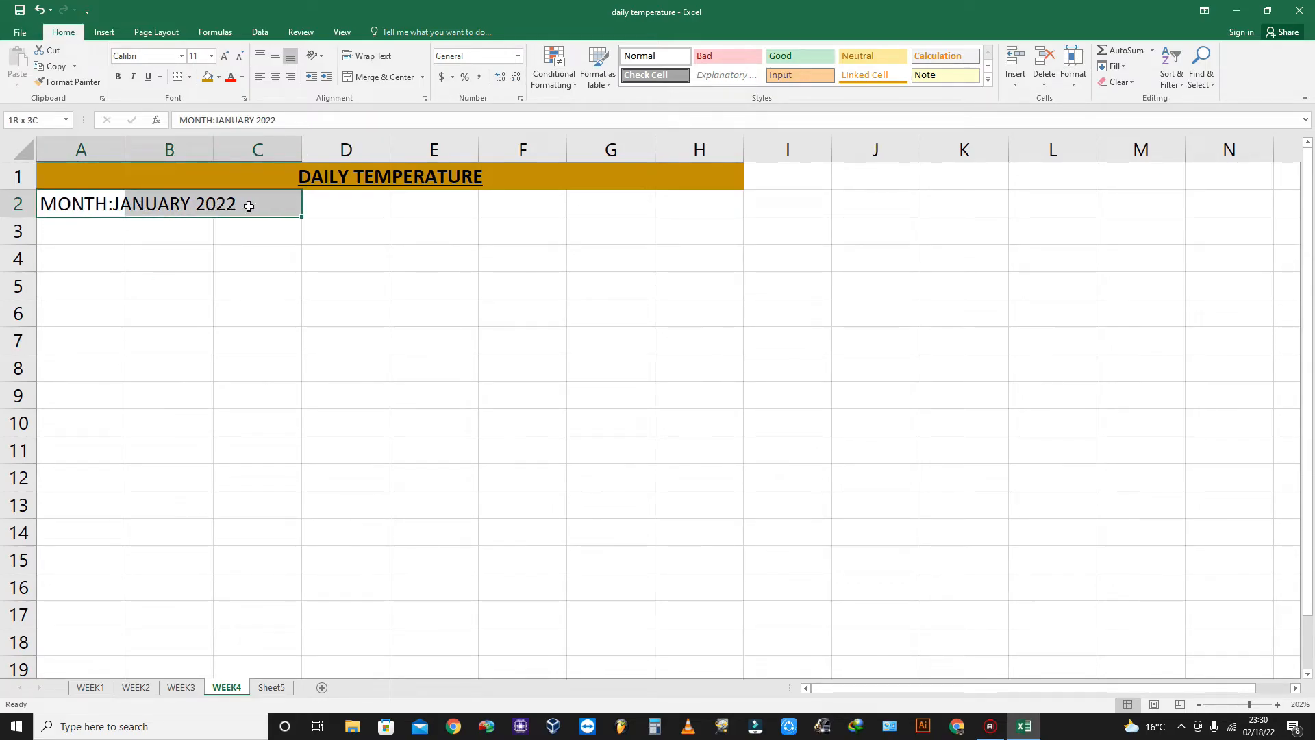
drag(249, 206, 249, 206)
click(397, 77)
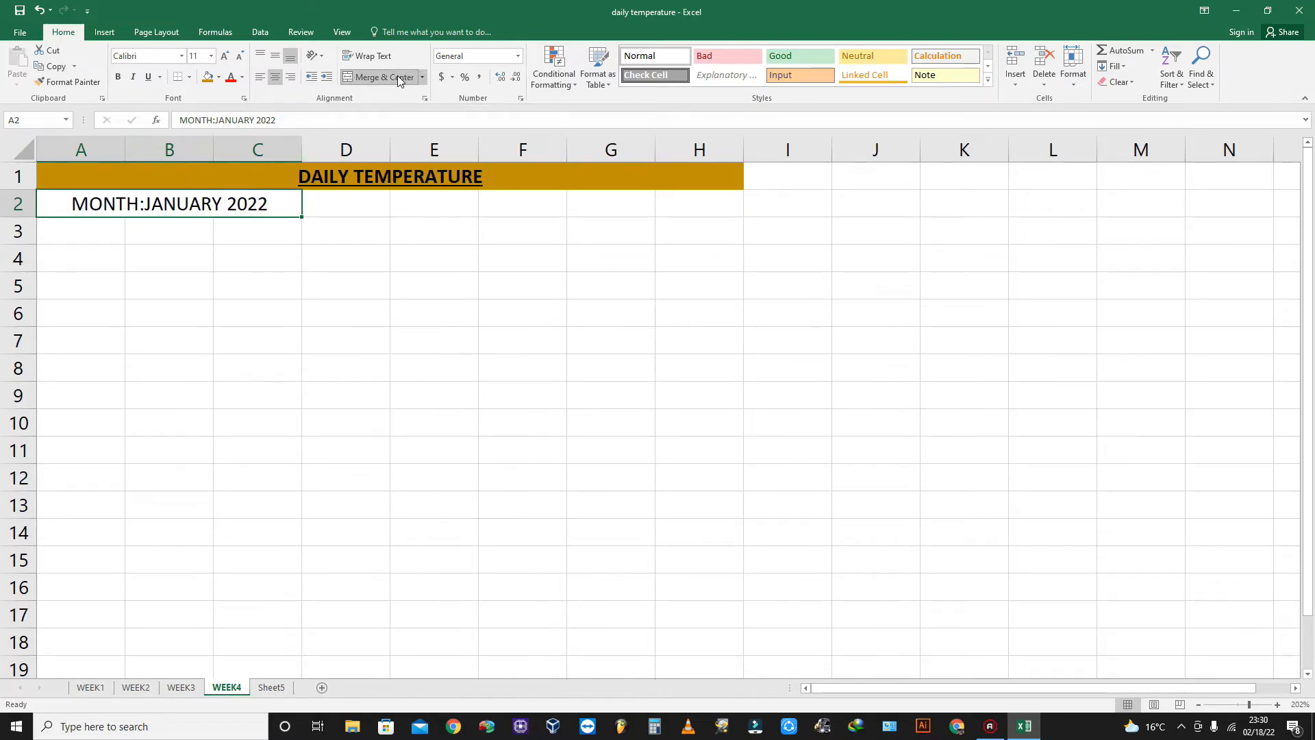
click(400, 279)
Reduce the merged month label's font size to 10 and make it italic.
click(272, 206)
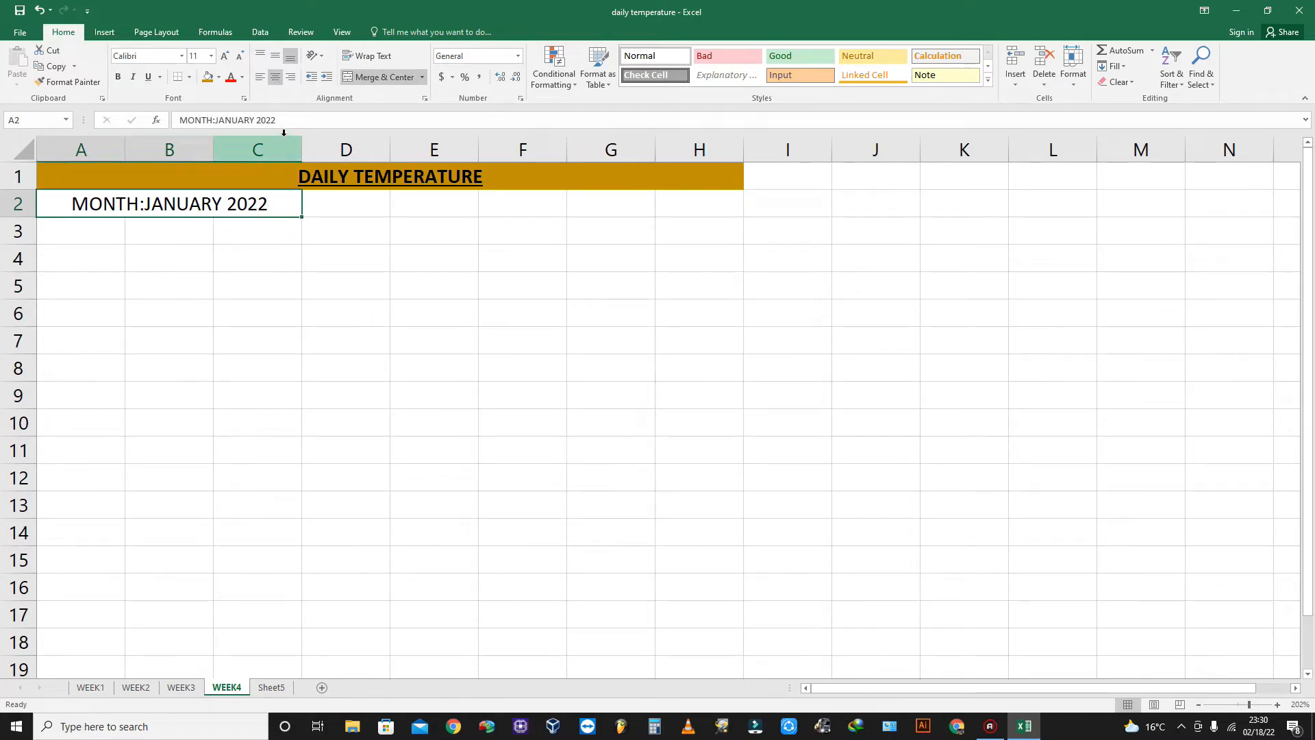
click(243, 52)
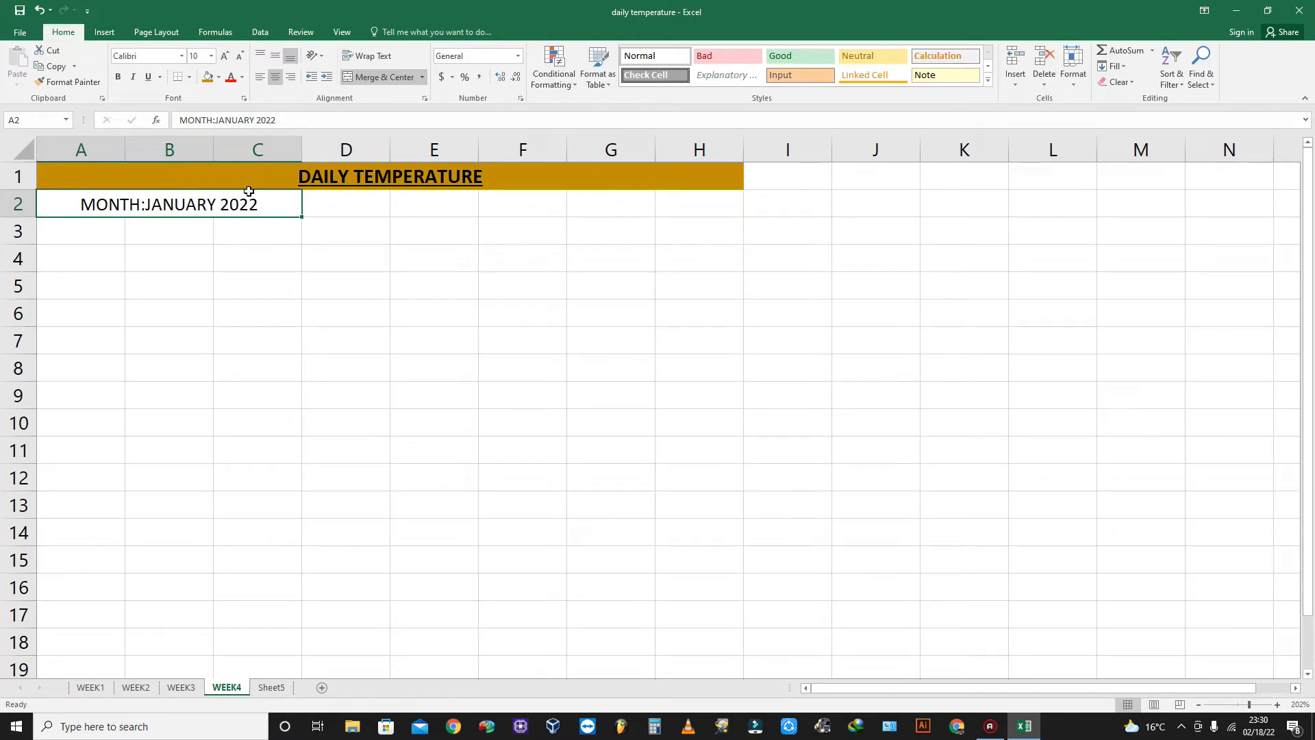
click(137, 80)
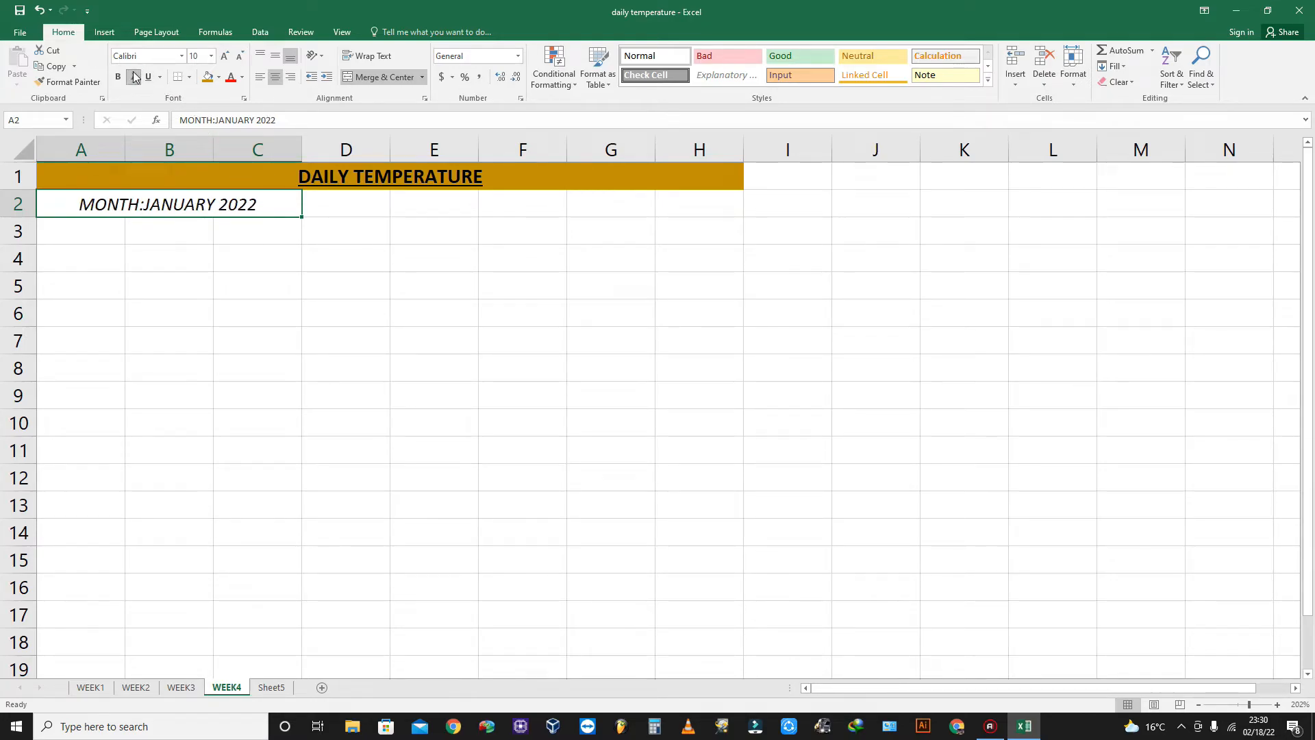
click(432, 336)
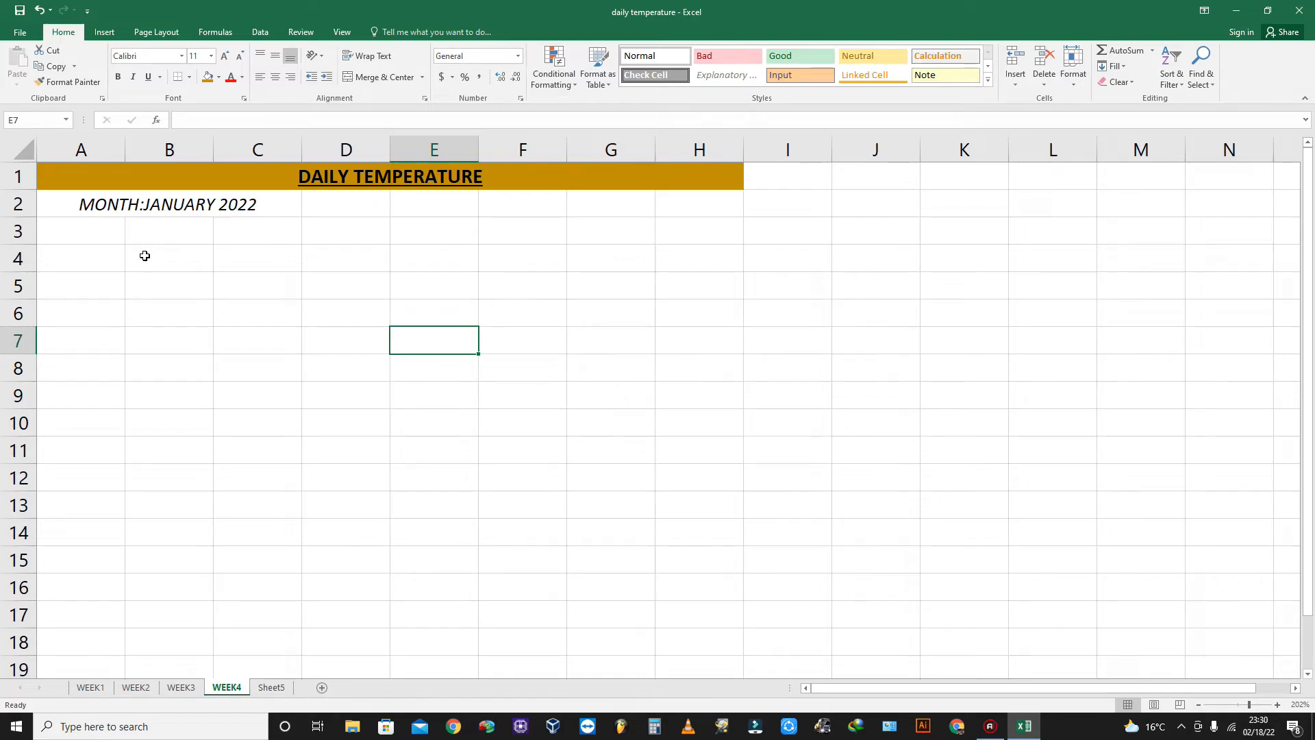
Enter the column heading DAY in cell A3 and move on to cell B3.
click(86, 237)
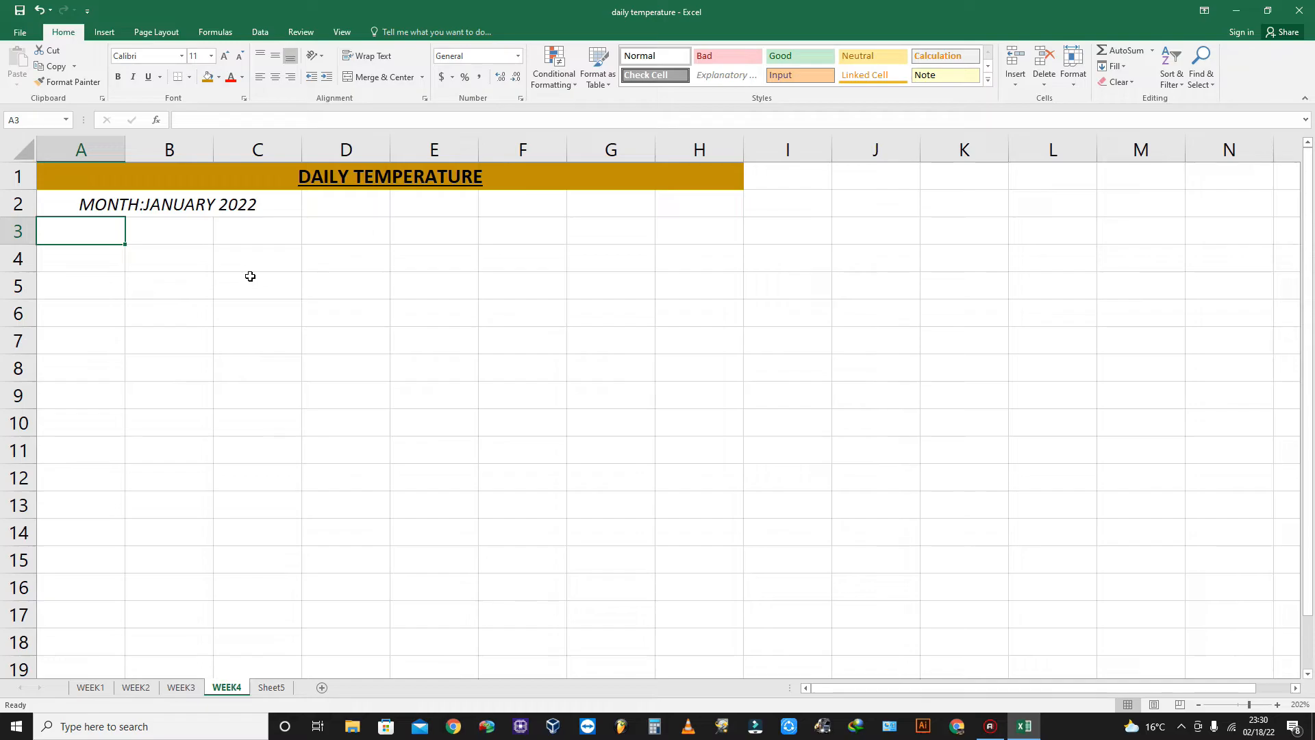
text(DAY)
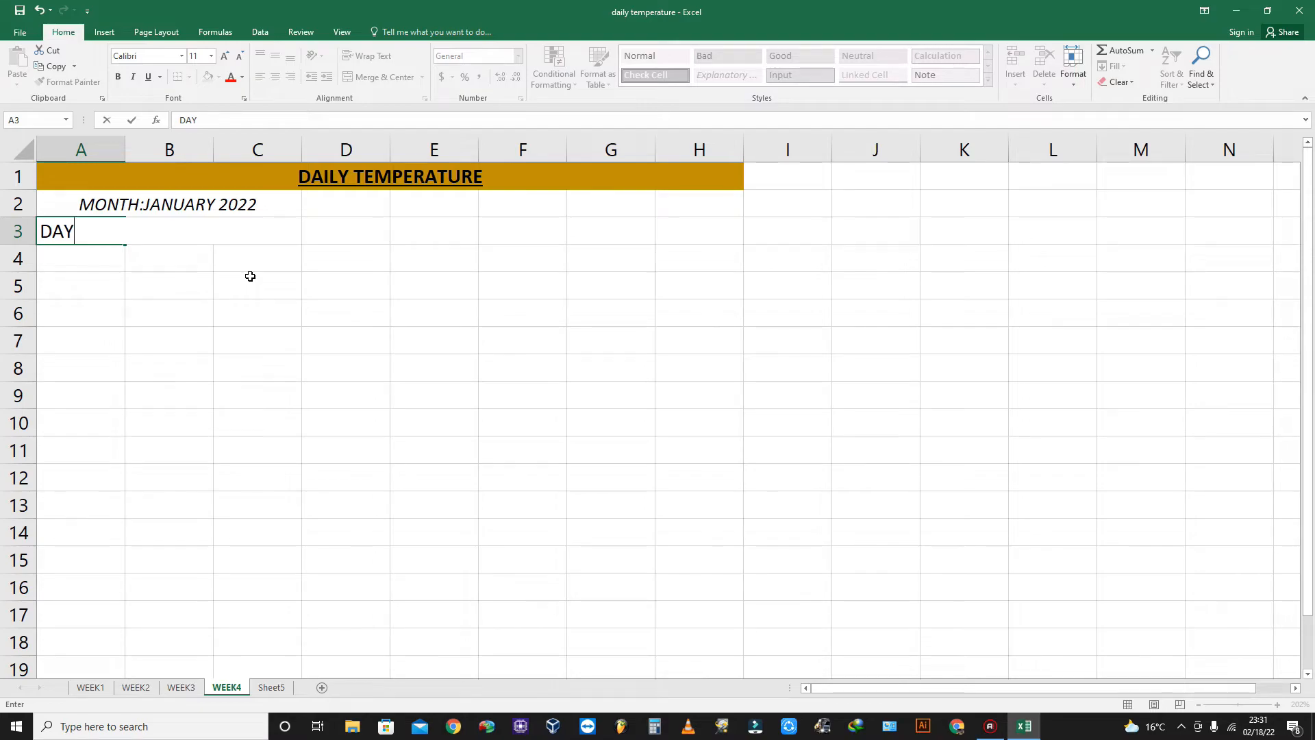
key(Tab)
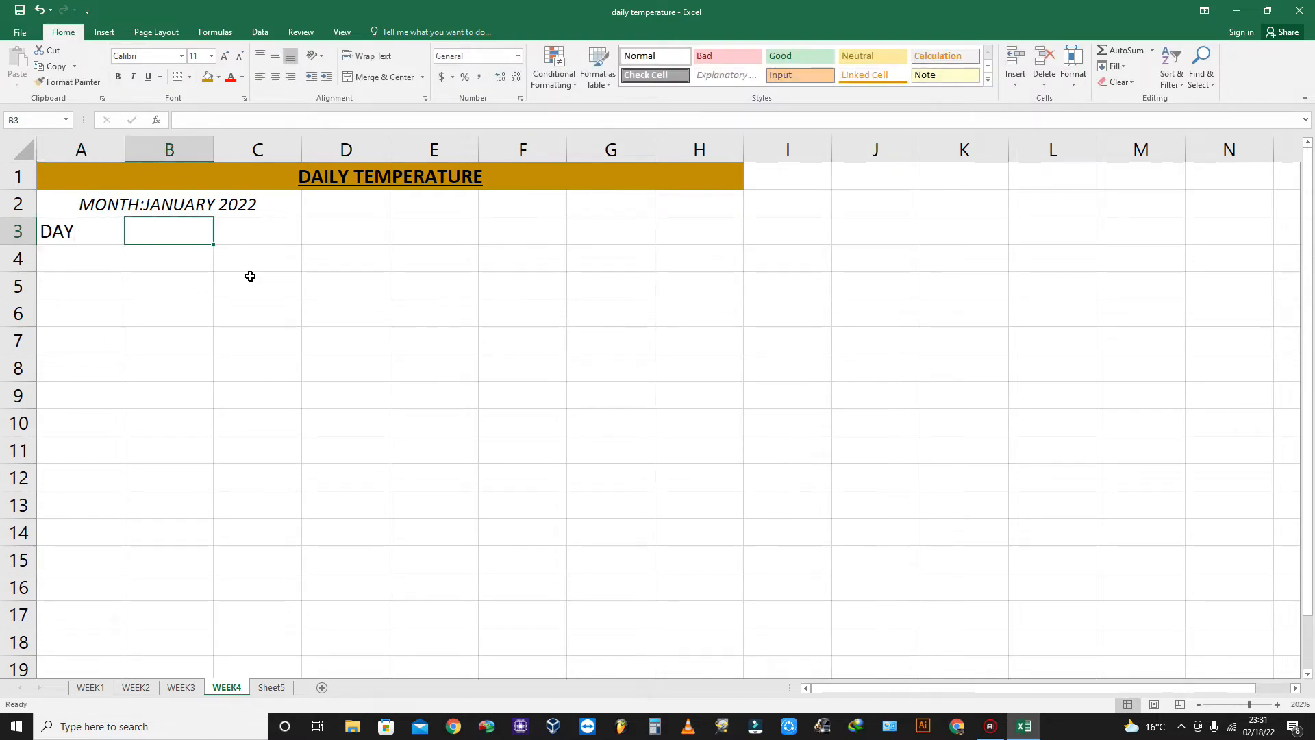
key(Left)
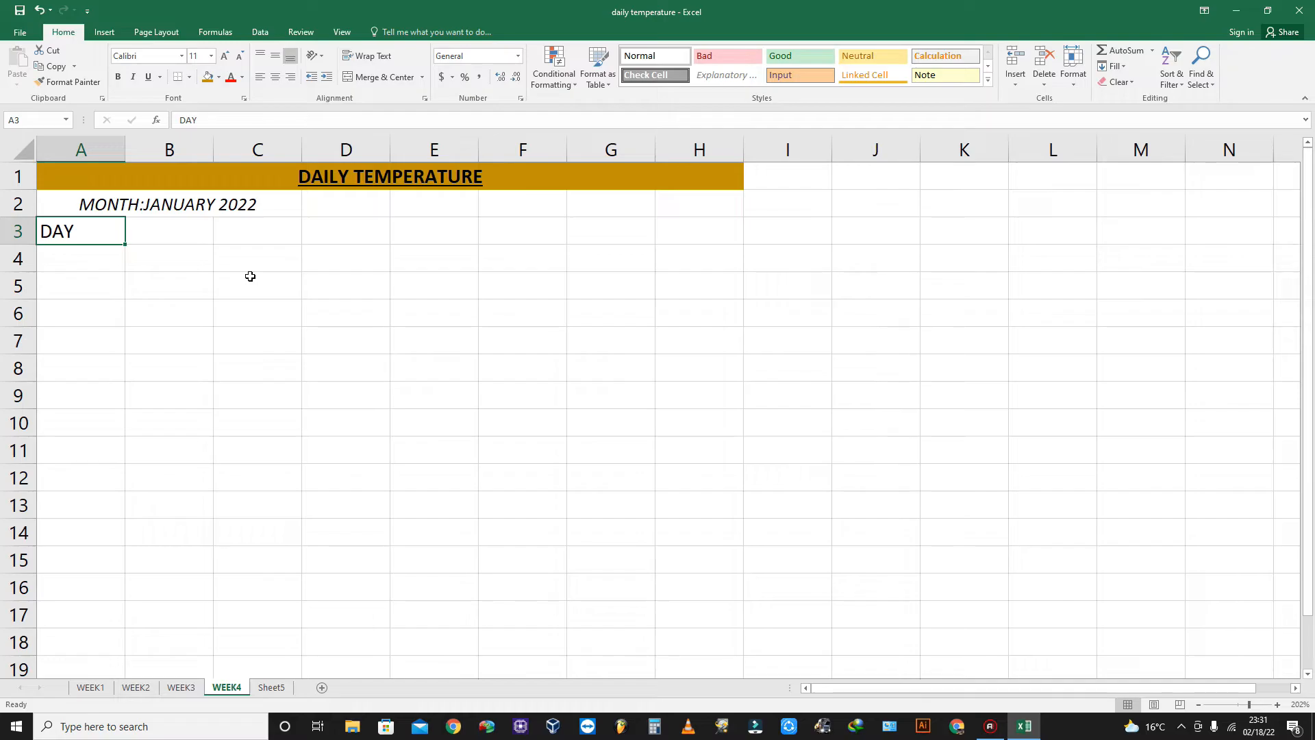
key(Right)
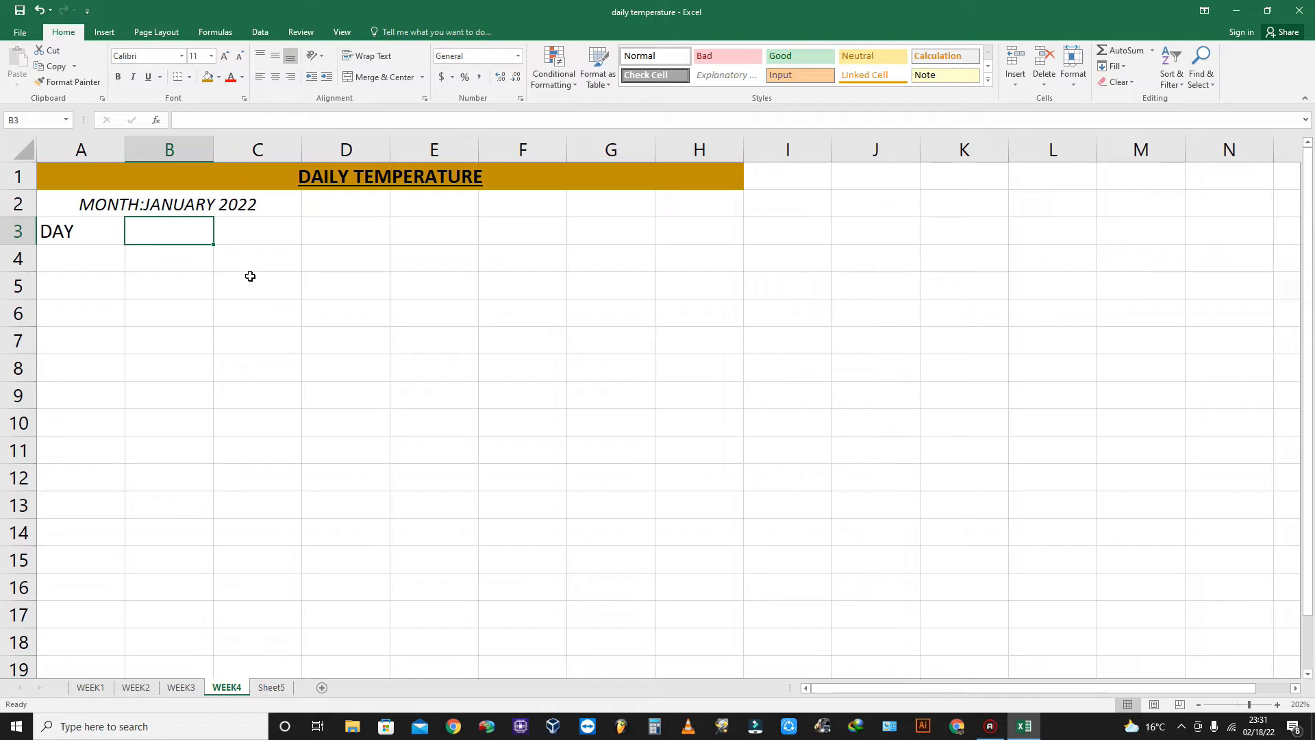
Start the heading in B3 with Min and insert the Modifier Letter Small O symbol (1D52) as a degree sign.
text(M)
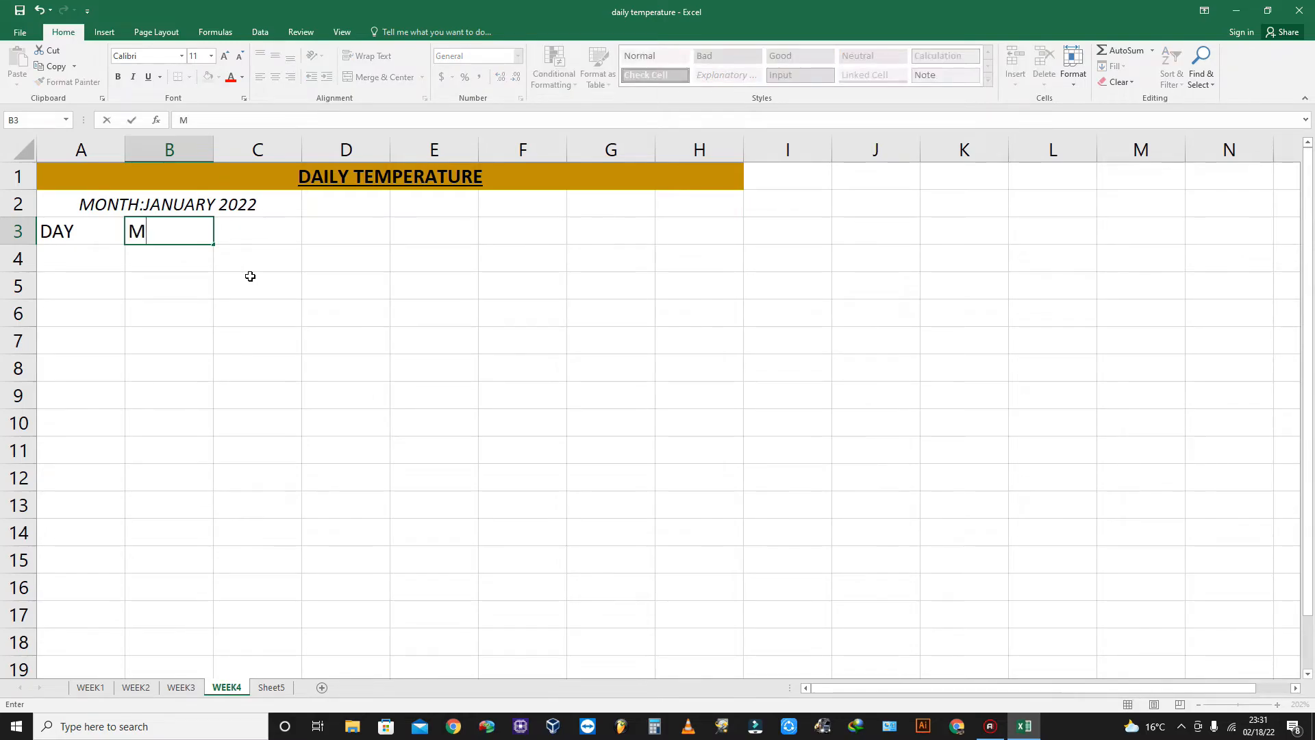
text(in)
click(113, 34)
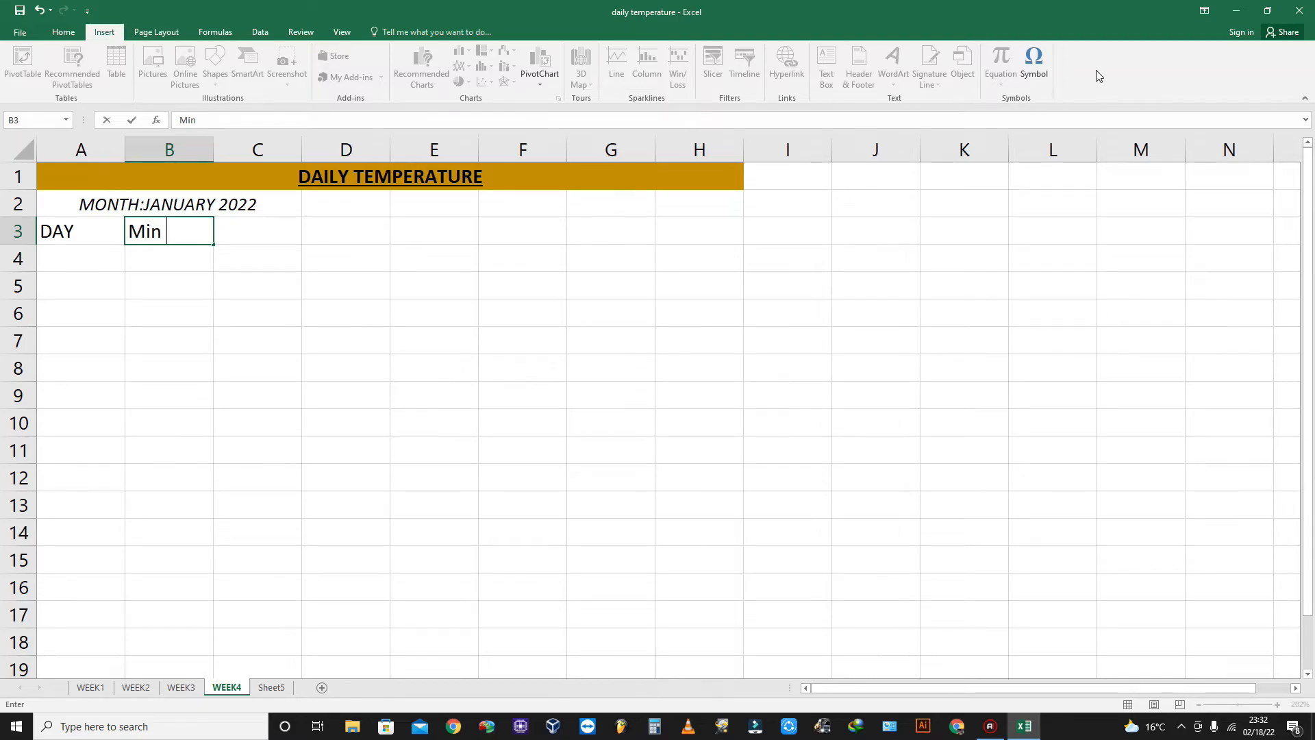
click(1032, 66)
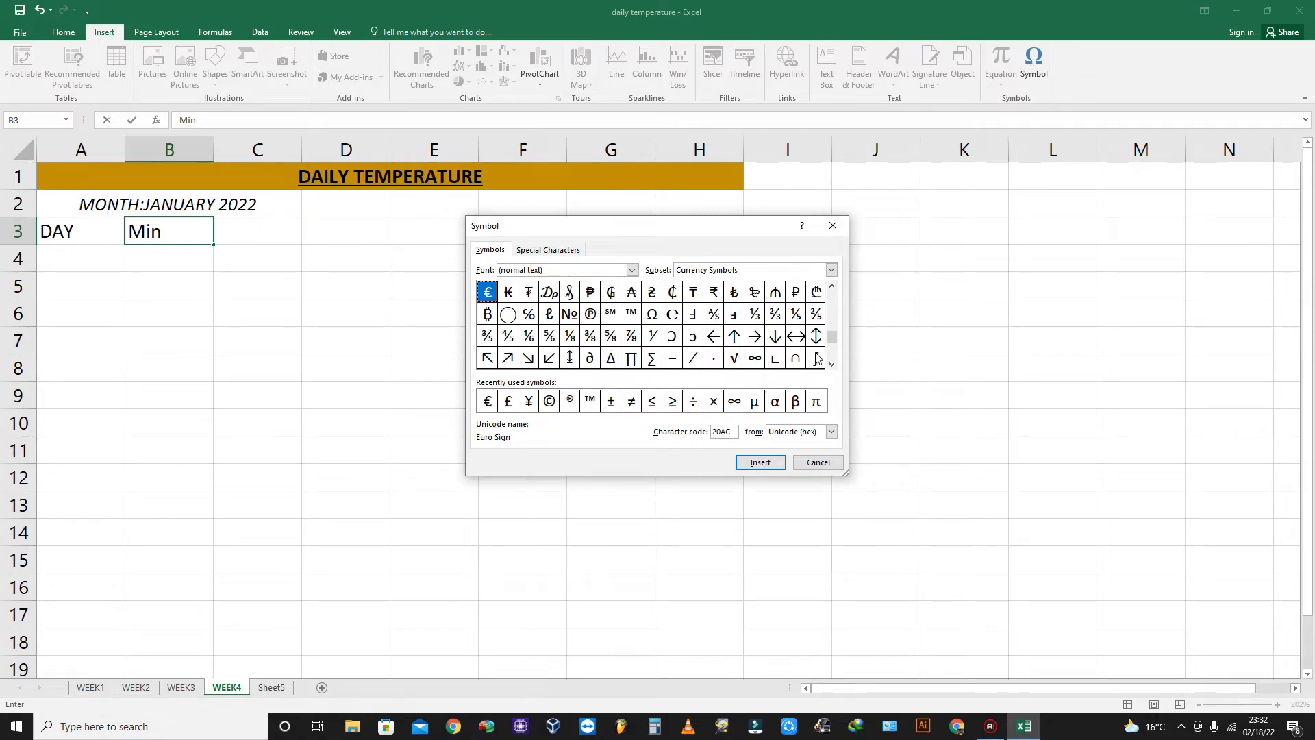
click(833, 287)
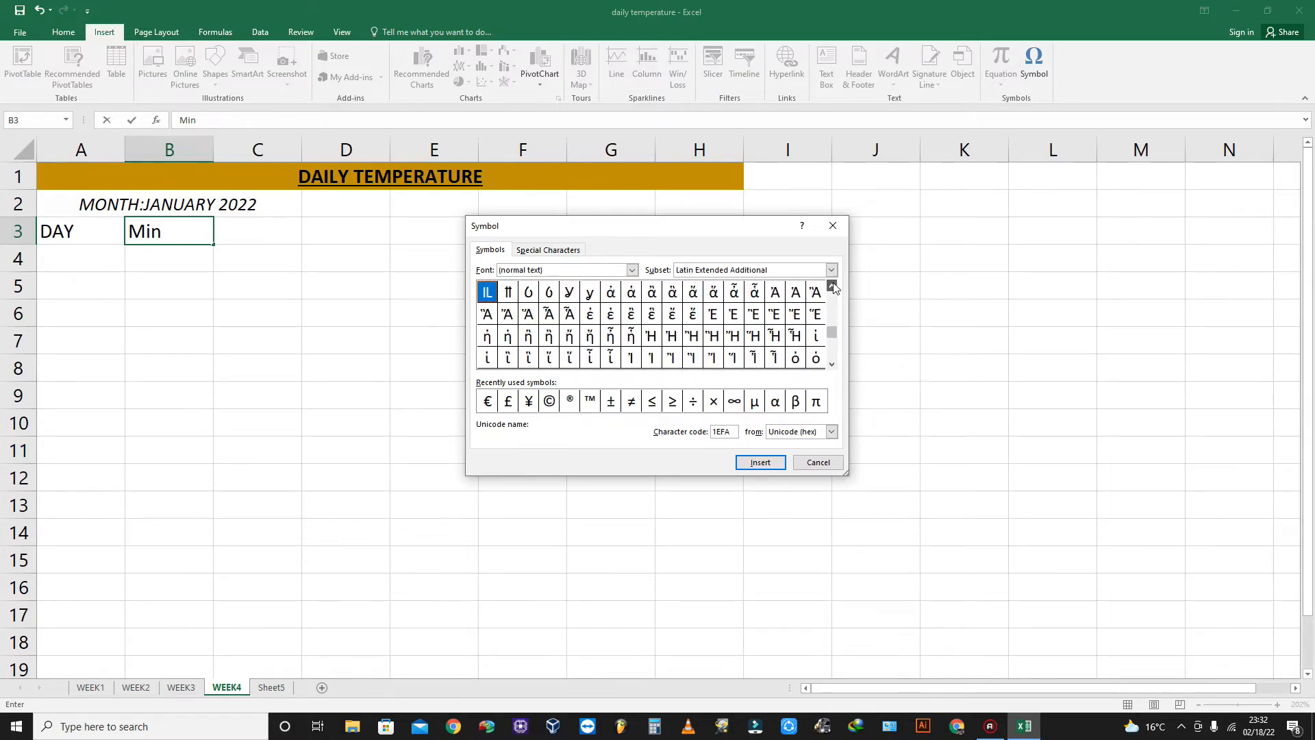
click(832, 287)
click(510, 336)
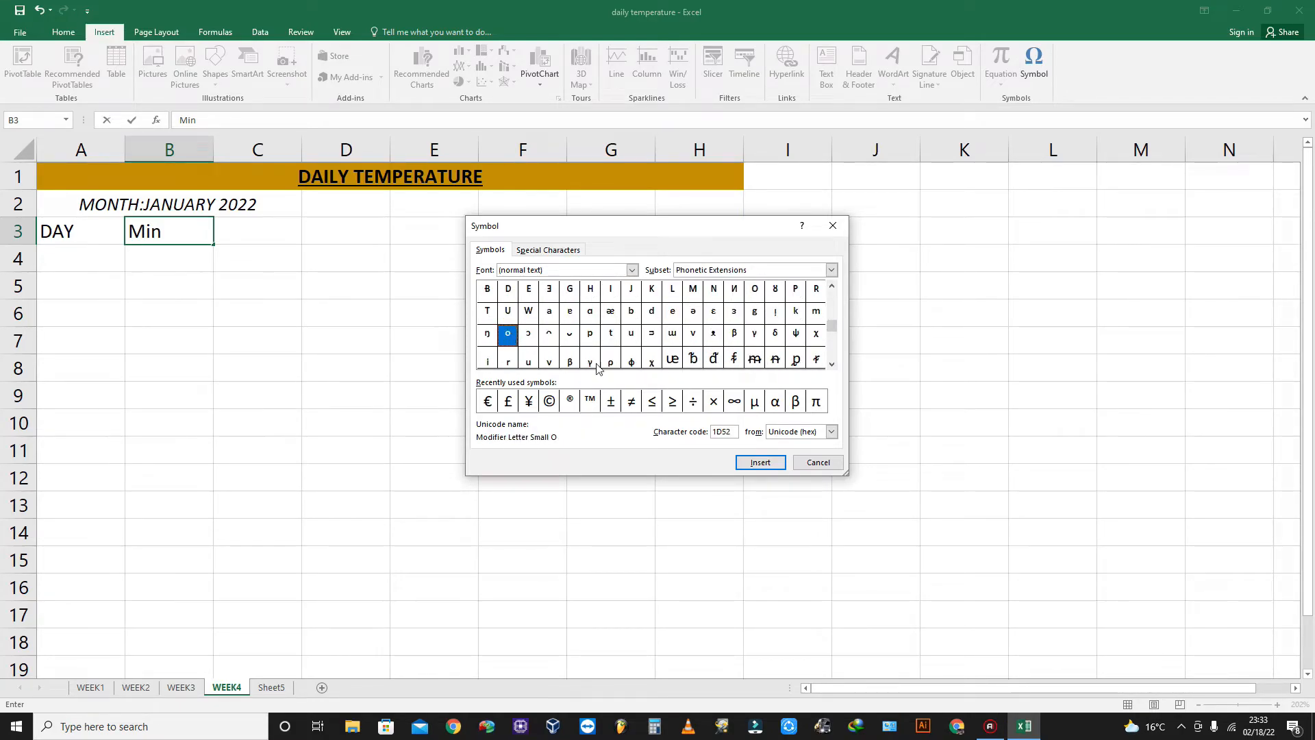
click(760, 463)
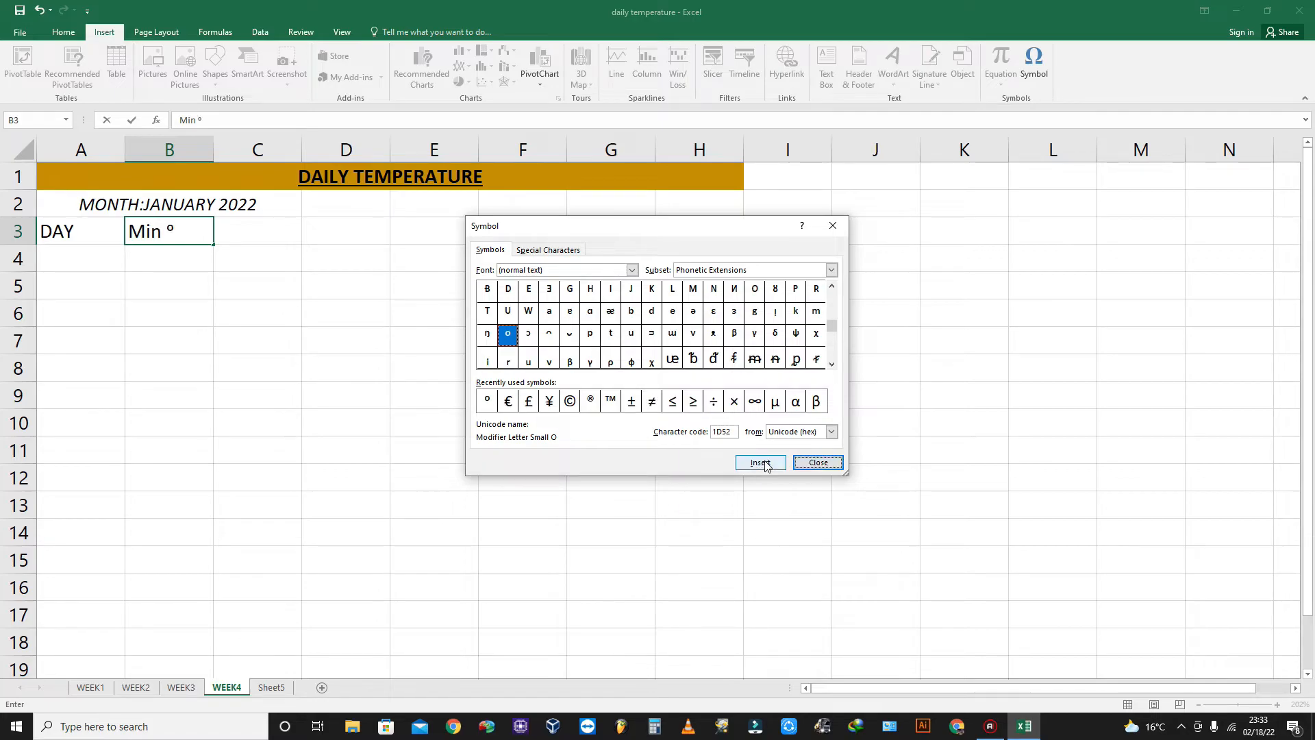
click(820, 463)
Complete the B3 heading with a c directly after the degree sign, without a space between them.
text(c)
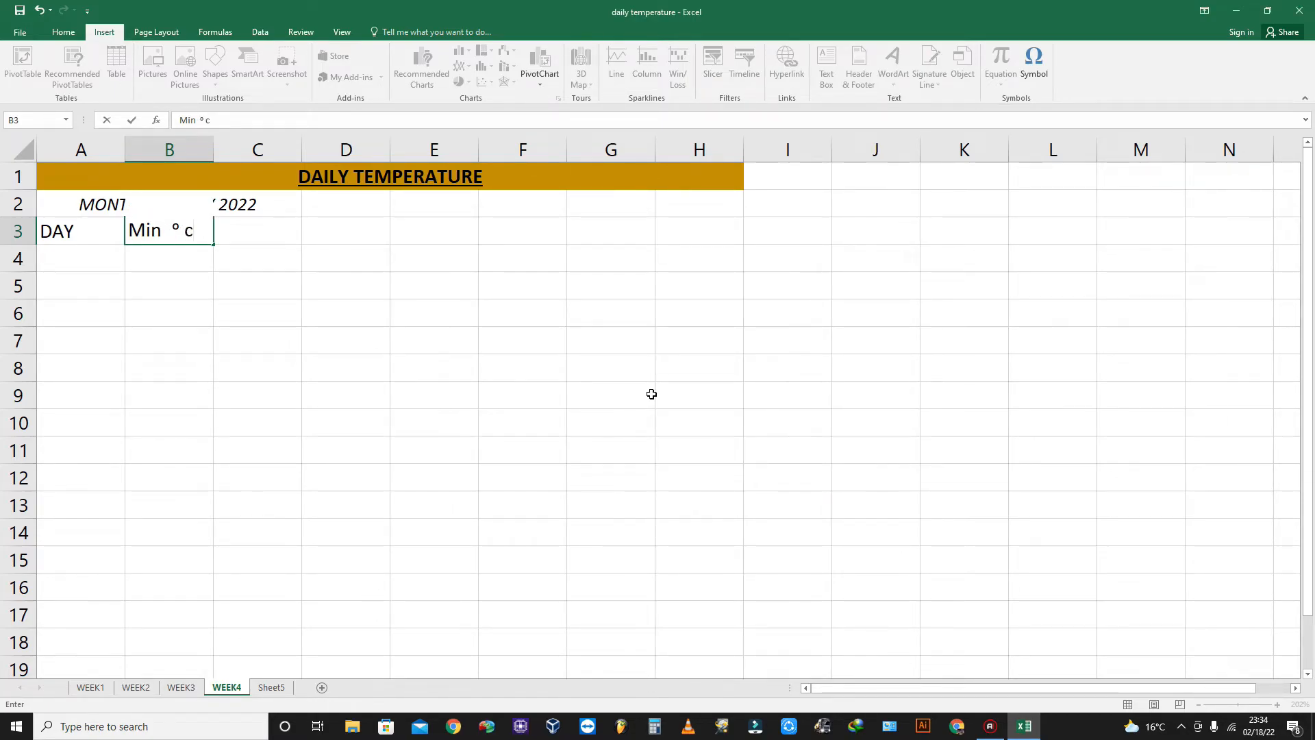
click(188, 230)
key(BackSpace)
key(ctrl+Return)
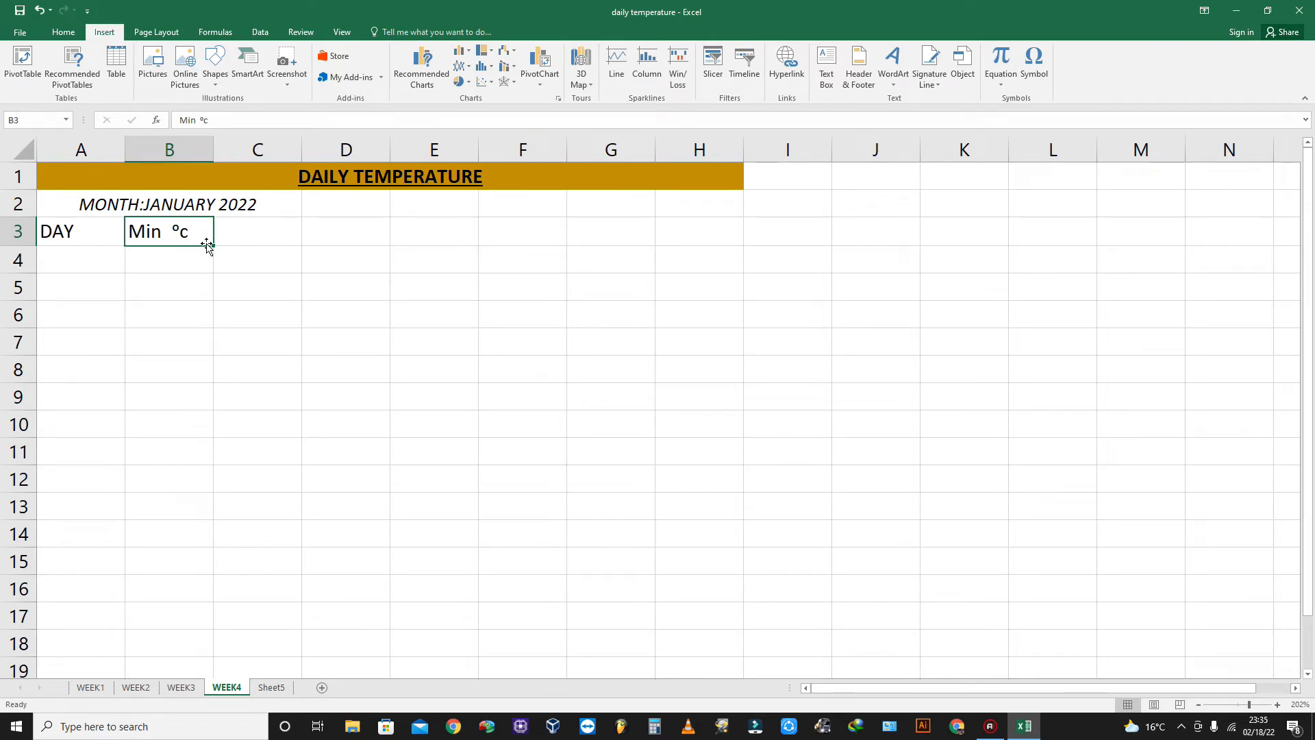
Copy the Min ºc heading from cell B3 into cell C3 and clear the copy selection.
key(ctrl+c)
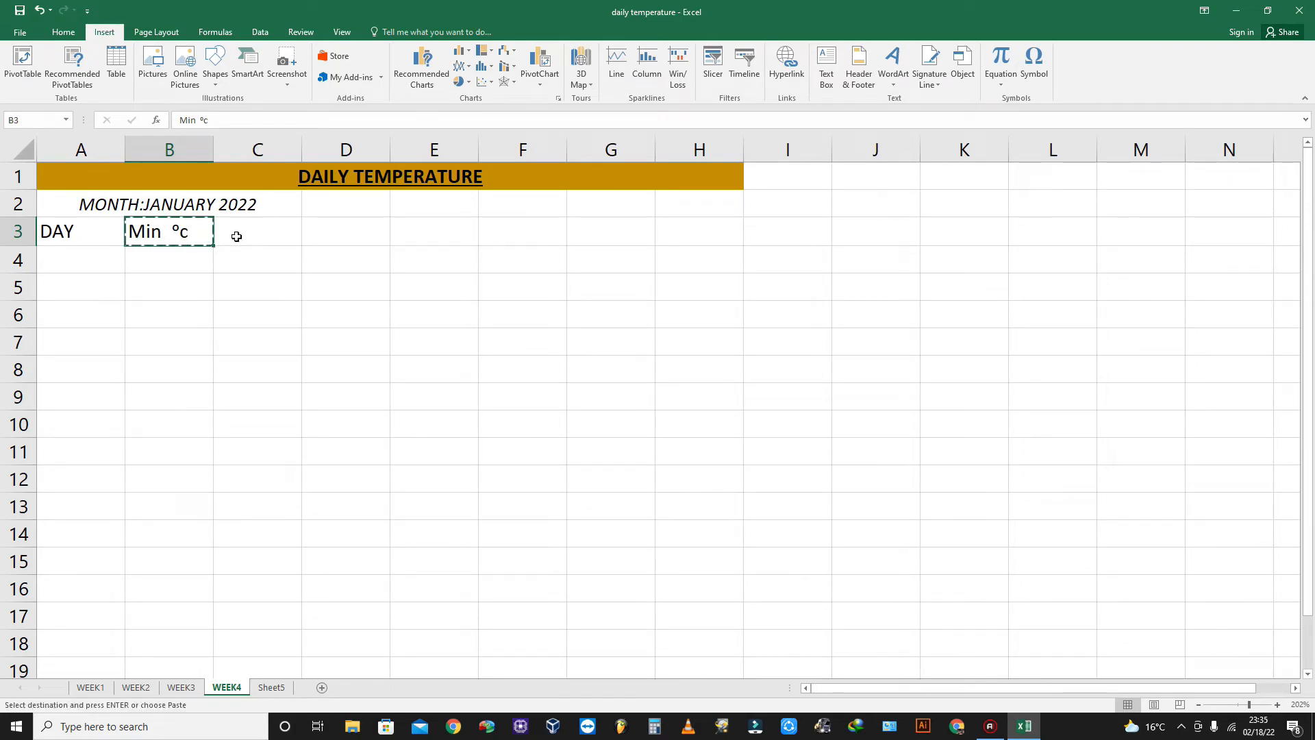
click(255, 231)
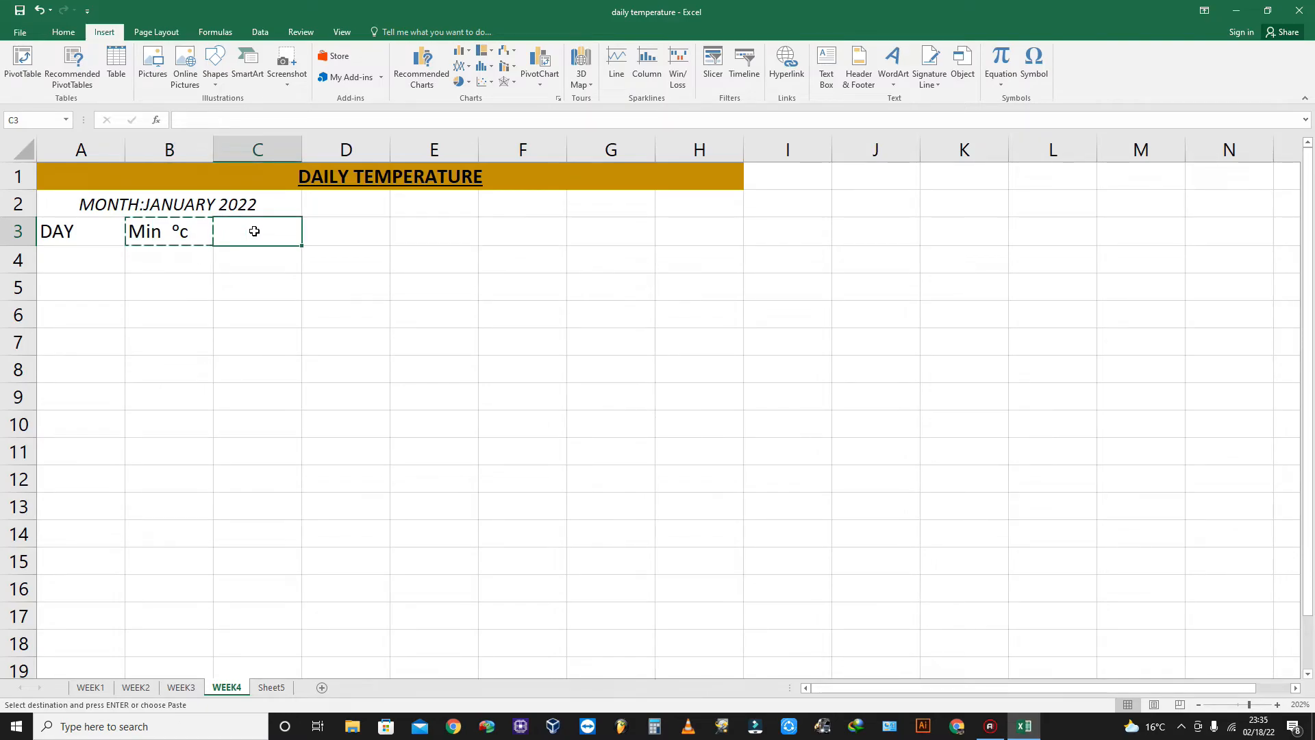
key(ctrl+v)
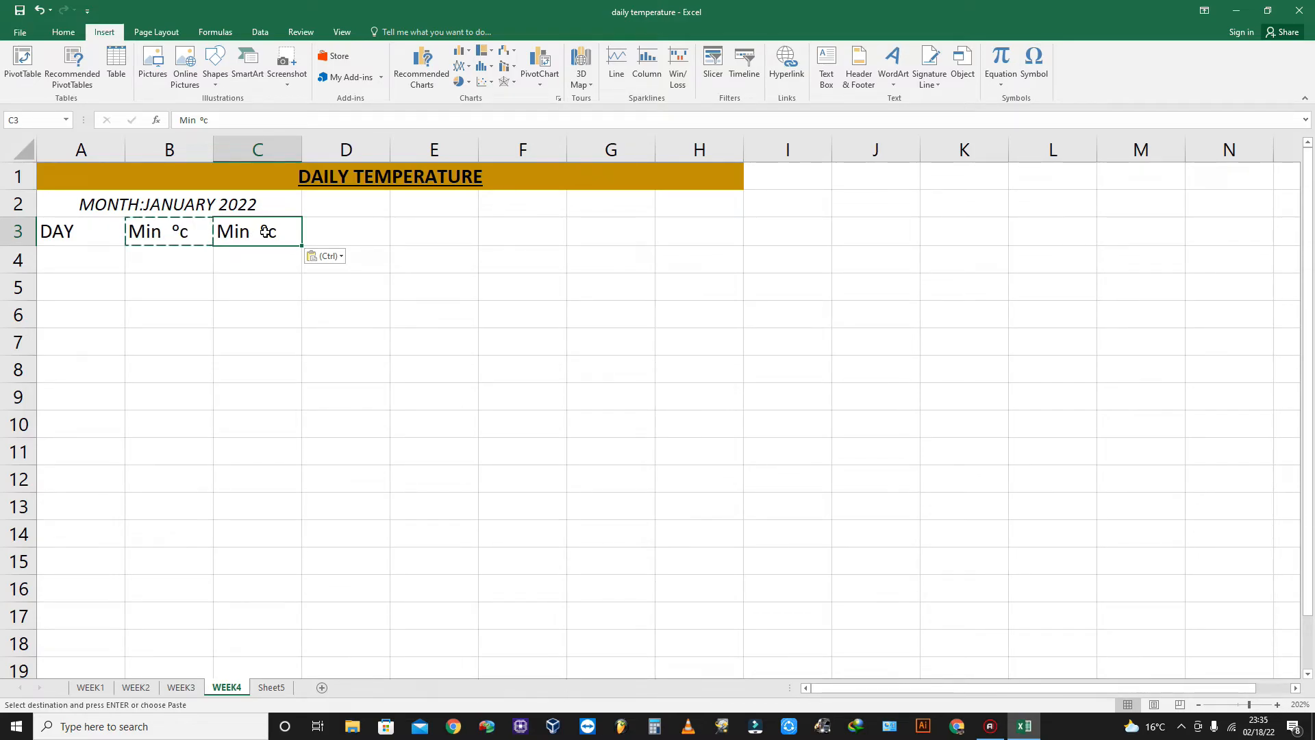
click(312, 358)
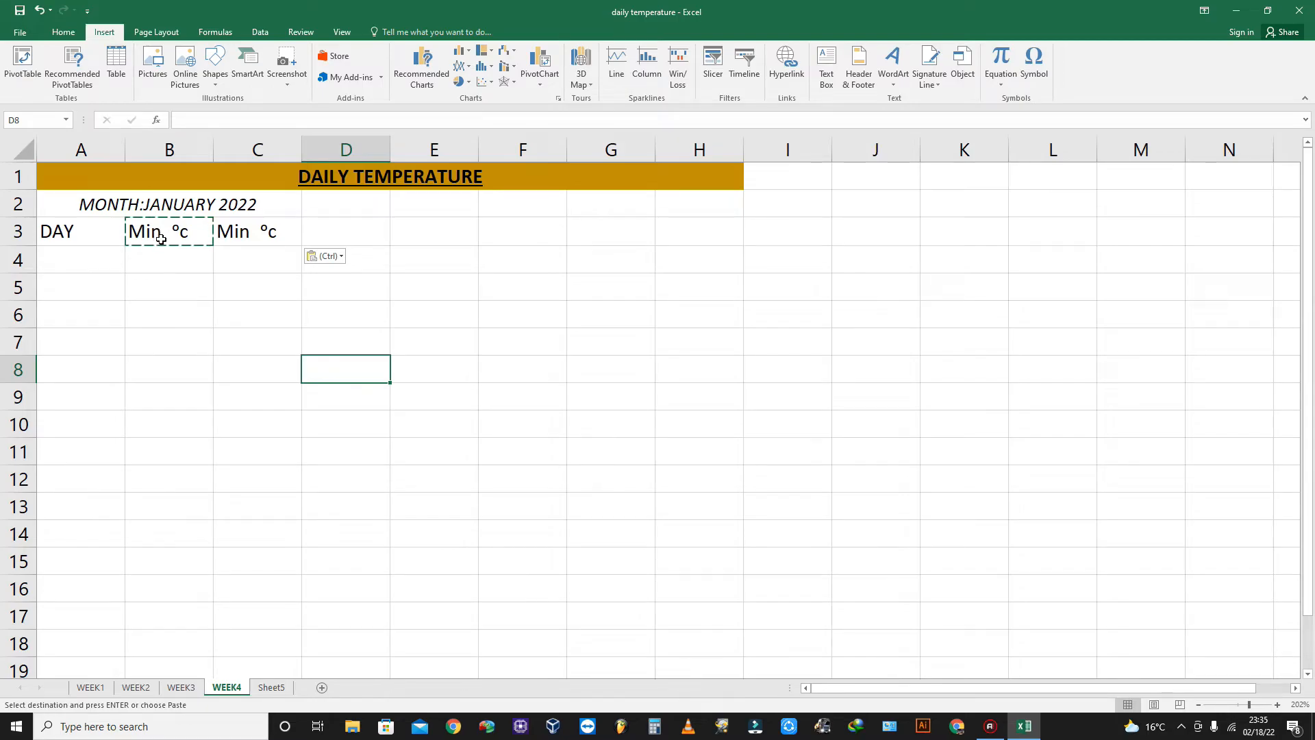
key(Escape)
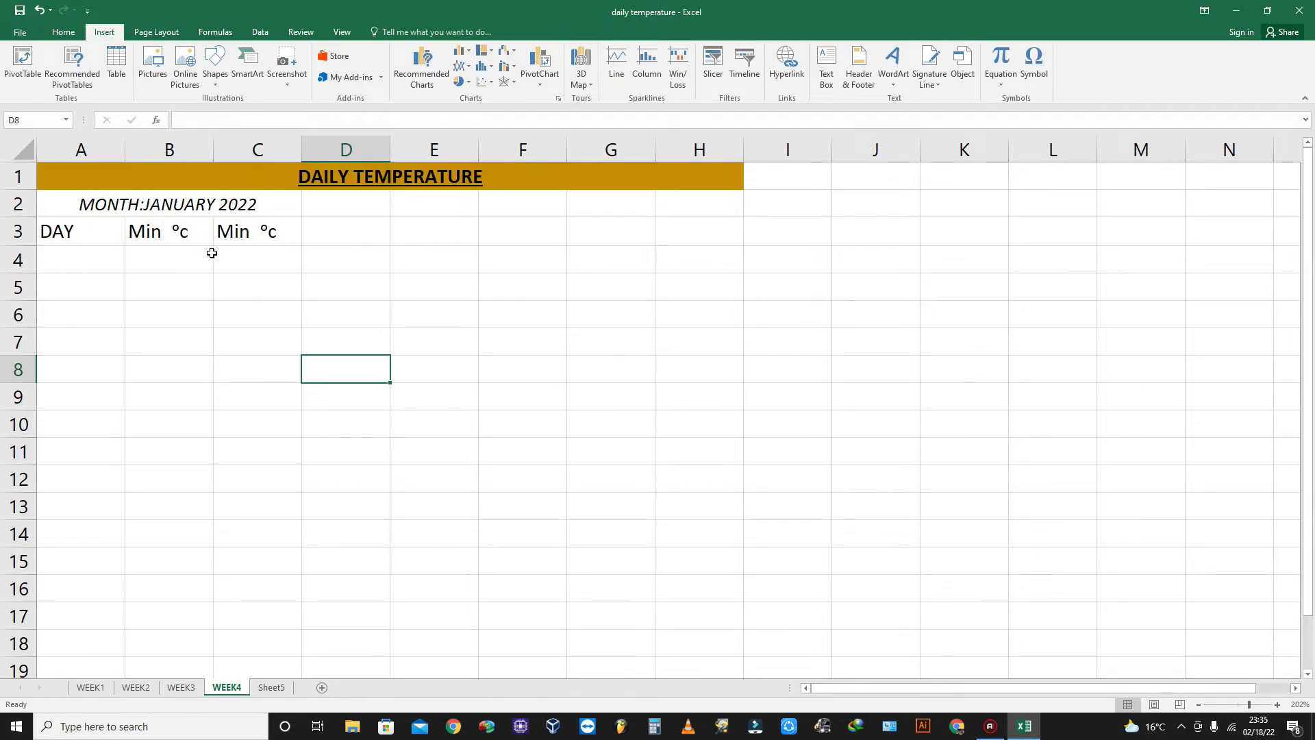
Widen columns A, B and C to about twice their width.
click(411, 313)
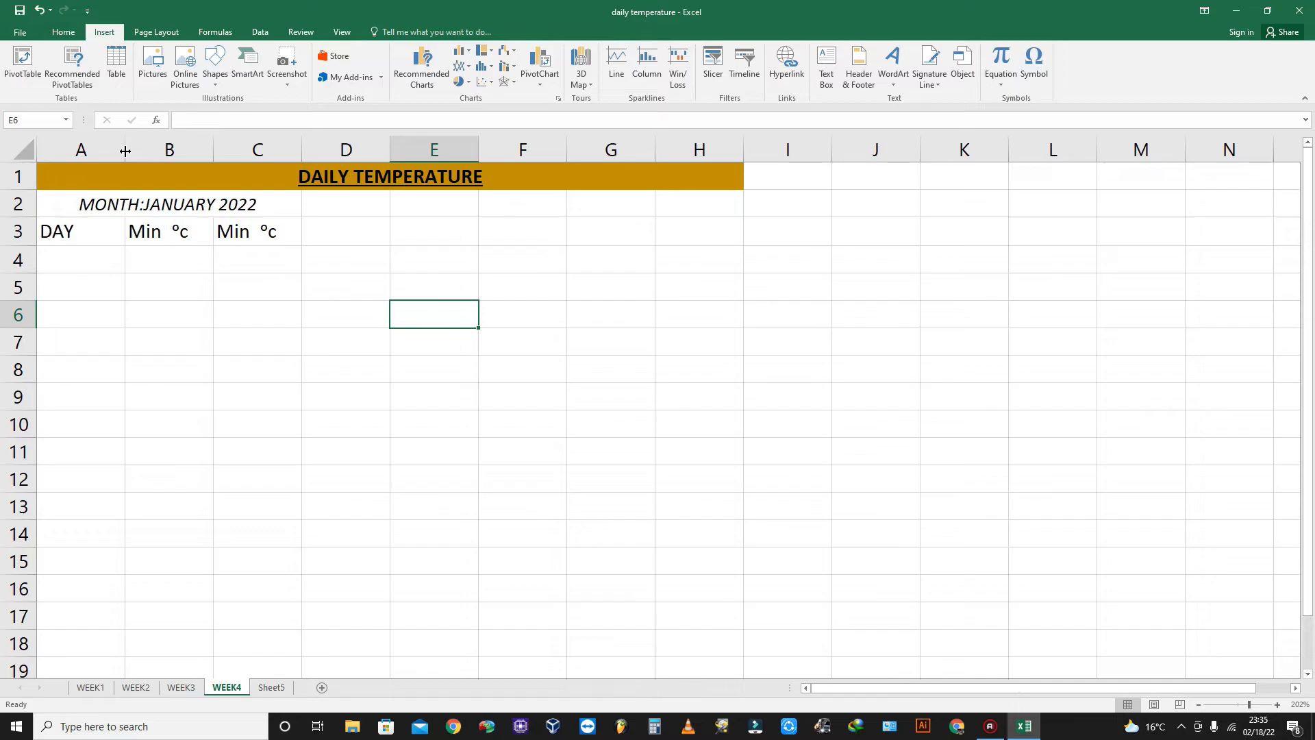
drag(125, 149, 225, 146)
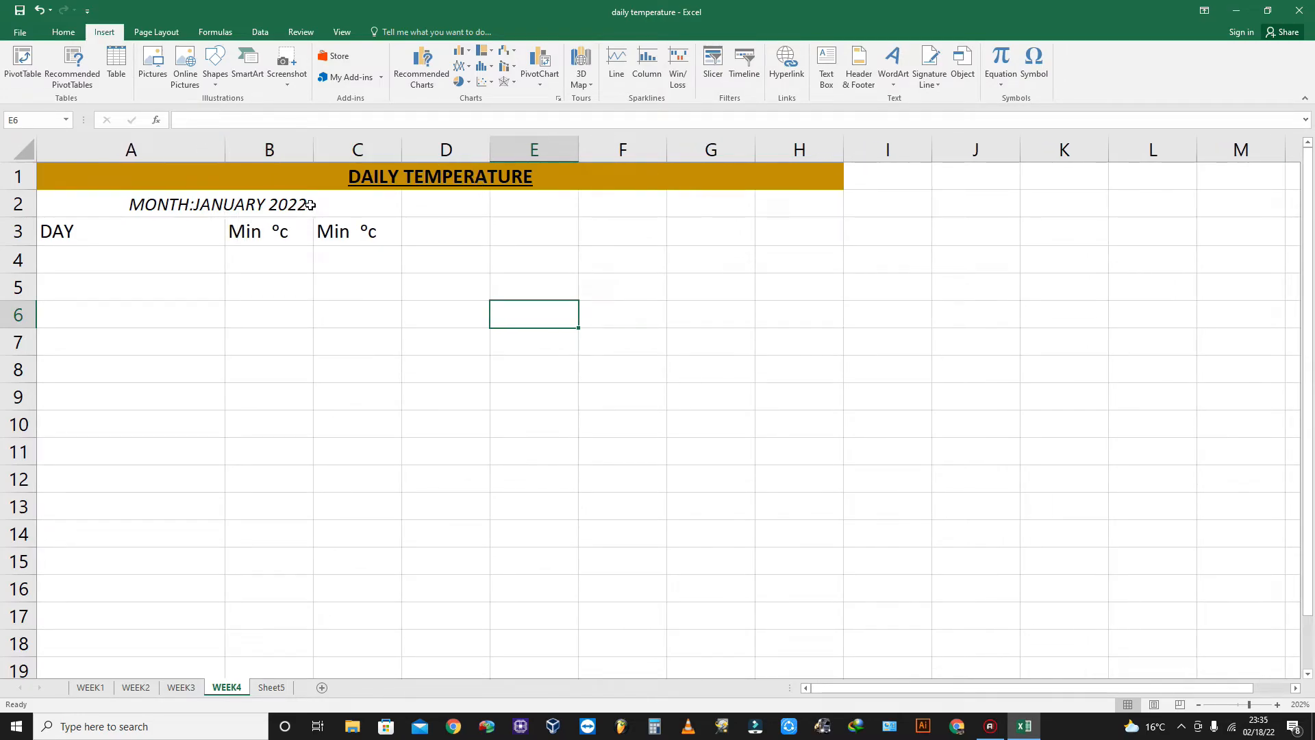
drag(313, 149, 401, 146)
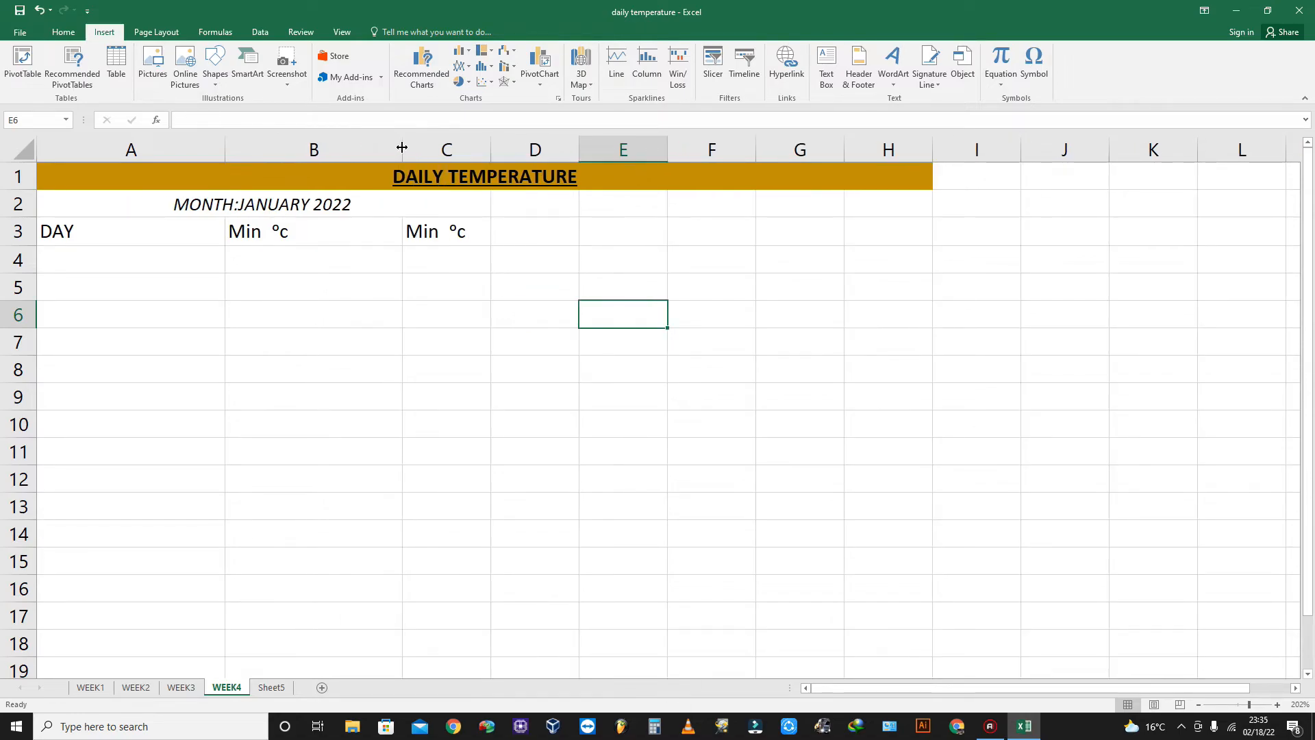
drag(493, 145, 587, 144)
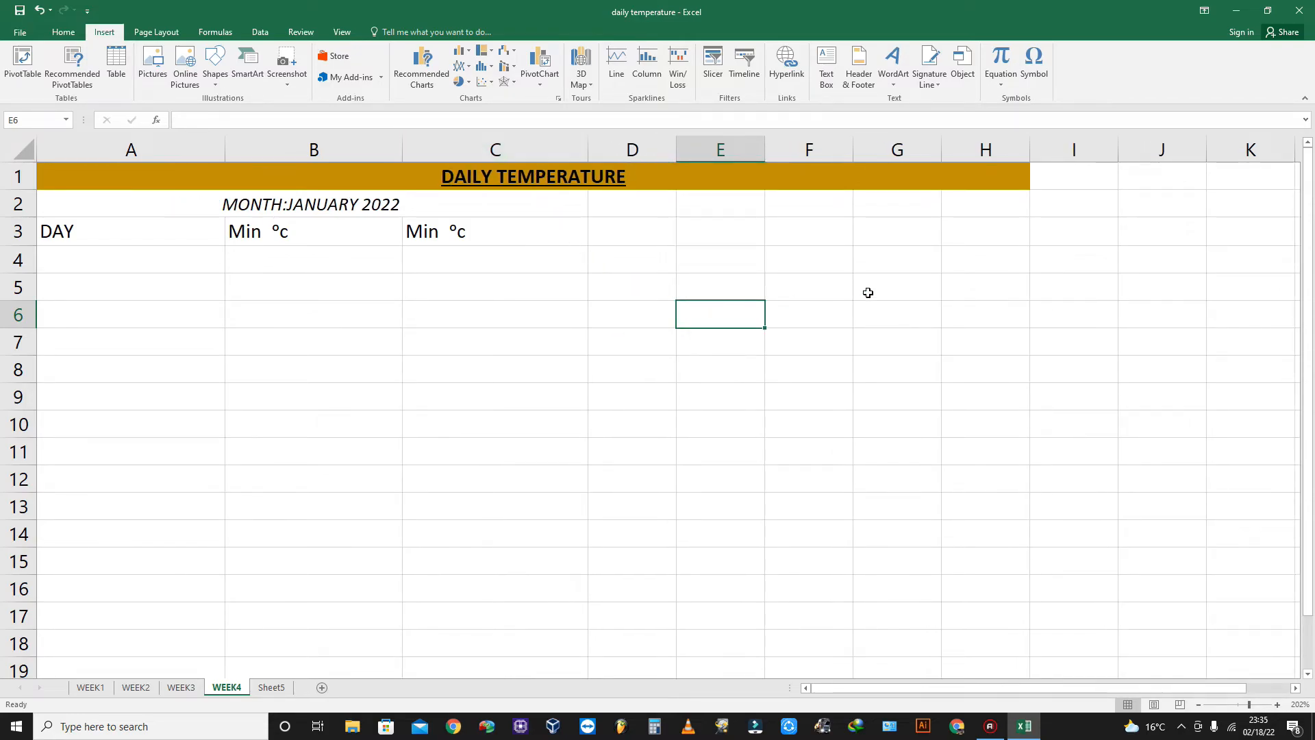
click(905, 281)
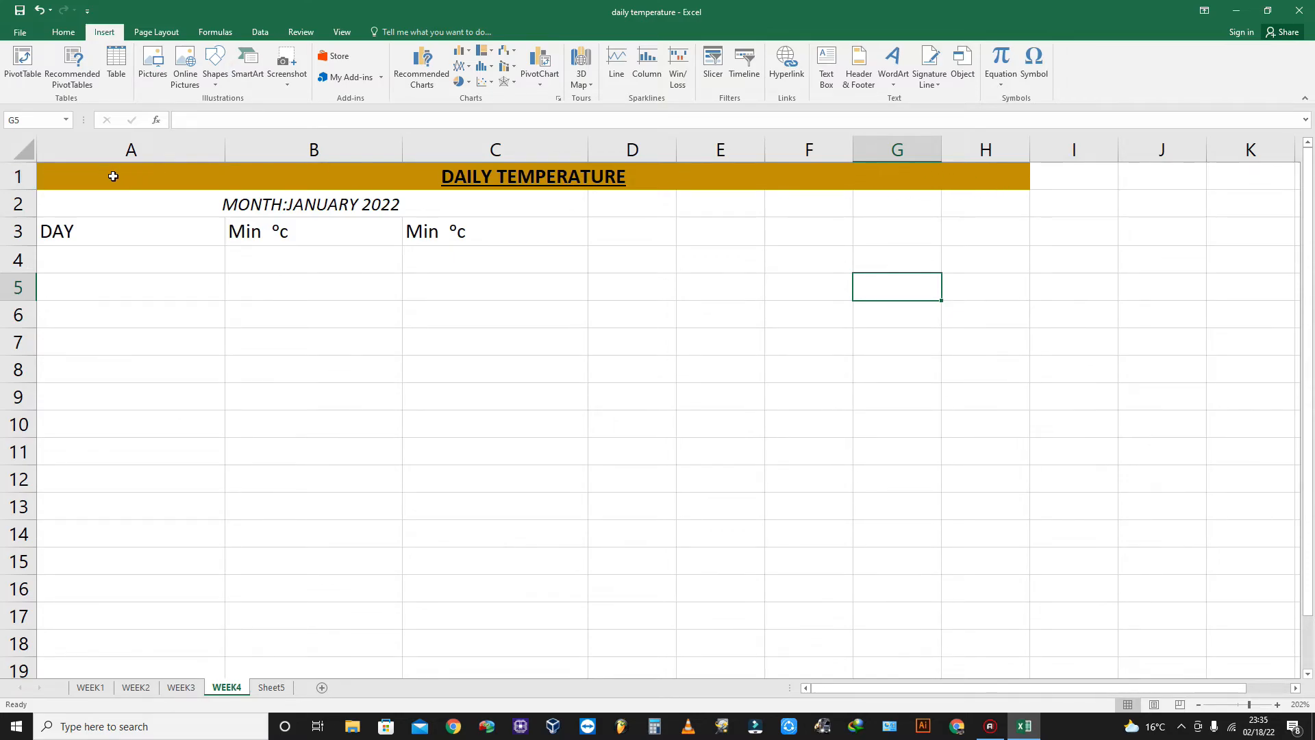
click(476, 180)
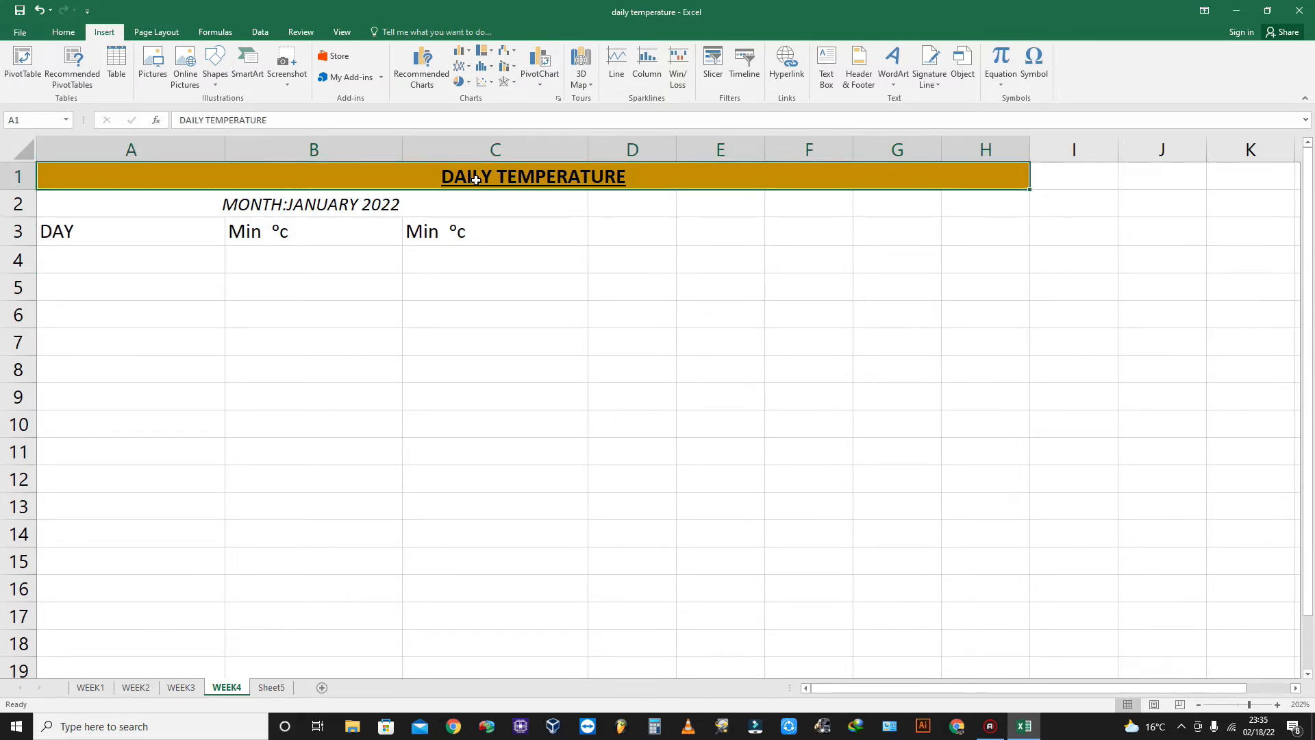
key(ctrl+c)
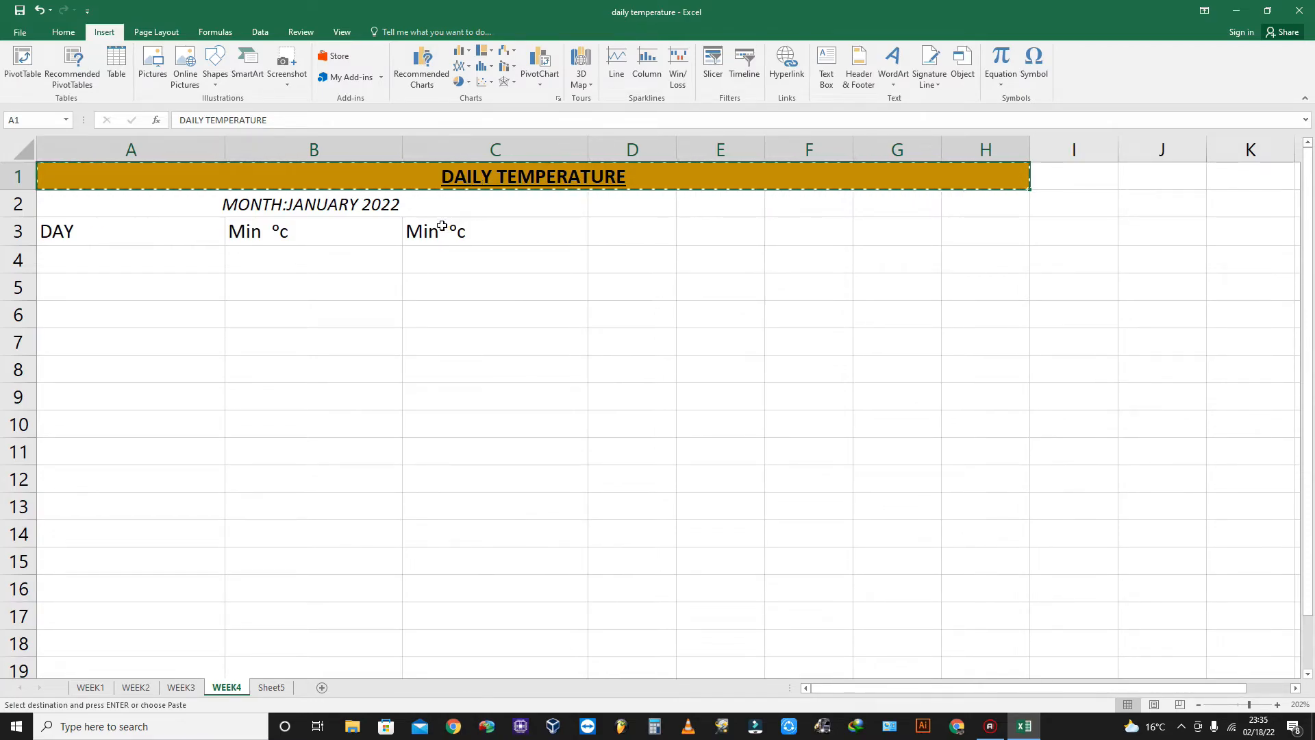
click(477, 358)
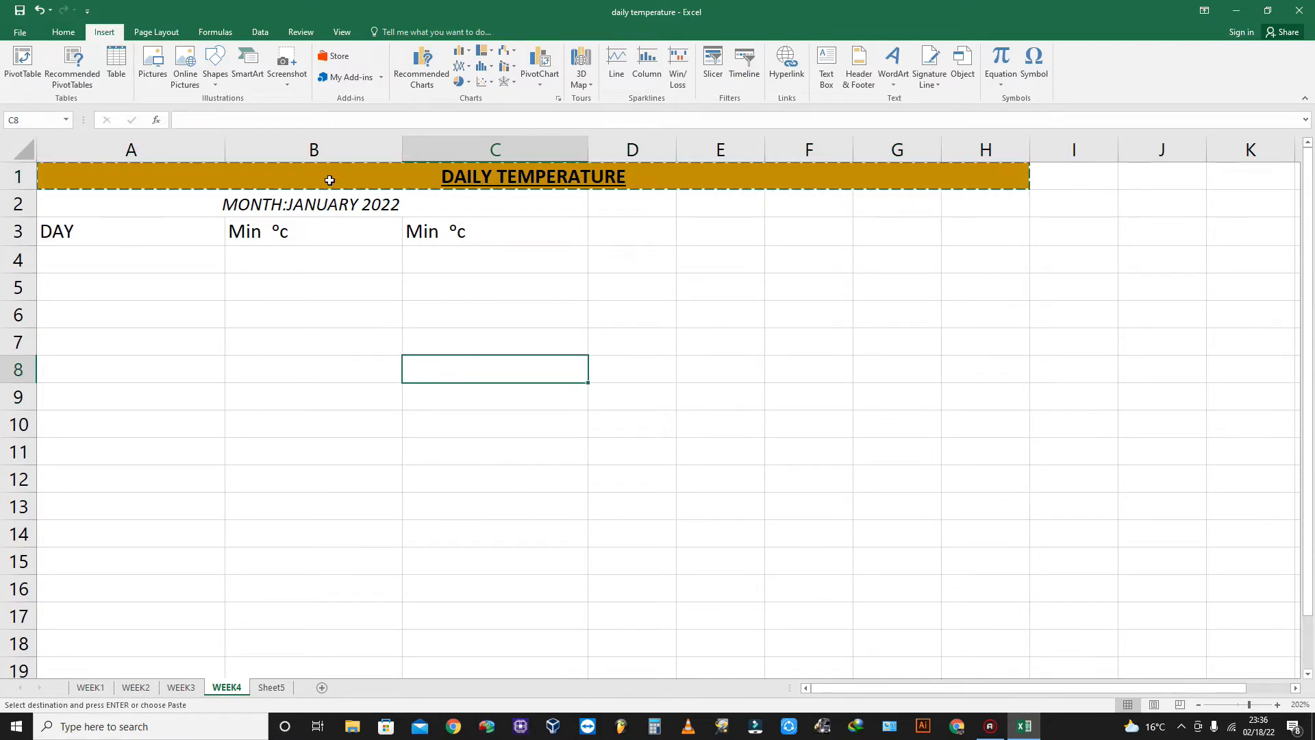
key(Escape)
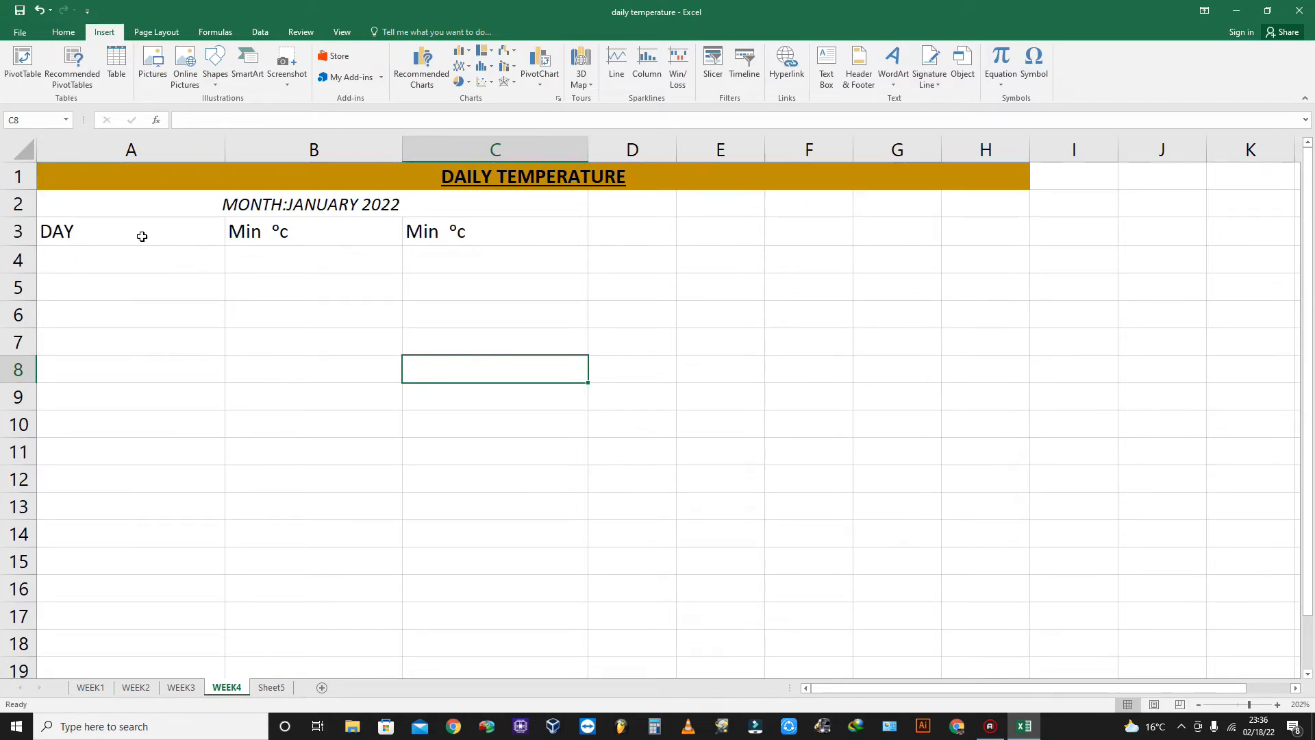
Delete the title row at row 1 and insert a blank row above the month label.
click(17, 177)
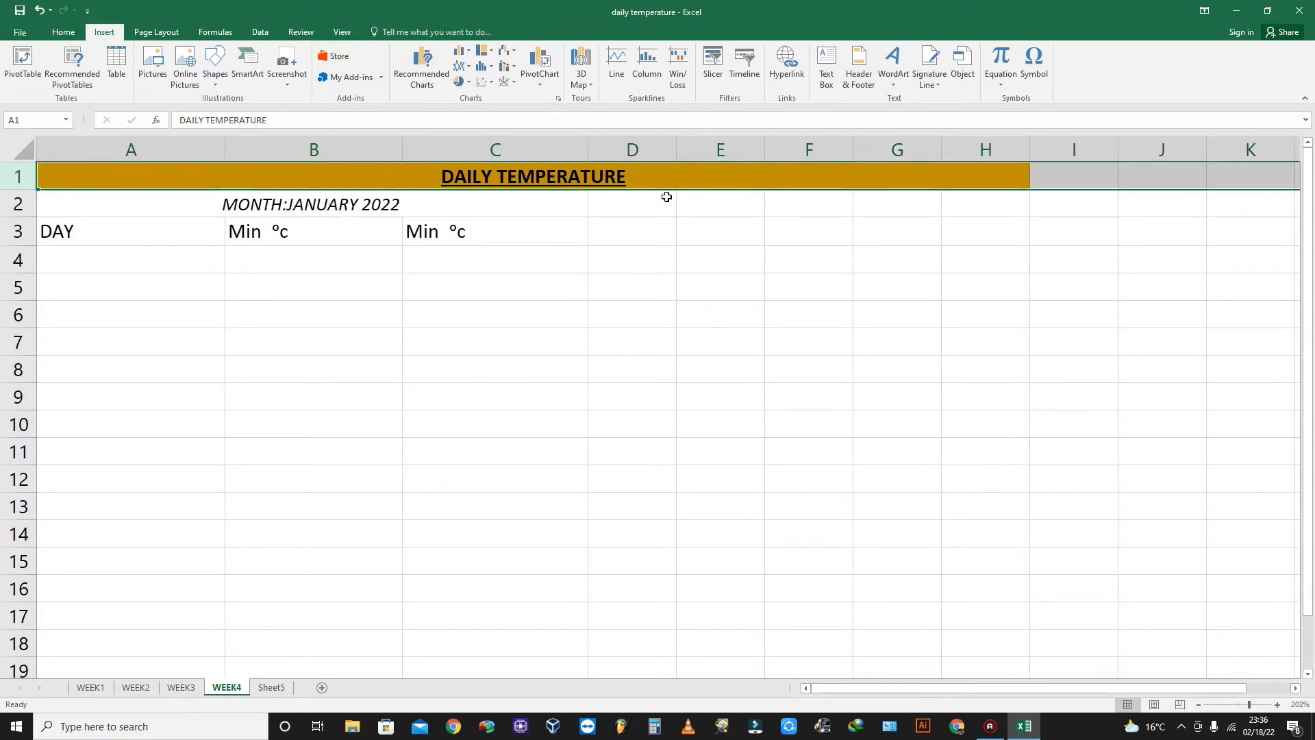
right_click(16, 176)
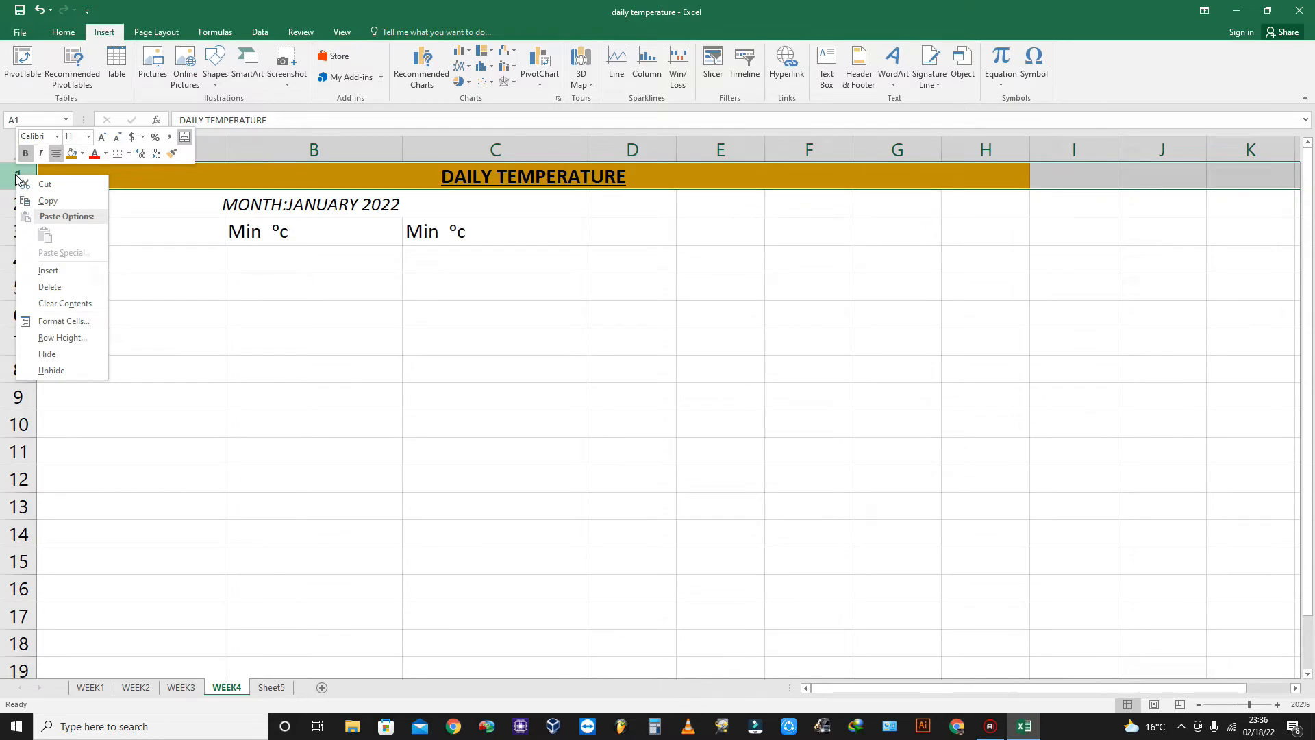
click(54, 286)
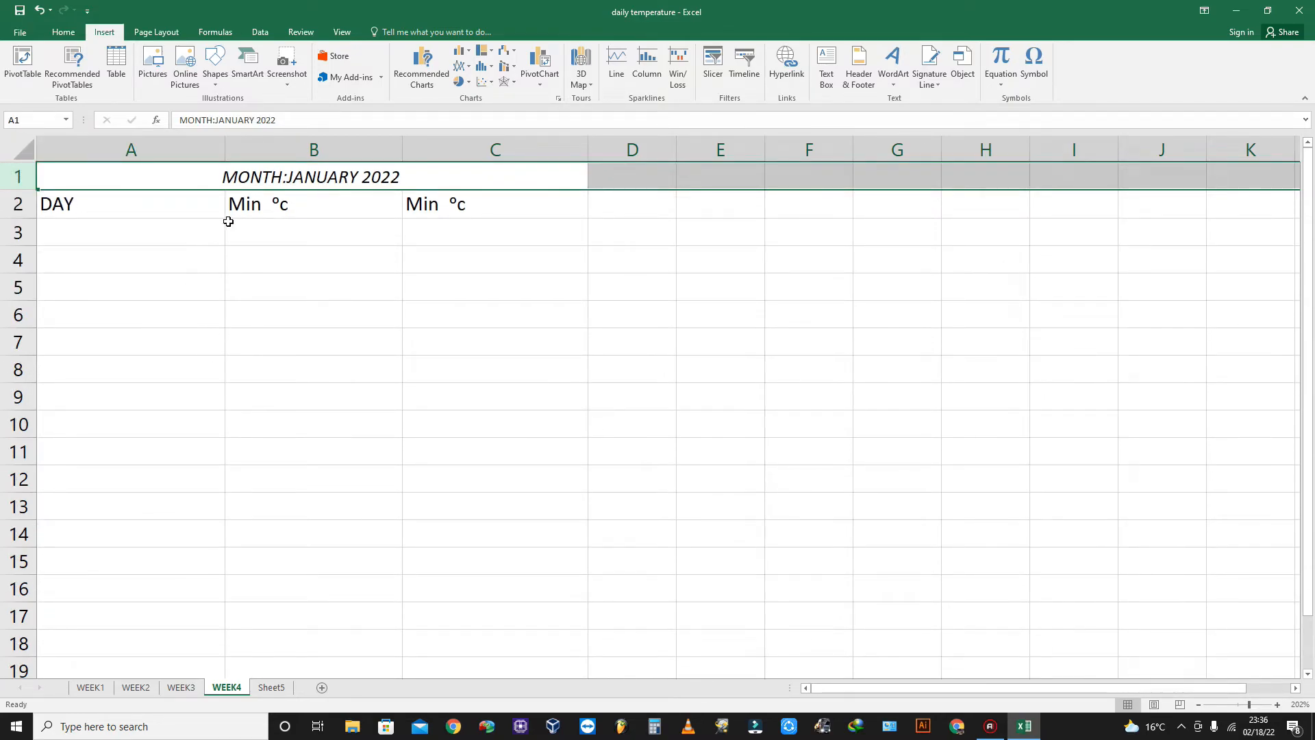
right_click(25, 179)
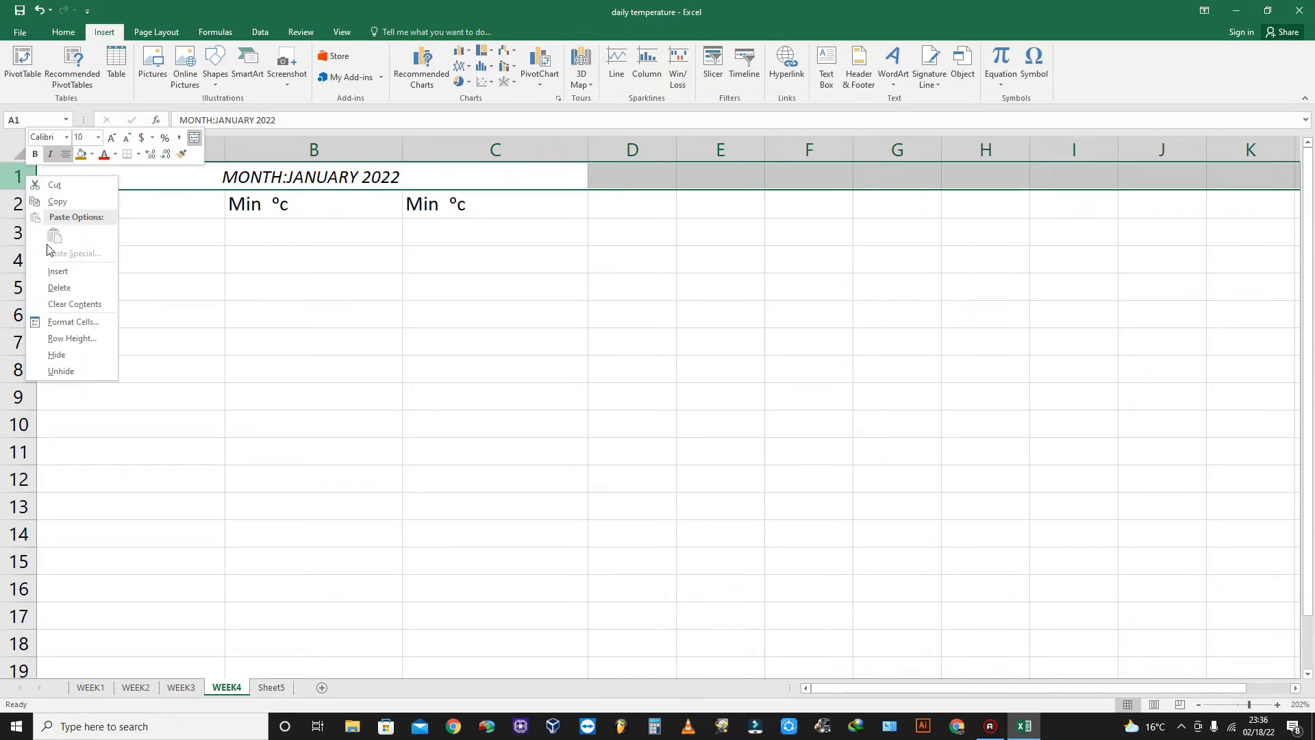
click(58, 271)
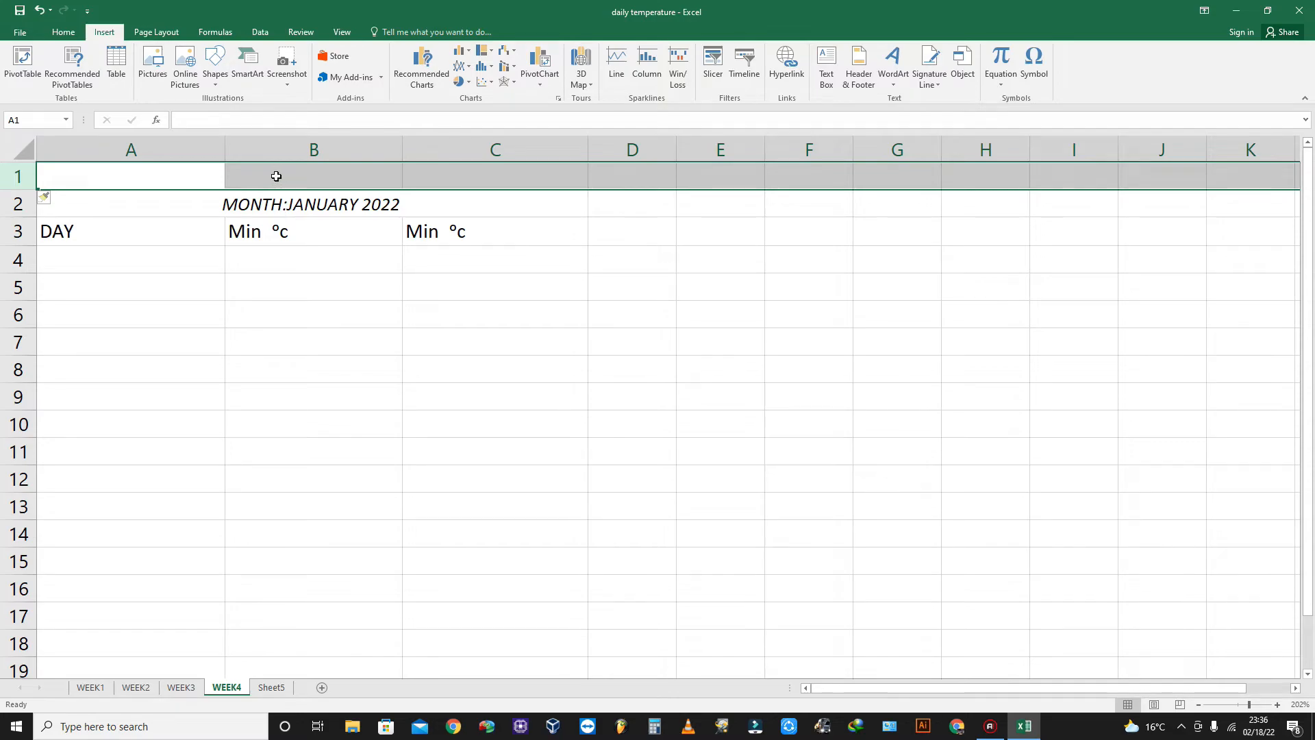
Enter DAILY TEMPERATURE as the title in cell A1.
click(179, 173)
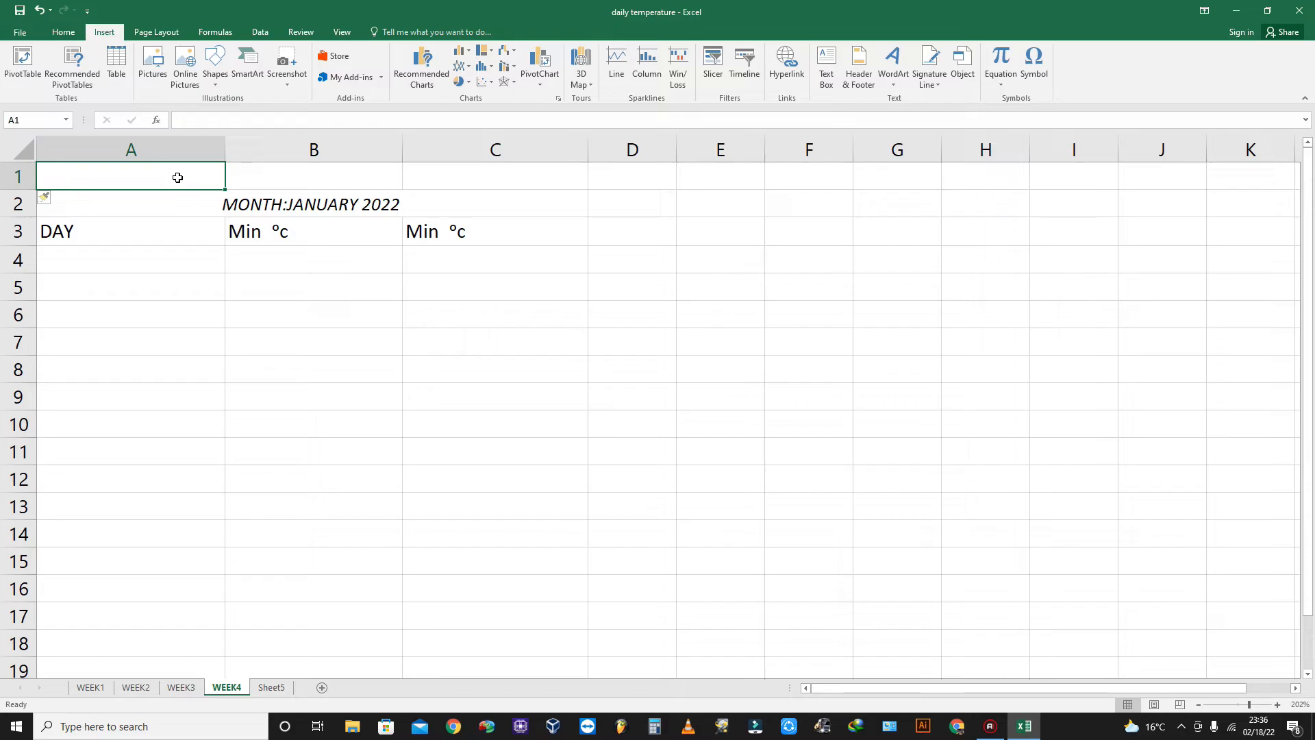
text(DAI)
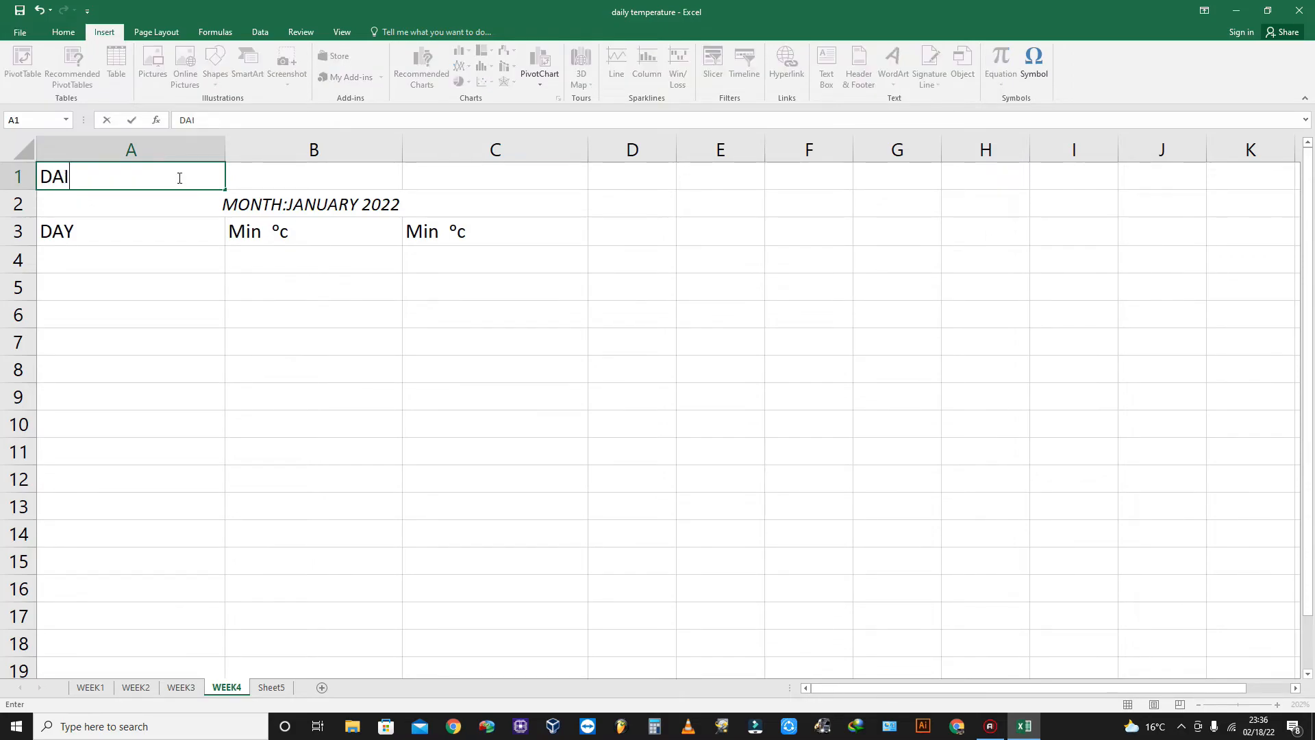
text(LY TEMPER)
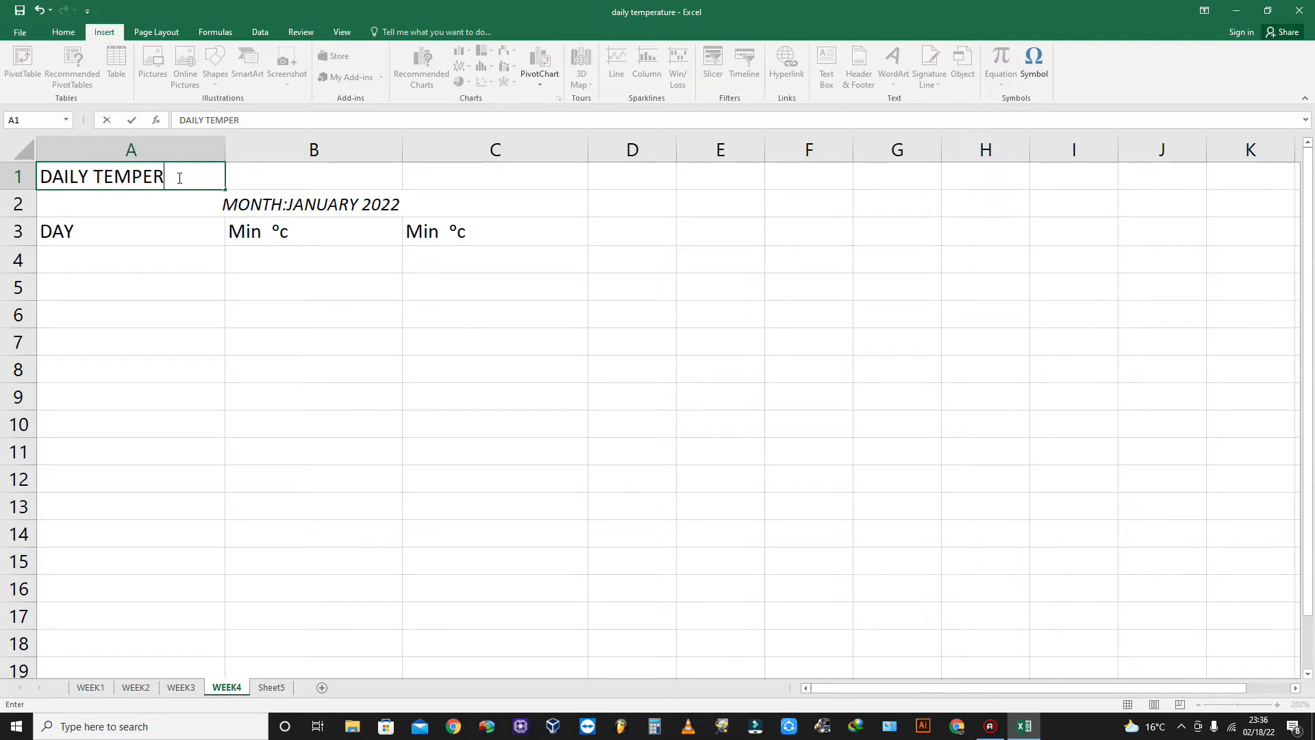
text(ATURE)
click(232, 348)
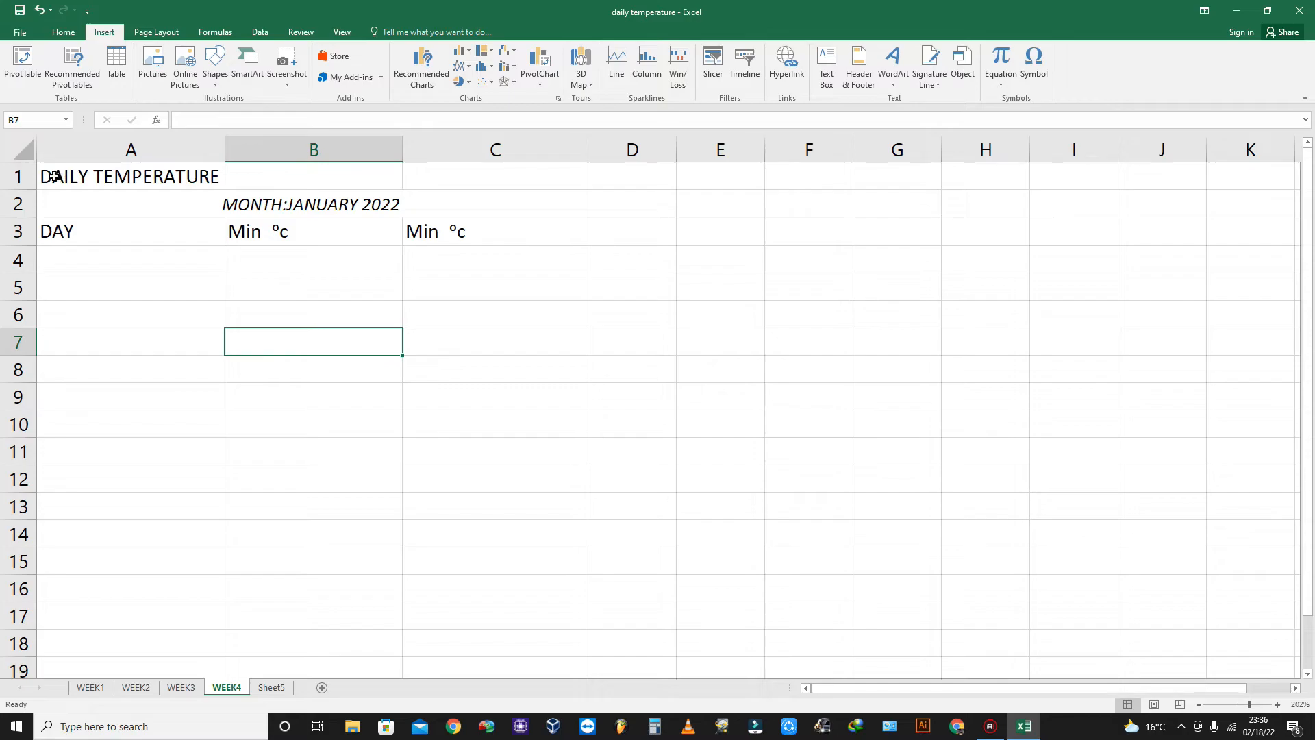
Merge and center the title across cells A1 to C1.
drag(53, 176, 502, 176)
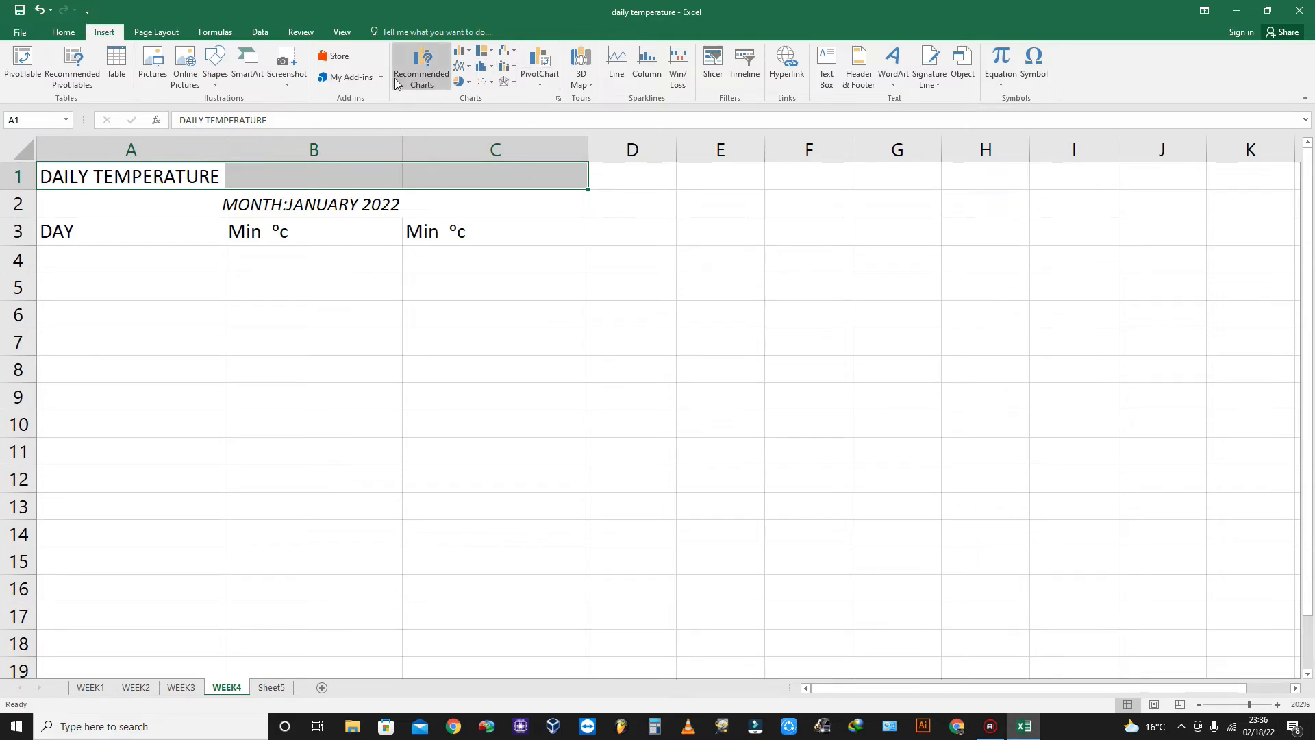
click(64, 33)
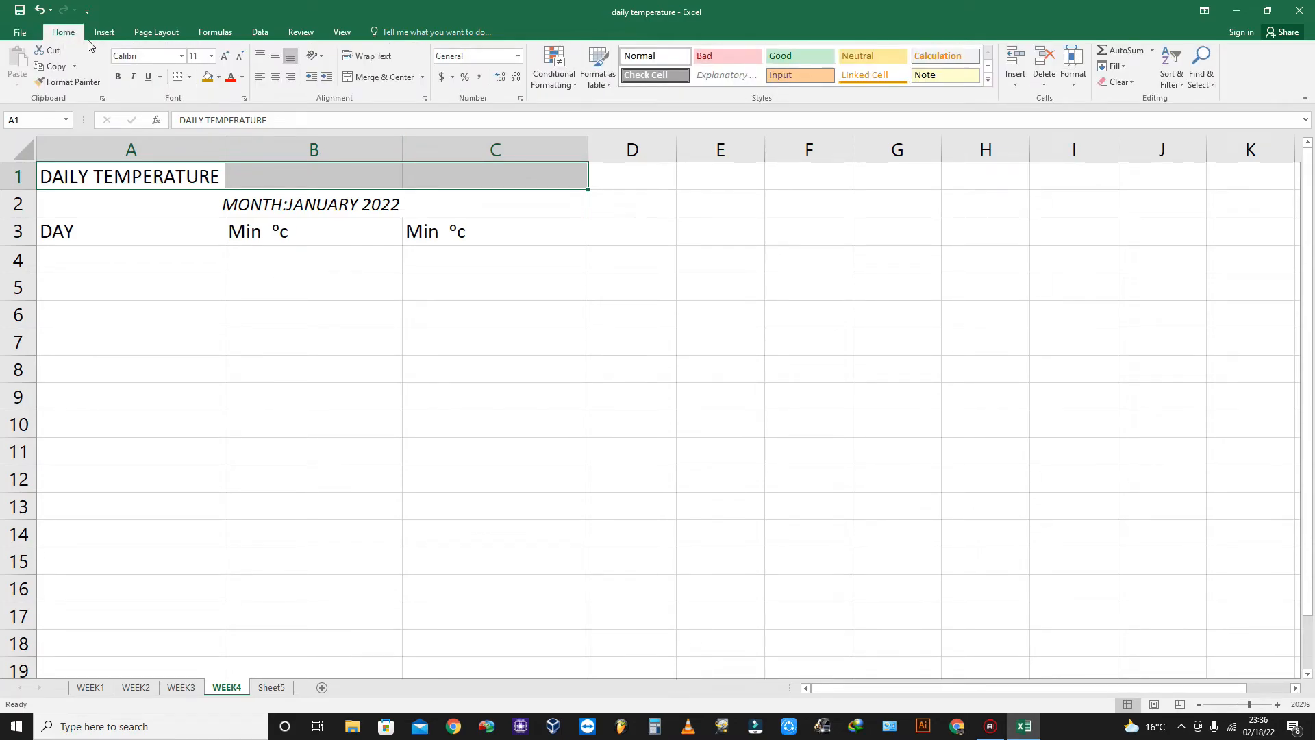
click(380, 77)
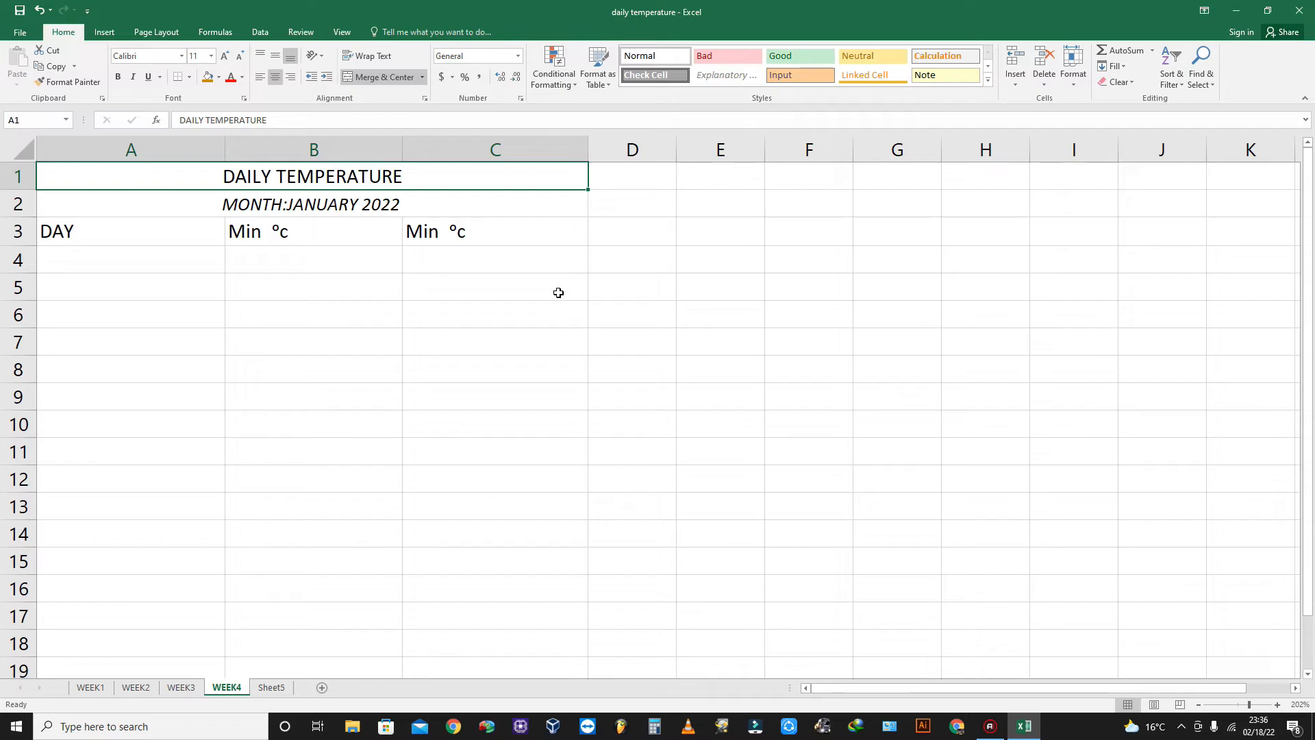
click(211, 79)
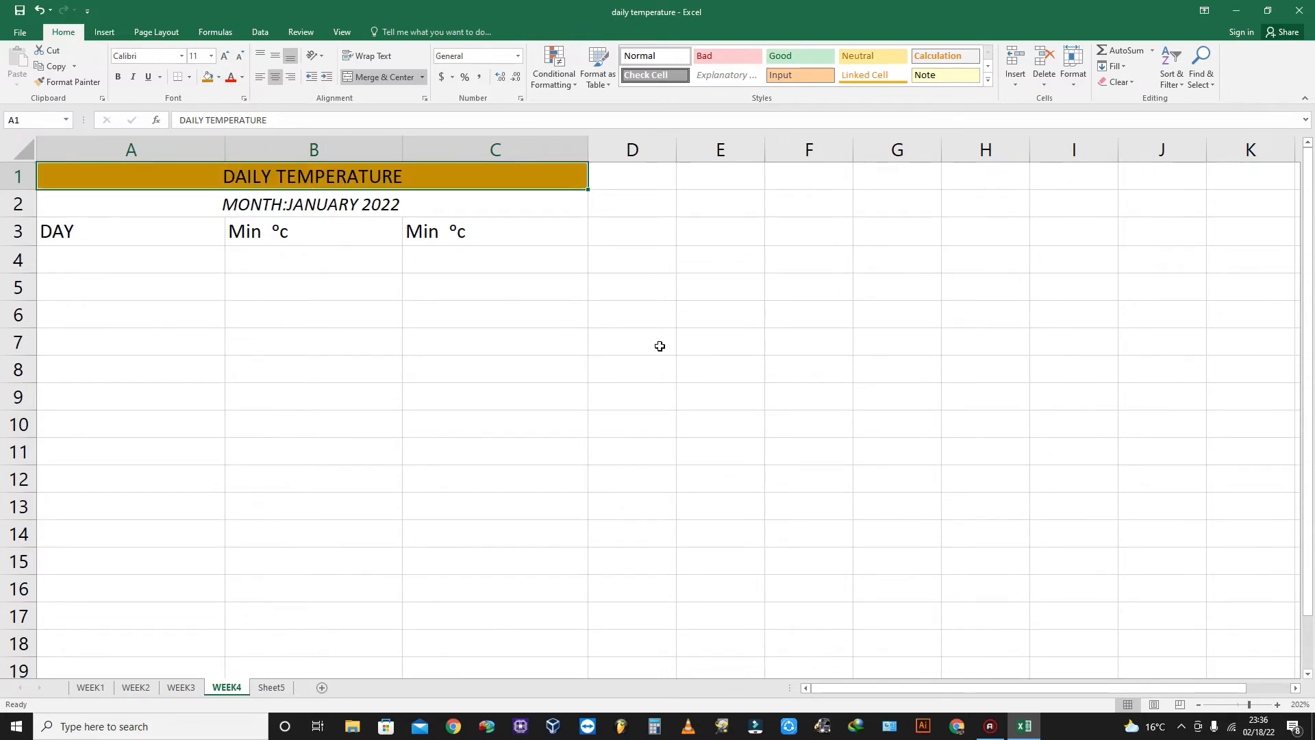
click(219, 79)
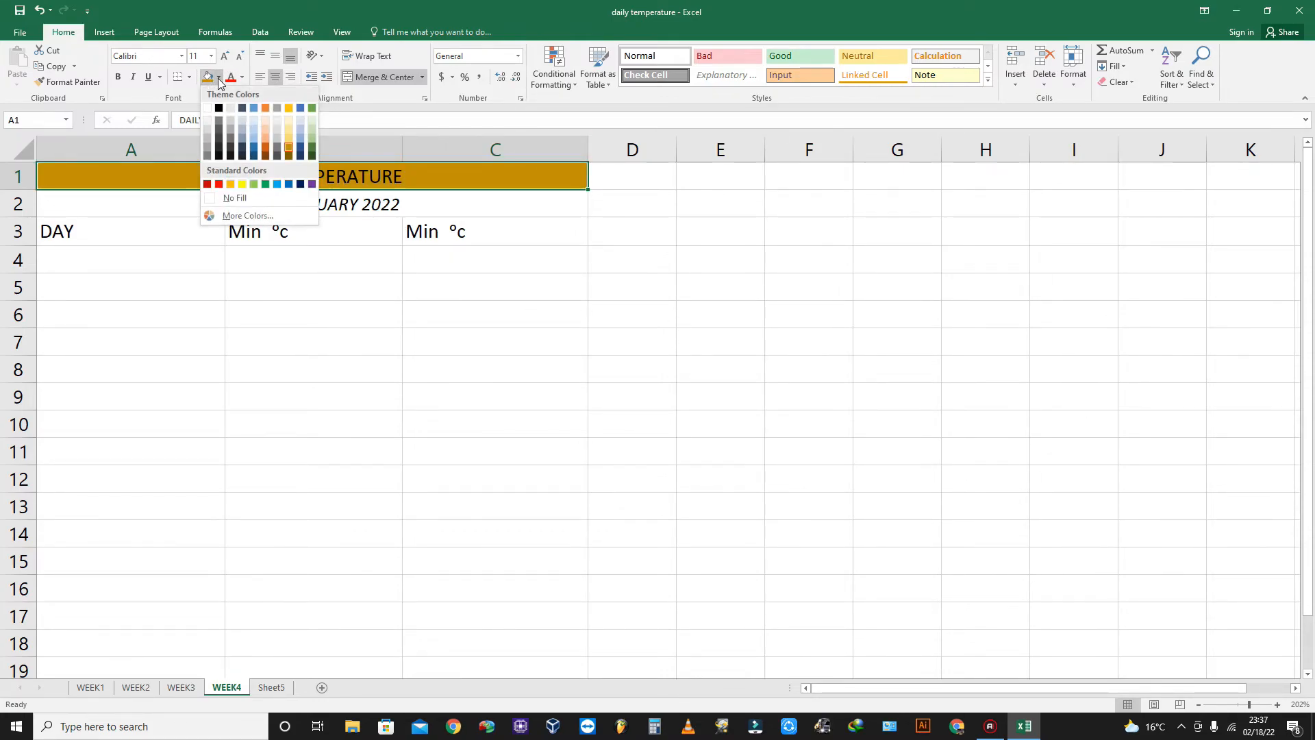
click(211, 198)
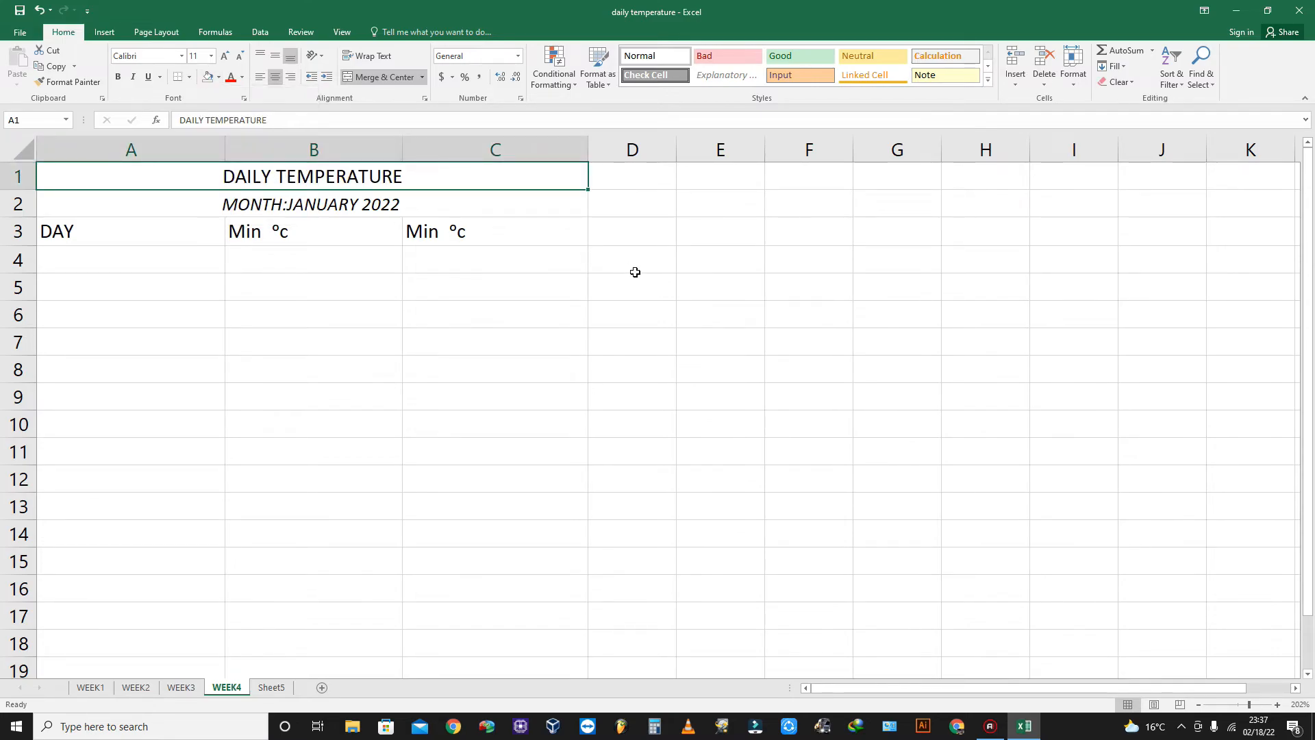
click(662, 289)
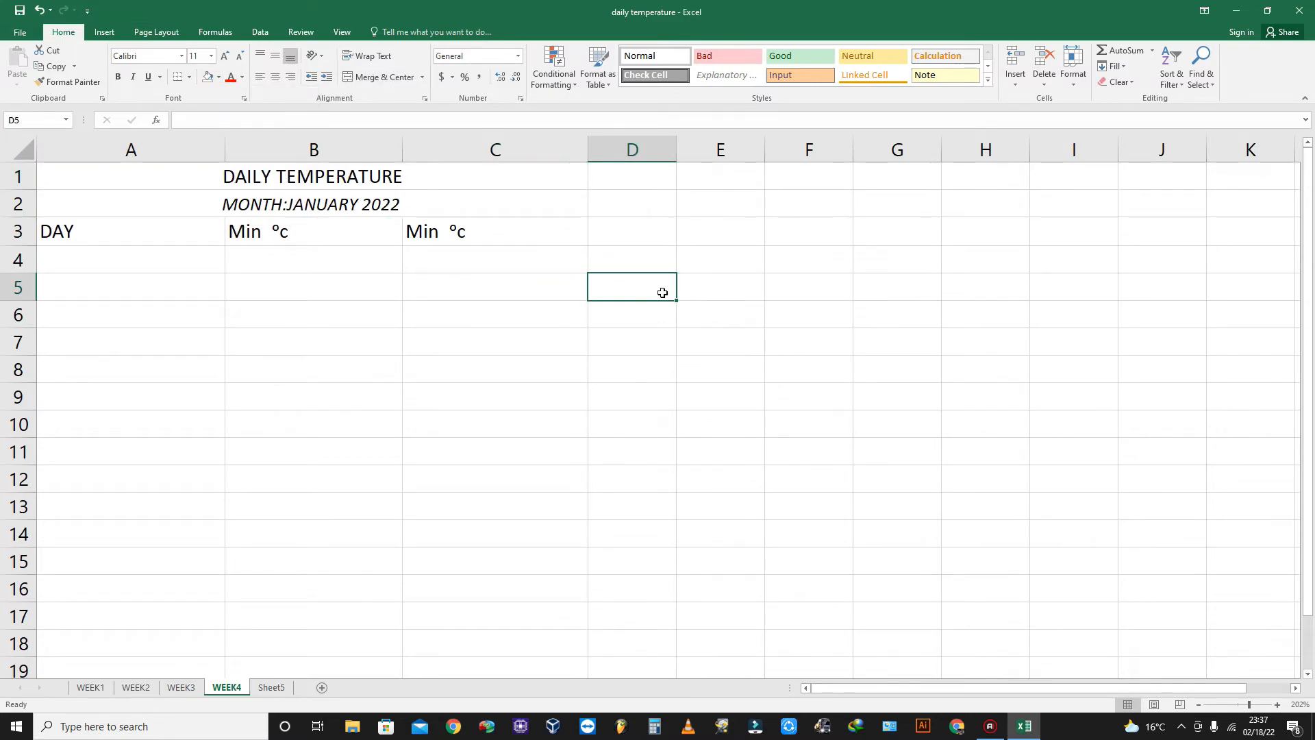
Make the DAILY TEMPERATURE title in row 1 bold.
click(305, 172)
click(119, 77)
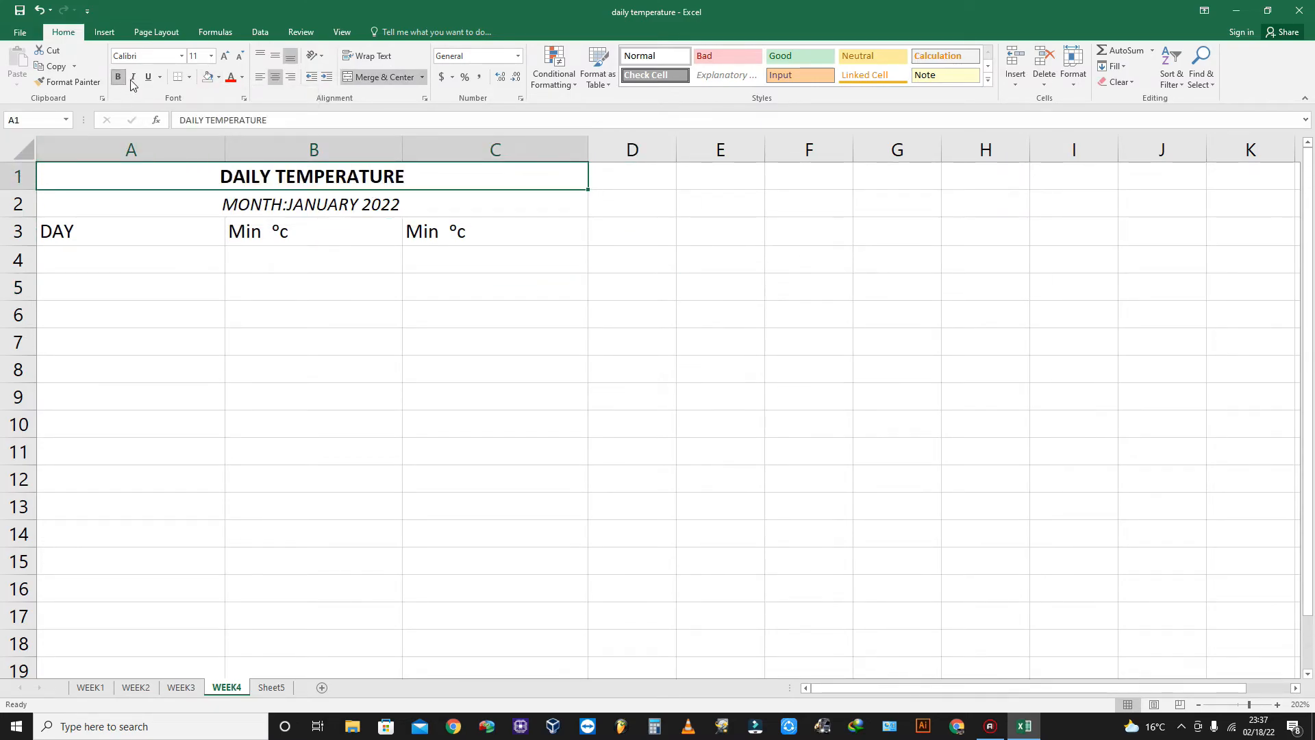
click(787, 314)
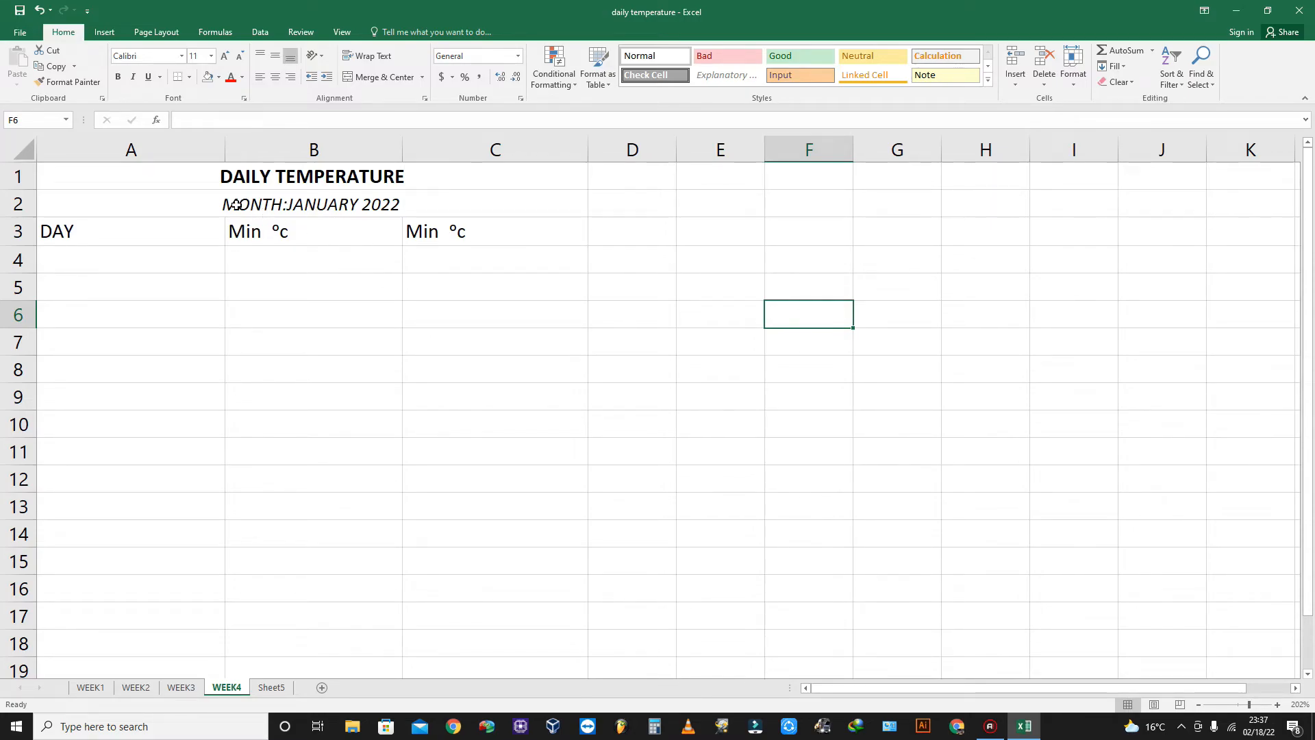
Unmerge the month label cells in row 2 so the text sits in A2.
click(273, 199)
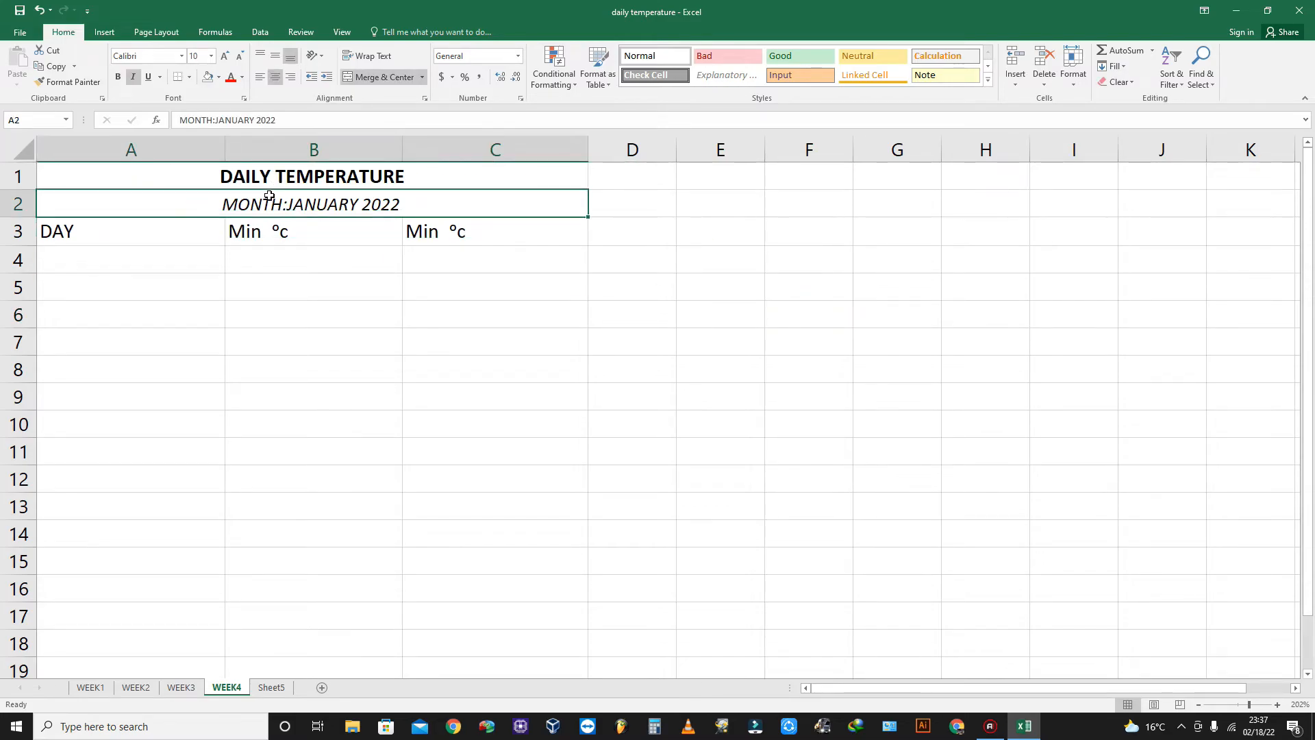
click(422, 78)
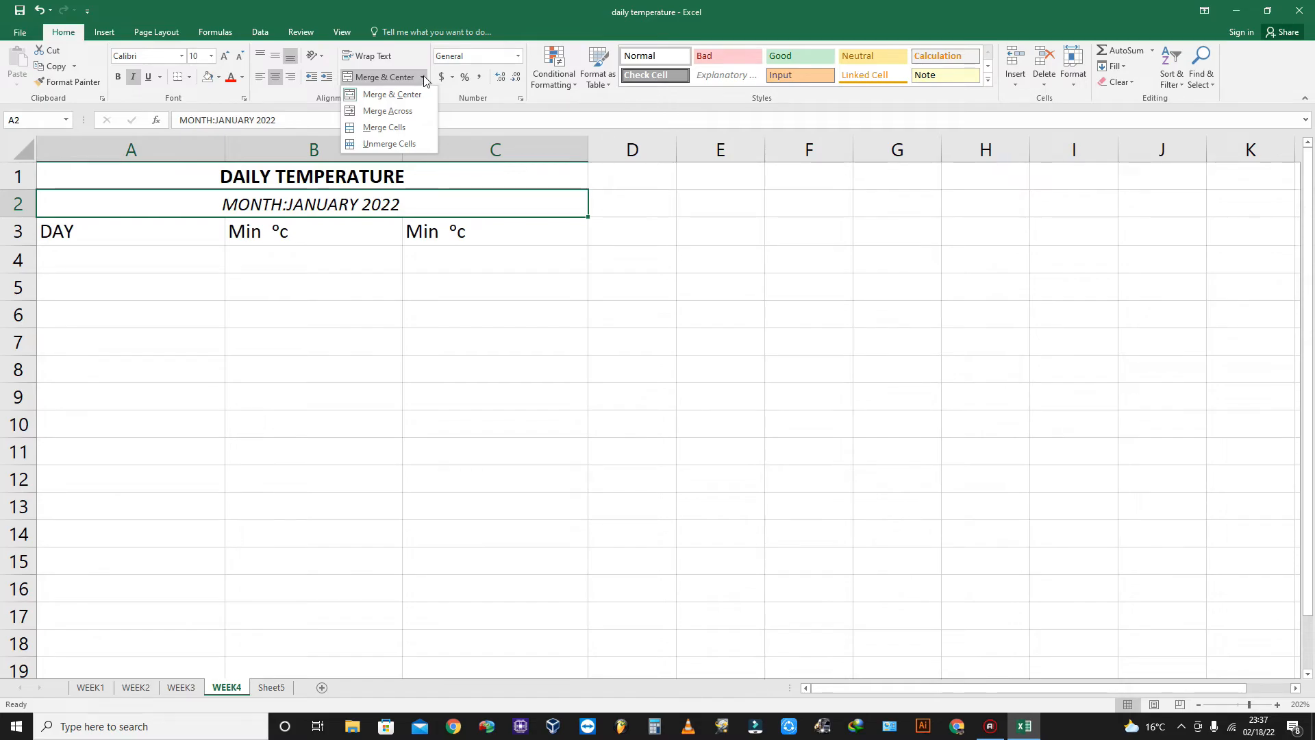
click(422, 78)
click(522, 345)
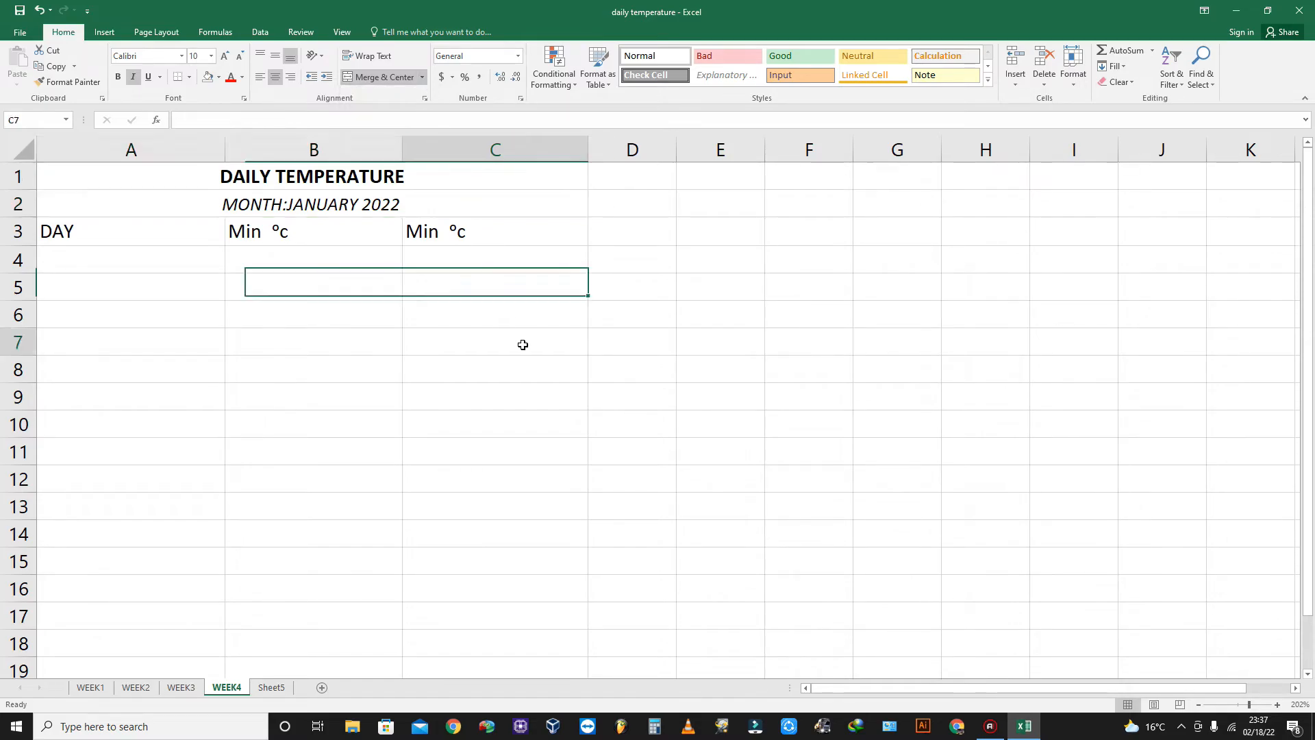
click(230, 205)
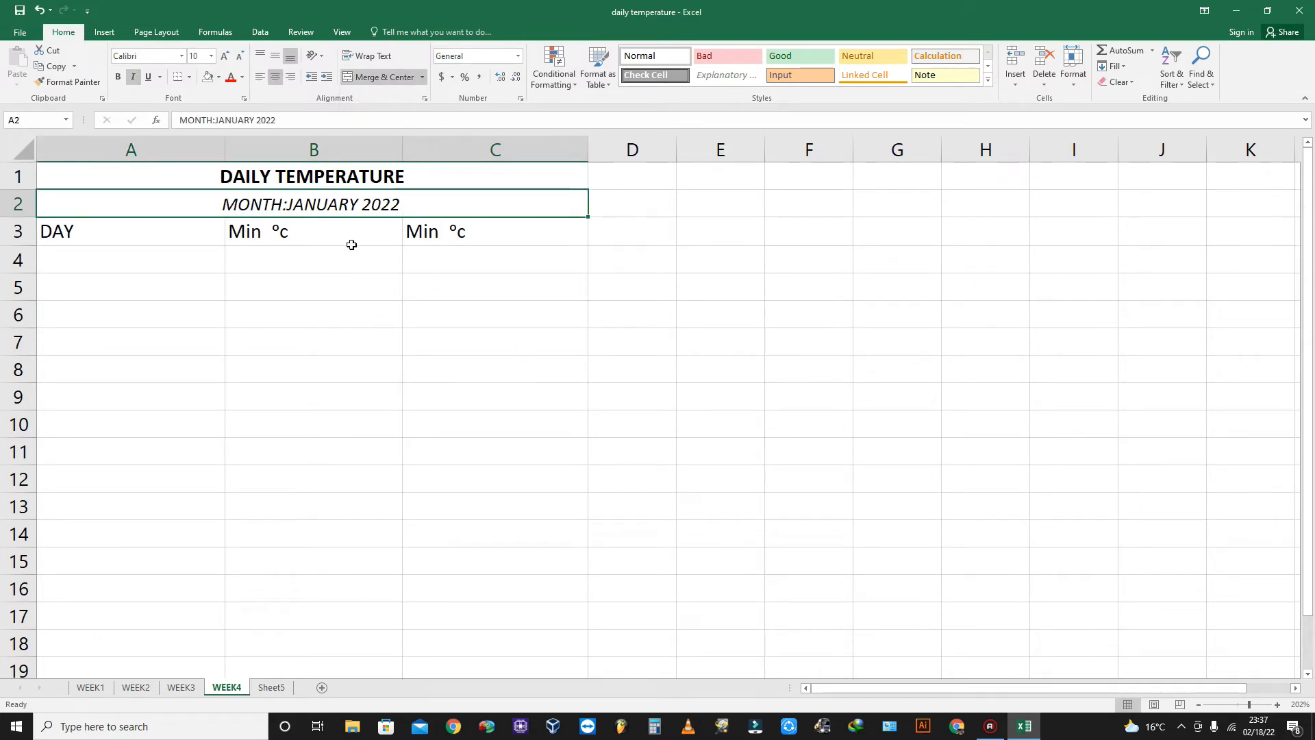
click(422, 77)
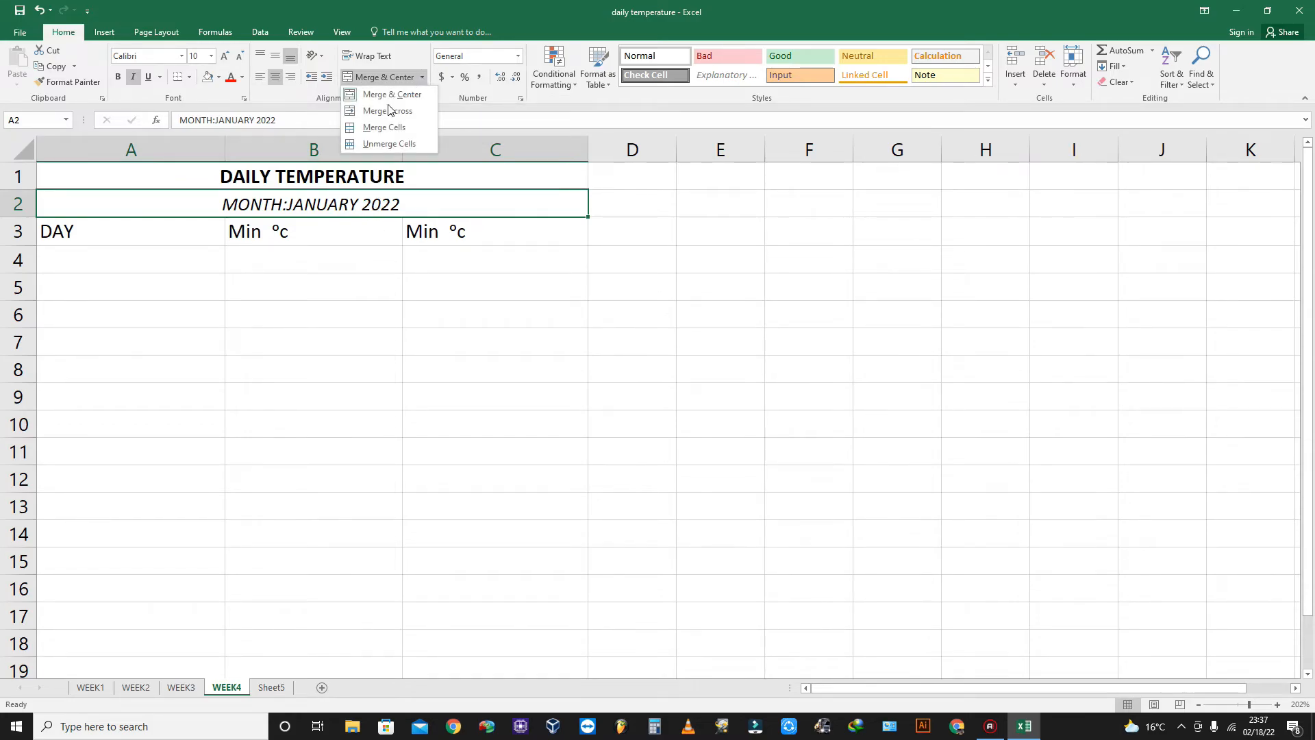
click(365, 141)
click(326, 302)
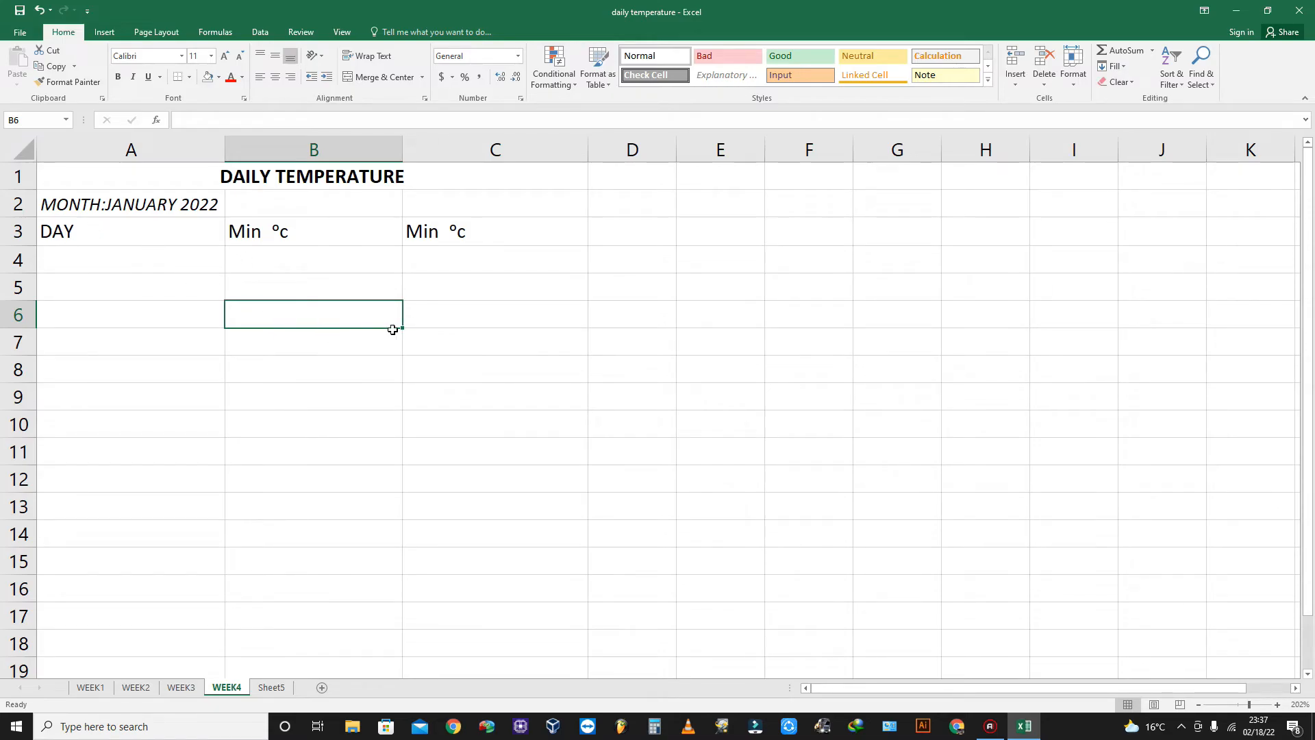
key(Right)
key(Up)
key(Up)
key(Down)
key(Down)
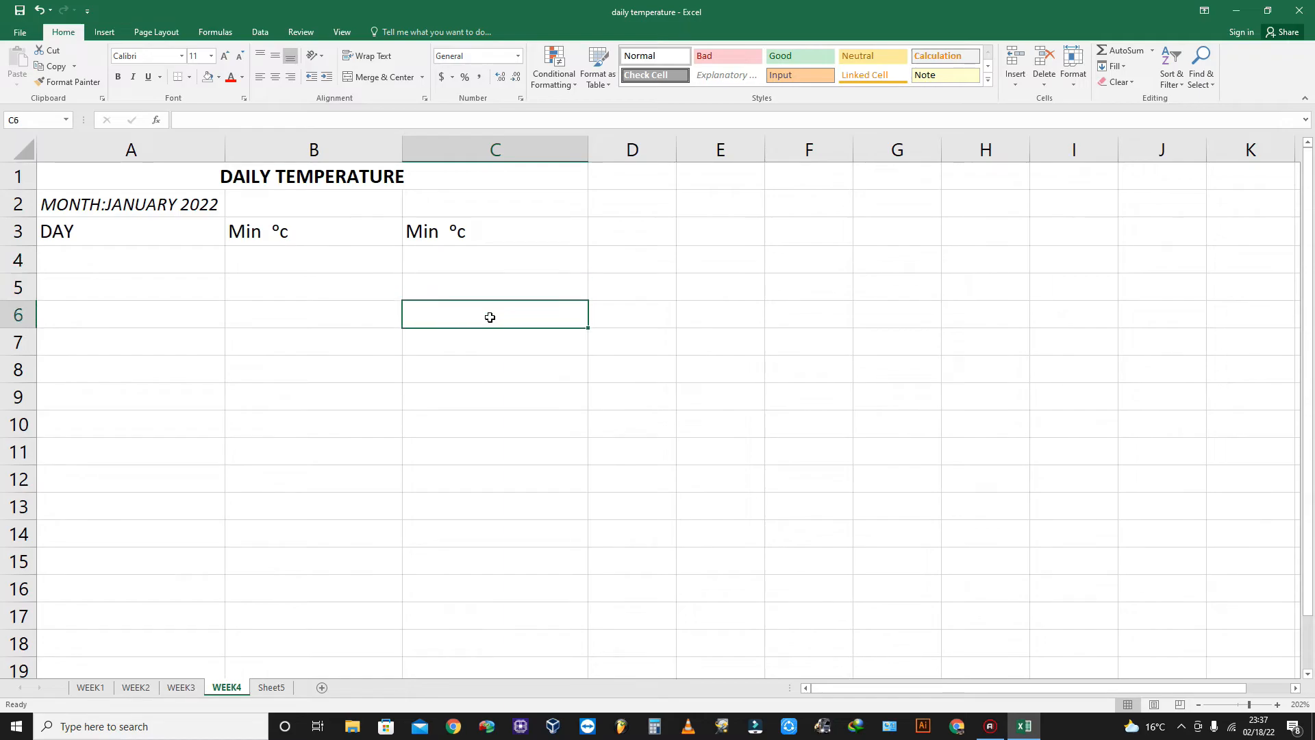
click(492, 347)
click(482, 367)
click(487, 396)
click(475, 425)
click(484, 440)
click(485, 413)
click(484, 399)
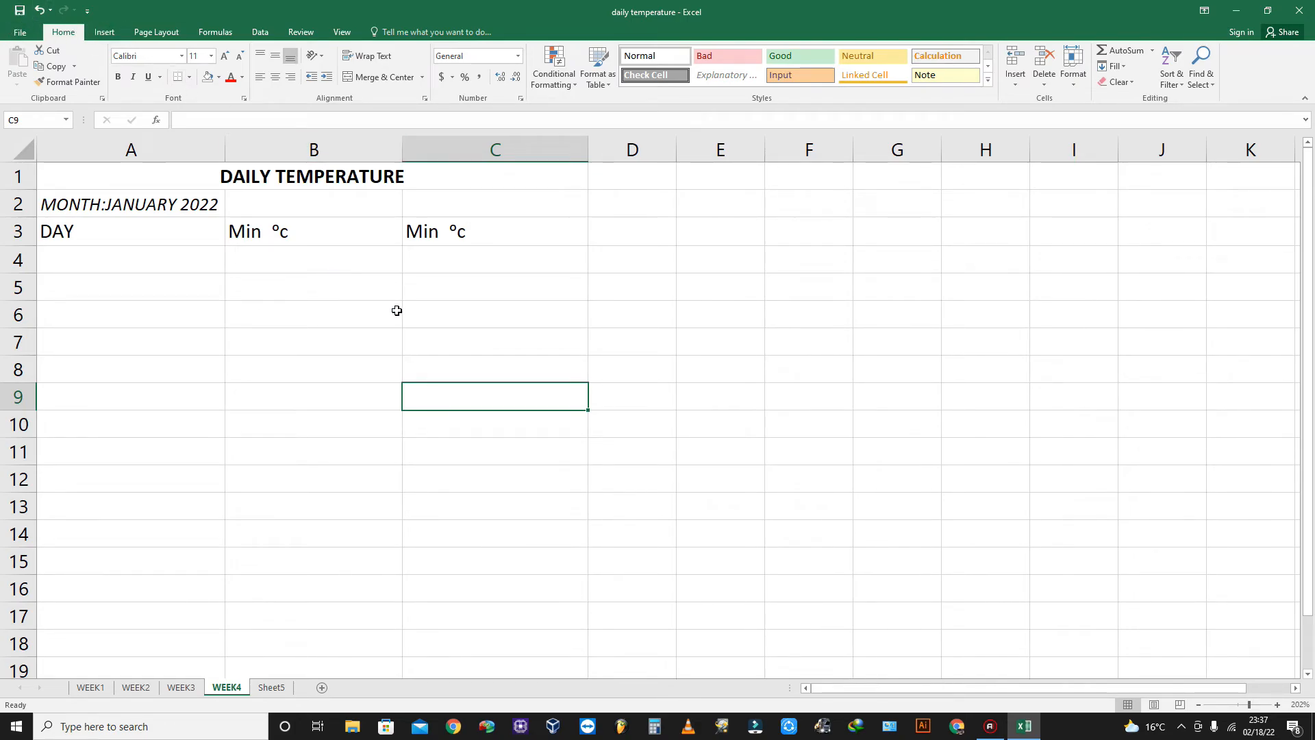
Enter MONDAY in cell A4 under the DAY heading.
click(122, 255)
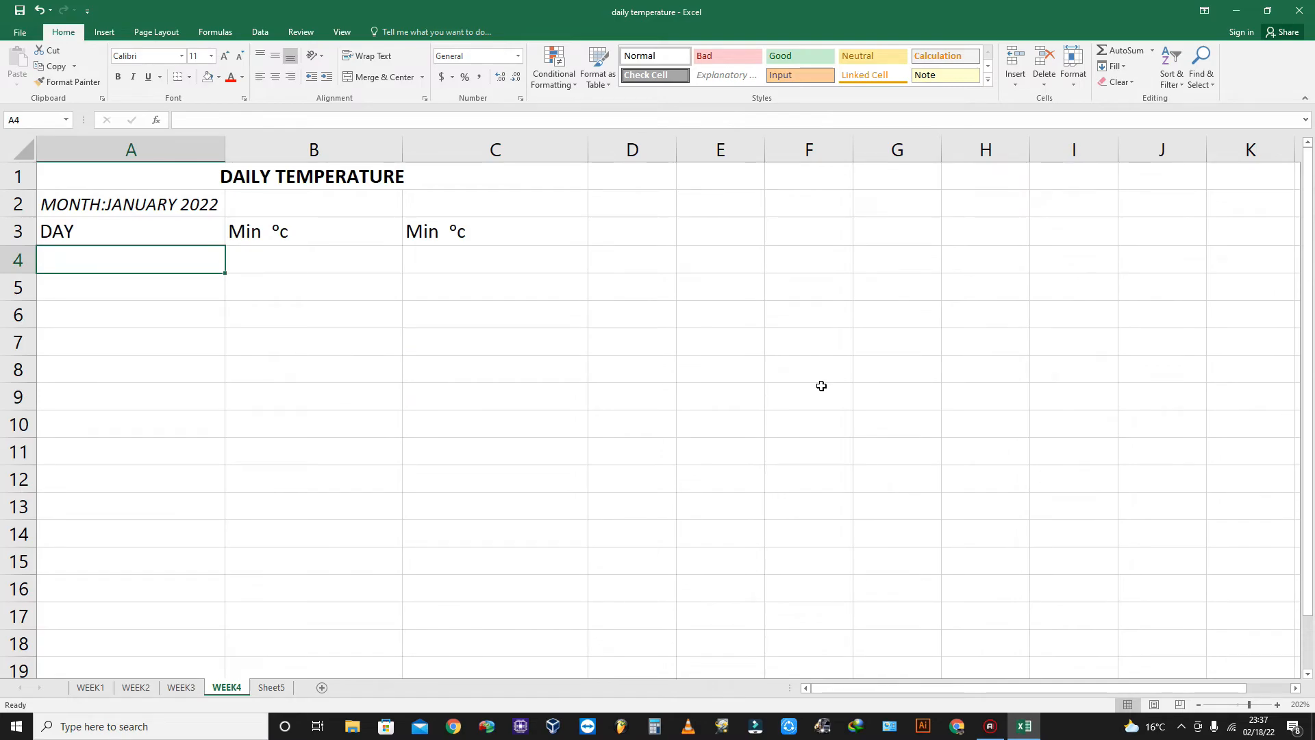
text(MO)
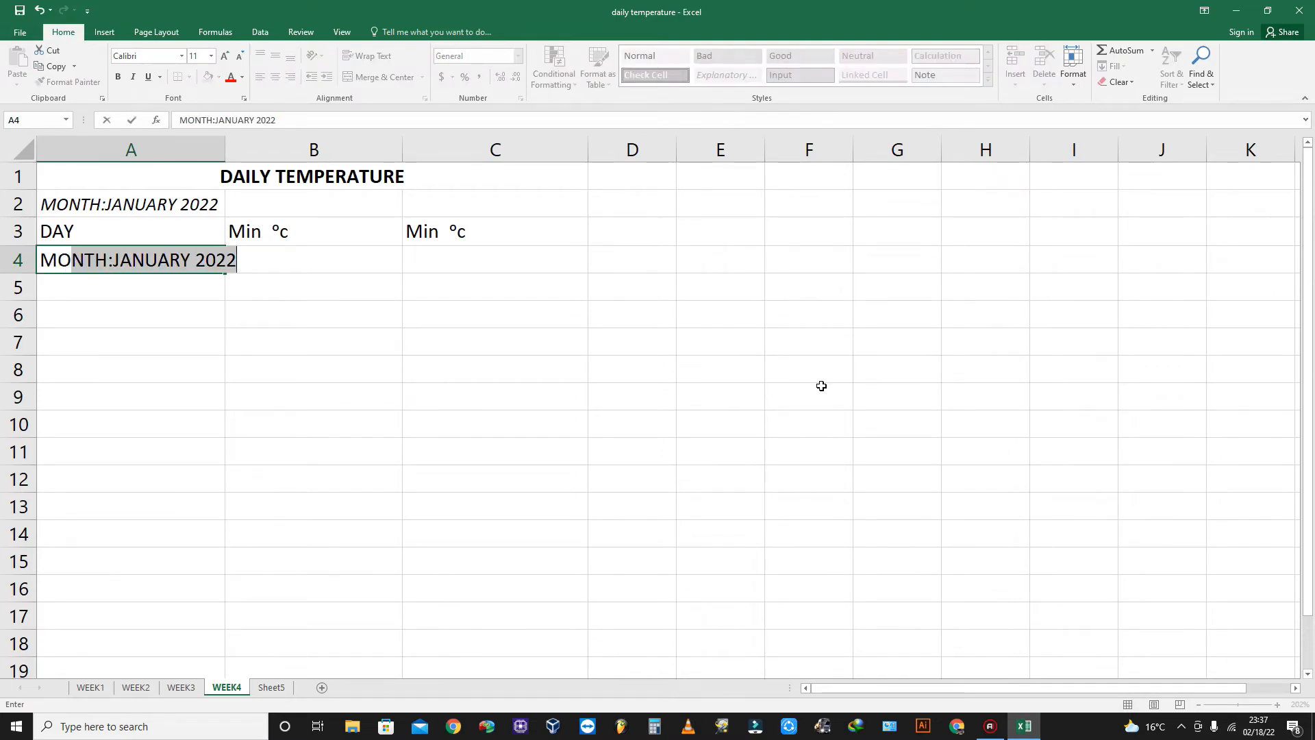
text(NDAY)
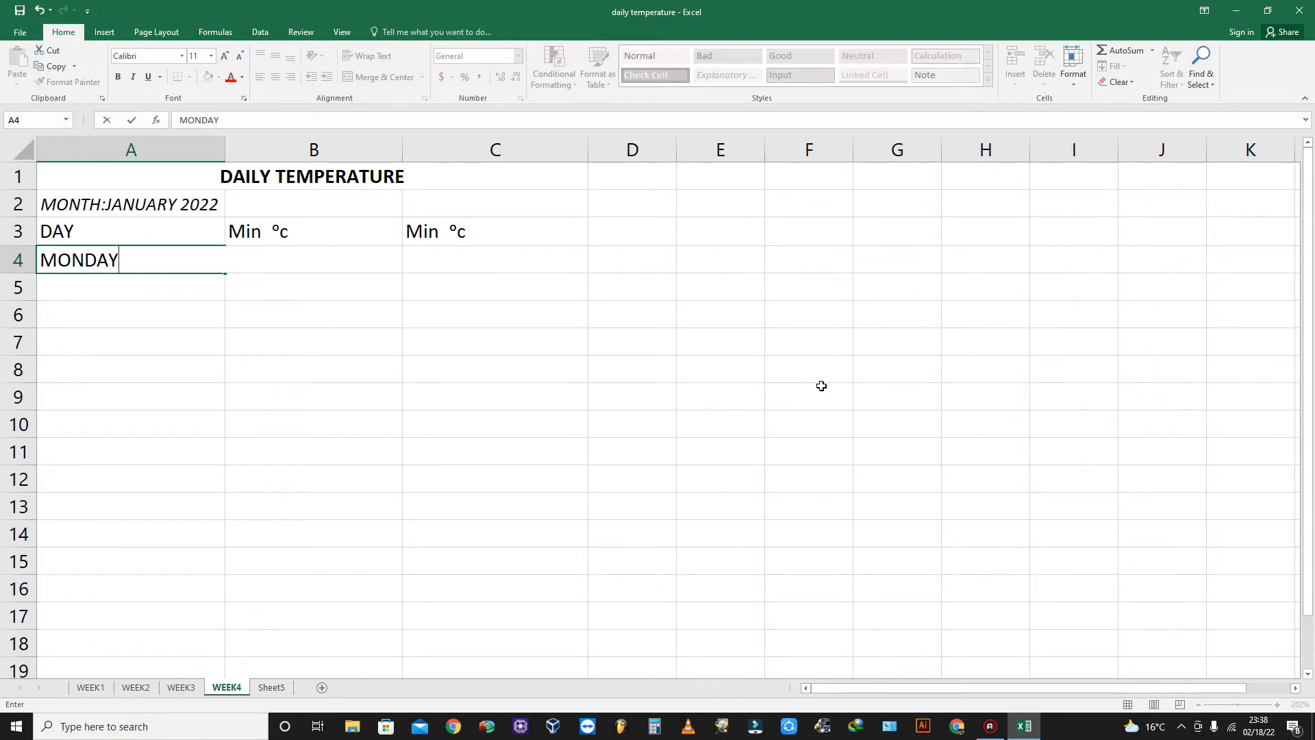
key(Return)
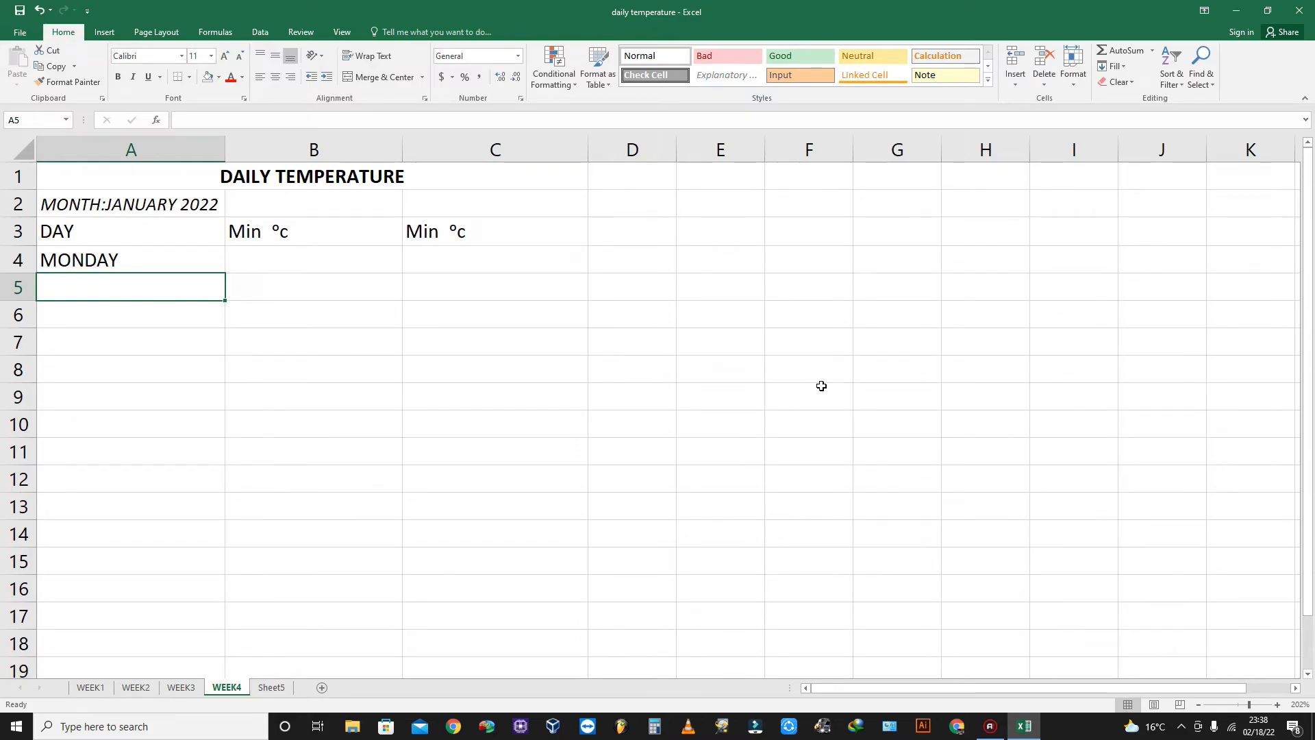
Enter TUESDAY in cell A5 below MONDAY.
key(Up)
key(Down)
key(Up)
key(Down)
text(TUED)
key(BackSpace)
text(SDAY)
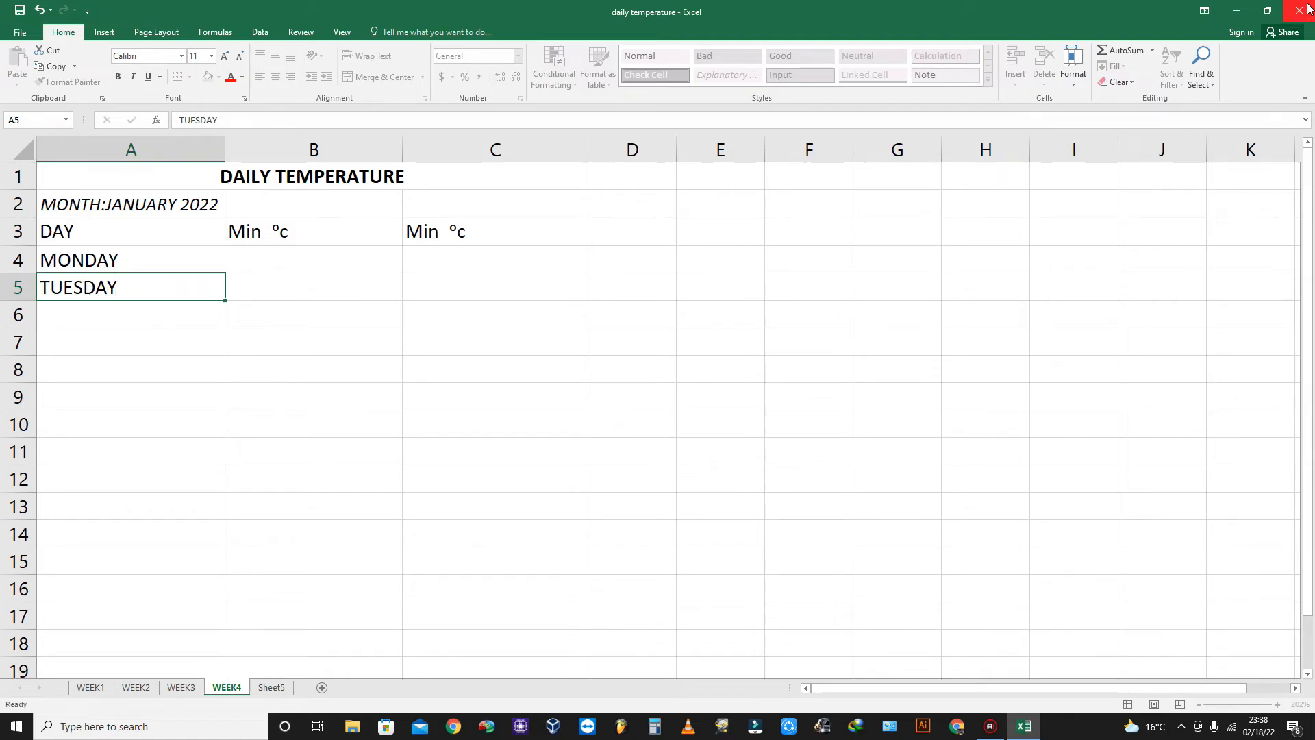
Enter WEDNESDAY in cell A6 below TUESDAY.
key(Return)
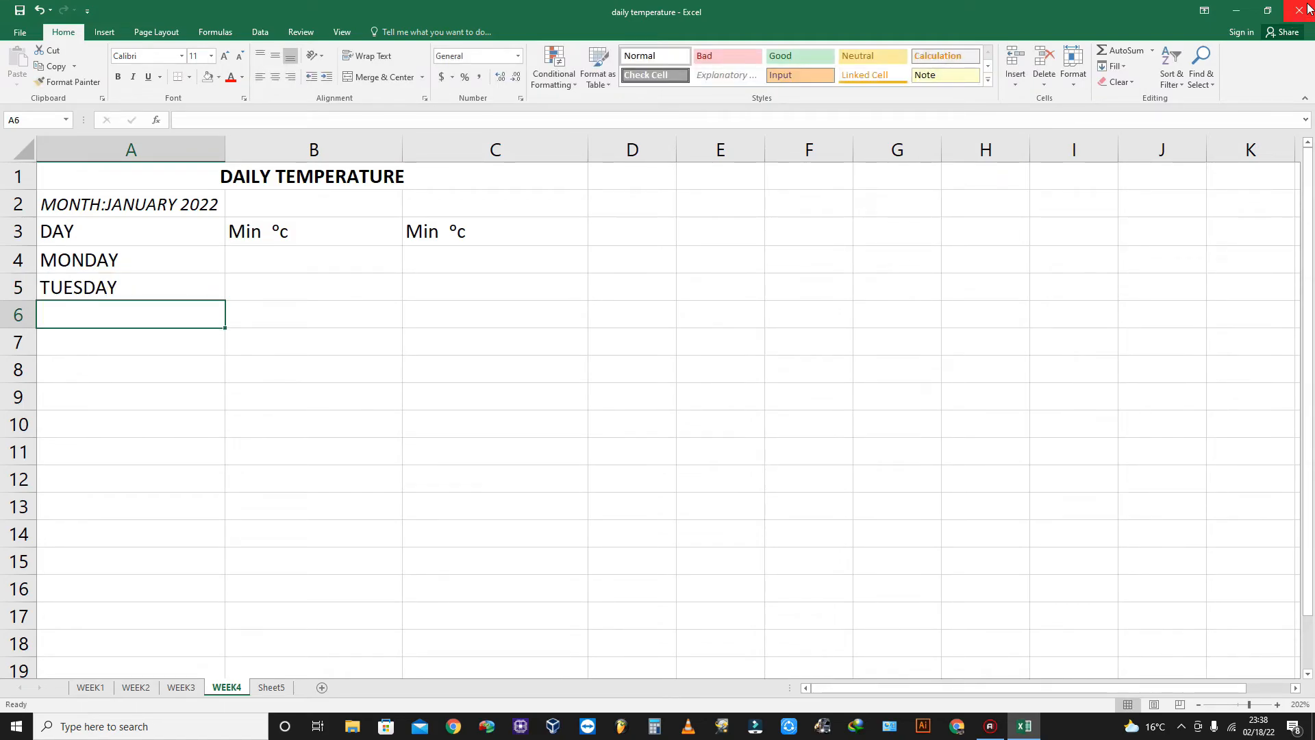
text(WEDNESA)
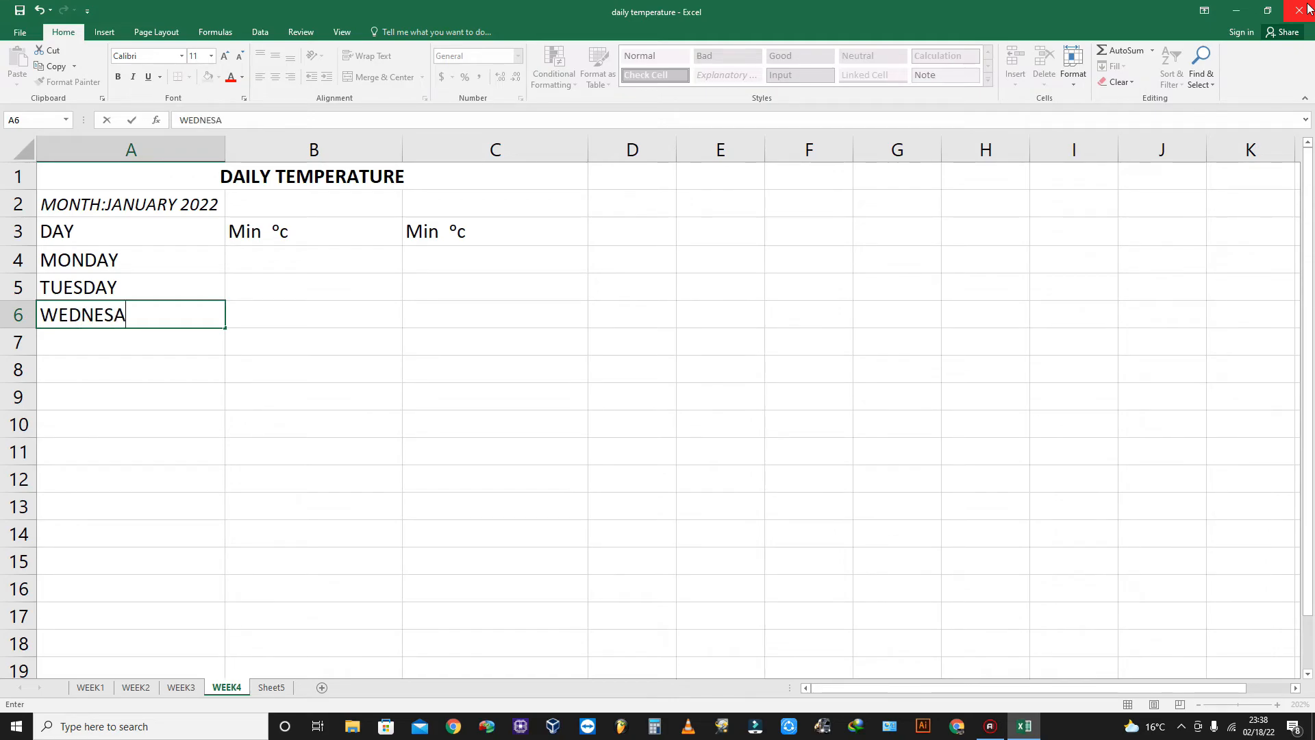
key(BackSpace)
key(BackSpace)
text(SDAY)
key(Return)
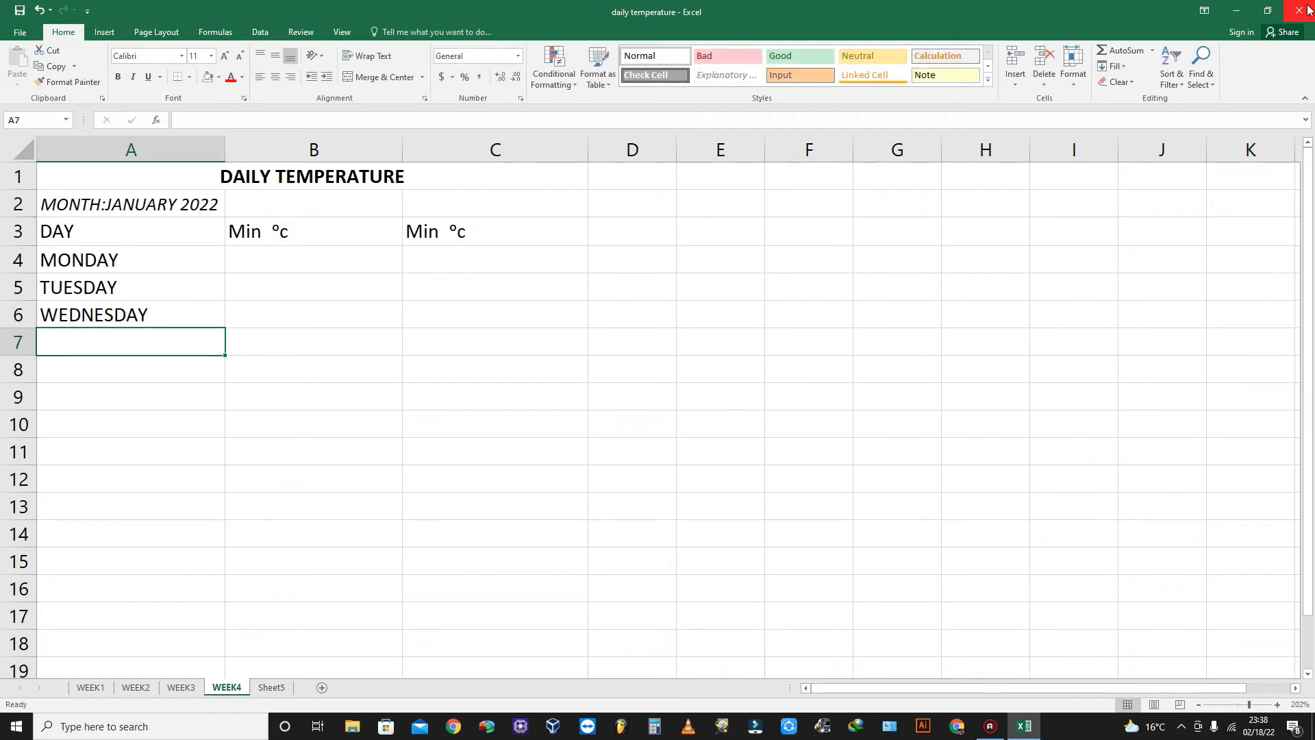
Enter THURSDAY in cell A7 and FRIDAY in cell A8 to complete the weekday list.
text(THURSDAY)
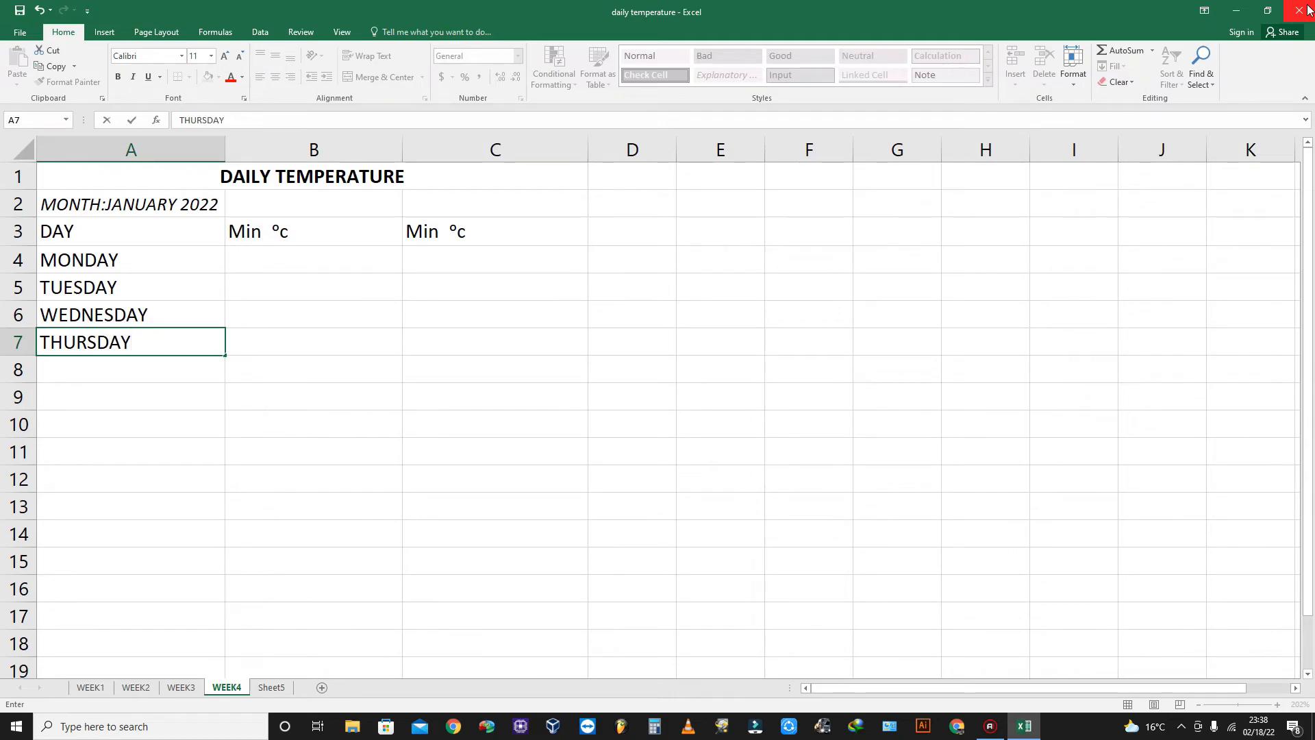
key(Return)
text(FRIDAY)
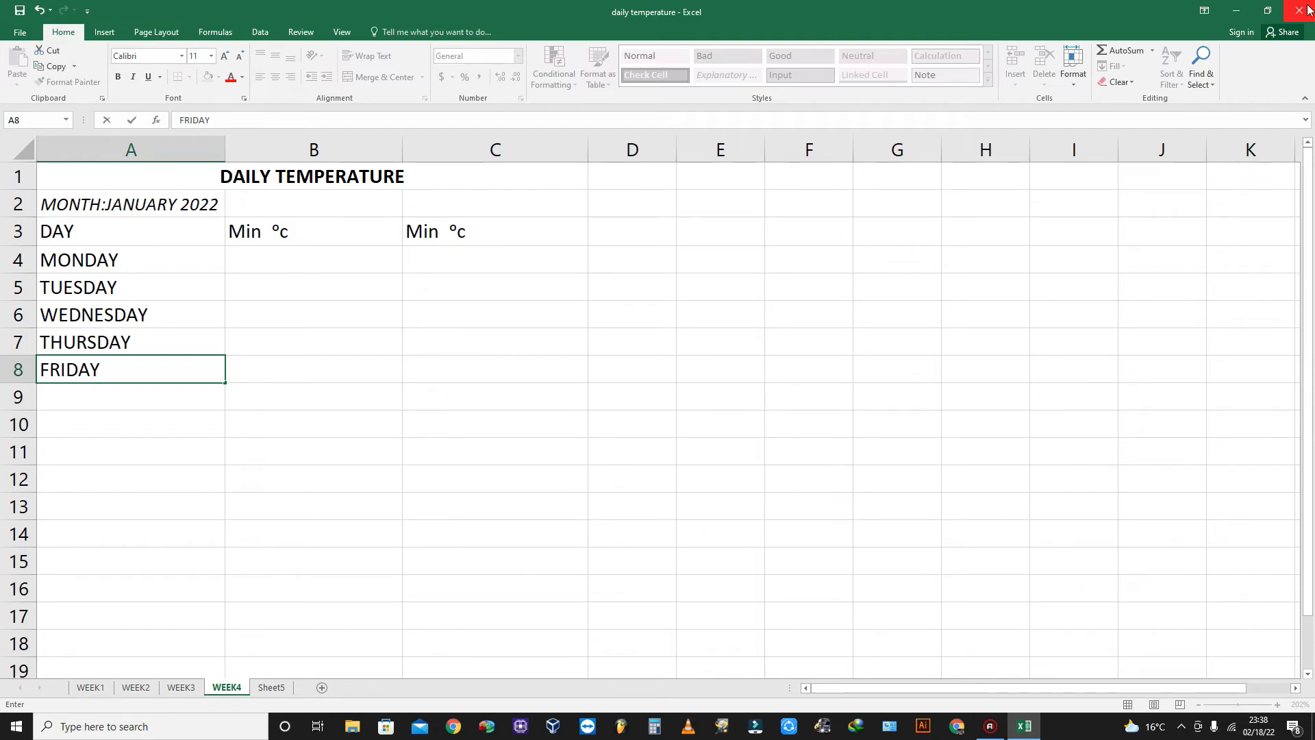
key(Tab)
Fill the minimum temperatures for Monday to Friday in B4:B8 with 3, 4, 3, 2 and 1.
key(Up)
key(Up)
key(Up)
key(Up)
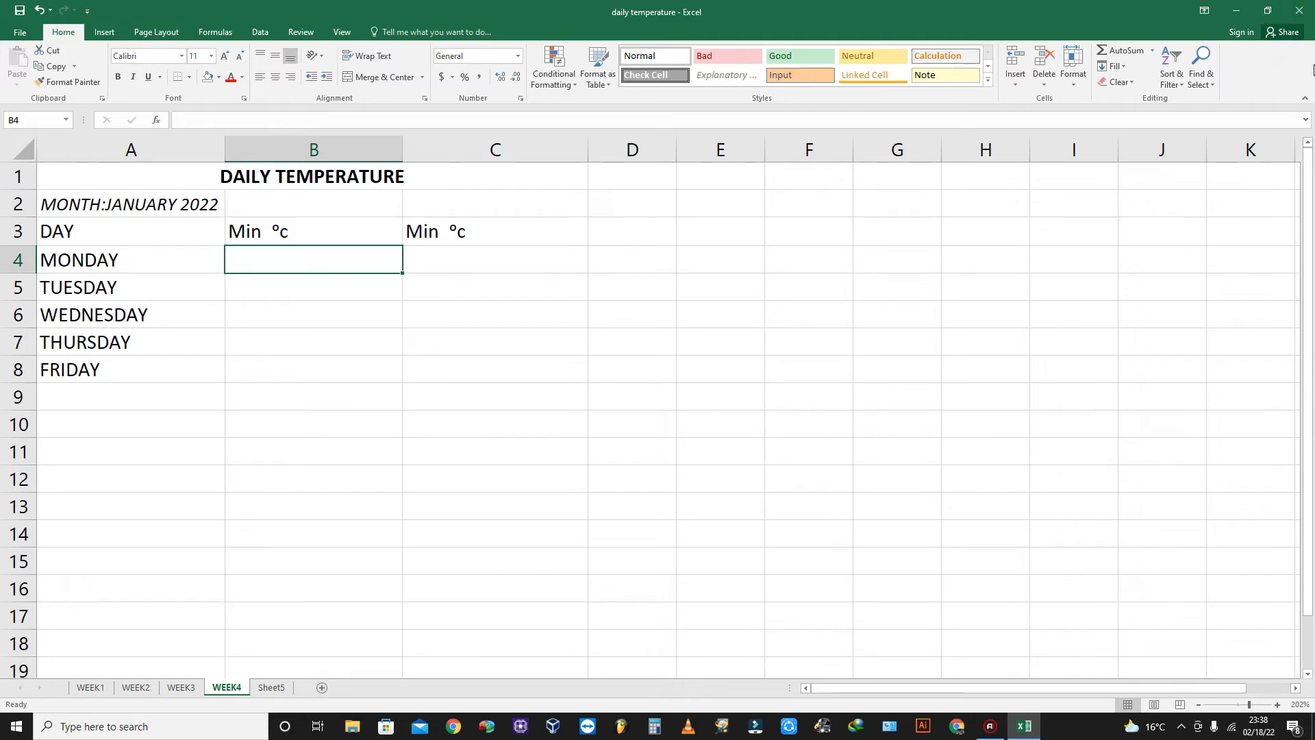
text(3)
key(Return)
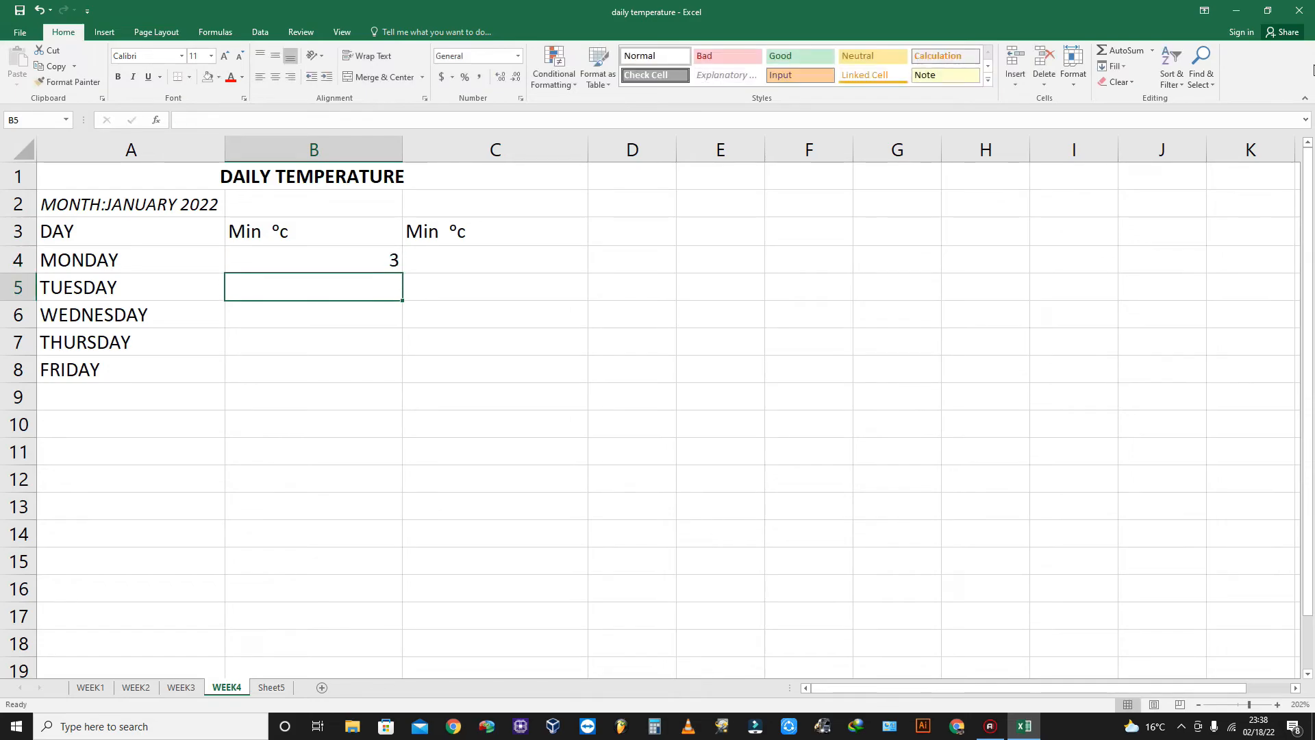
text(4)
key(Return)
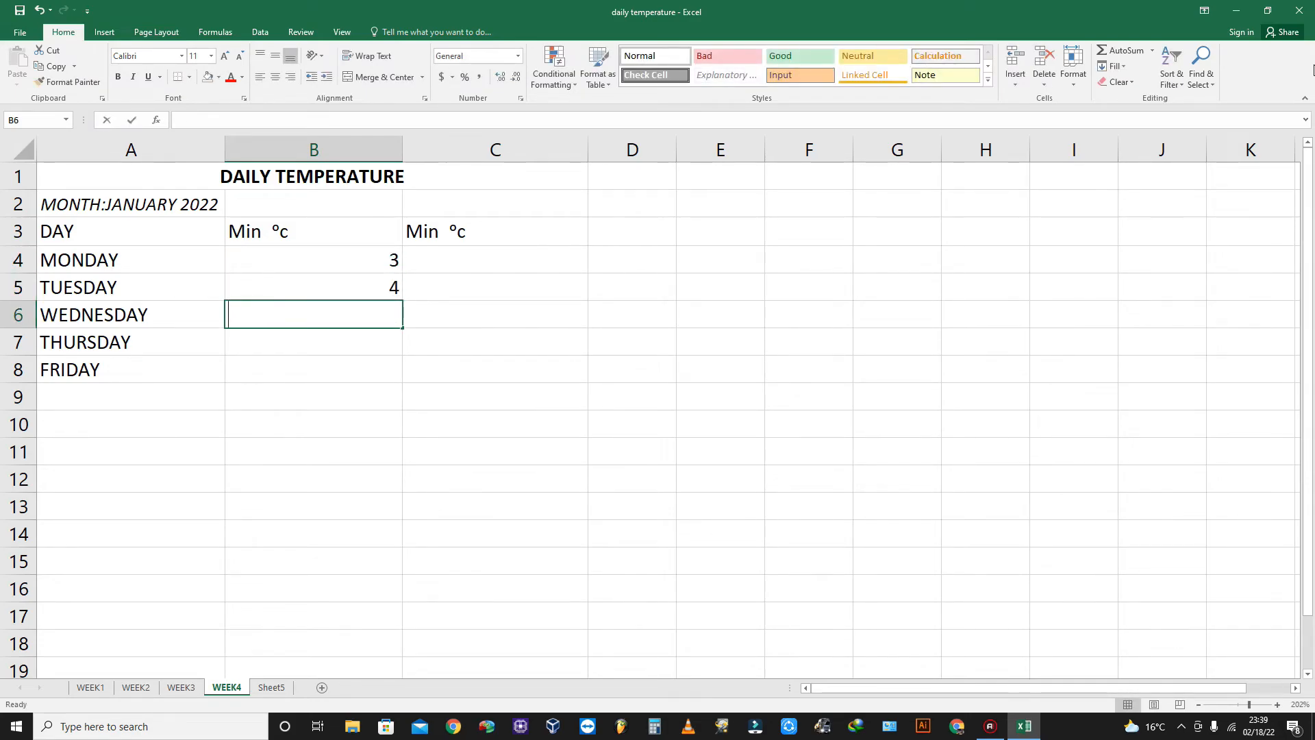
text(3)
key(Return)
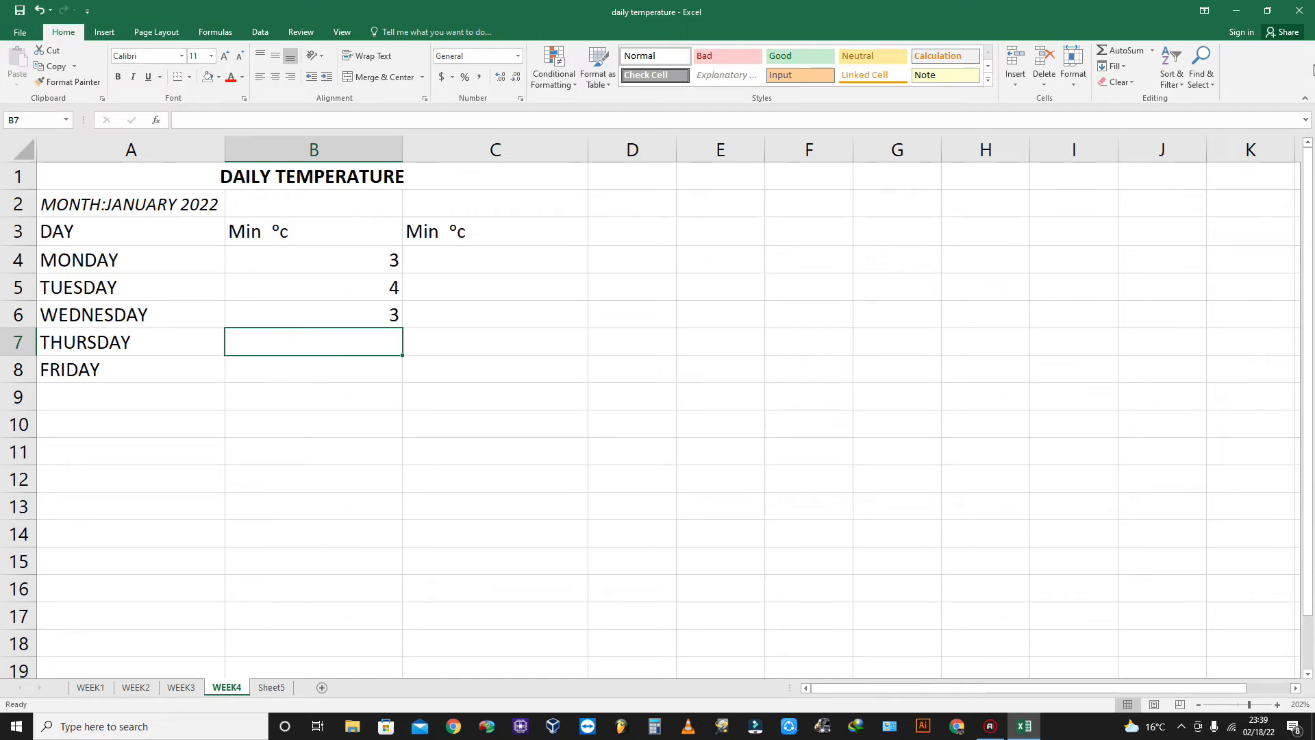
text(2)
key(Return)
text(1)
key(Return)
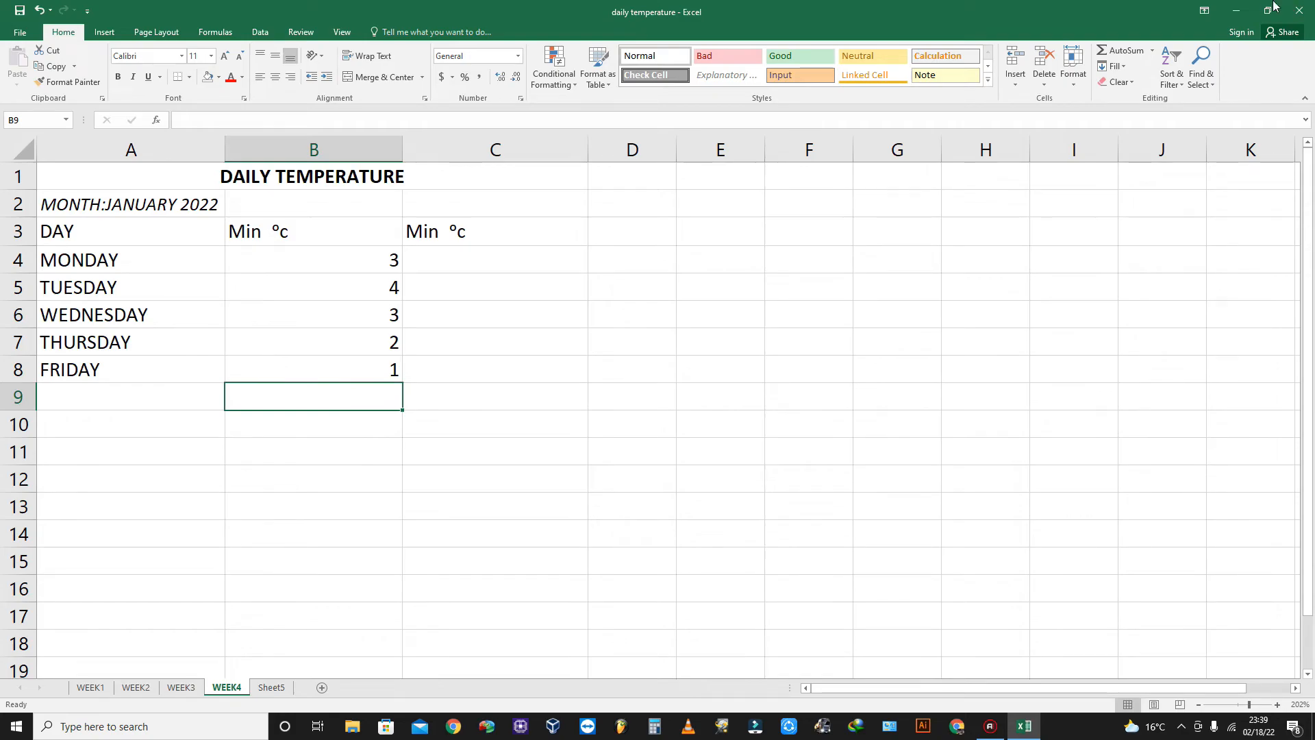
Fill the second temperature column for Monday to Friday in C4:C8 with 15, 20, 18, 19 and 10.
click(513, 261)
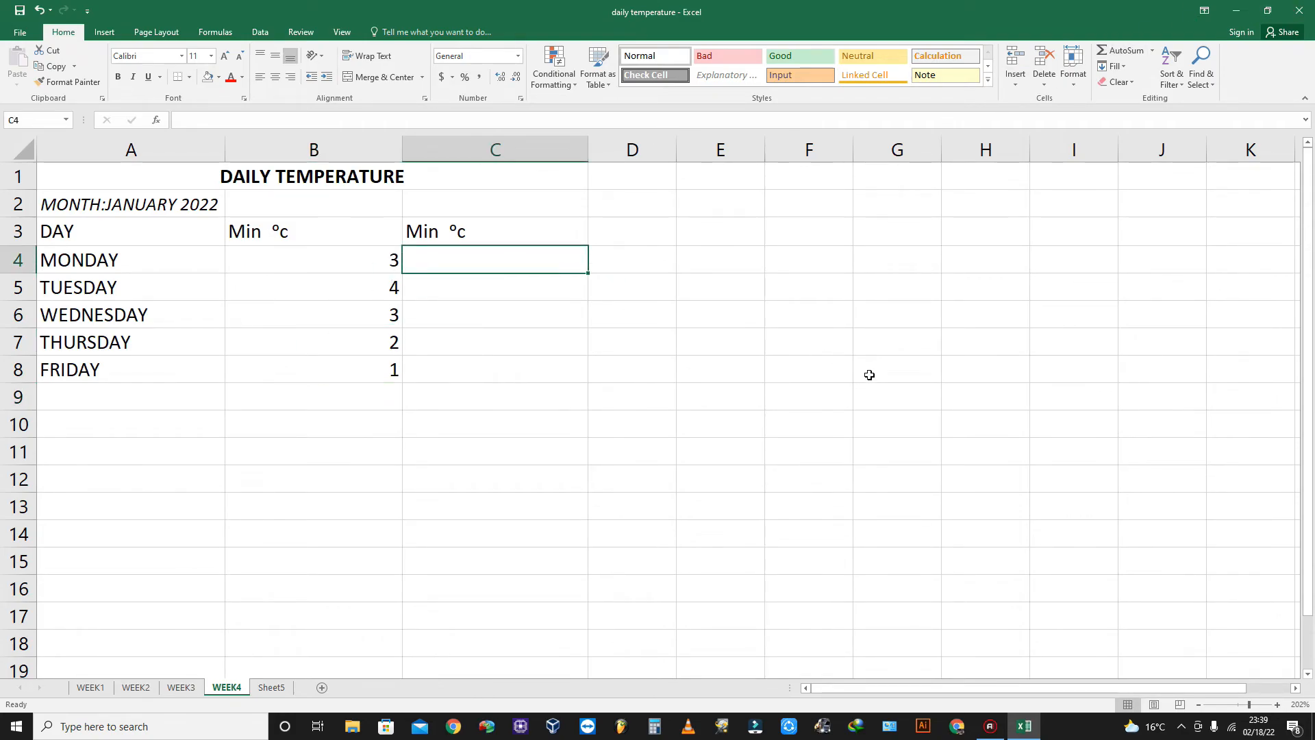
text(15)
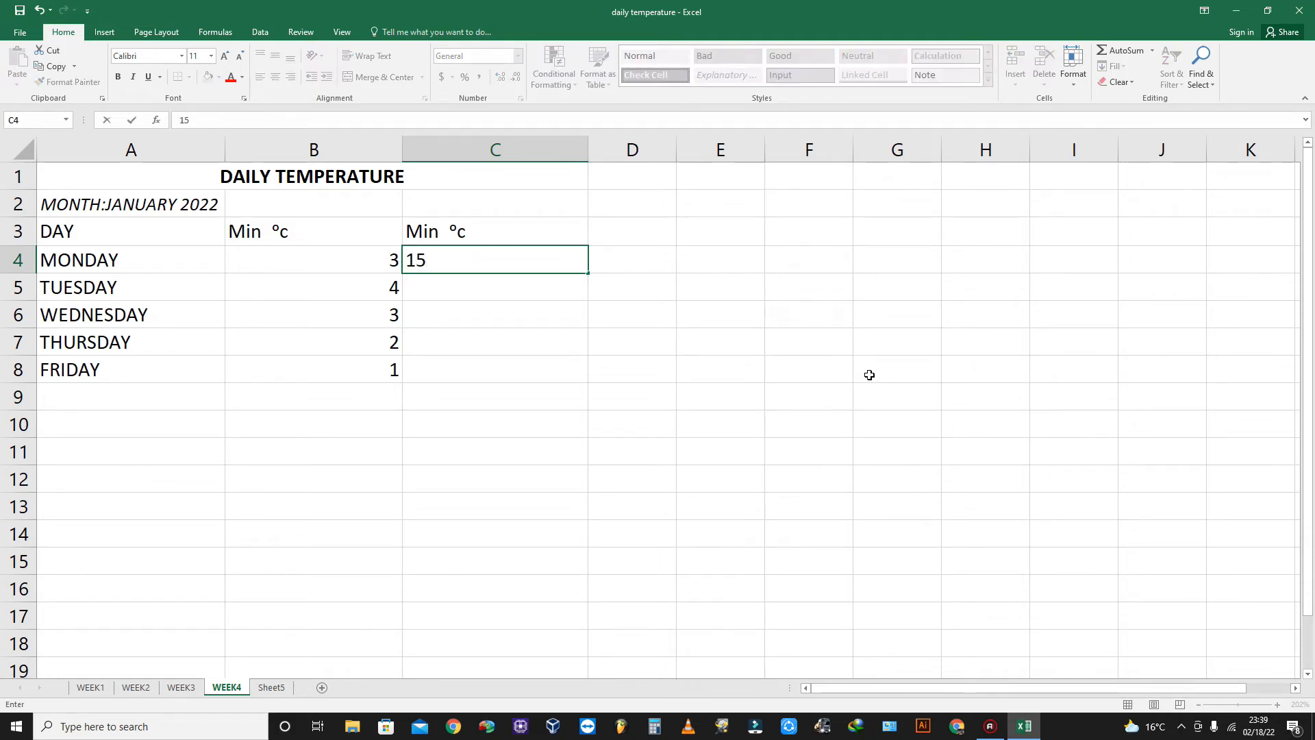
key(Return)
text(20)
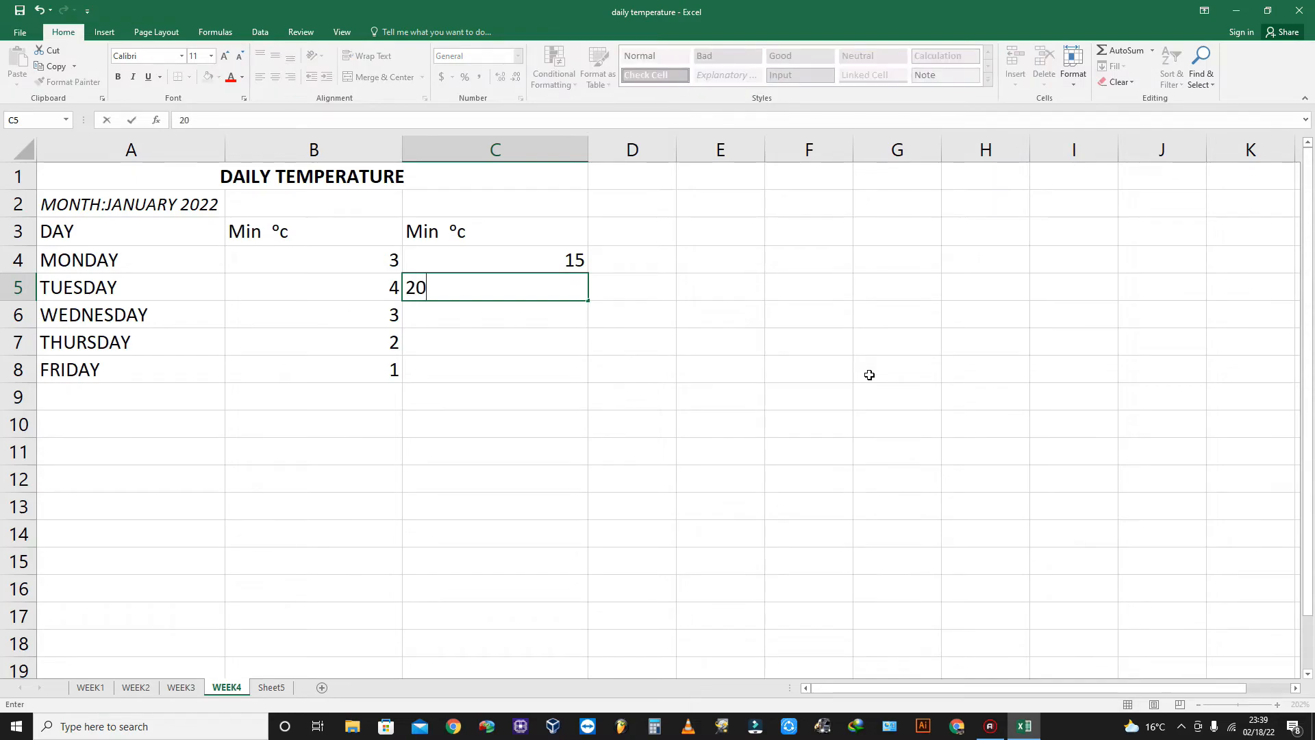
key(Return)
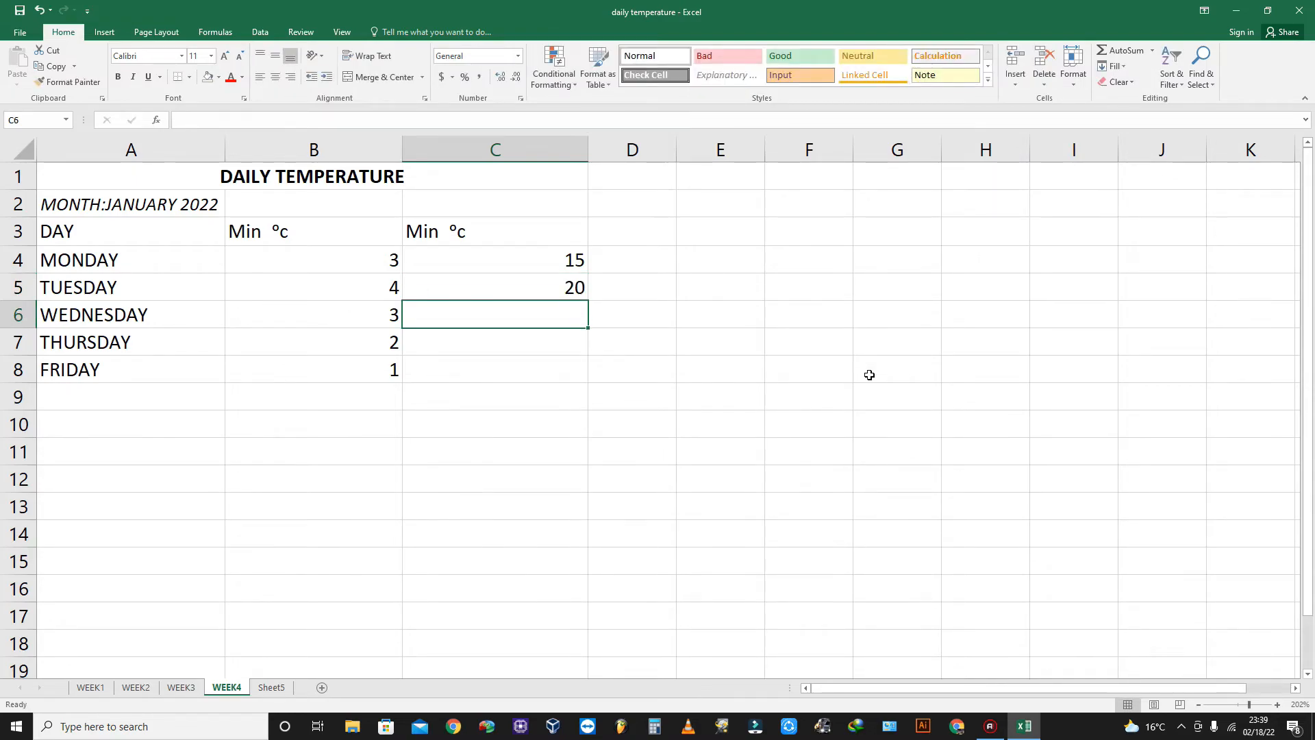
text(18)
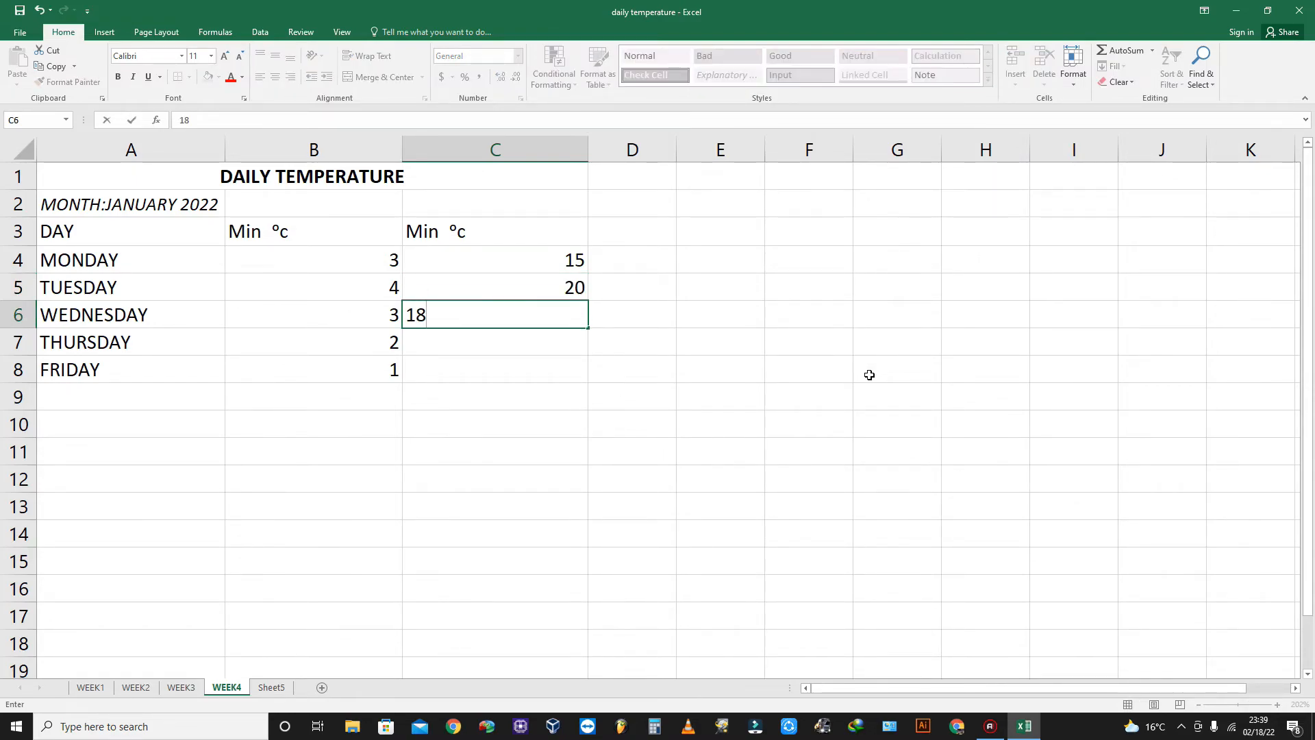
key(Return)
text(1)
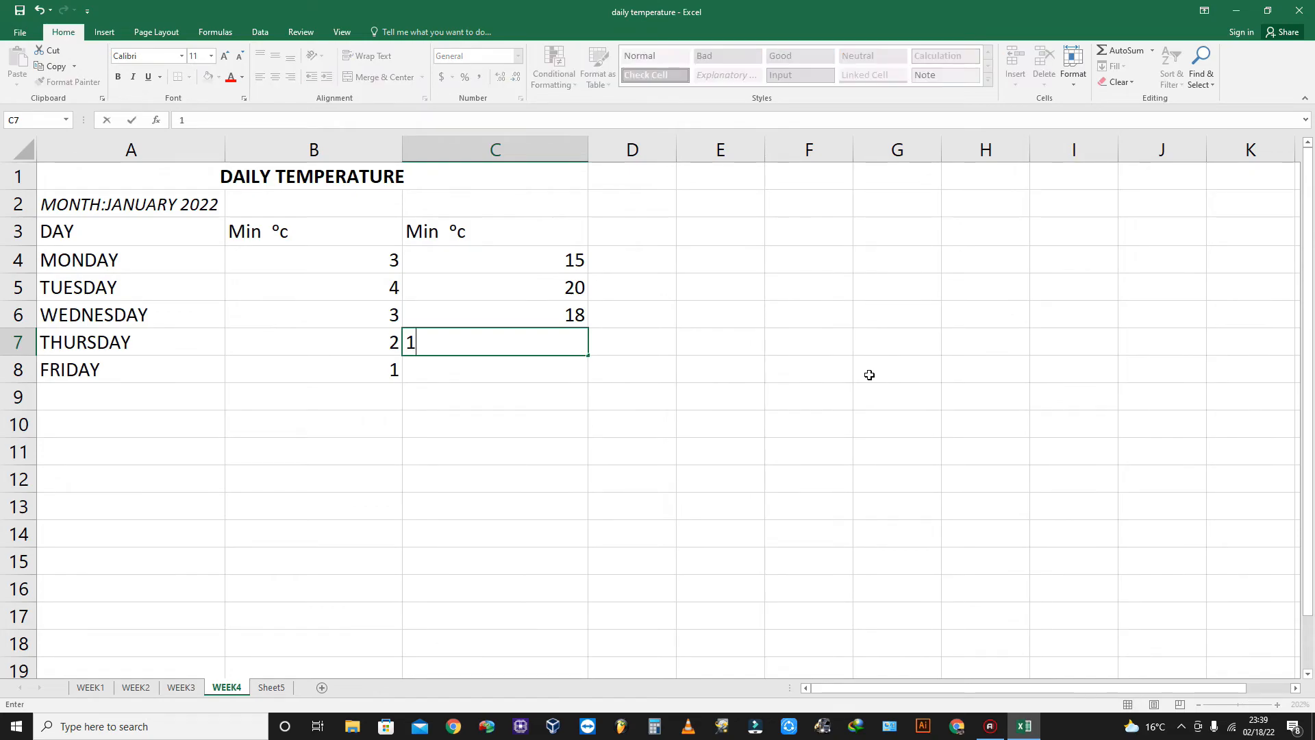
text(9)
key(Return)
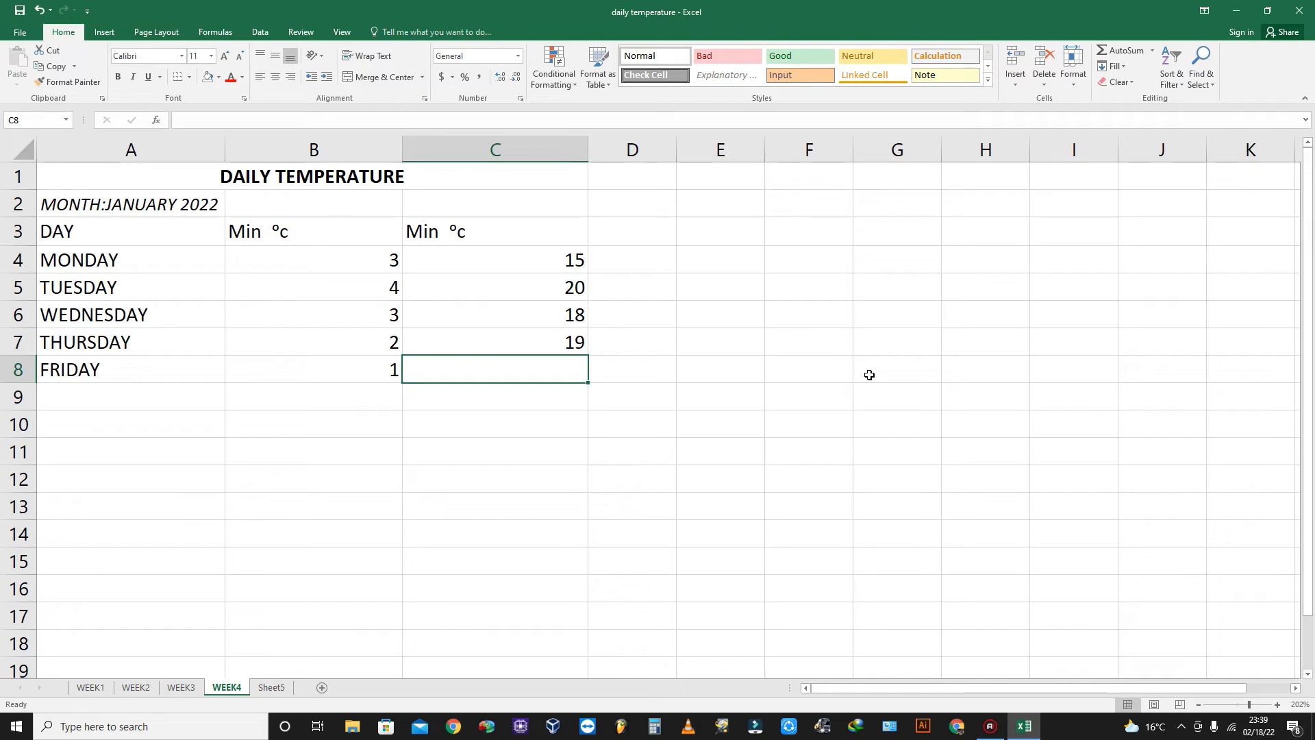
text(10)
key(Return)
click(720, 522)
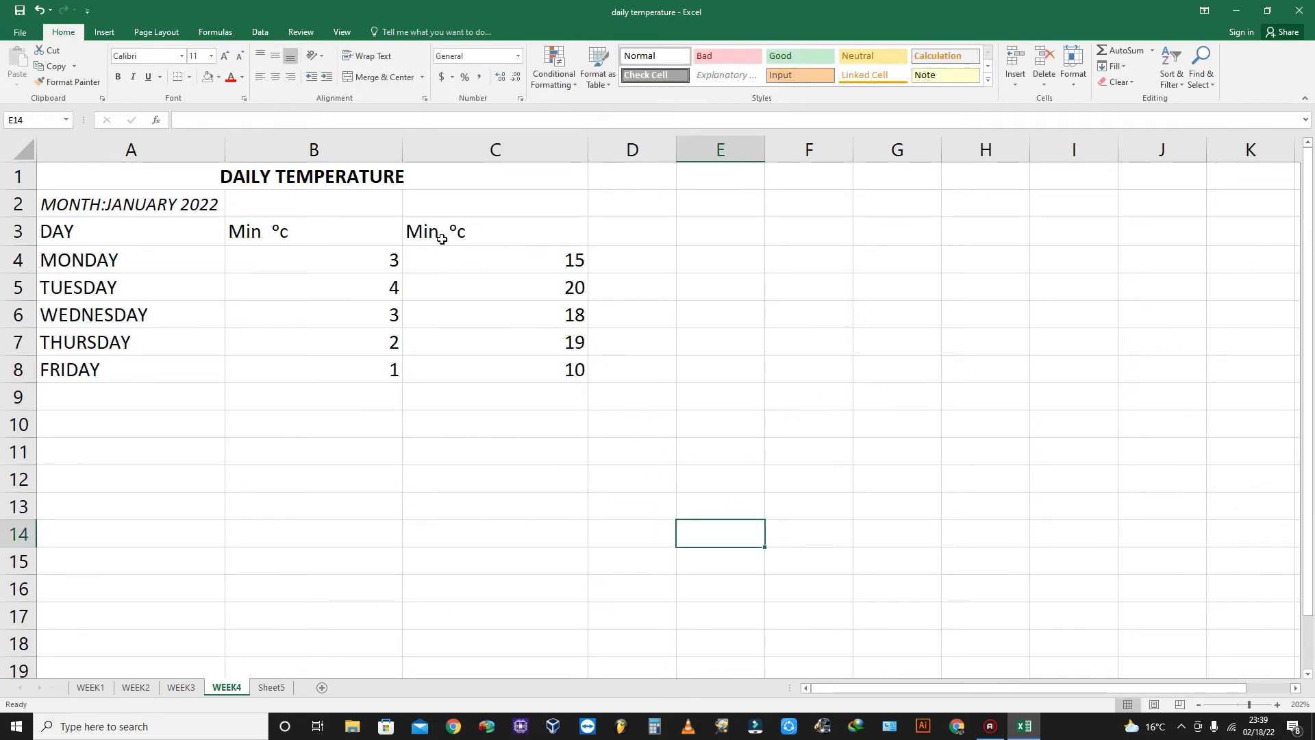
click(272, 230)
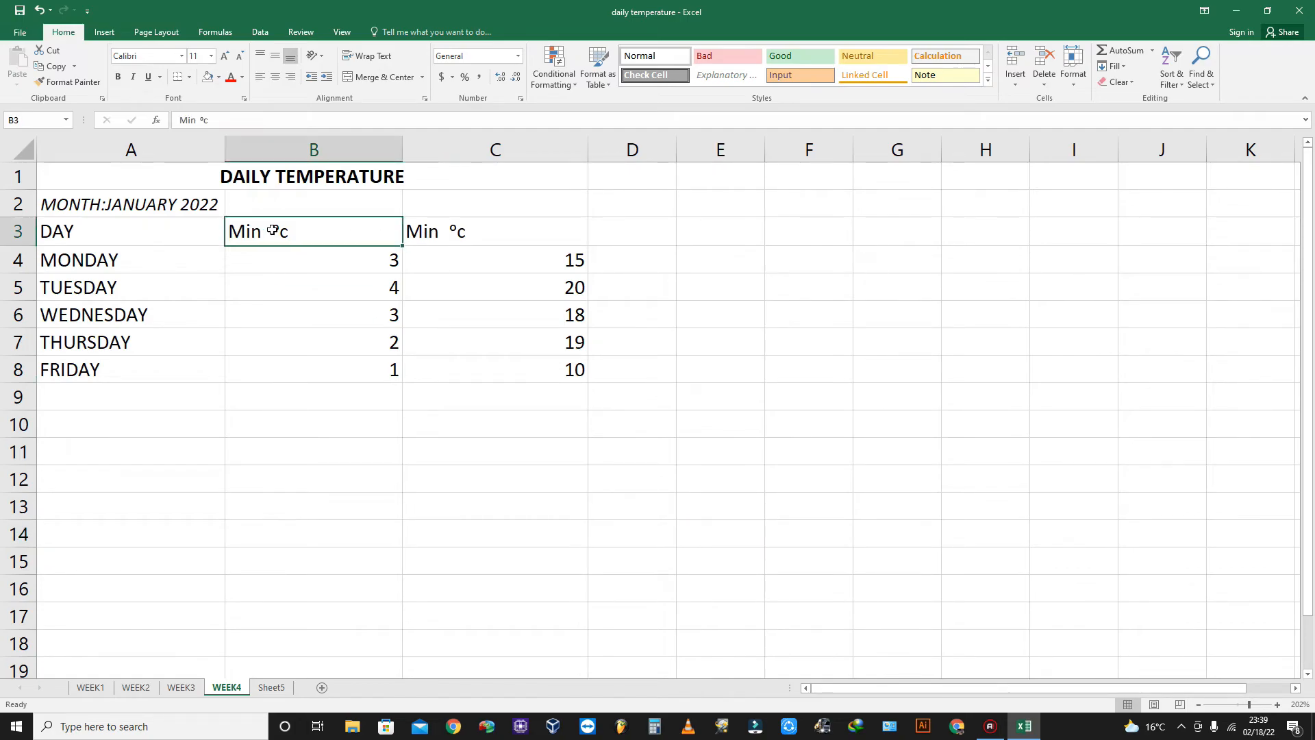
click(457, 232)
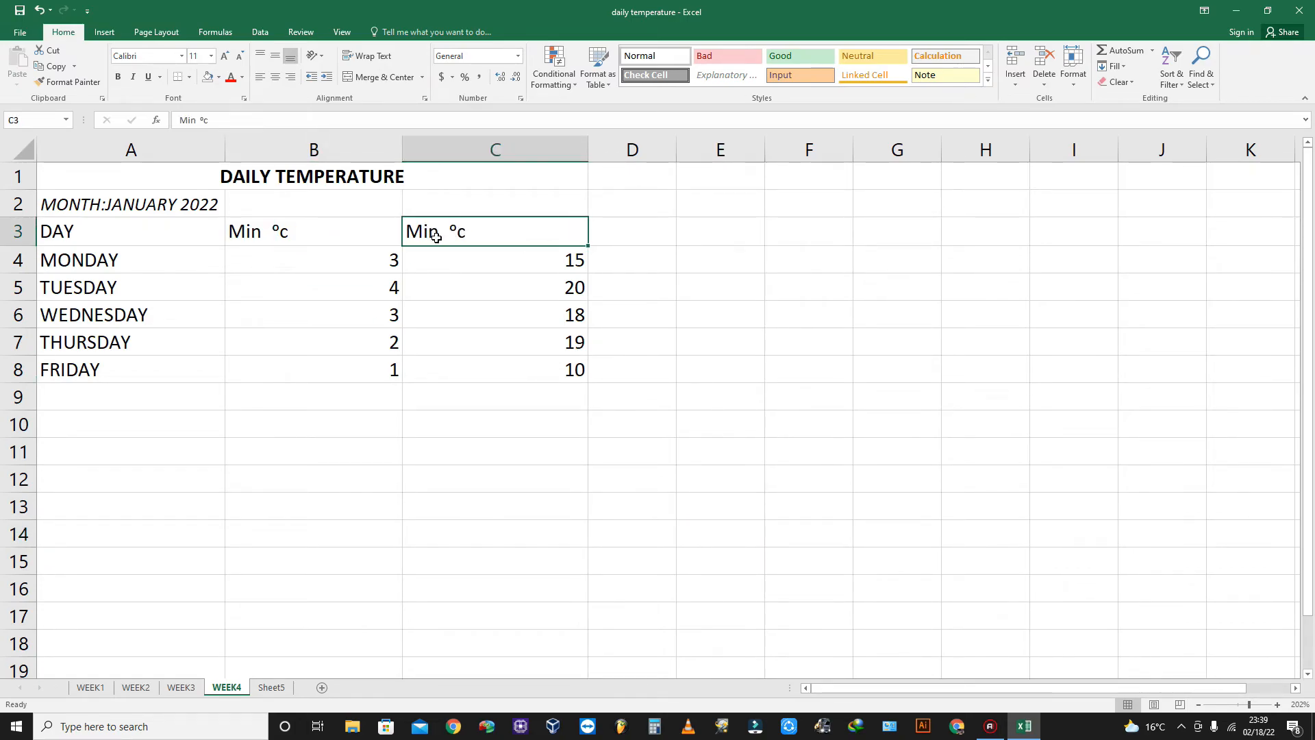
click(333, 238)
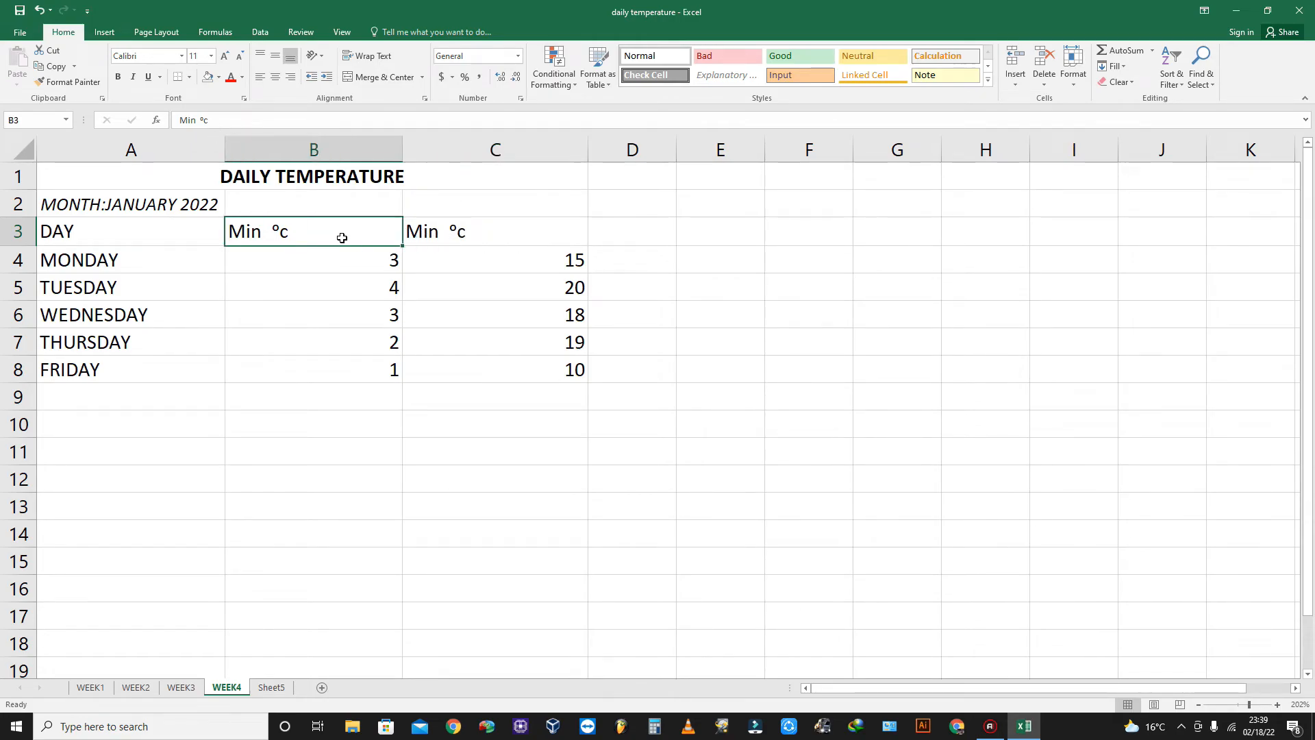
click(456, 233)
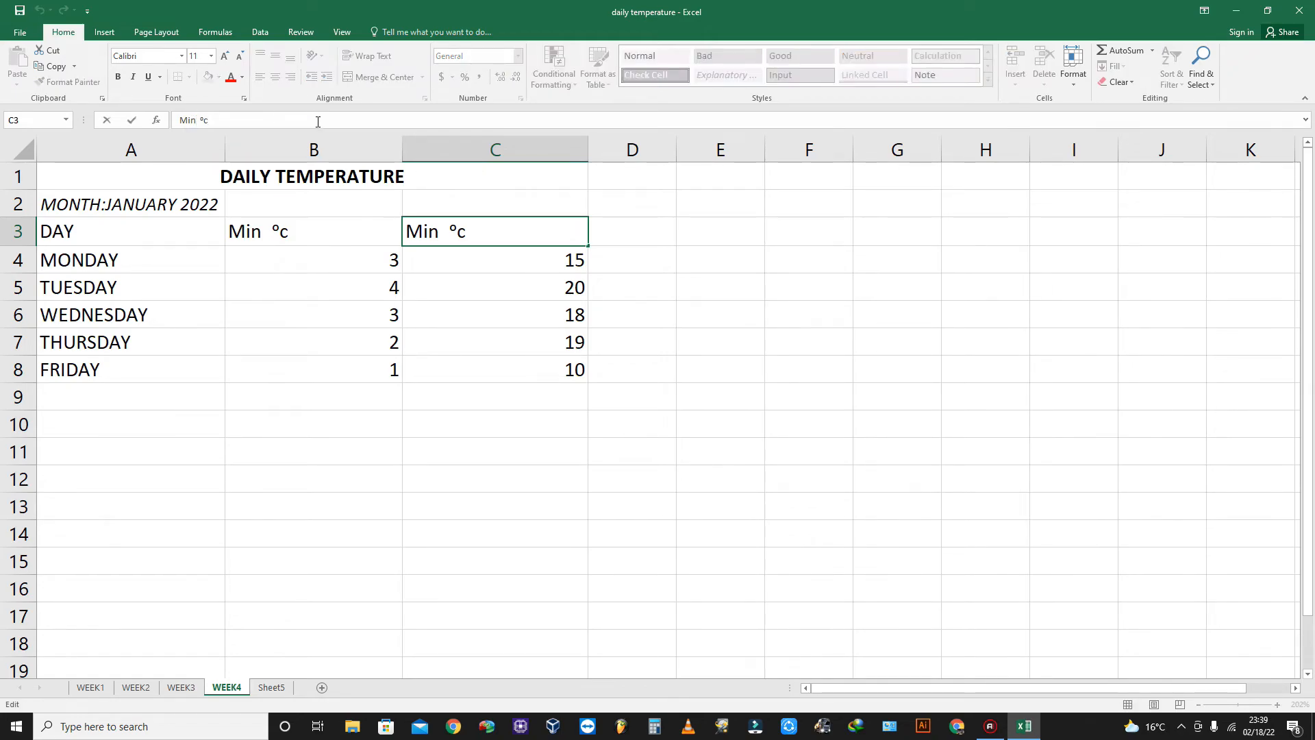
click(787, 322)
Change the heading in cell C3 to Max ºc.
click(478, 237)
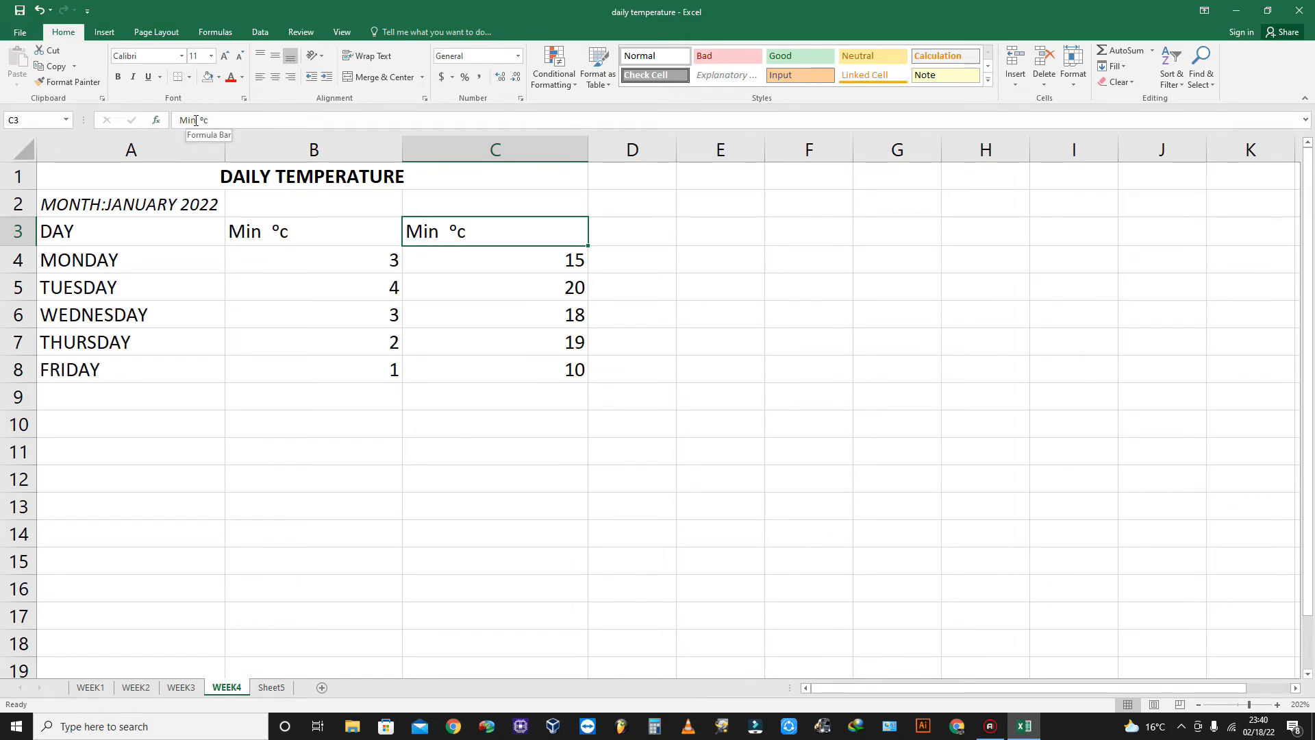
click(196, 121)
key(BackSpace)
key(BackSpace)
text(AX)
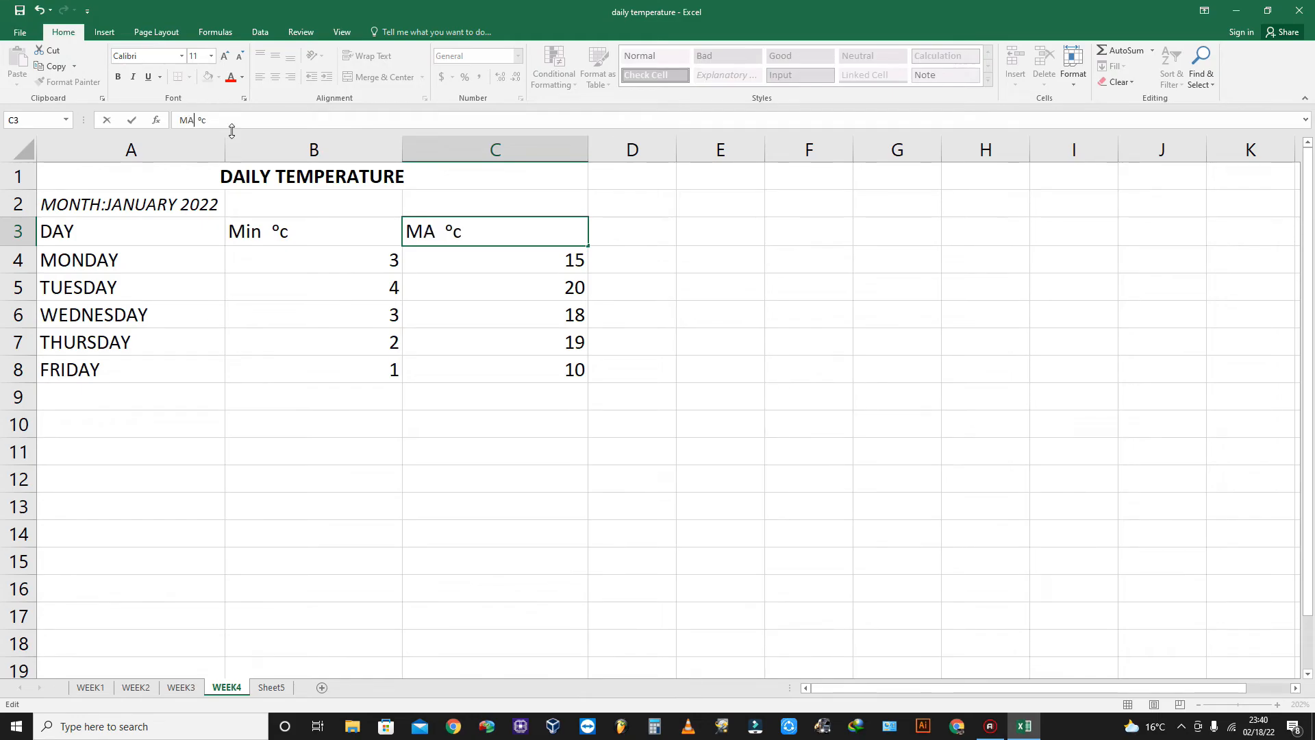
key(BackSpace)
key(BackSpace)
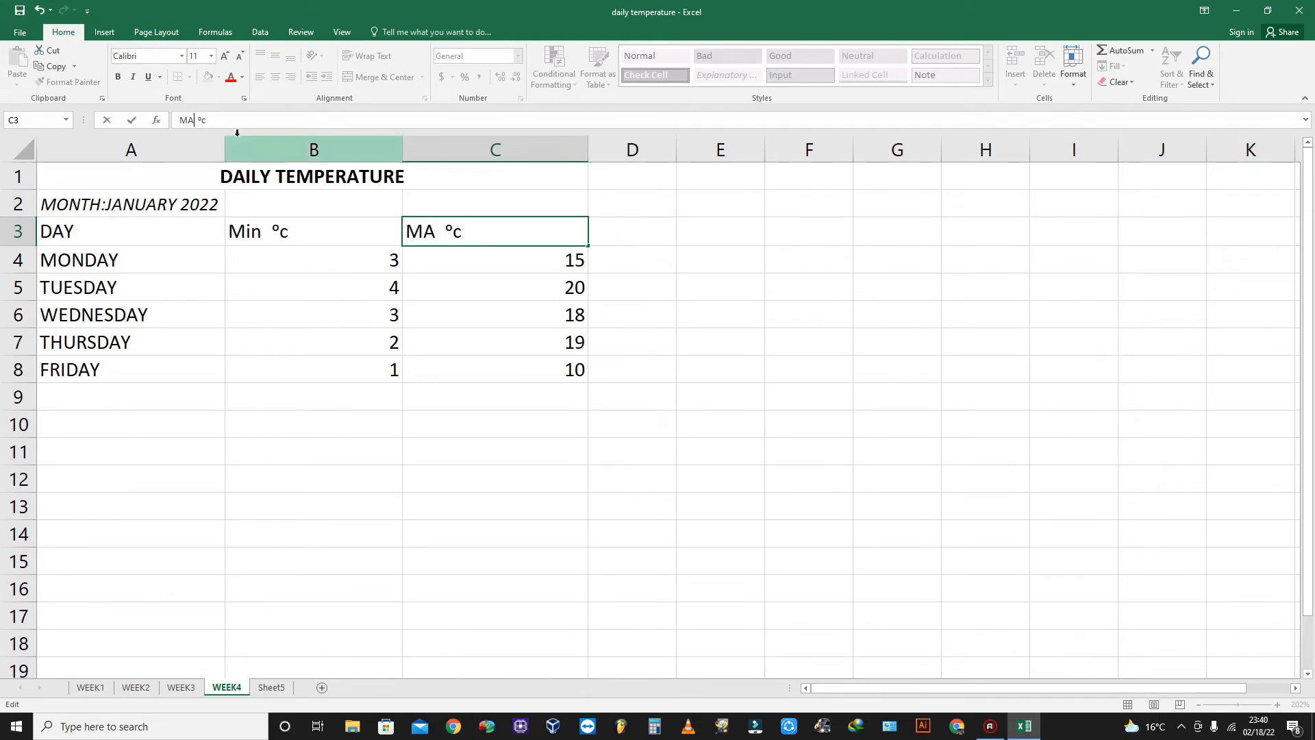
text(ax)
click(811, 313)
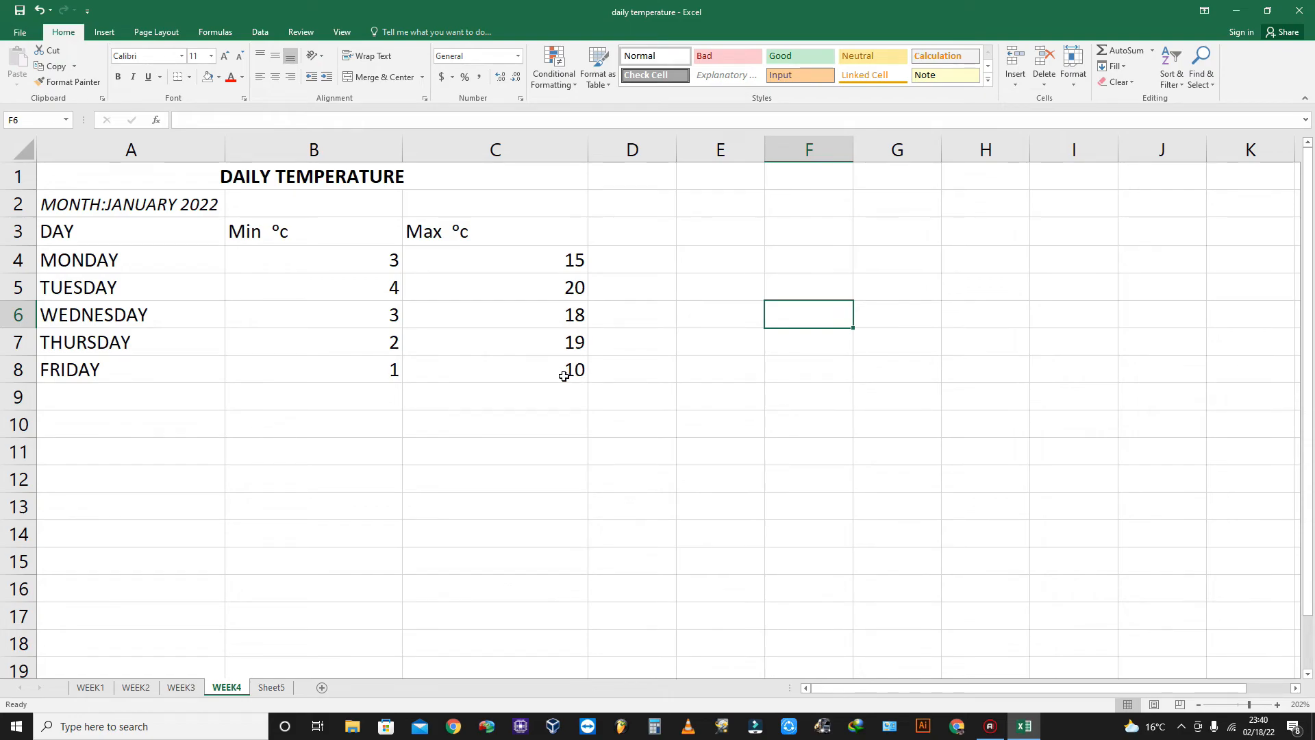
drag(563, 373, 350, 247)
click(656, 320)
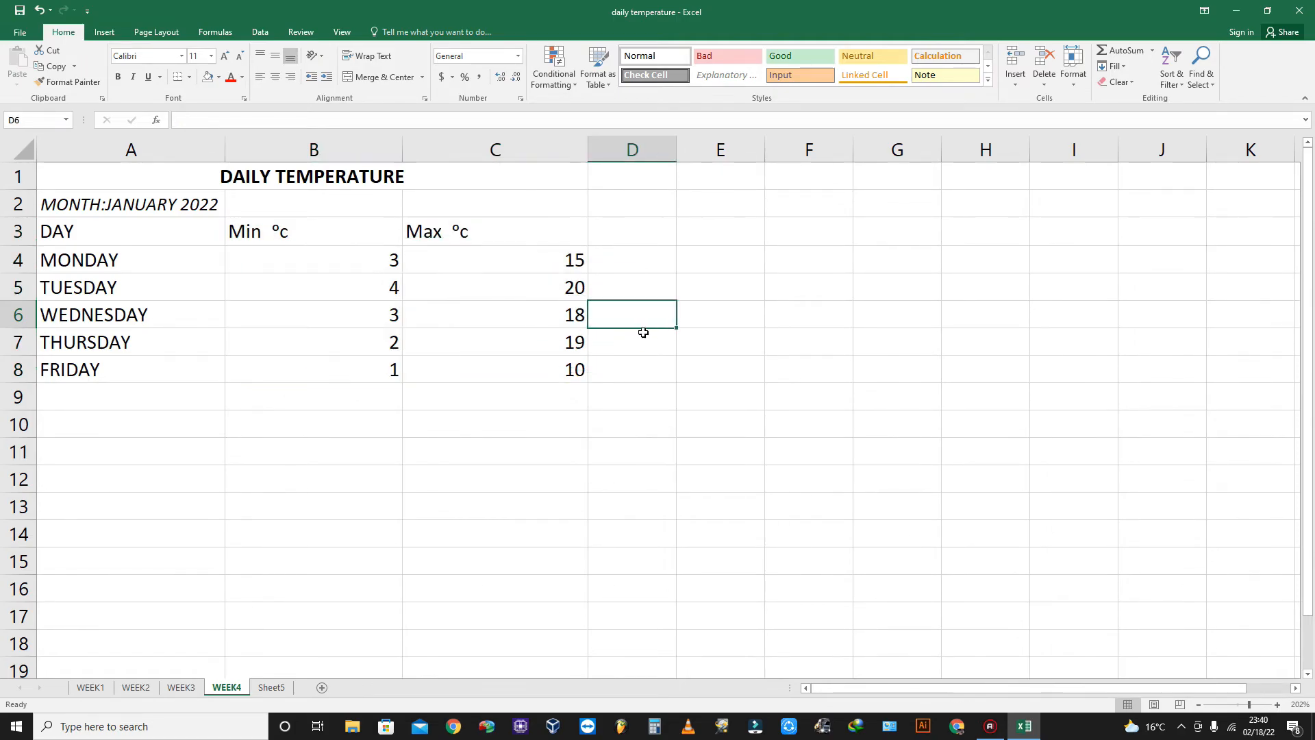
drag(560, 370, 298, 228)
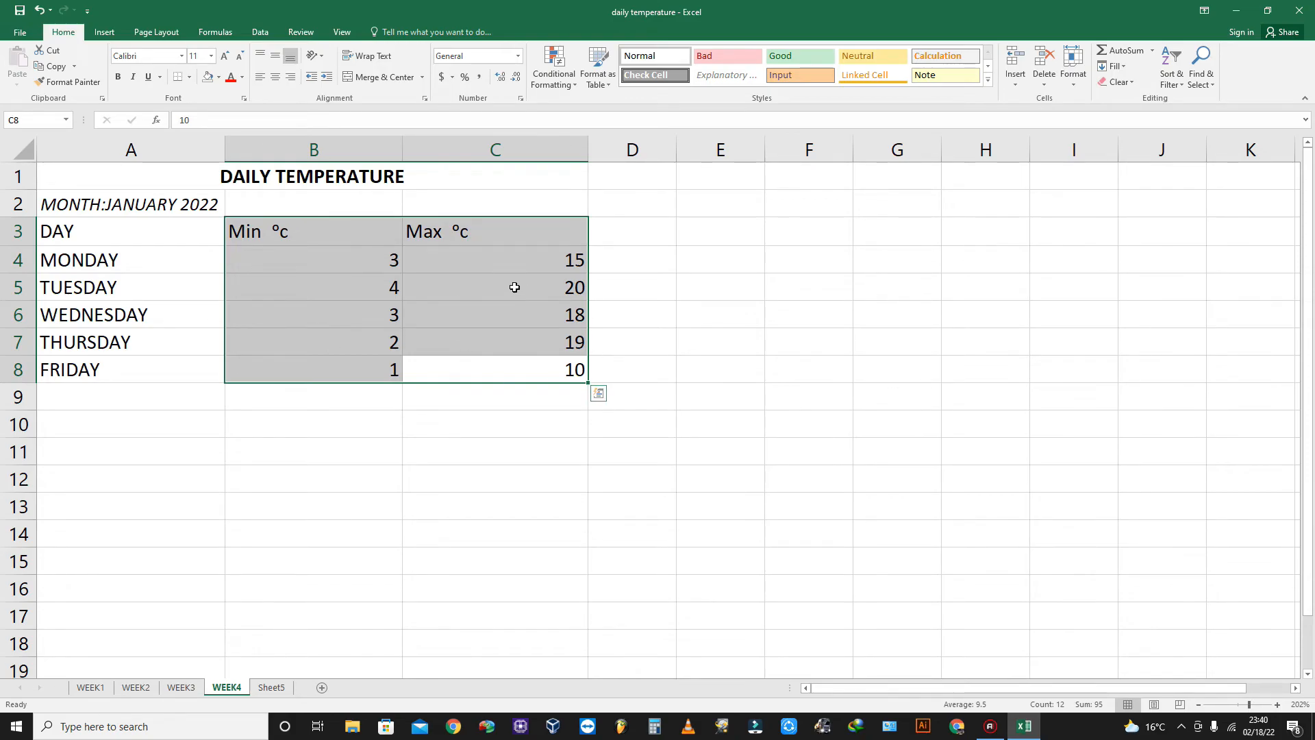
click(678, 367)
Center the temperature headings and values in B3:C8 horizontally.
drag(579, 370, 278, 231)
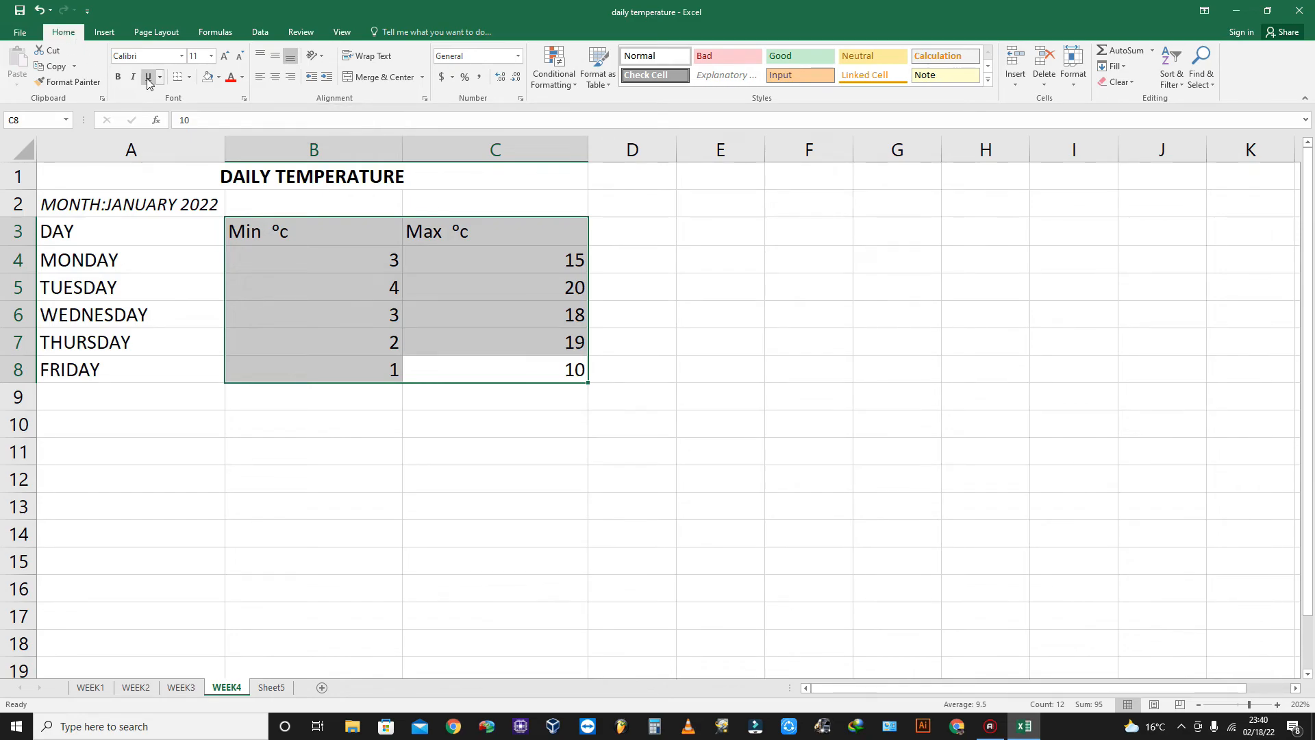
click(275, 77)
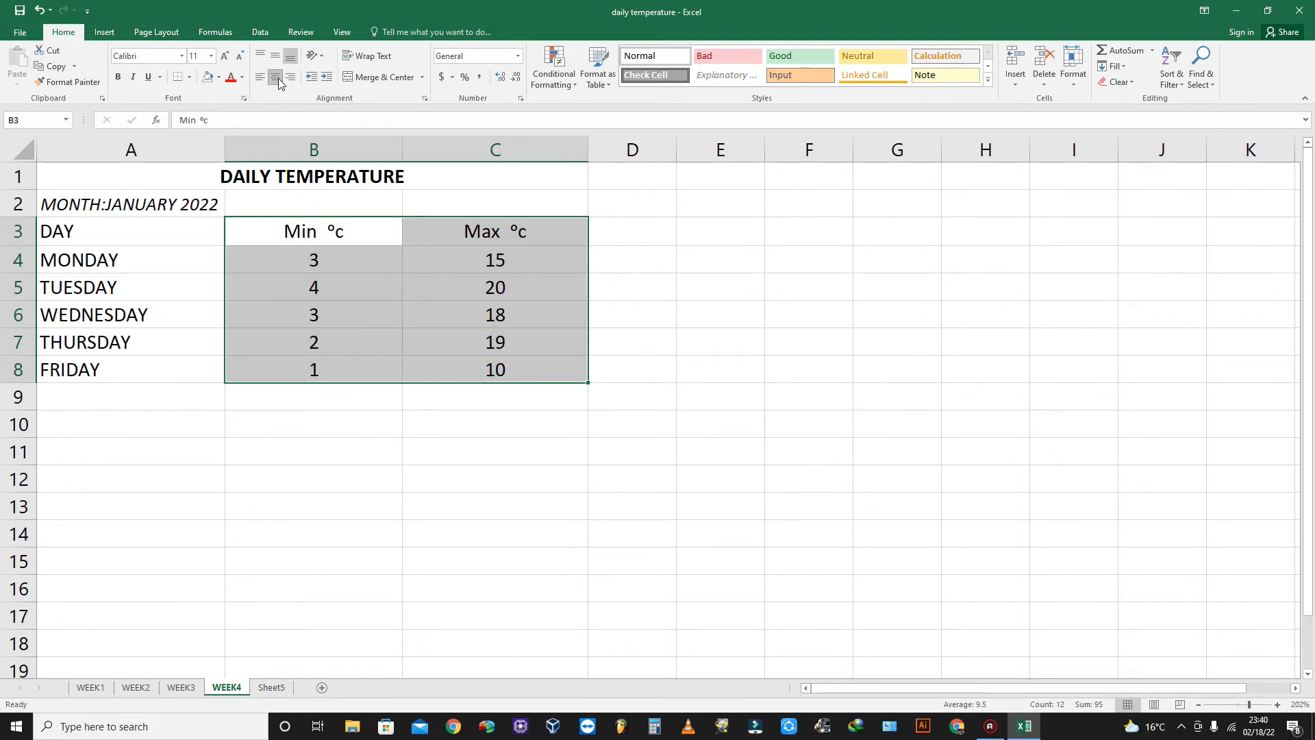
click(758, 334)
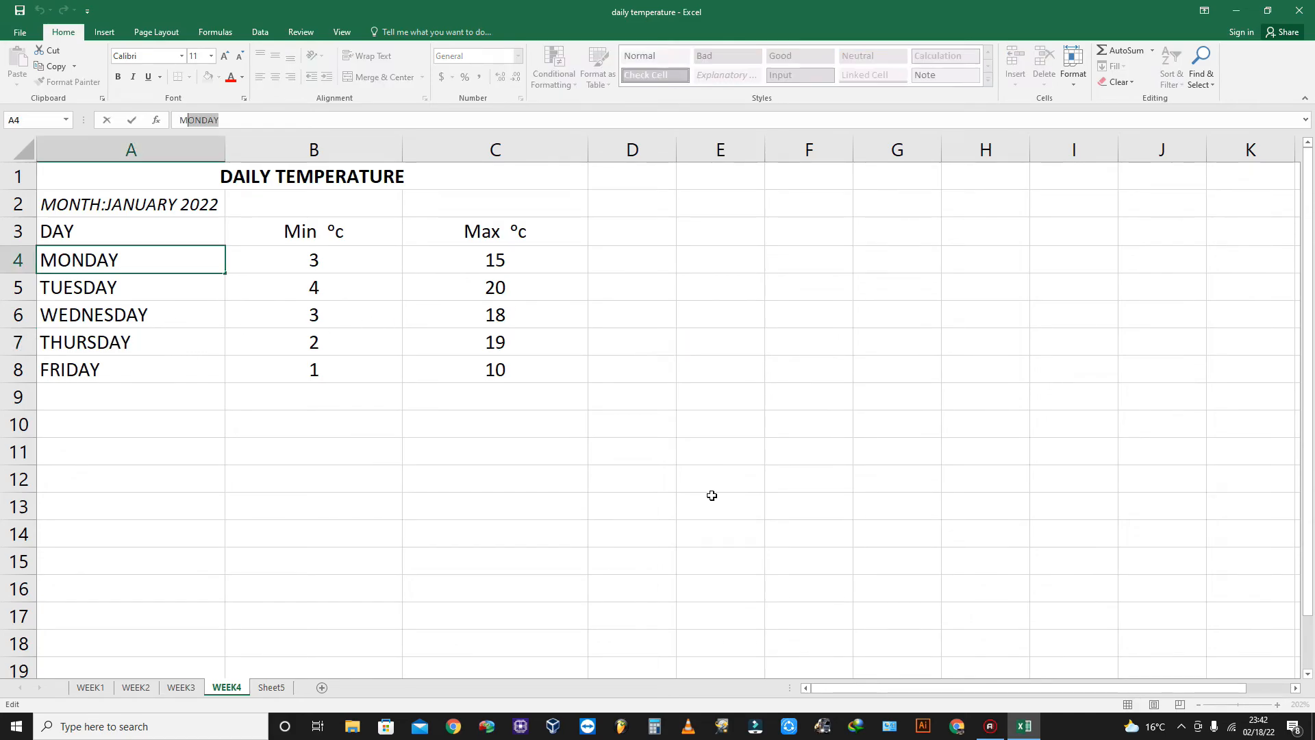
Convert the range A3:C8 on WEEK4 into a table with headers.
click(713, 493)
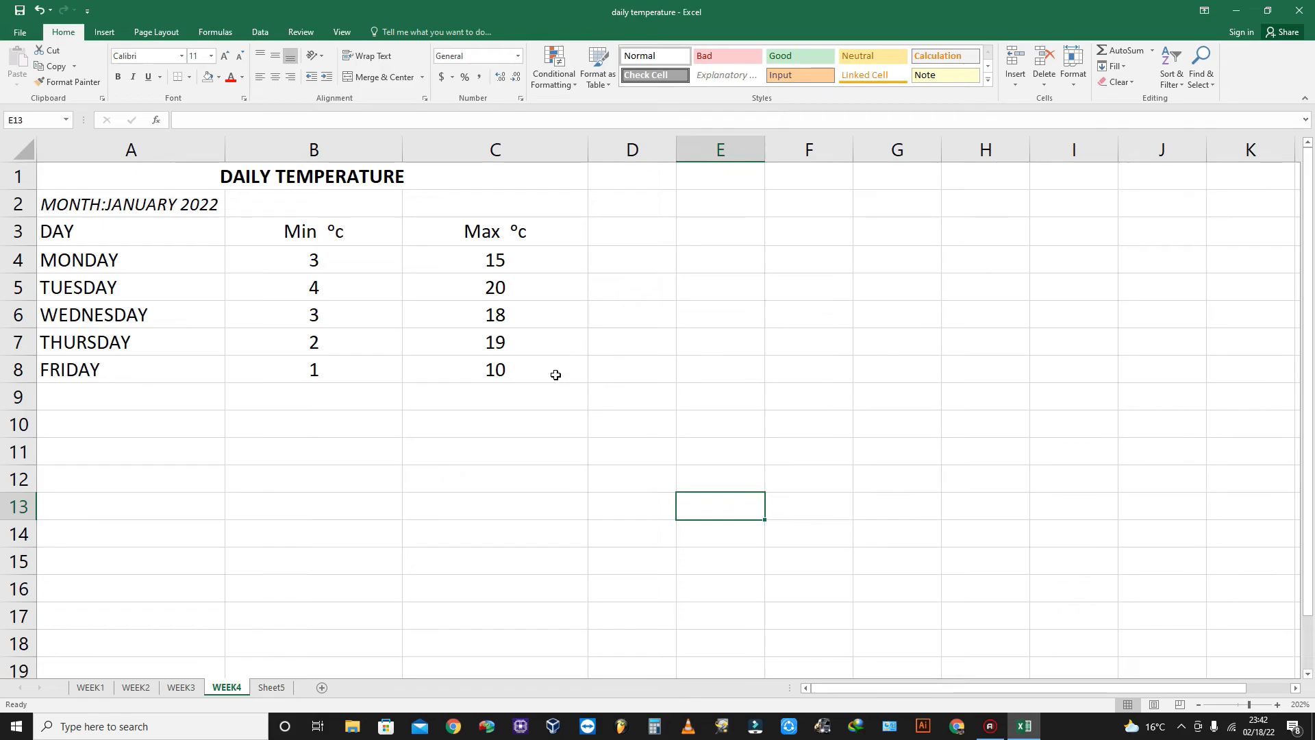
drag(566, 373, 139, 237)
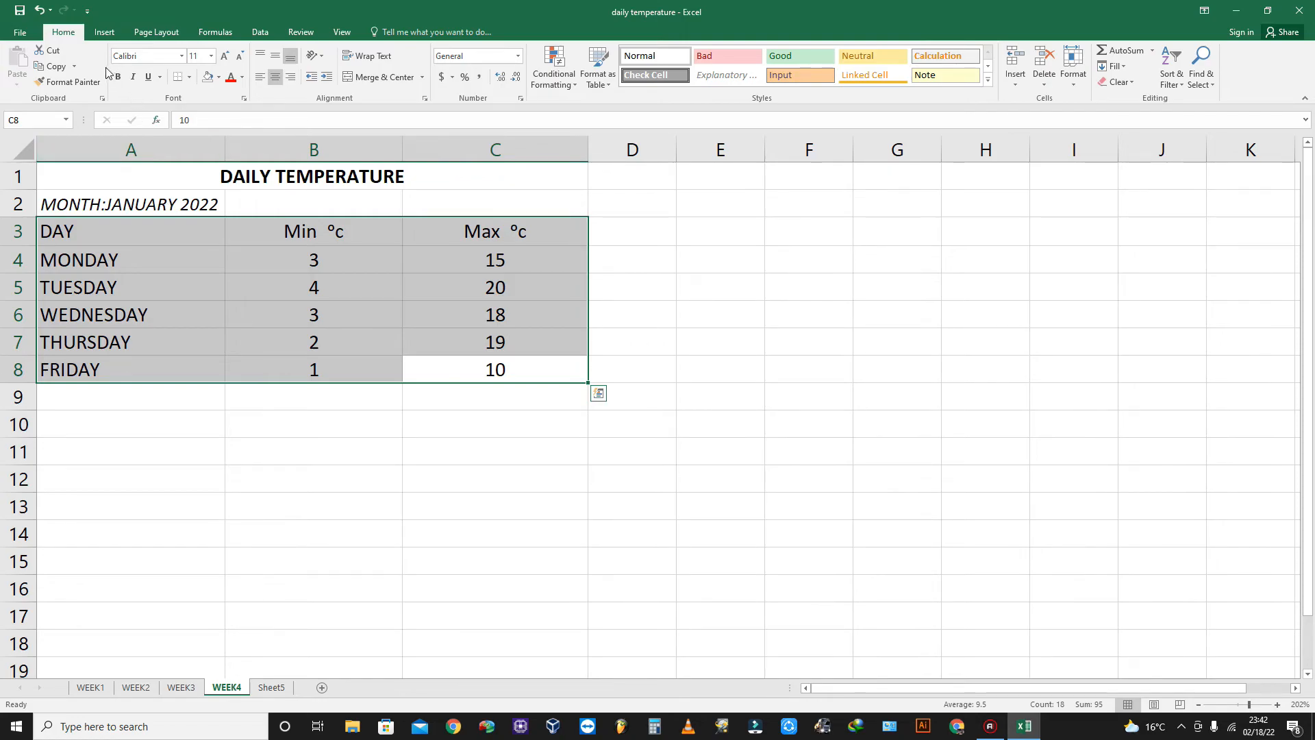
click(101, 32)
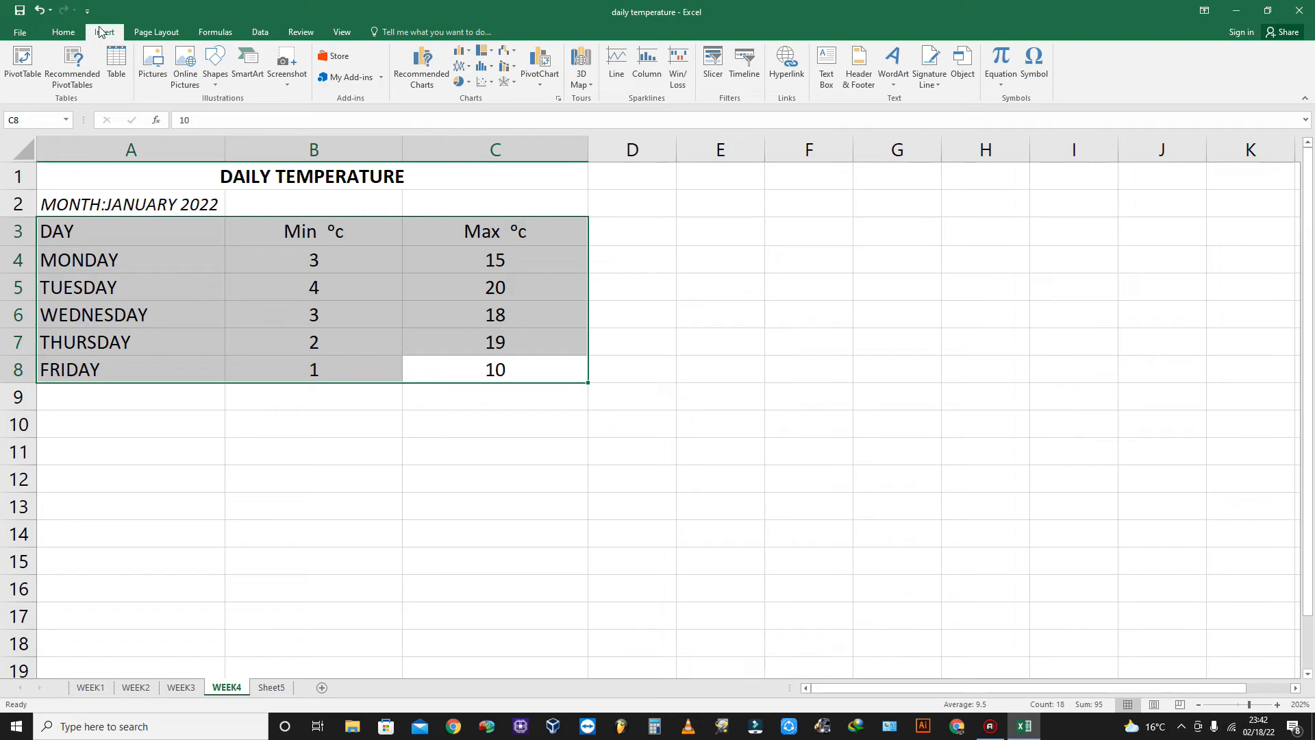
click(115, 69)
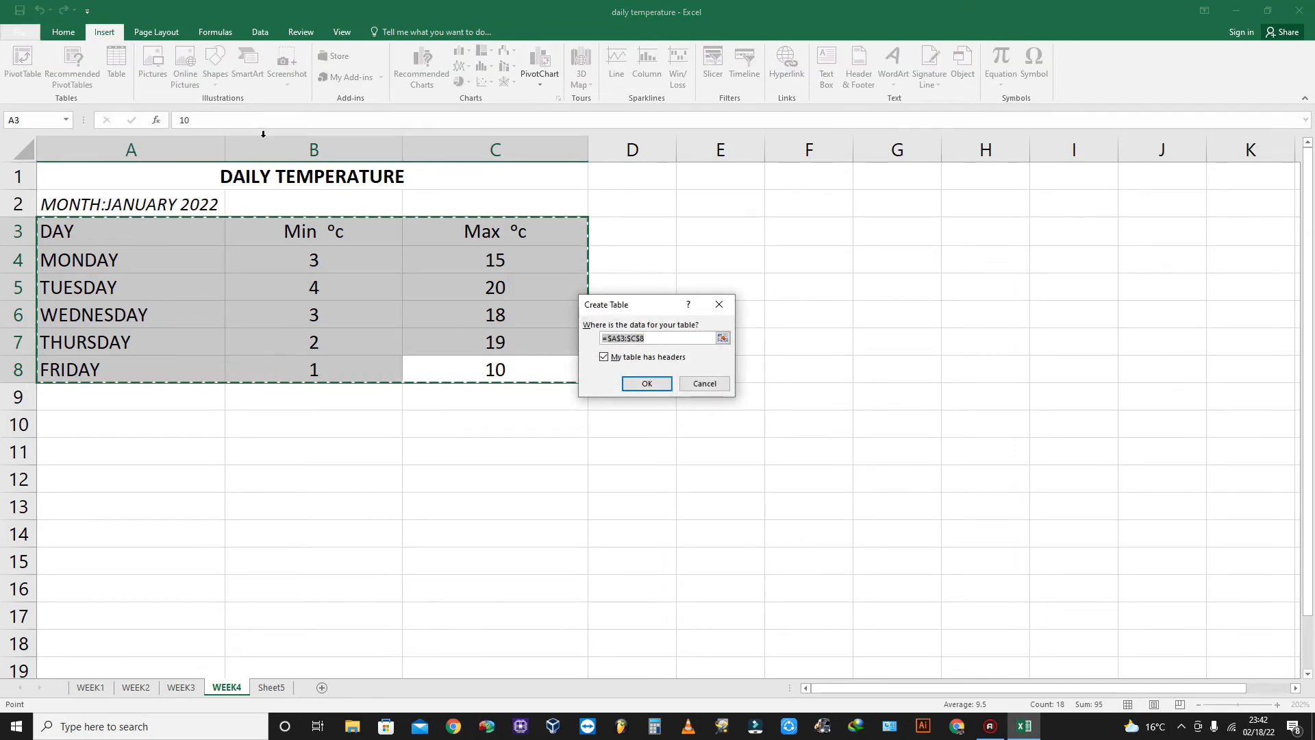
click(654, 385)
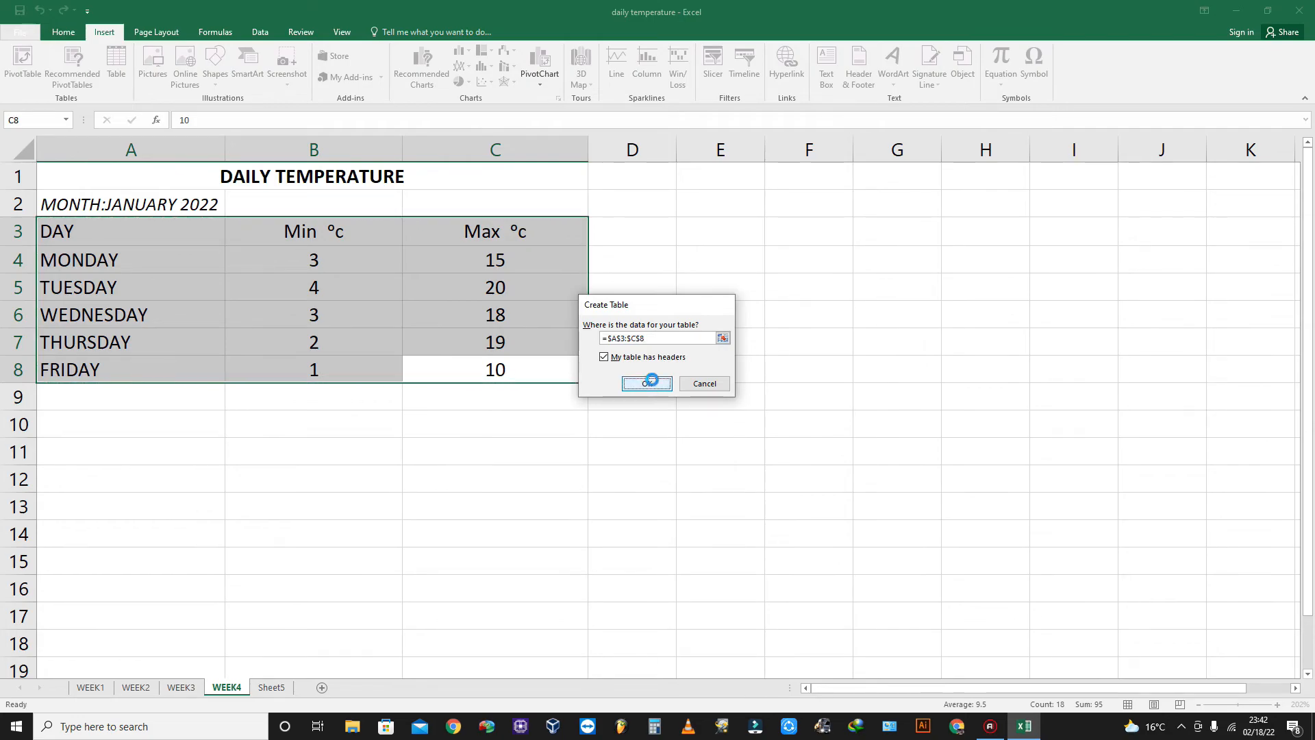
click(780, 329)
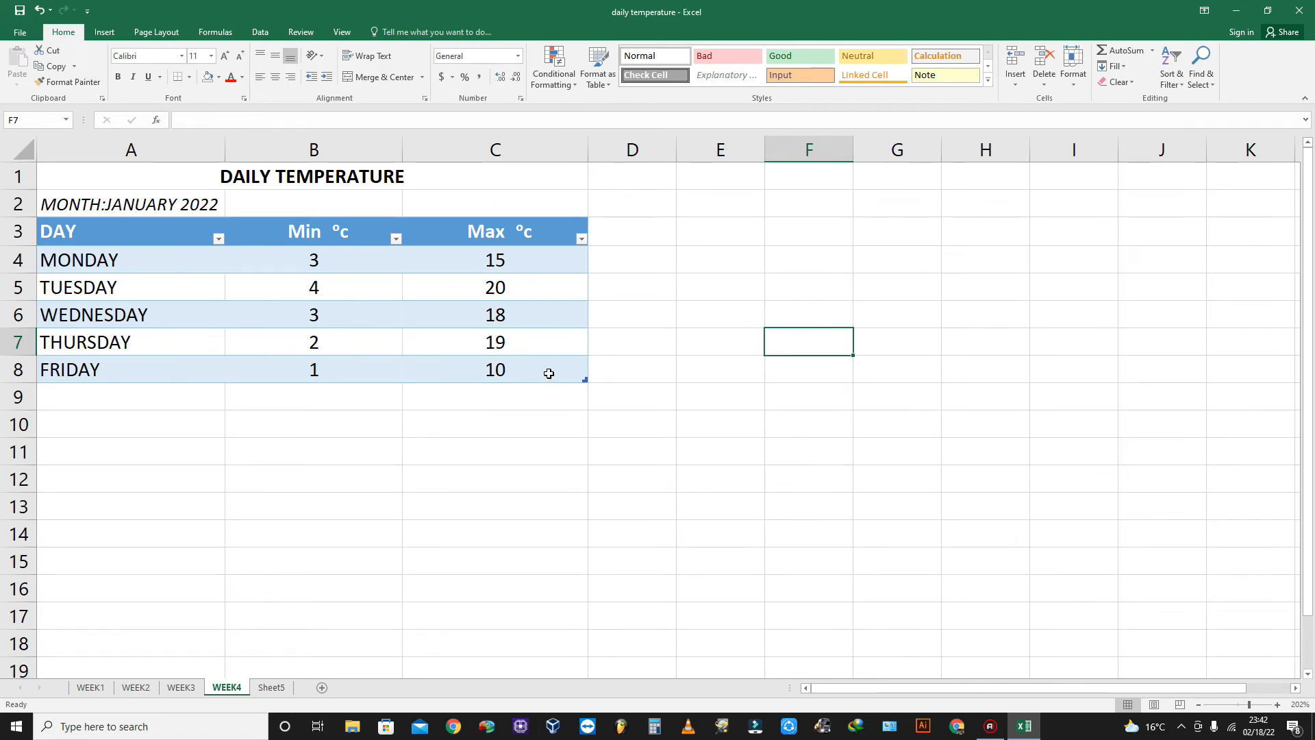
Apply the black medium table style with grey banded rows to the temperature table.
drag(547, 375, 74, 218)
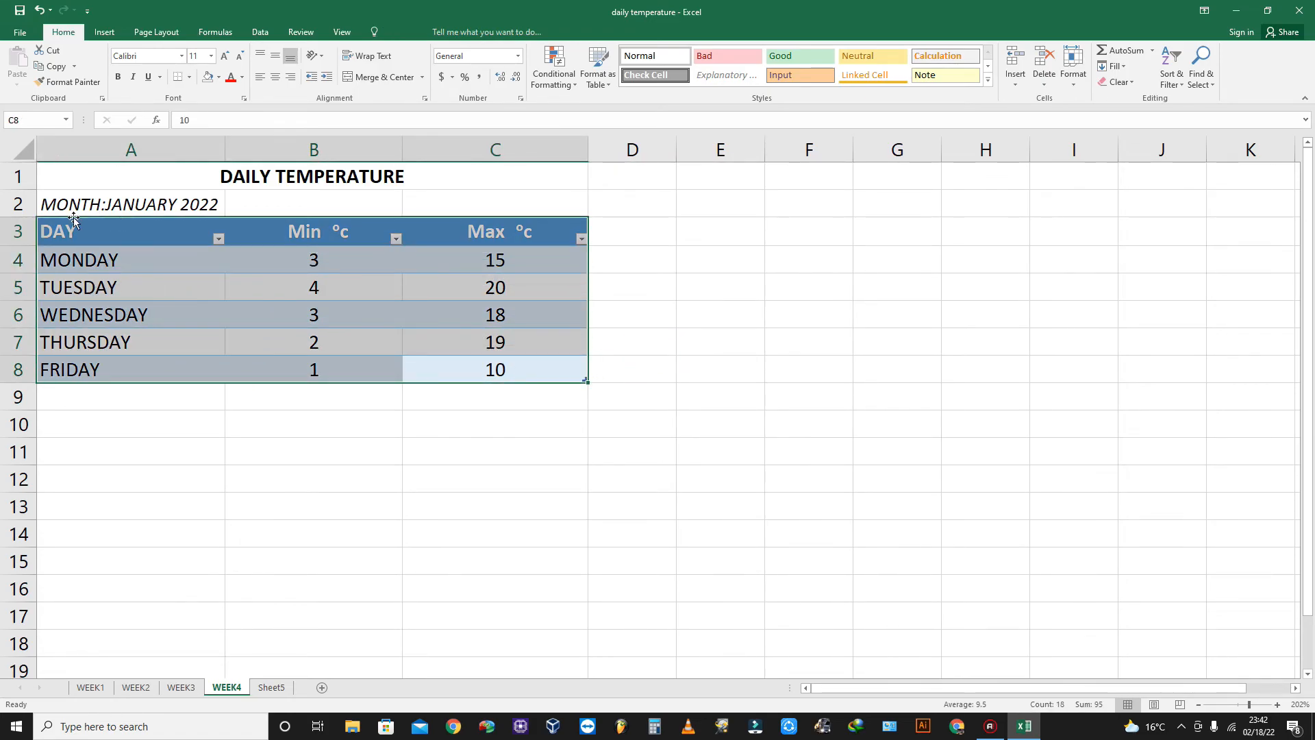
click(386, 32)
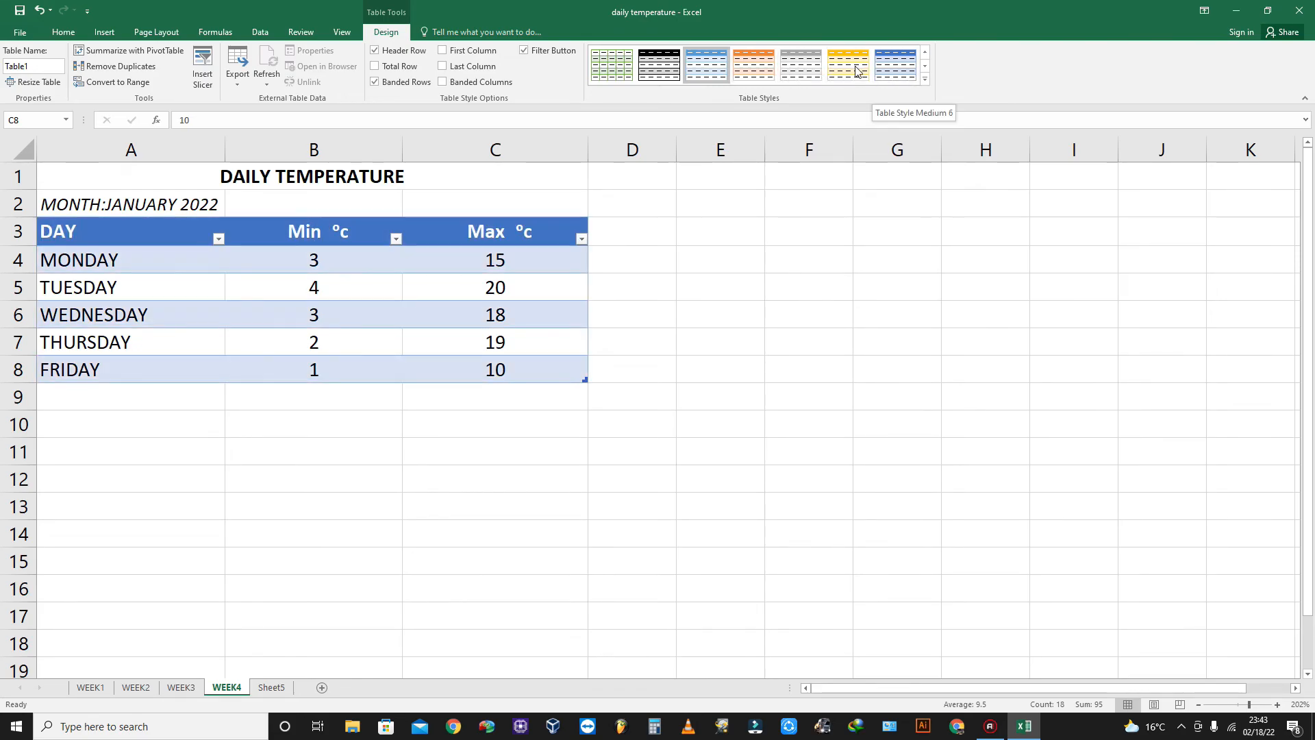
click(663, 67)
click(759, 336)
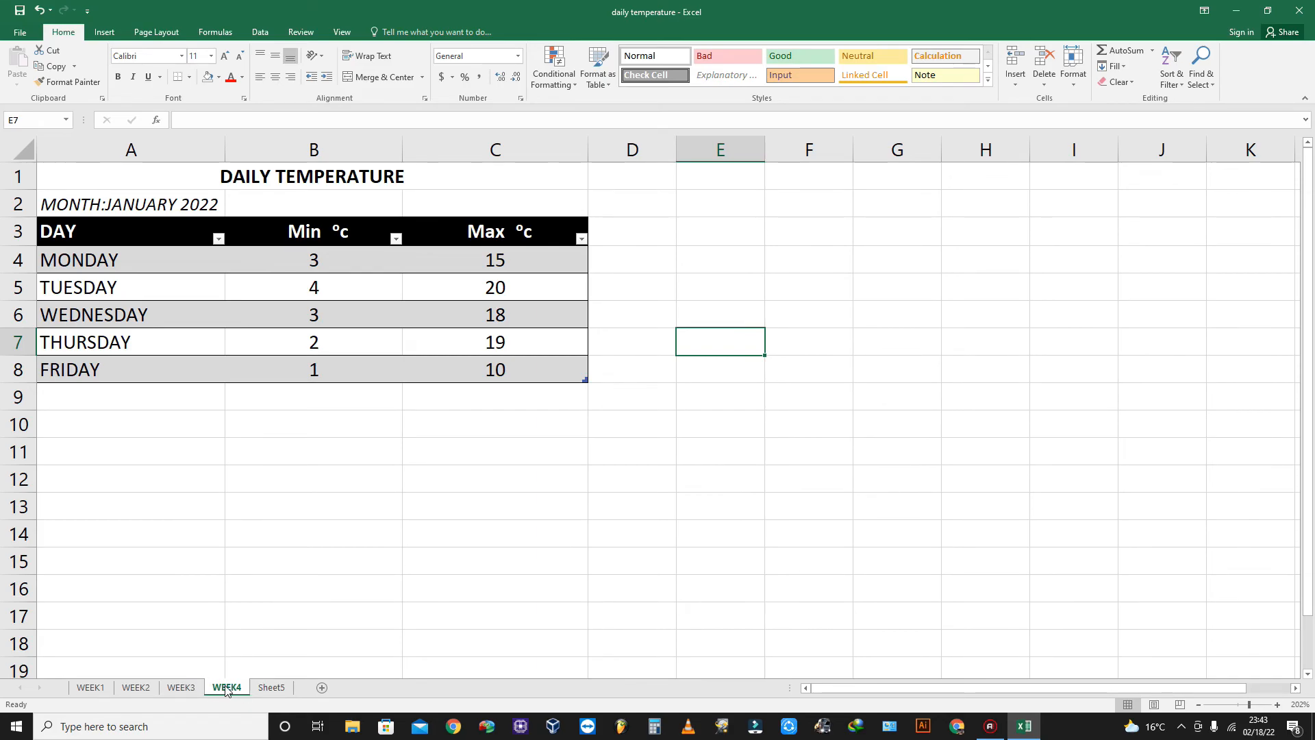
Check the WEEK1 sheet, return to WEEK4 and save the workbook.
click(96, 690)
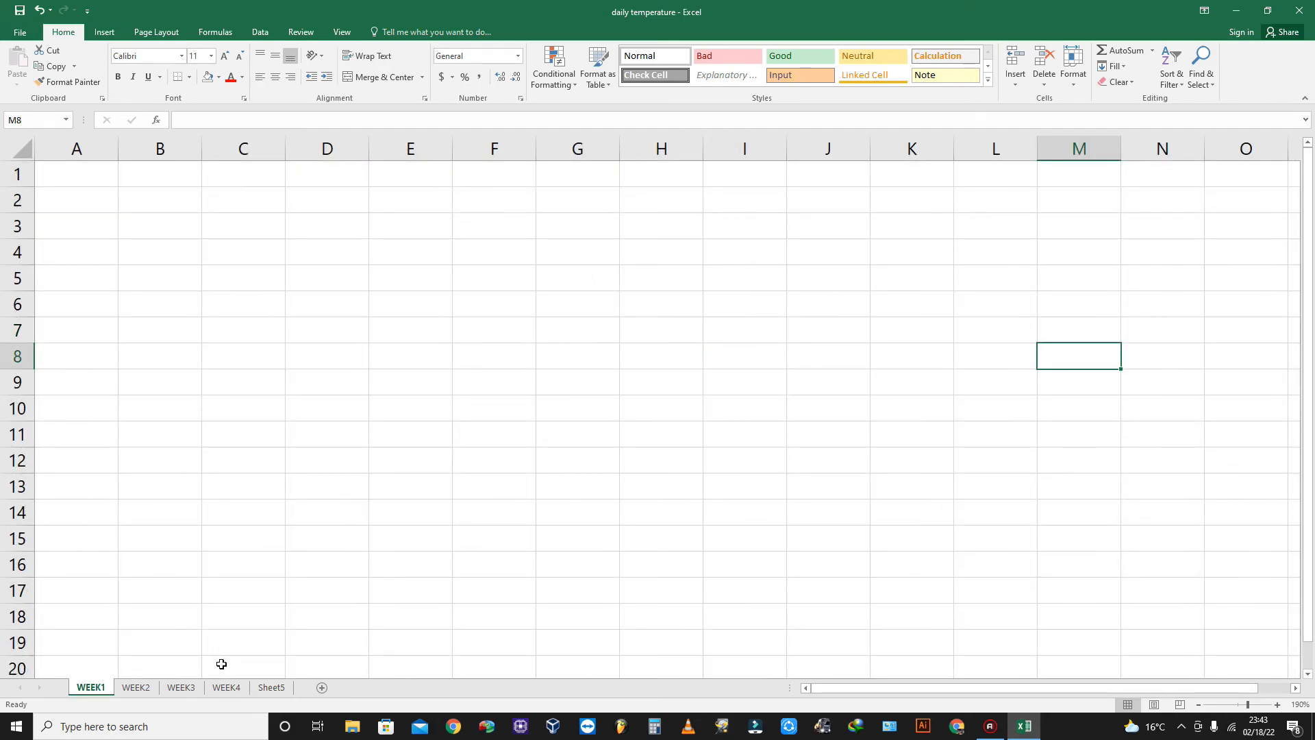
click(226, 688)
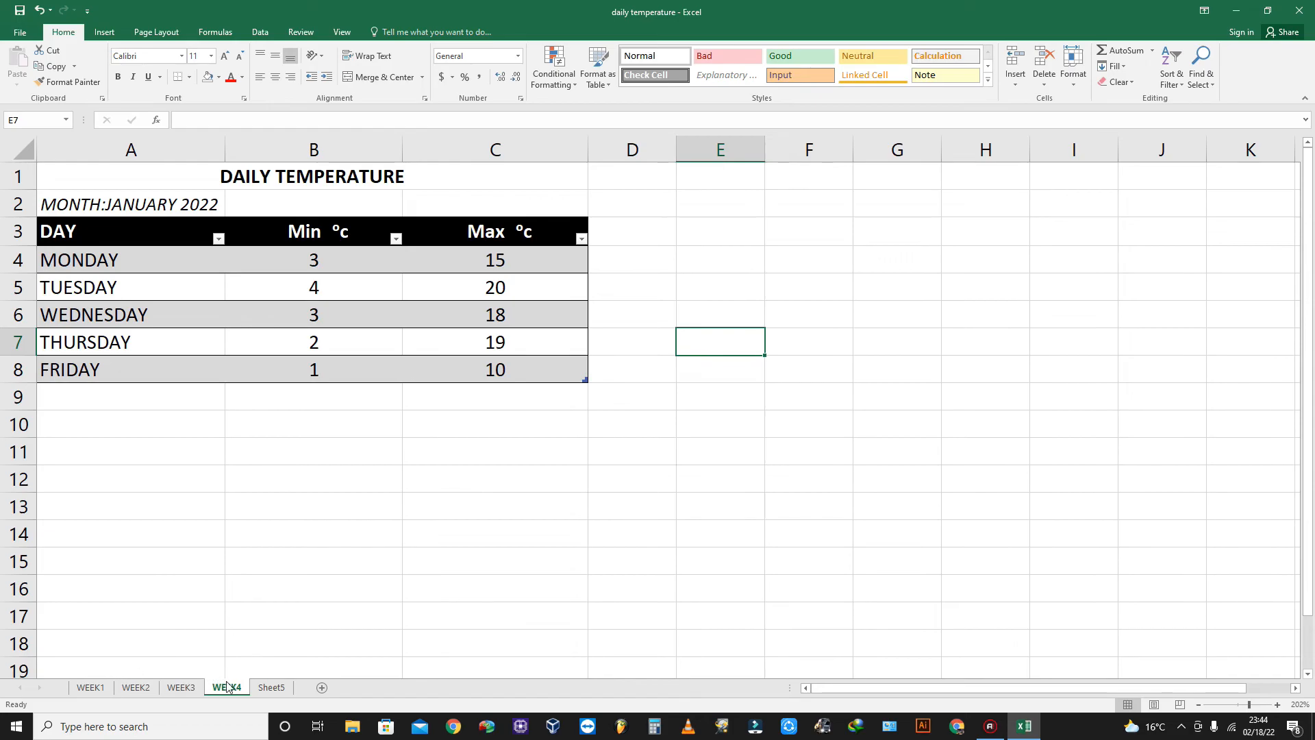
click(322, 477)
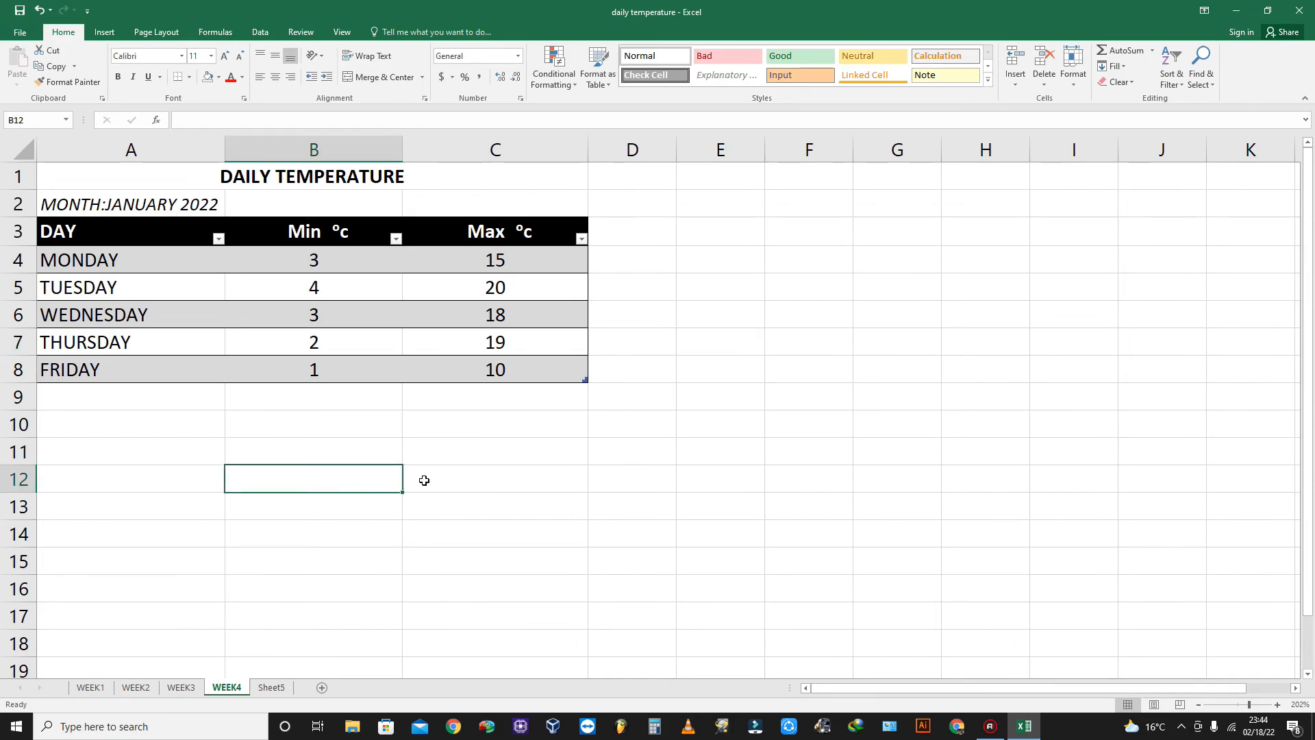
click(515, 481)
key(ctrl+s)
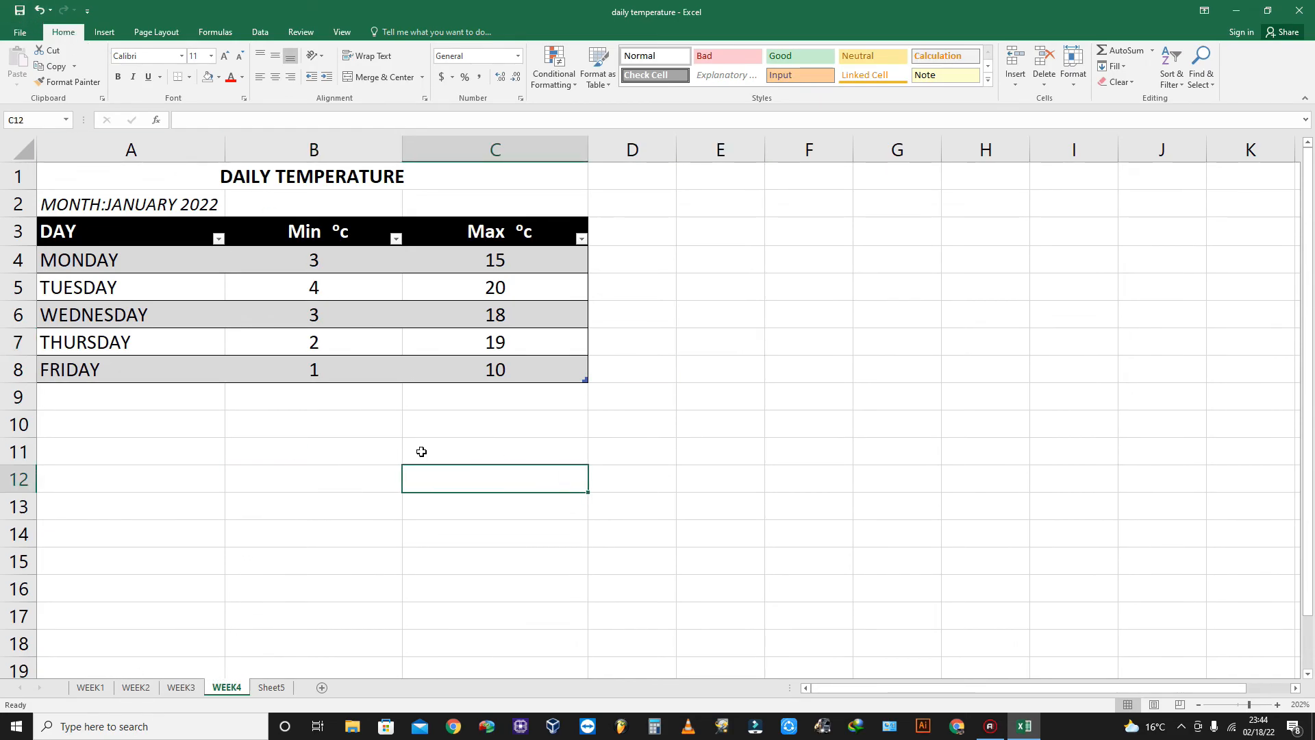
Create a copy of the WEEK4 sheet in the same workbook, placed before WEEK1.
click(699, 436)
click(182, 687)
click(233, 687)
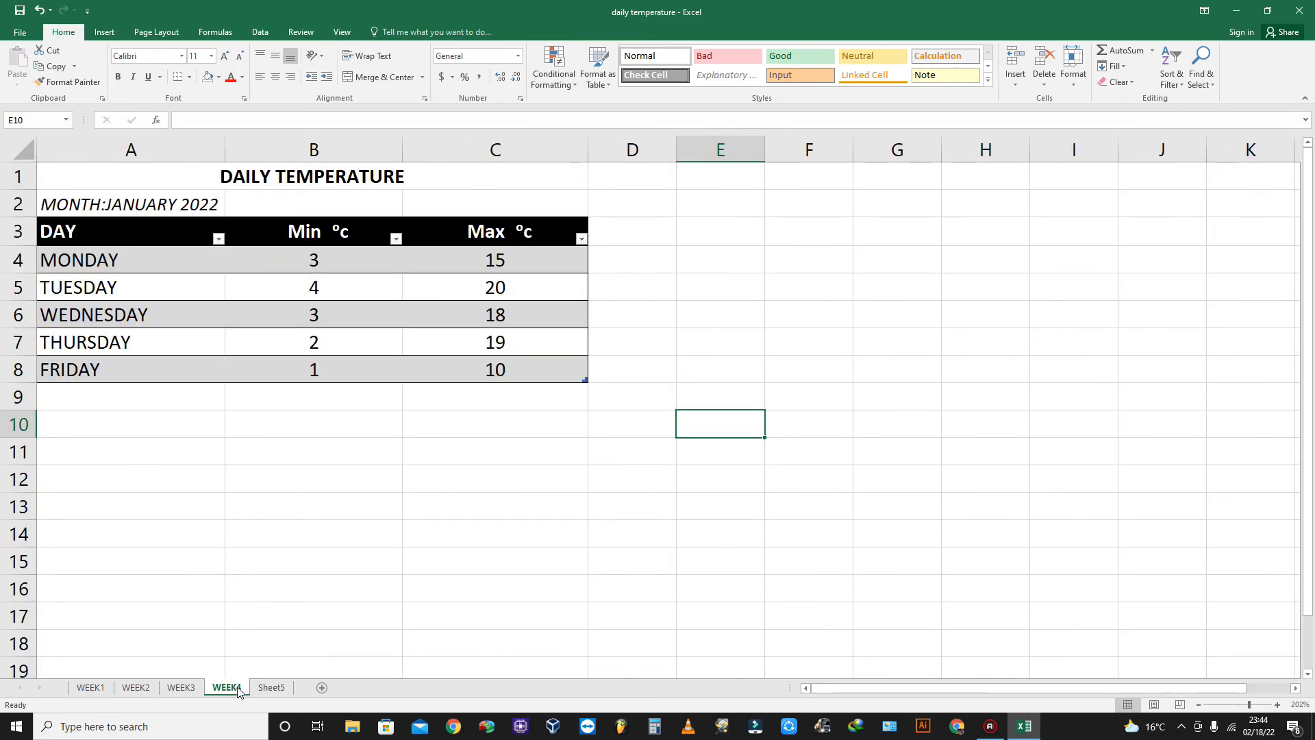
right_click(244, 690)
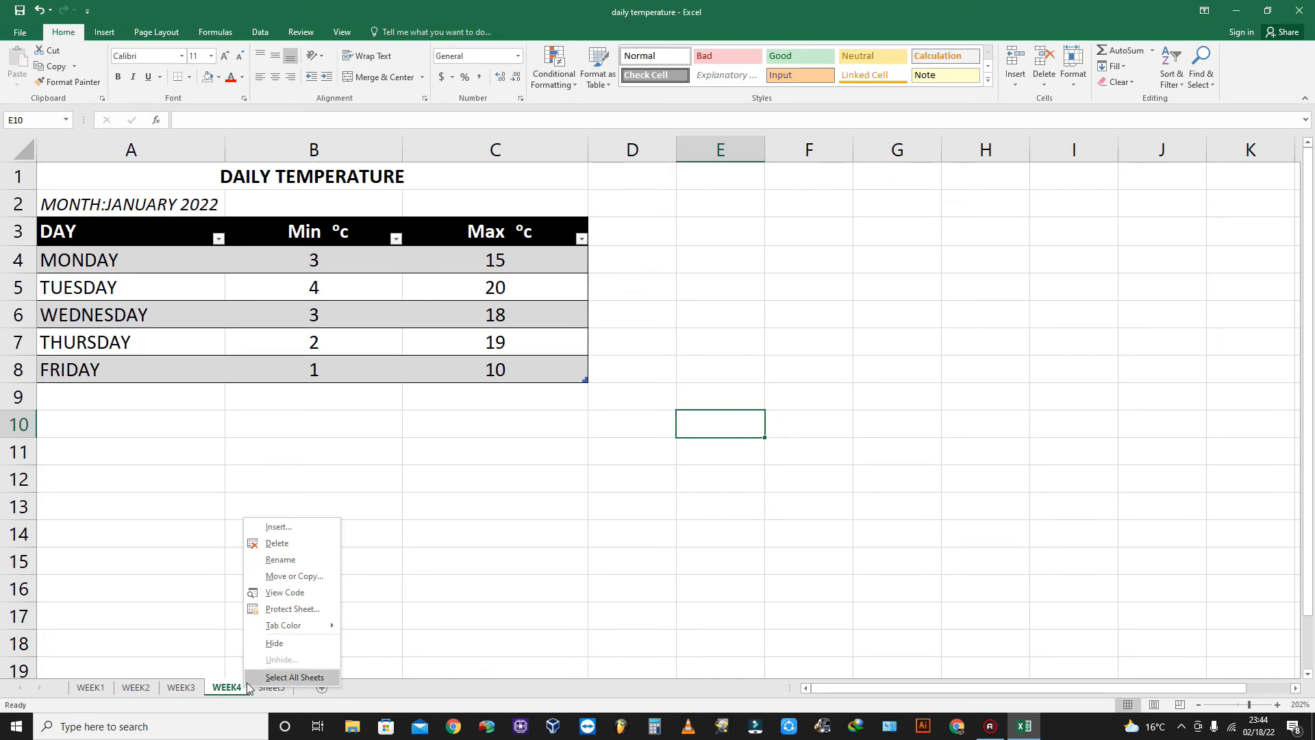
click(294, 577)
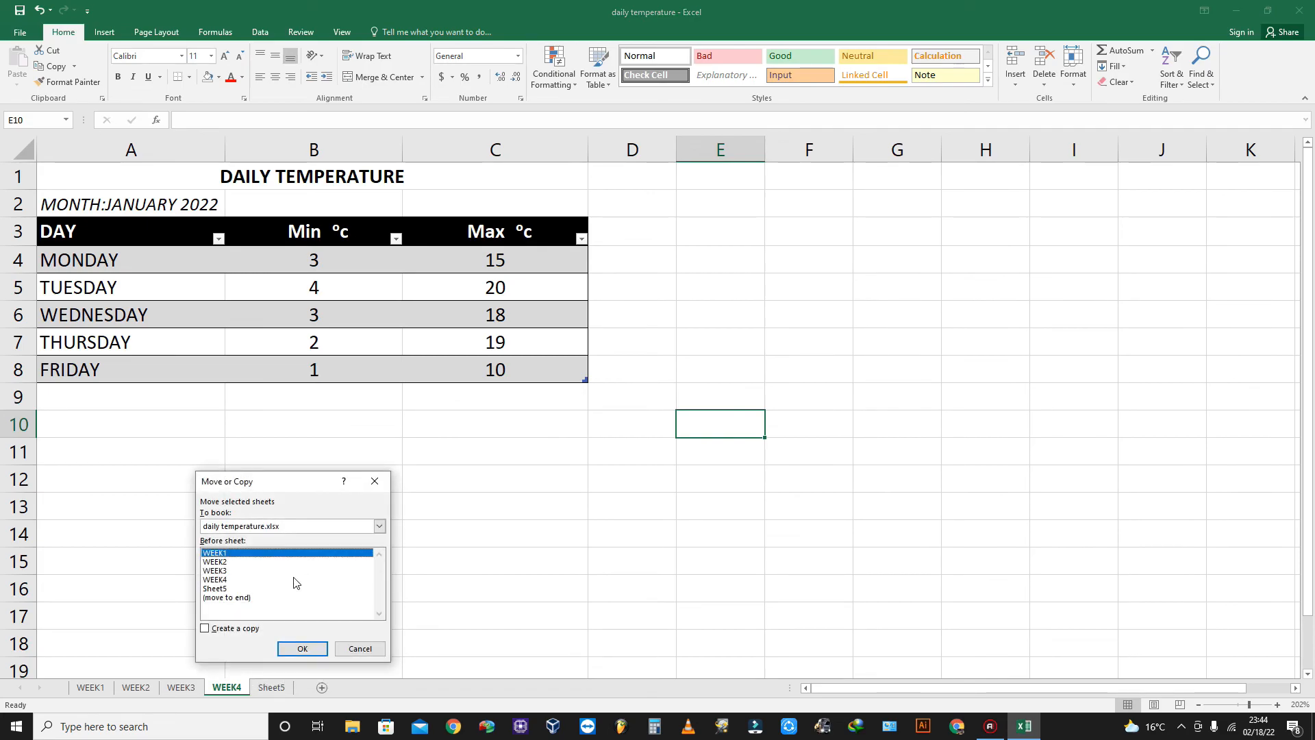
drag(295, 486, 732, 243)
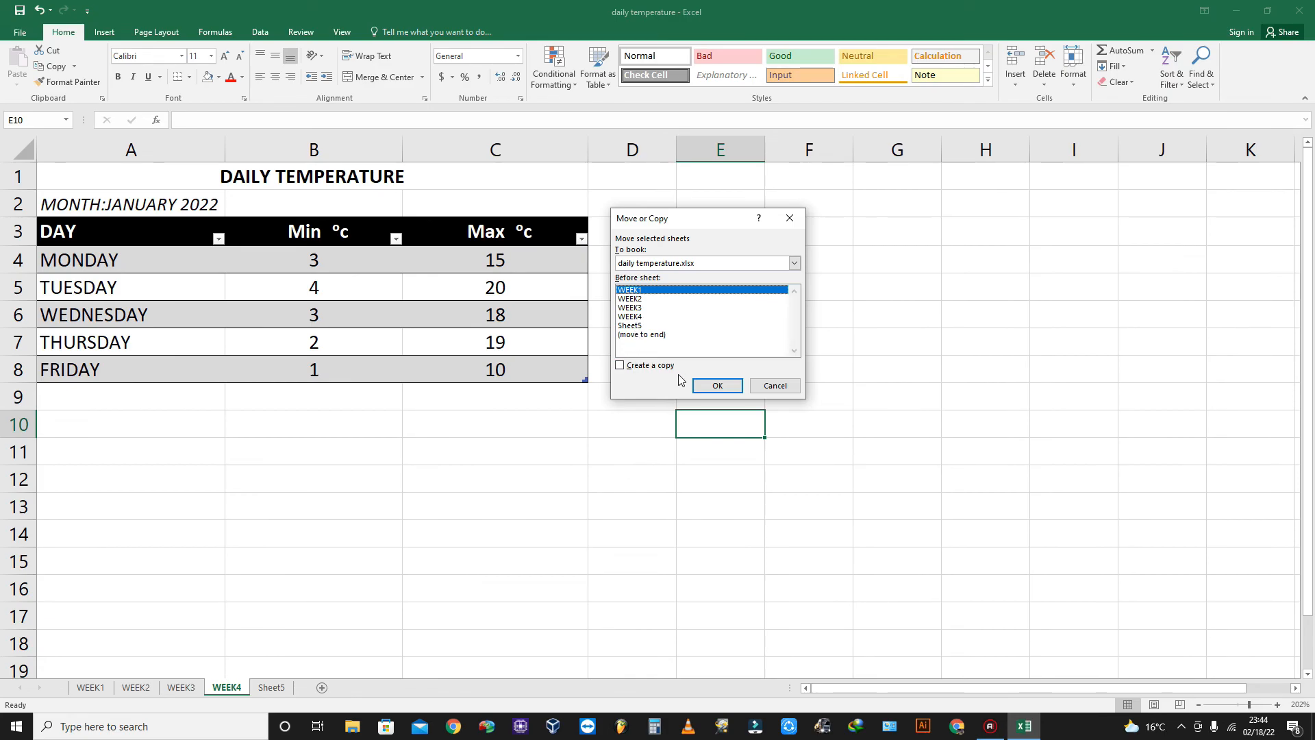
click(621, 367)
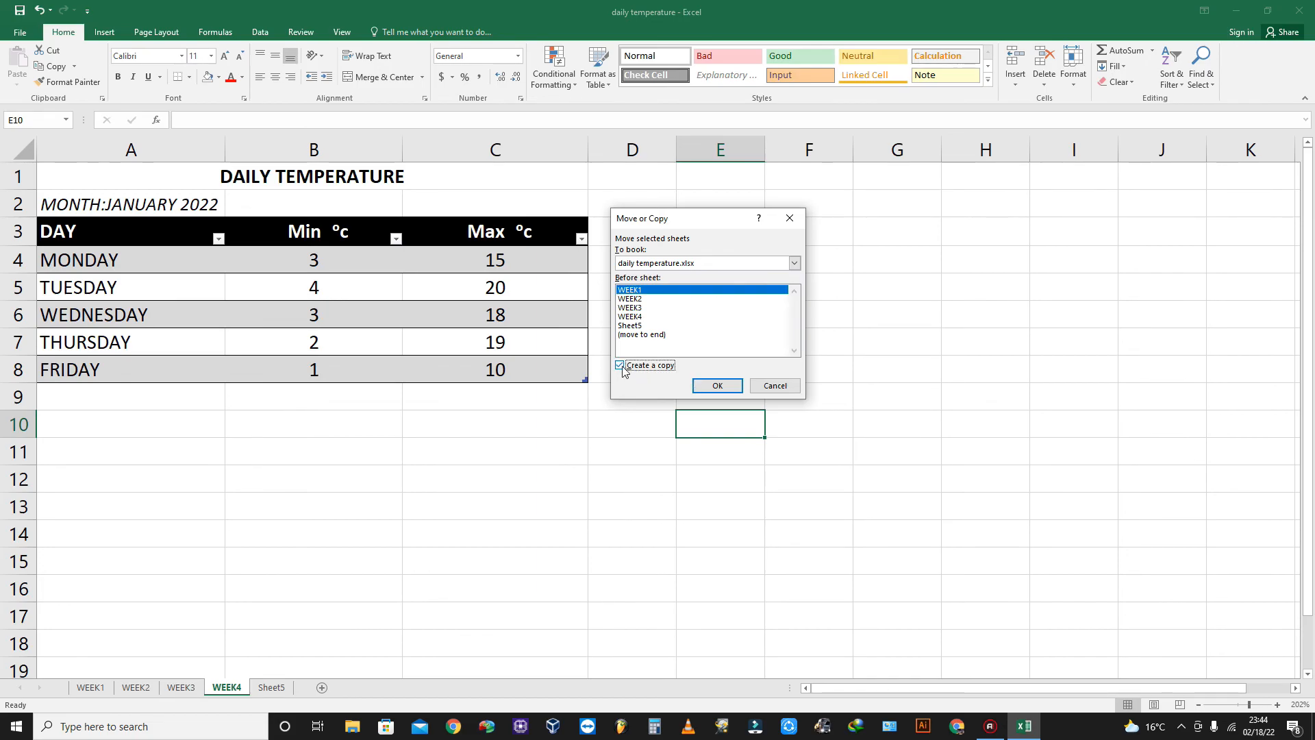
click(719, 384)
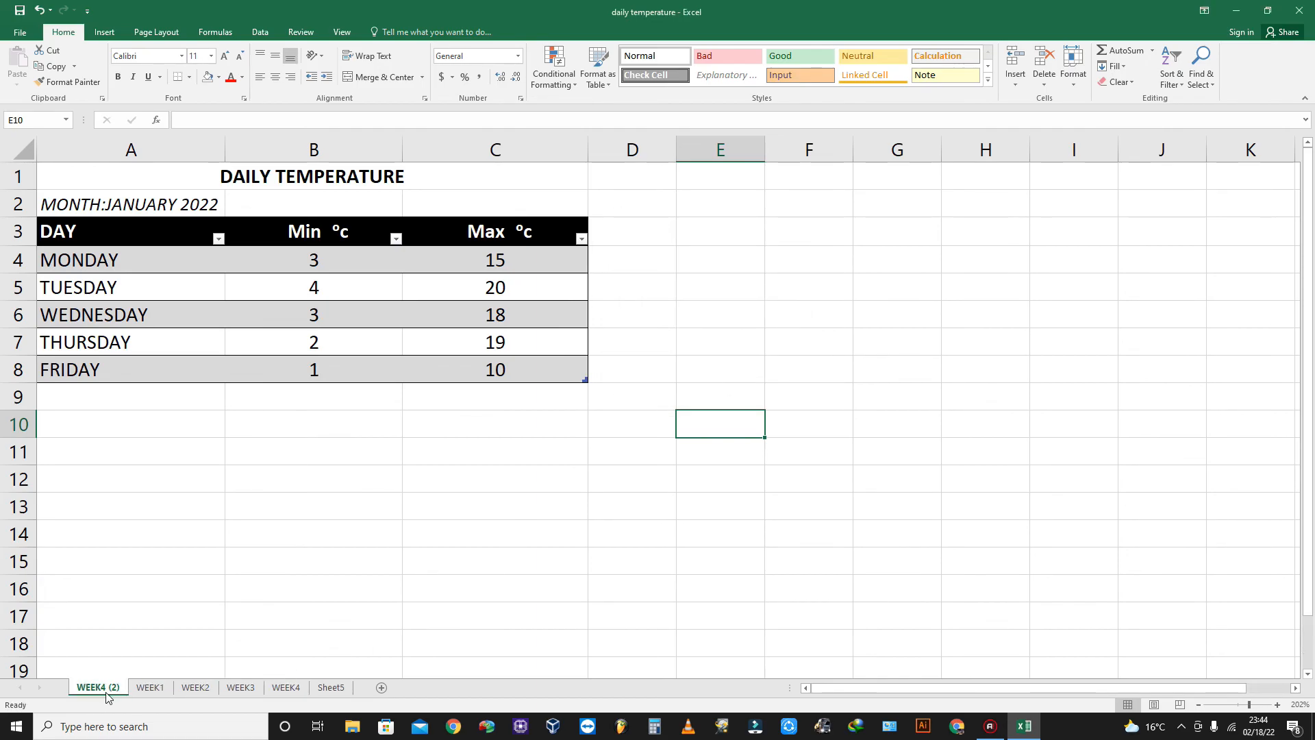
Try to rename the copied sheet WEEK4 (2) as WEEK1.
click(160, 691)
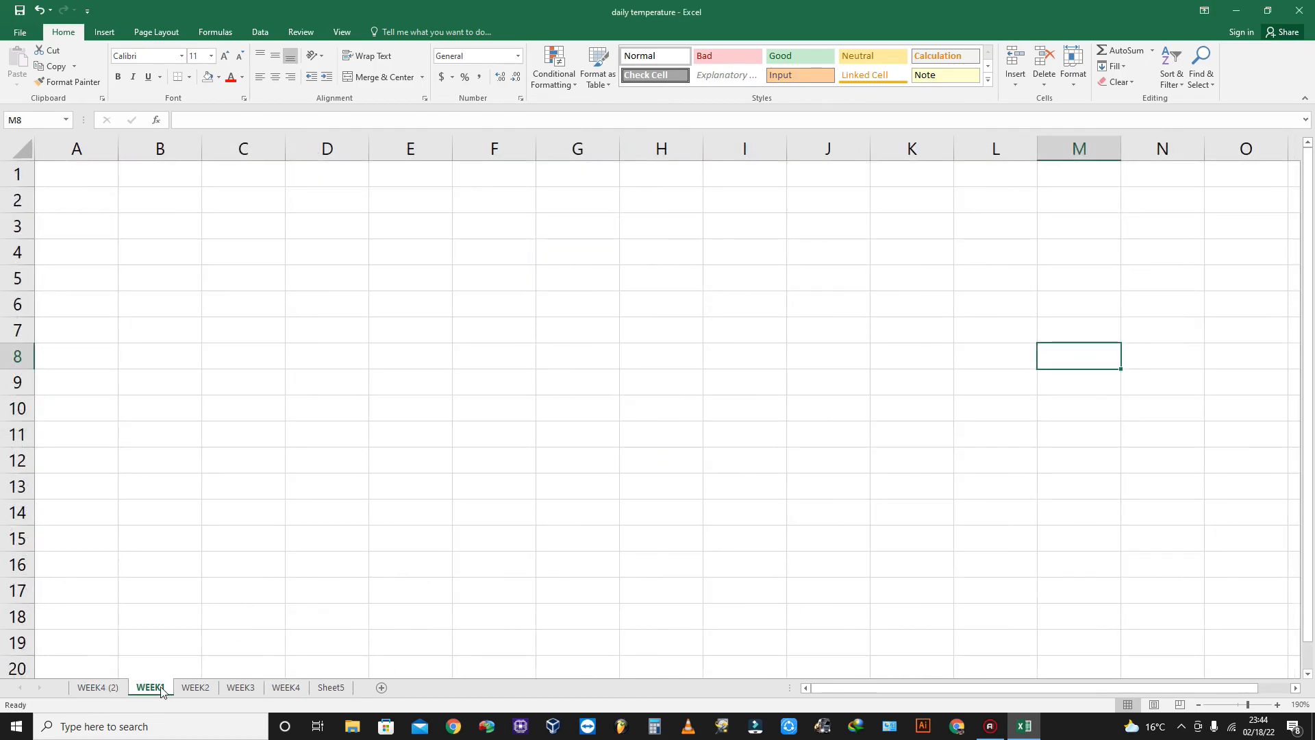
double_click(161, 692)
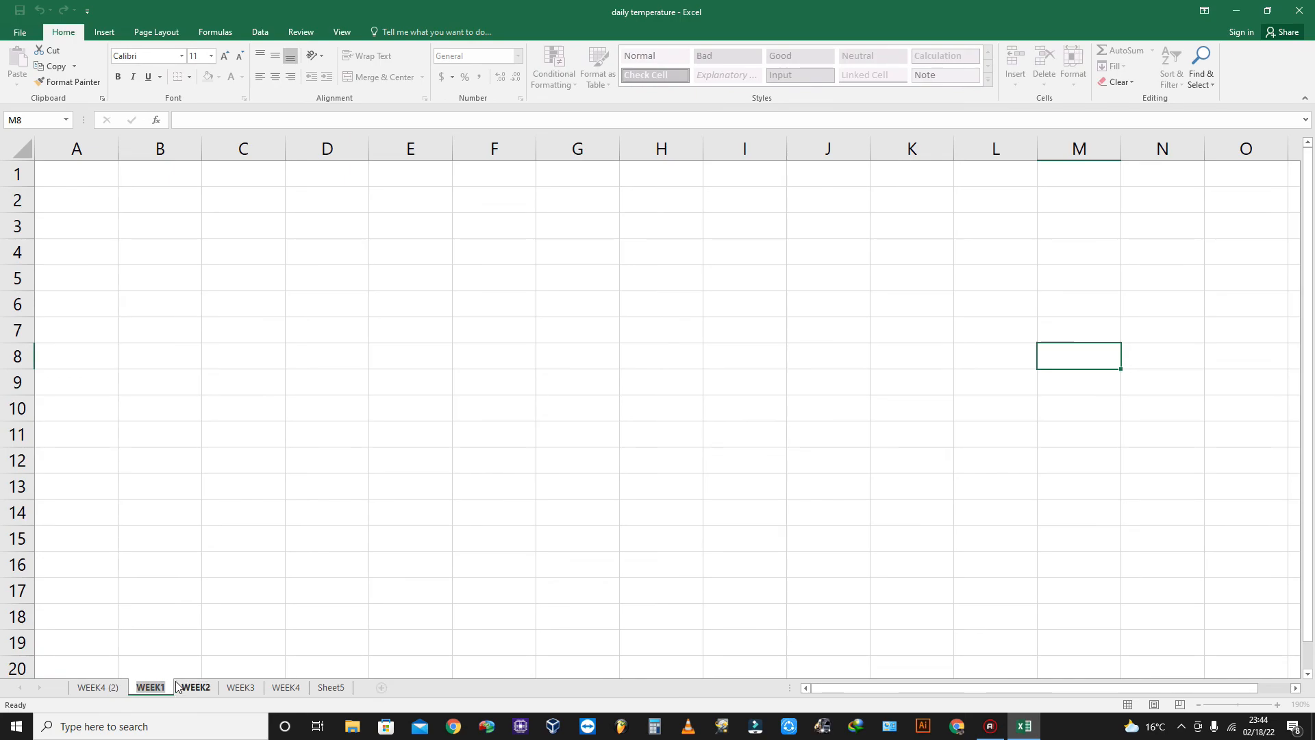
click(103, 687)
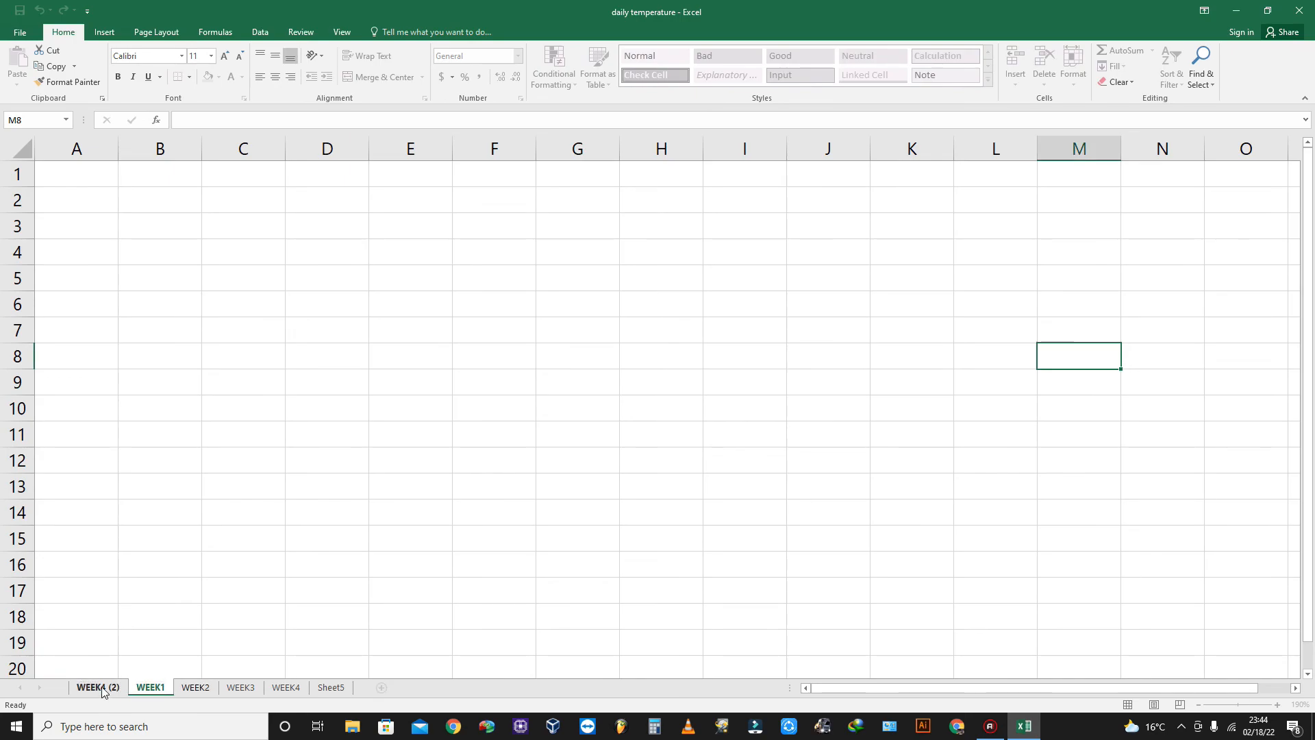
click(102, 688)
text(WEEK1)
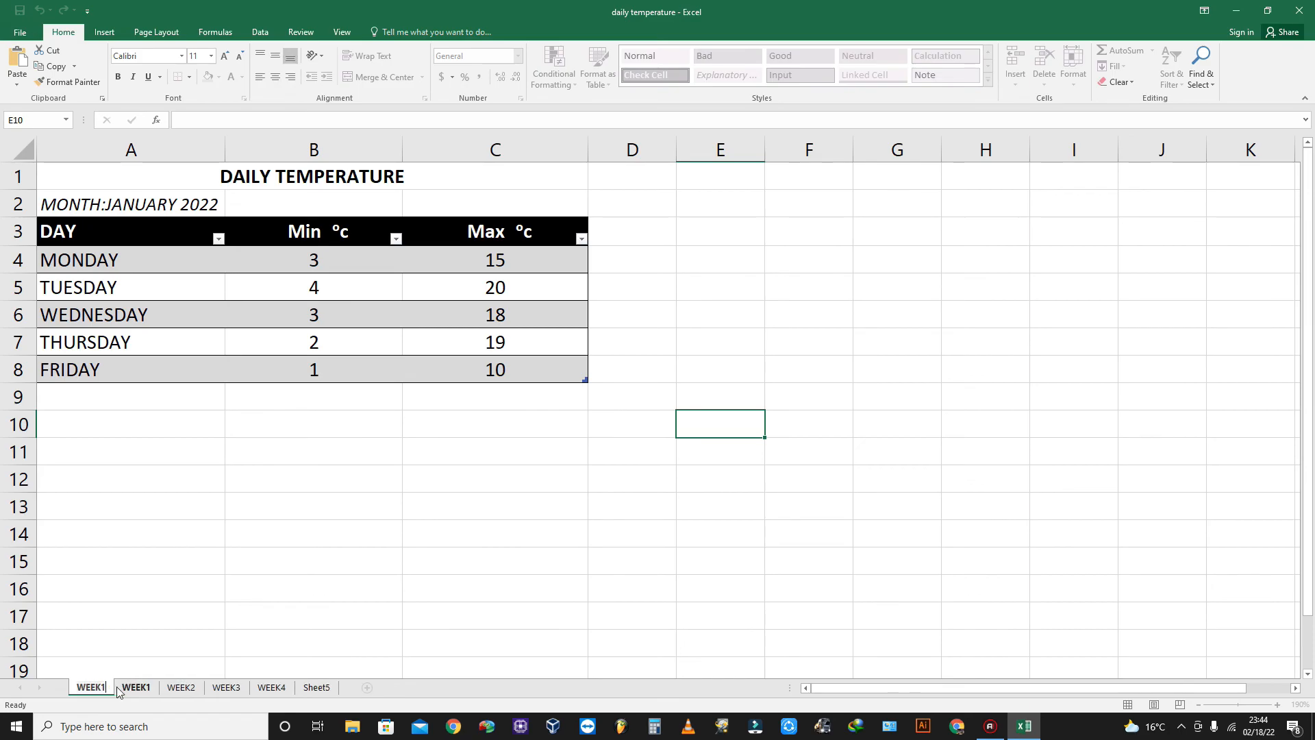
click(174, 627)
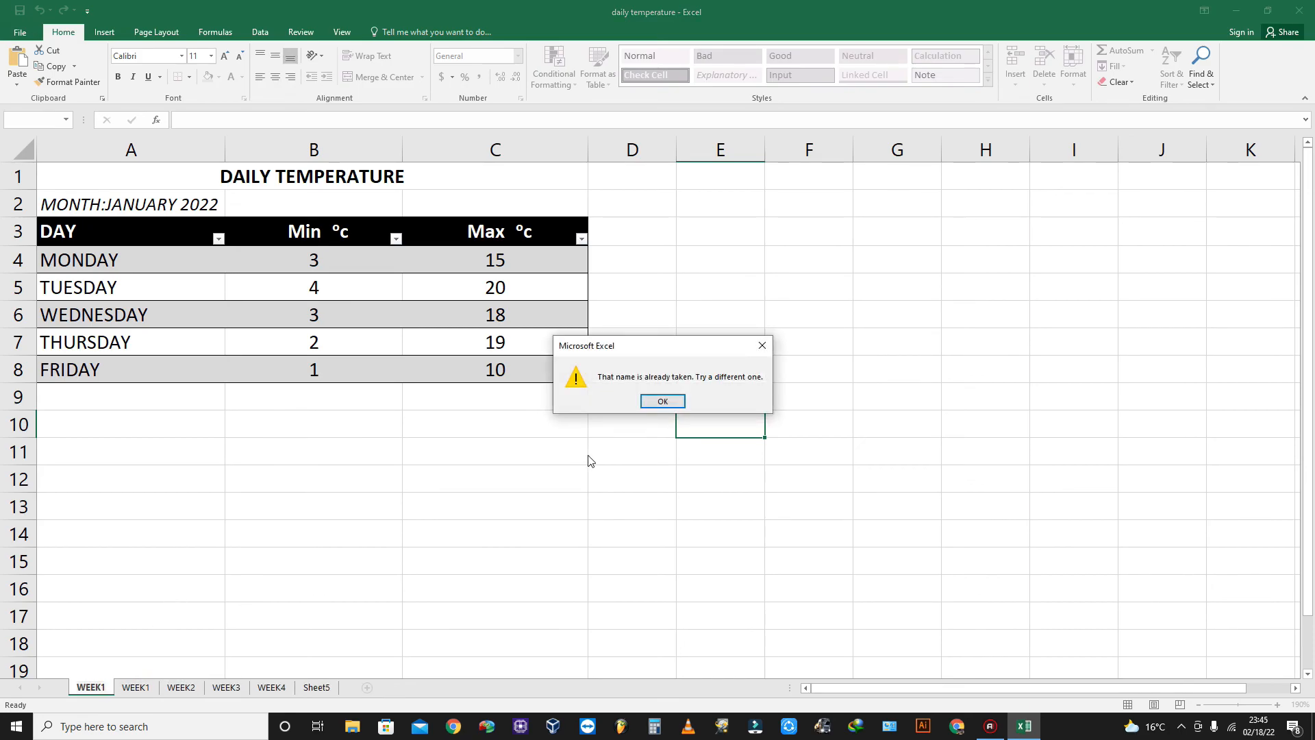
click(663, 401)
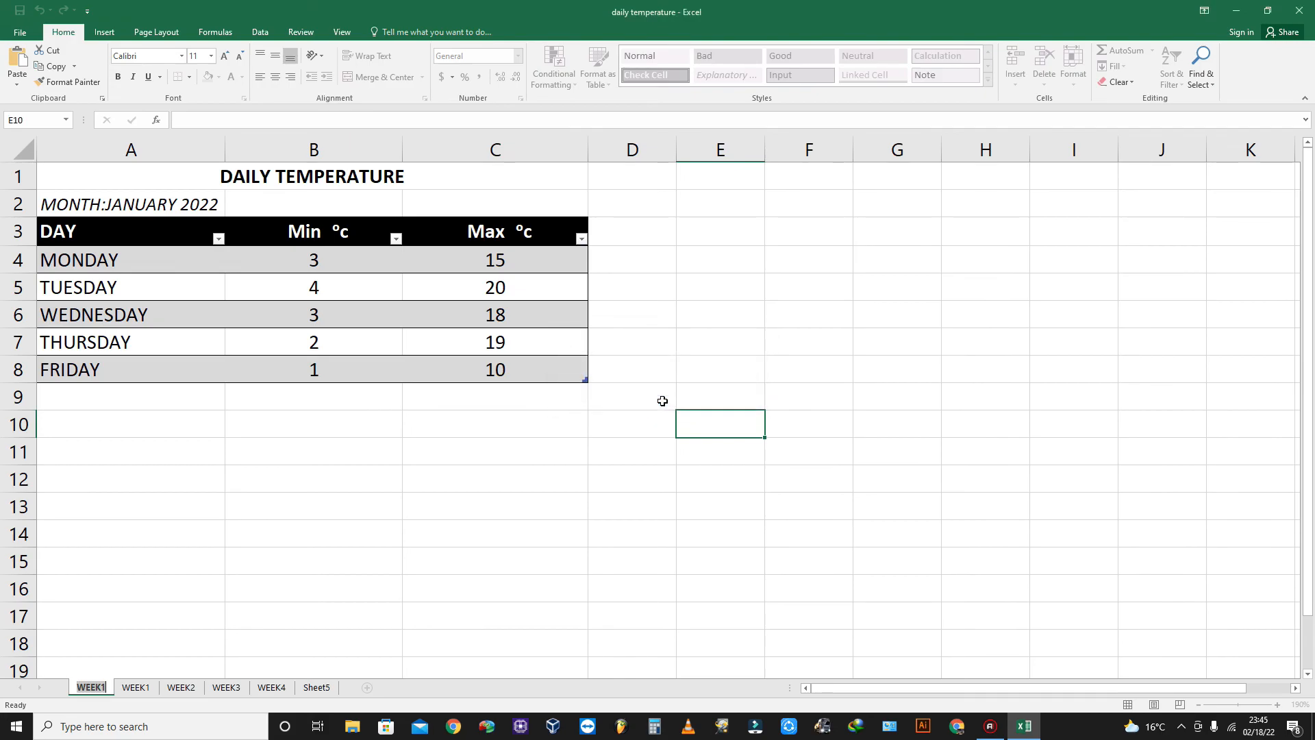
Rename the copied temperature sheet as WEEK1q.
click(108, 687)
text(q)
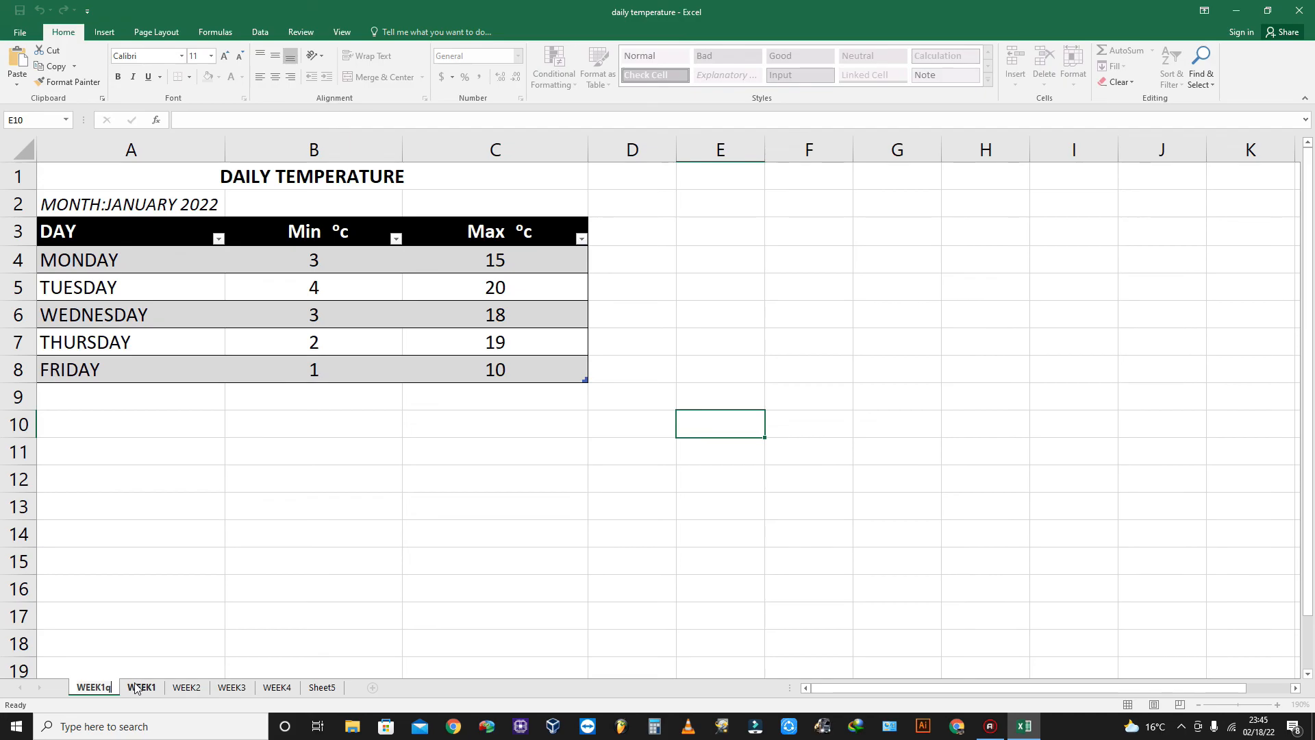
click(217, 595)
Delete the empty WEEK1 sheet.
click(141, 688)
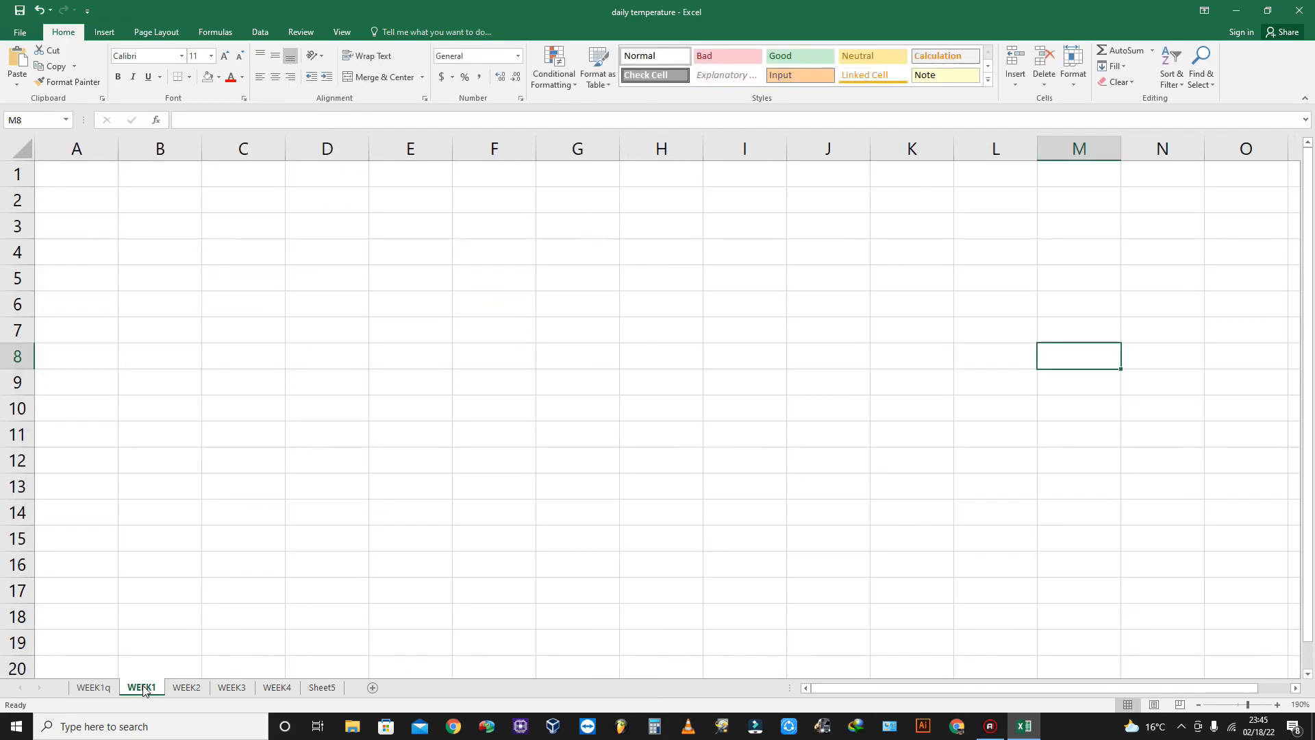
right_click(143, 688)
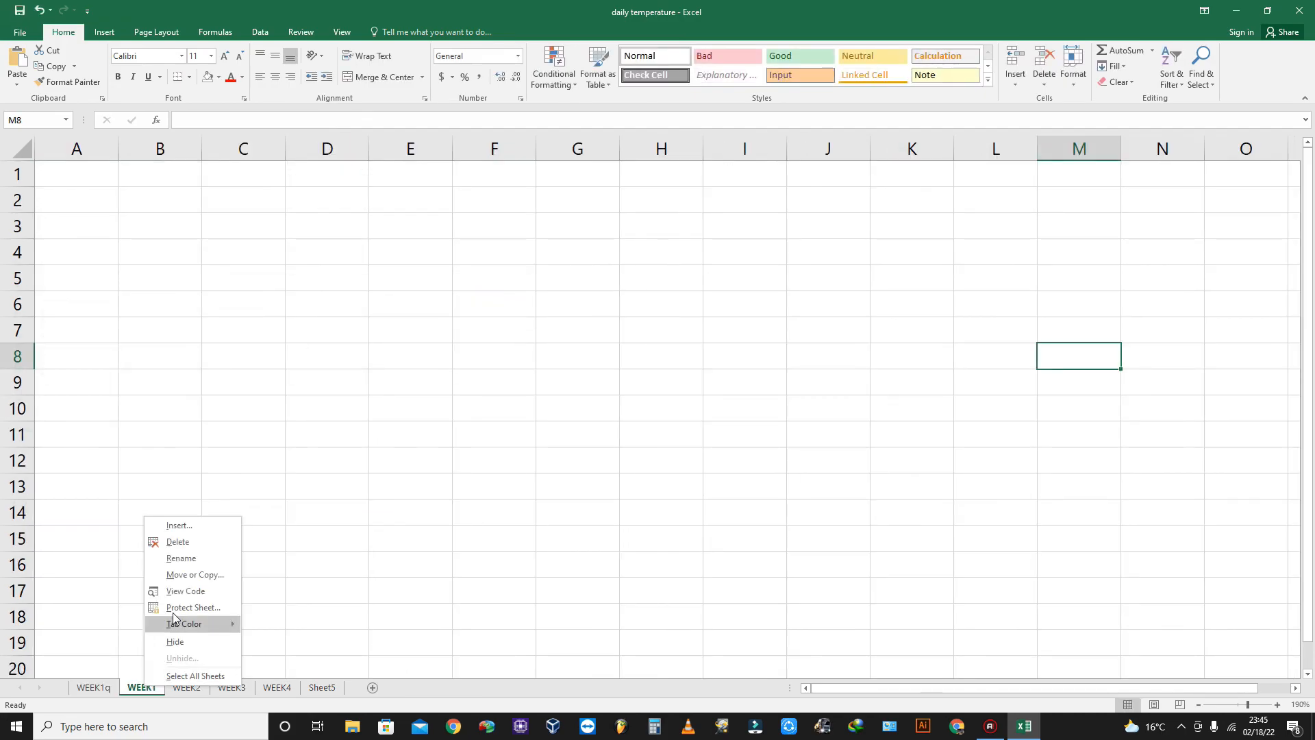
click(190, 545)
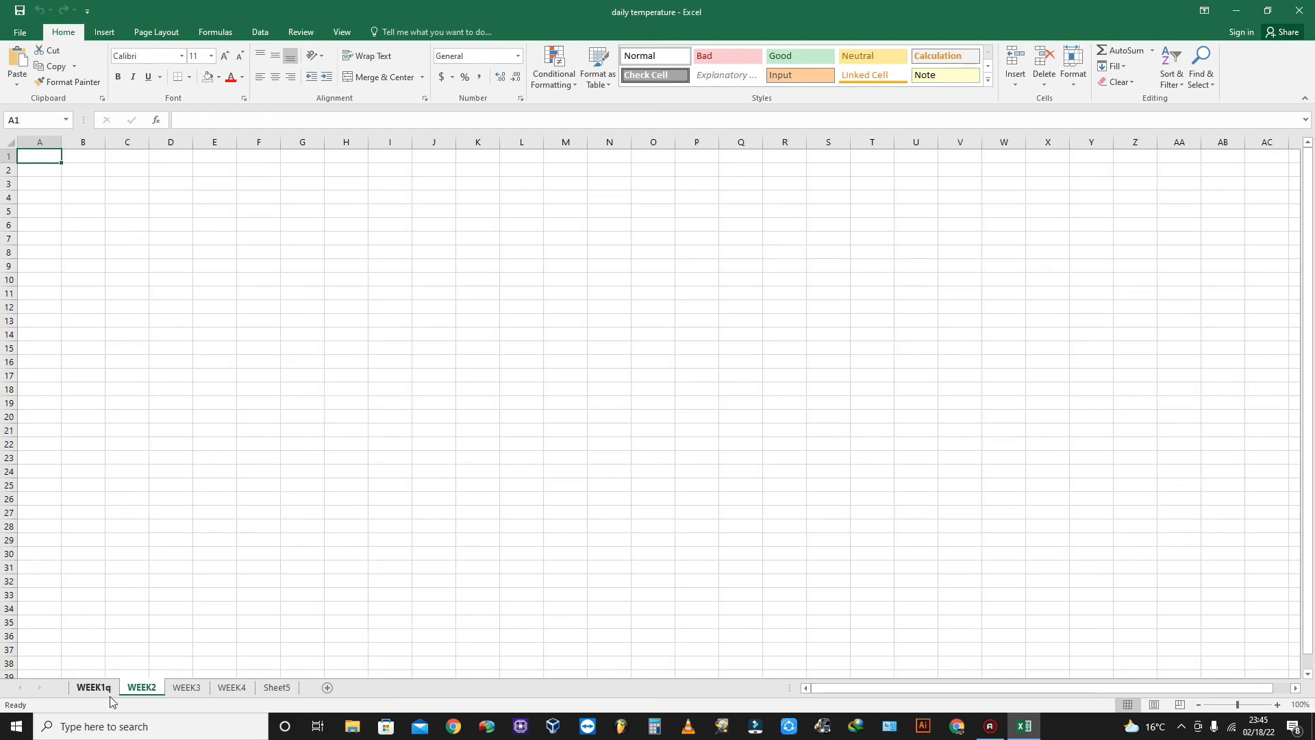
Rename the WEEK1q sheet as WEEK1.
click(109, 687)
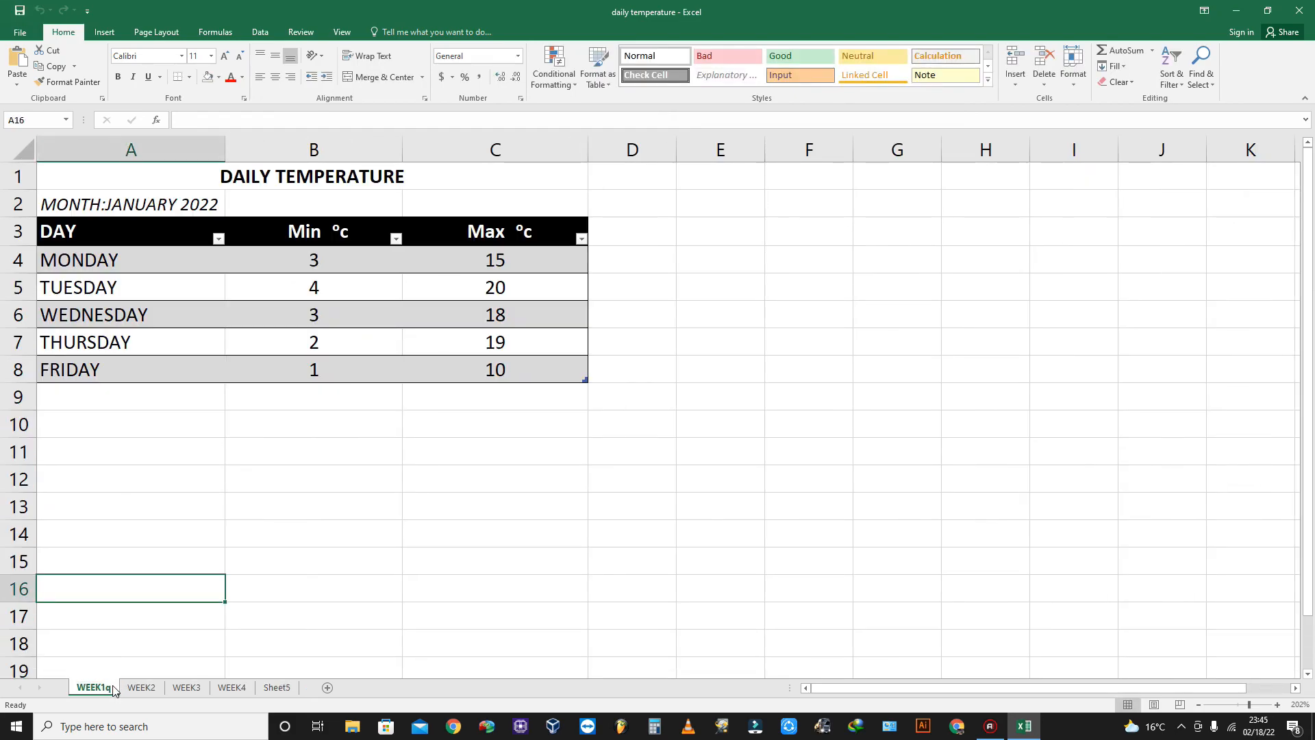
double_click(111, 687)
click(111, 686)
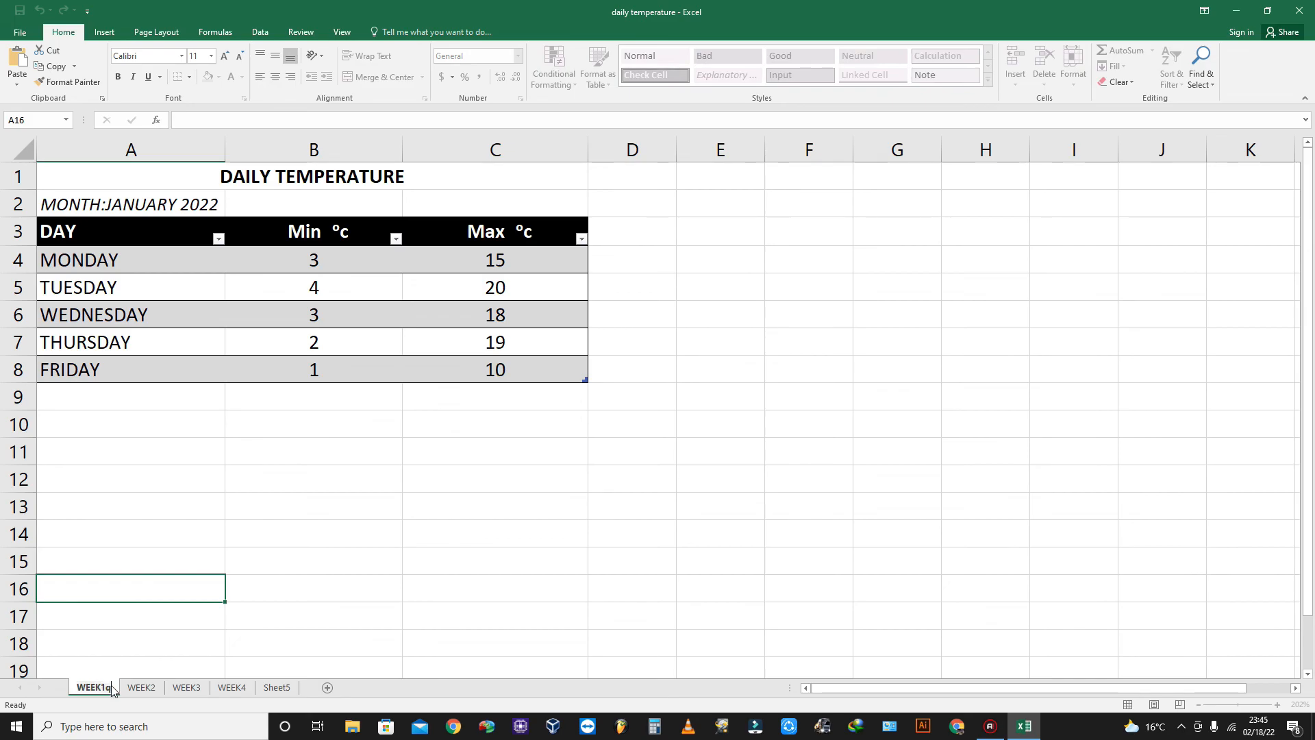
key(BackSpace)
key(Return)
click(329, 541)
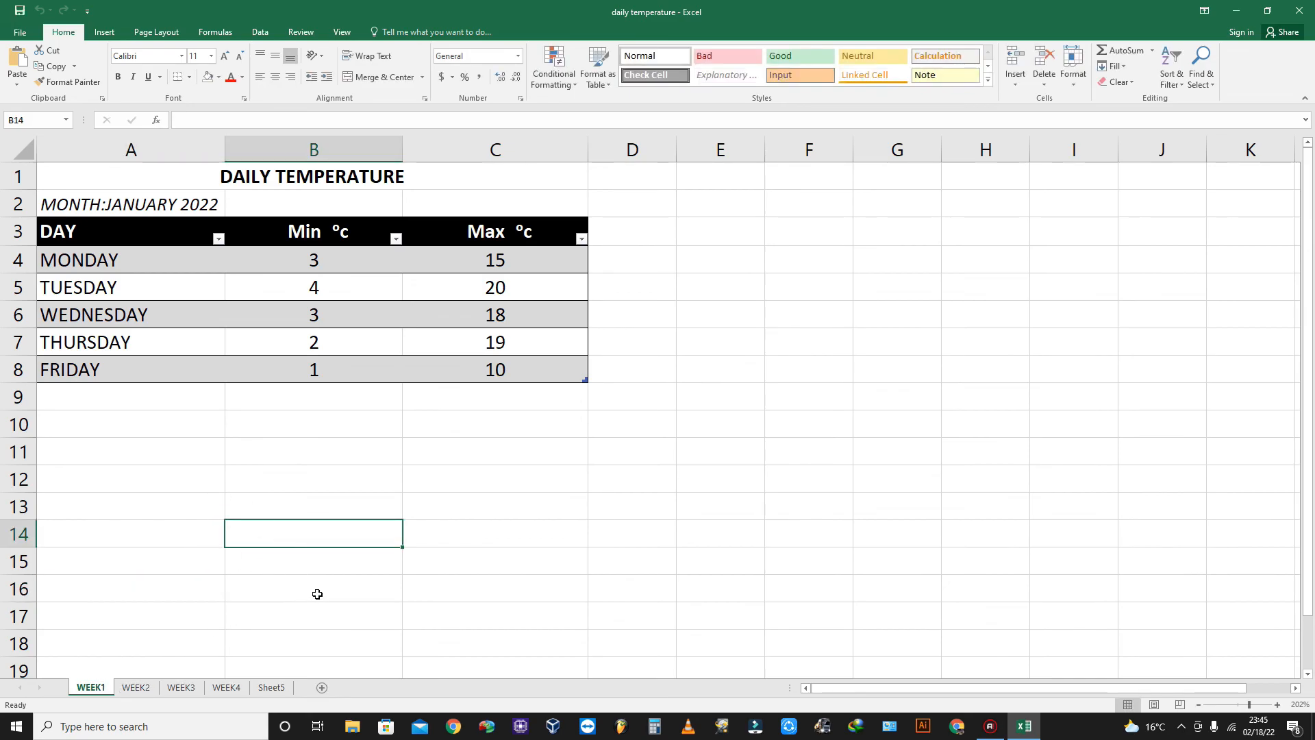
Delete the unused sheet Sheet5.
click(273, 689)
right_click(274, 689)
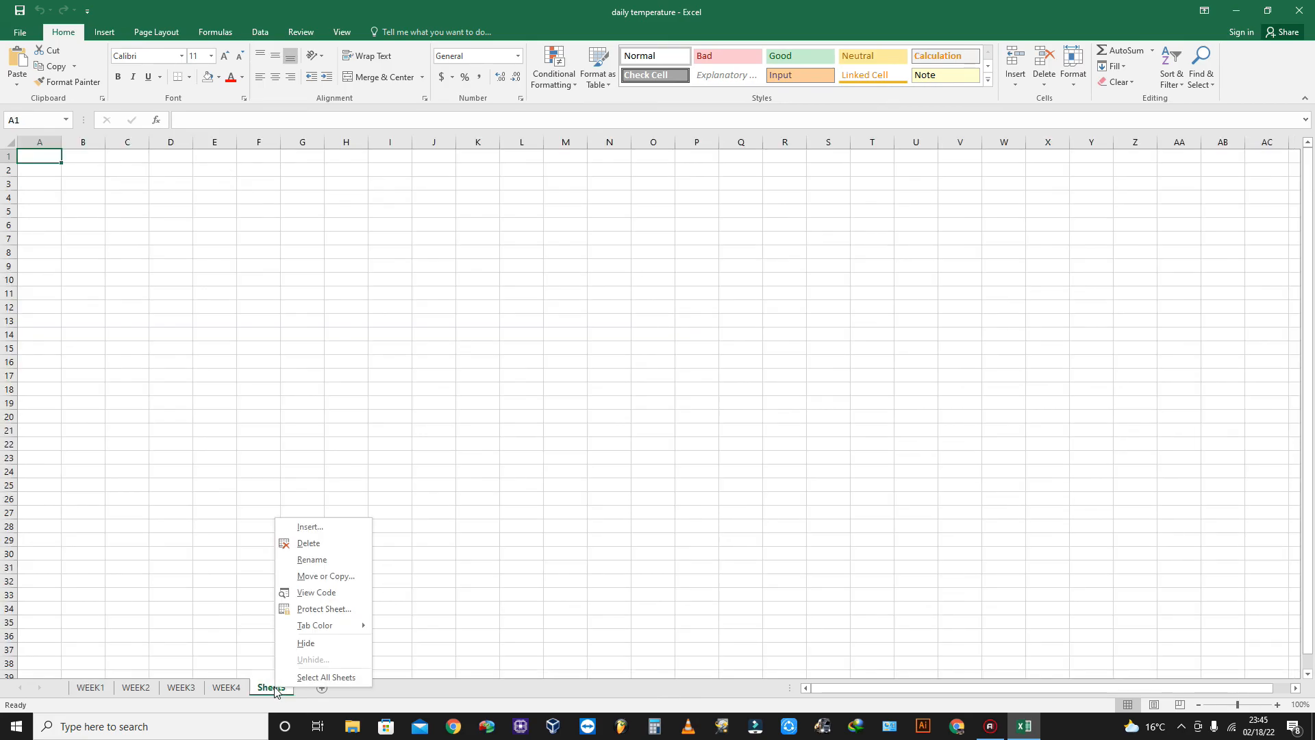
click(326, 545)
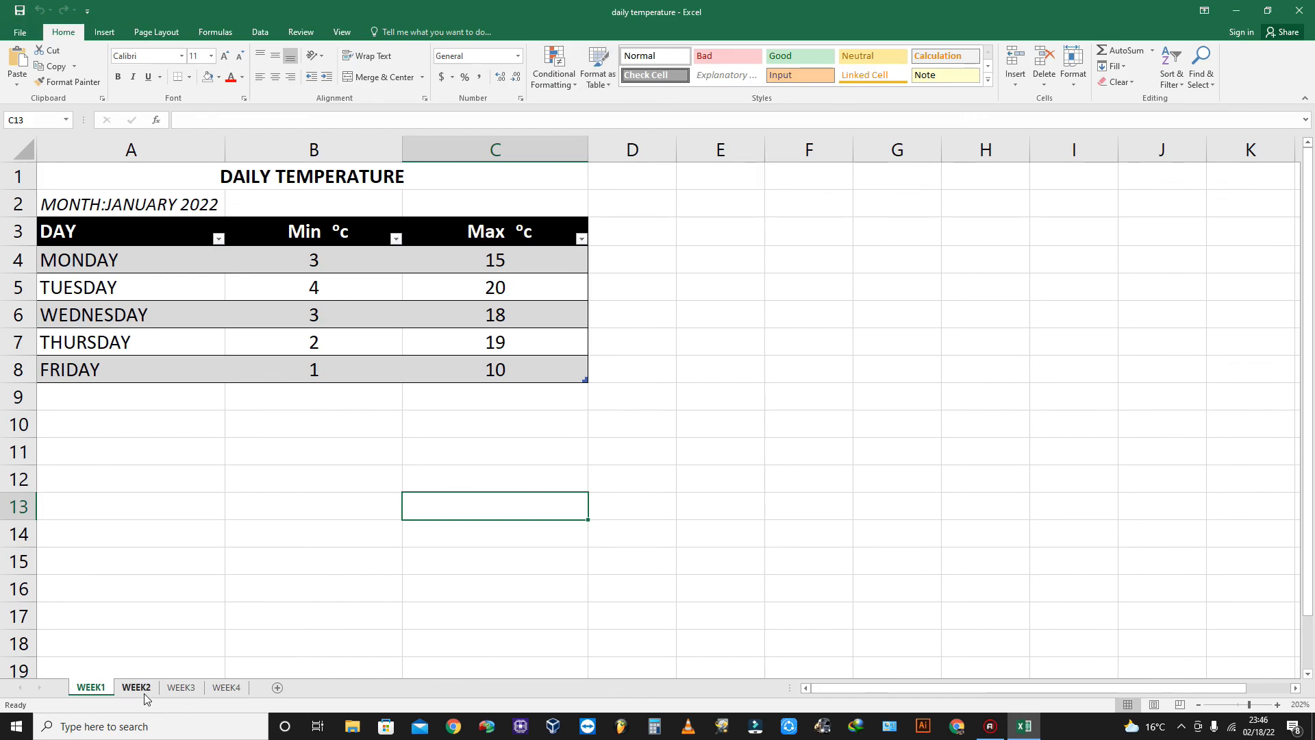
Move the active cell one cell at a time among A10, B10, A11 and B11 on WEEK1, ending at A10.
click(118, 421)
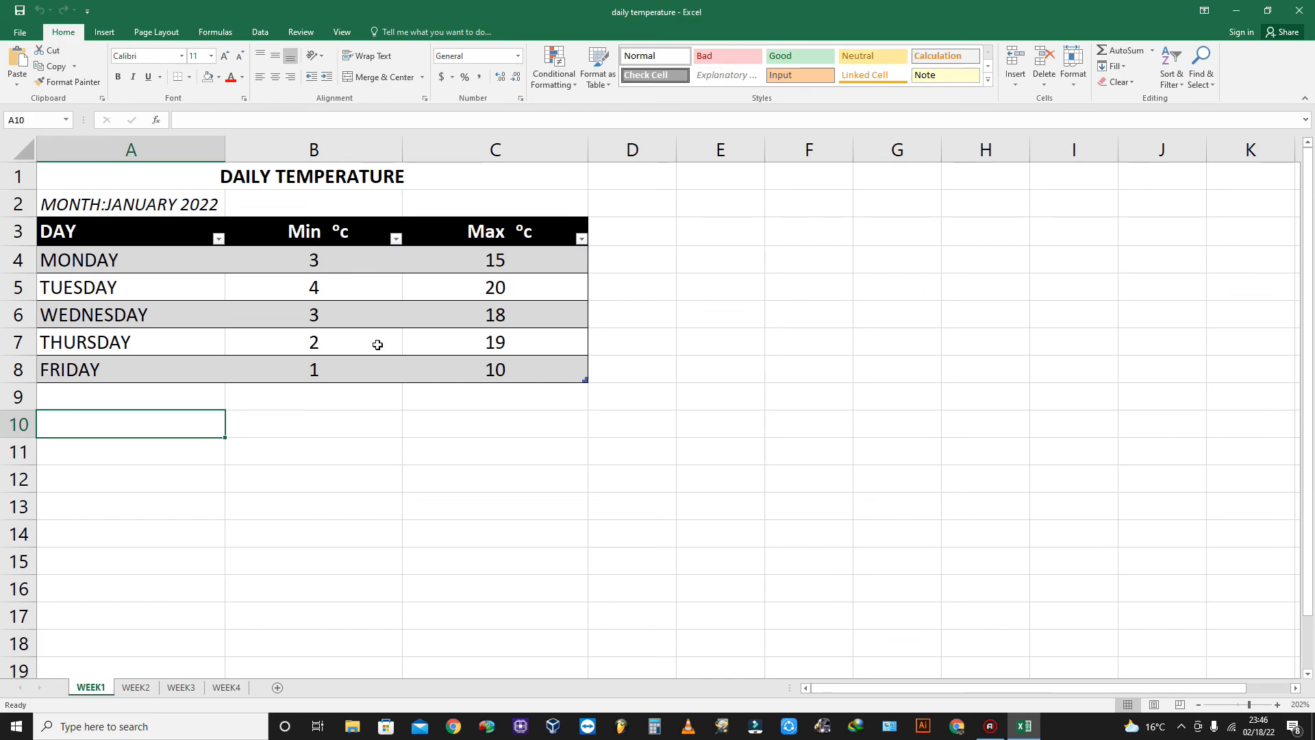
key(Tab)
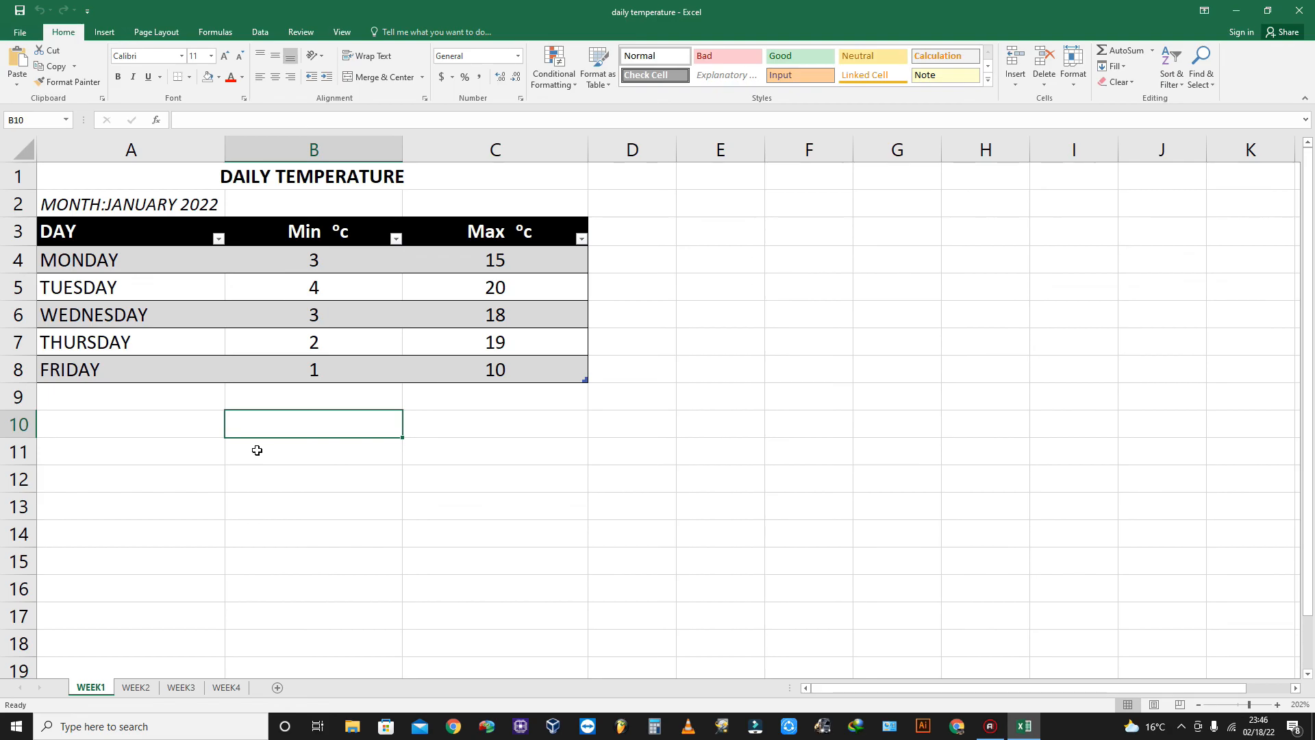
key(shift+Tab)
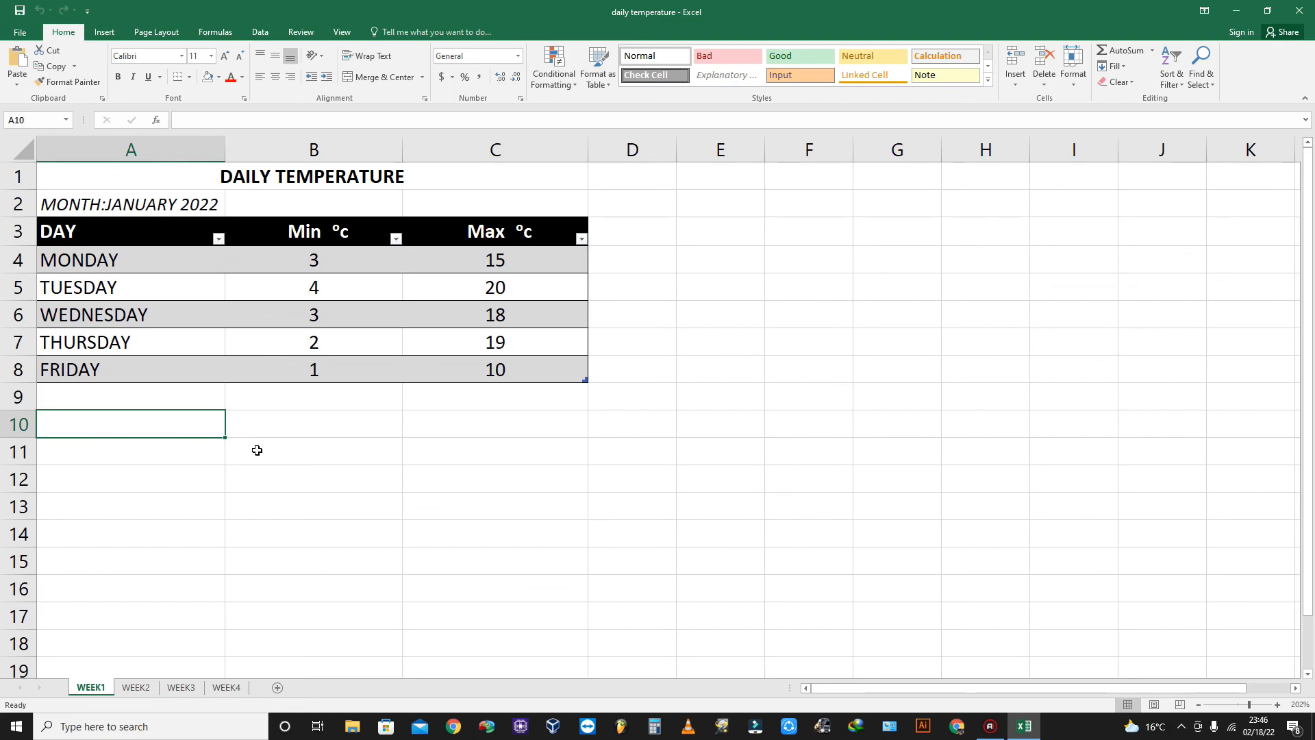
key(Down)
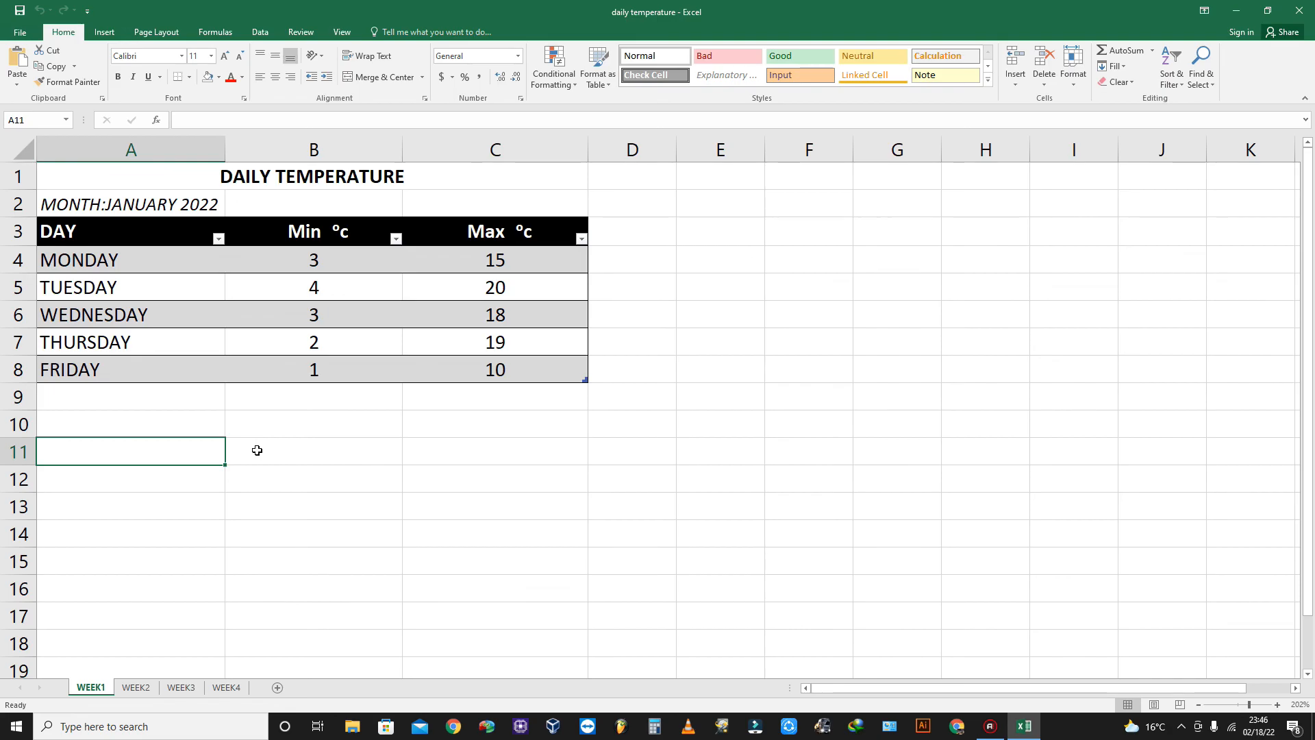
key(Up)
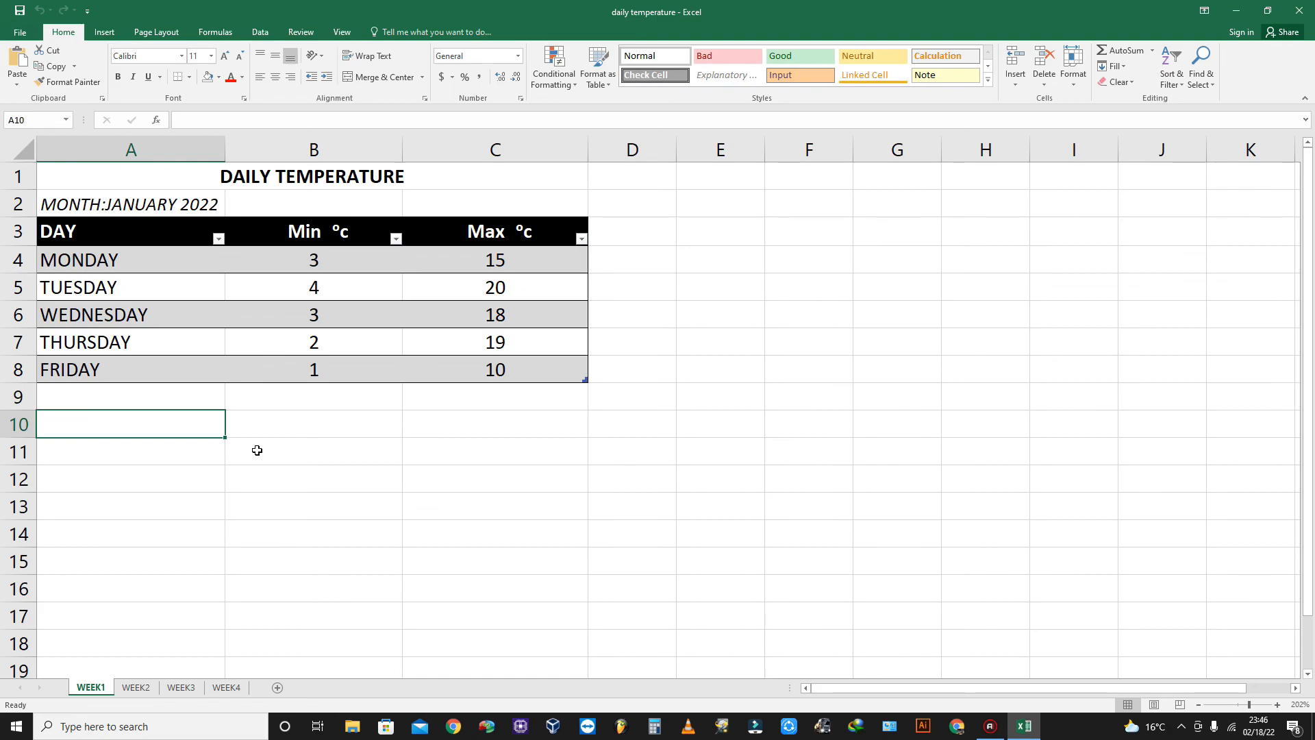
key(Right)
key(Down)
key(Up)
key(Left)
key(Right)
key(Down)
key(Left)
key(Up)
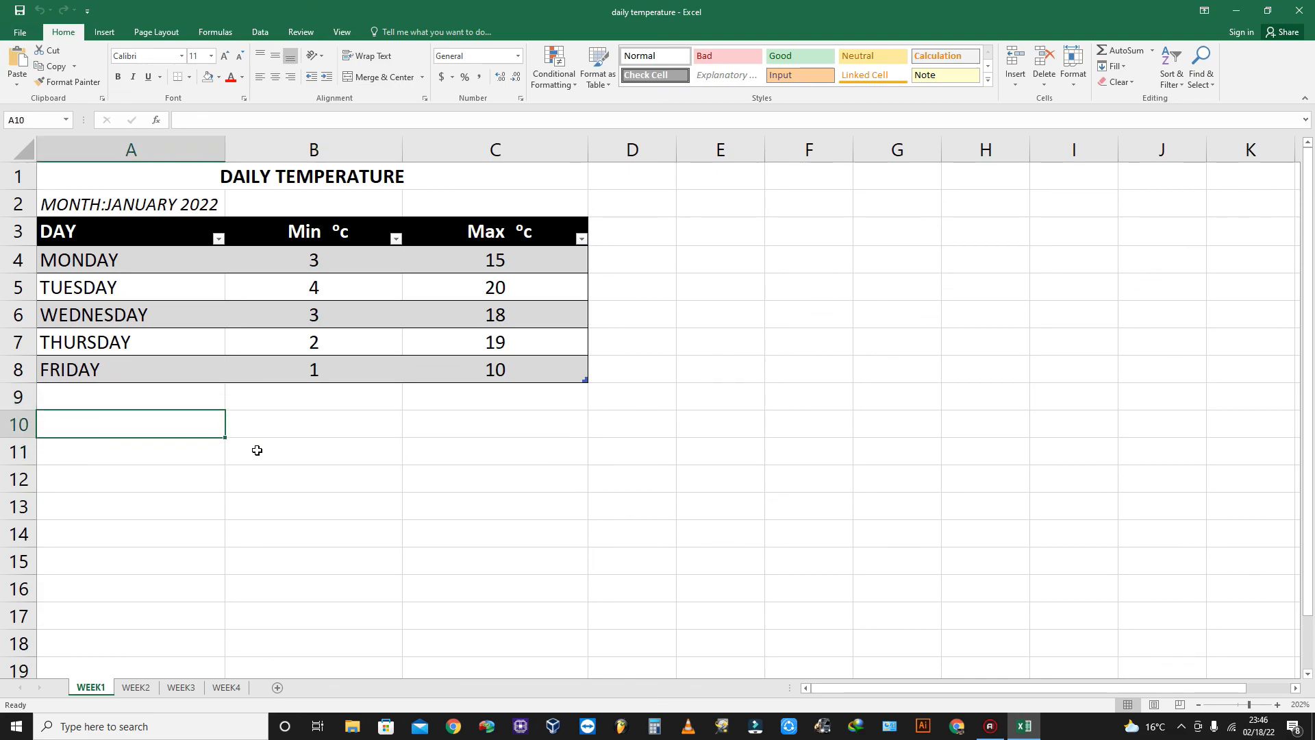